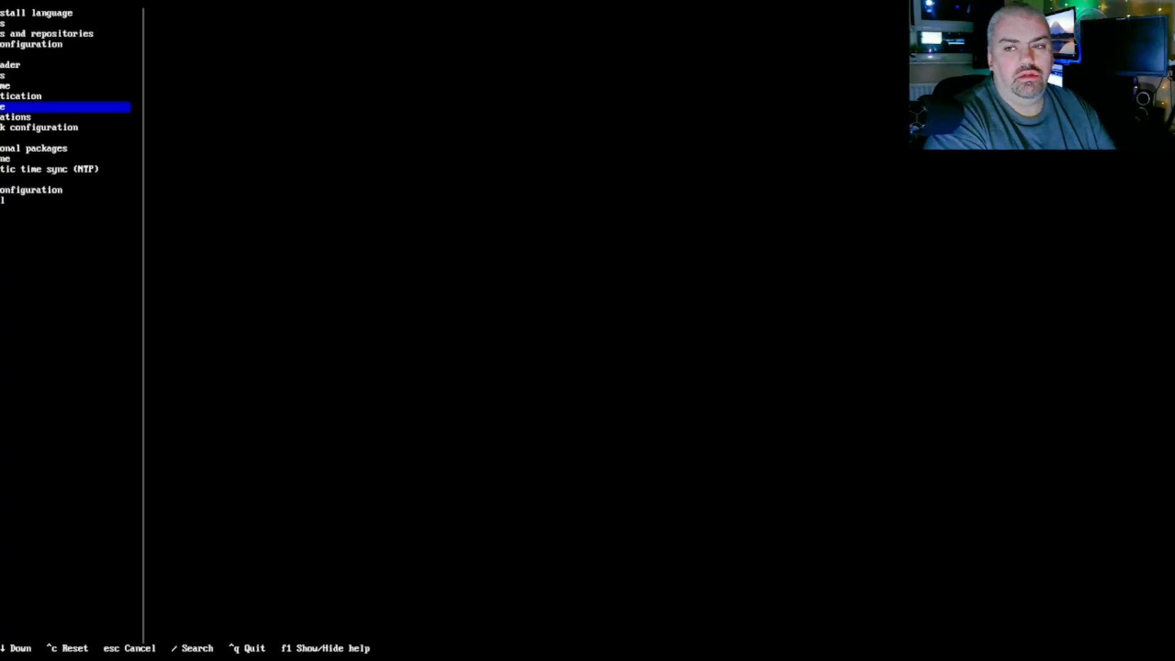
- Pick the Desktop profile with Enlightenment, all open-source graphics drivers and the lightdm-gtk-greeter
key(Return)
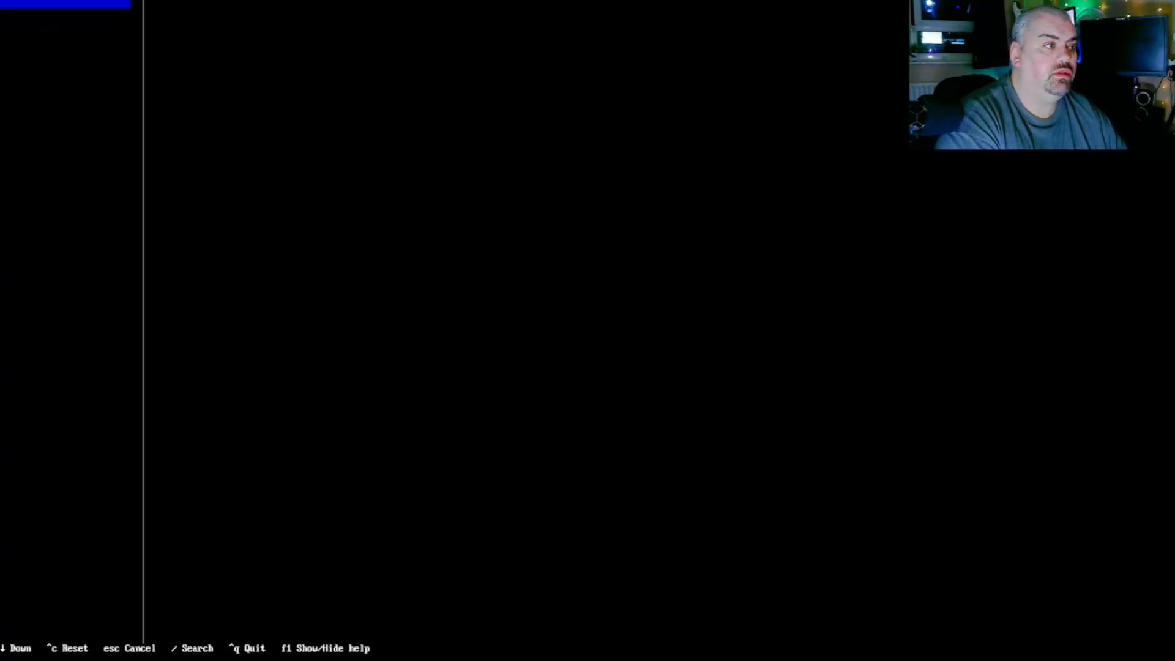
key(Return)
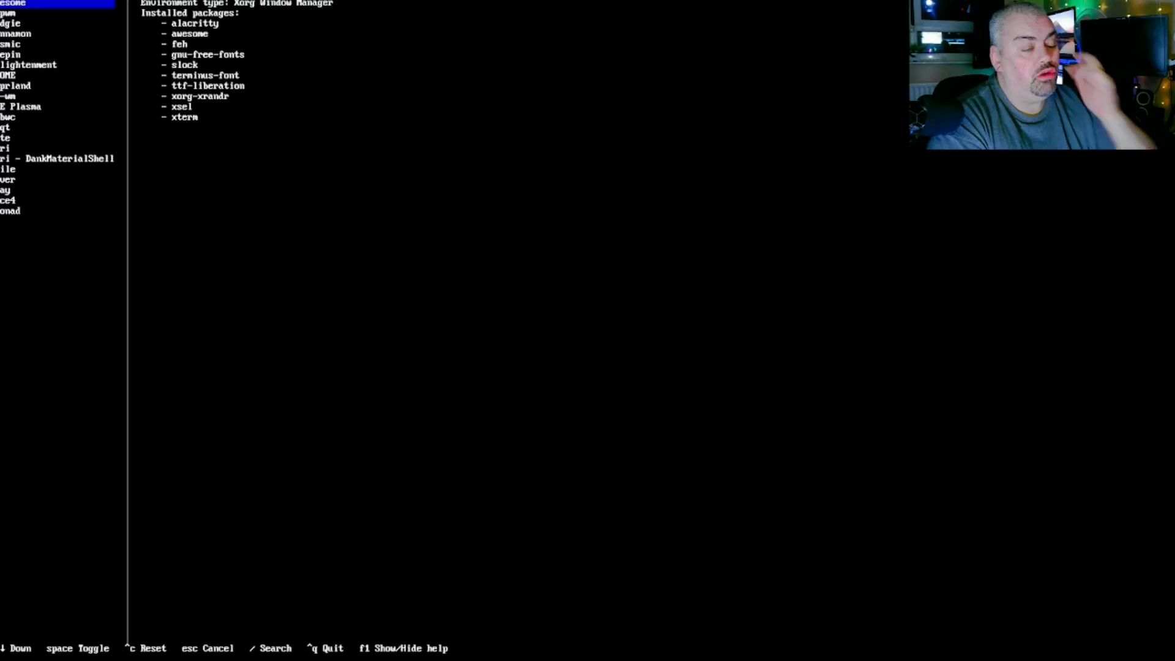
key(Down)
key(Down)
key(Down)
key(Down)
key(Down)
key(Down)
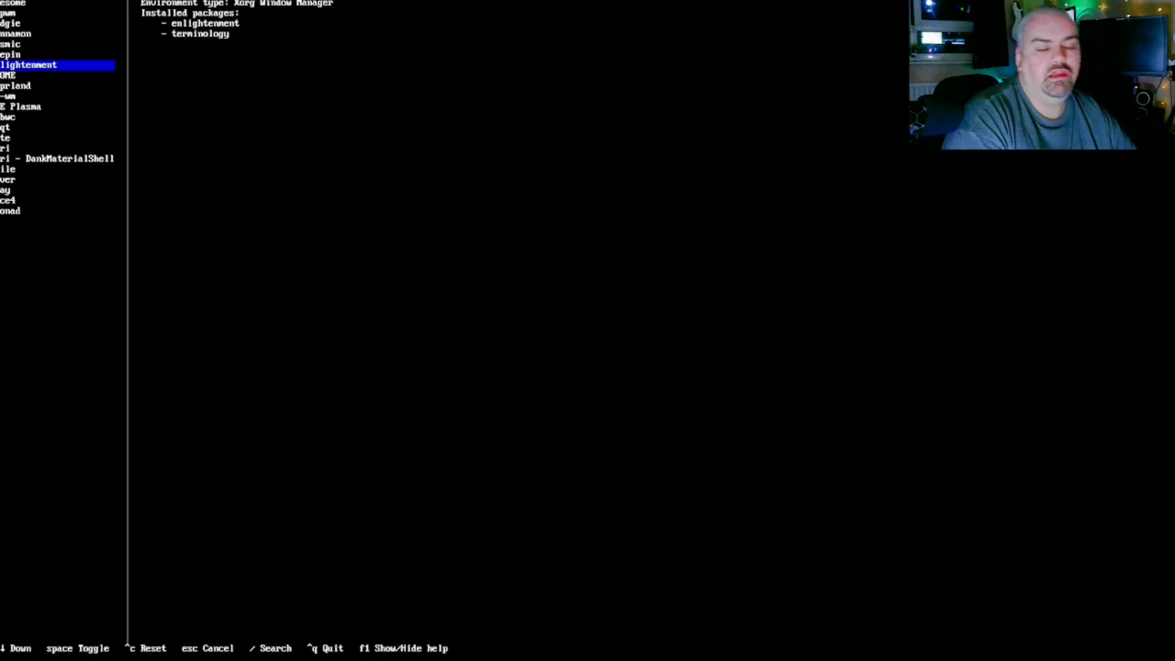
key(Return)
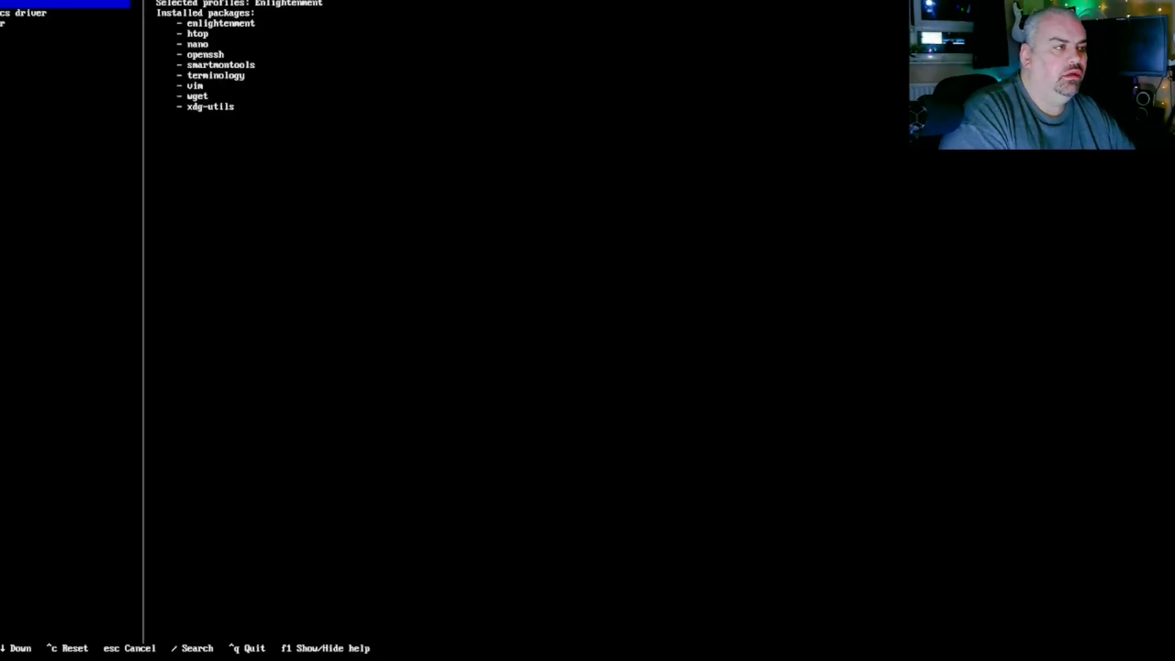
key(Down)
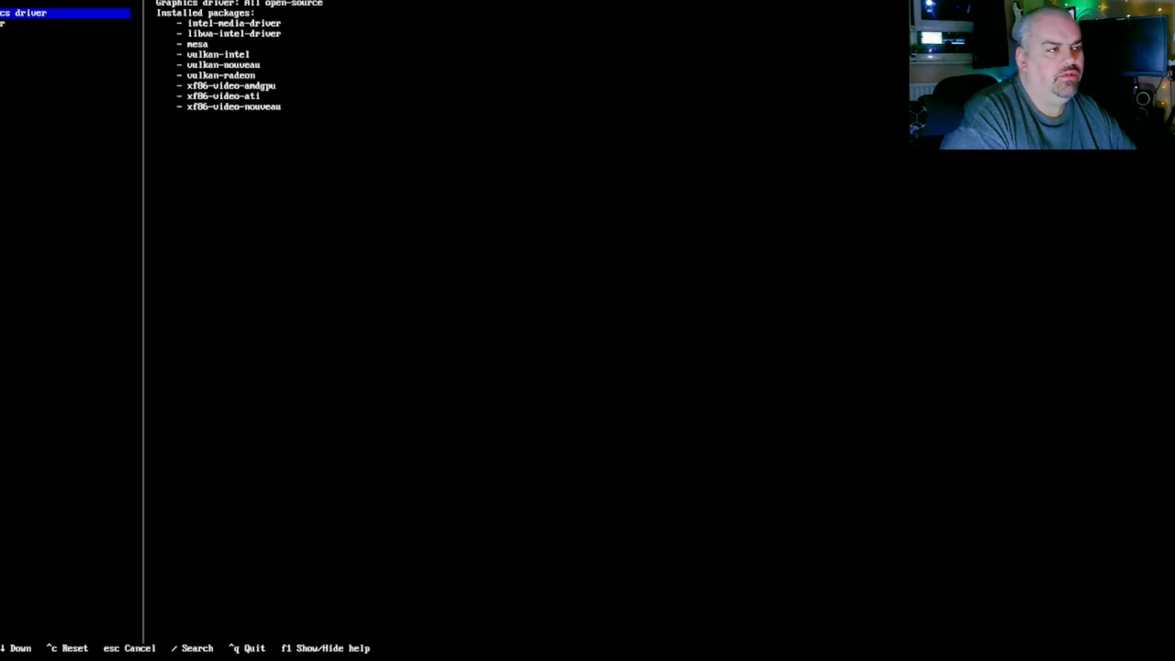
key(Down)
key(Down)
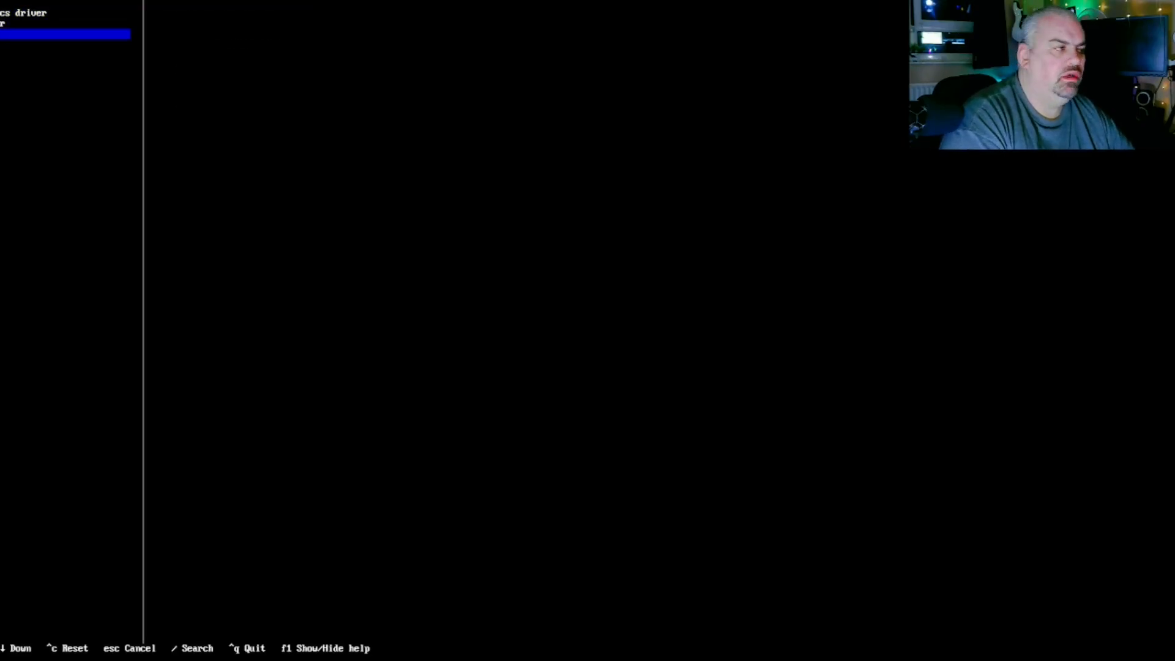
key(Return)
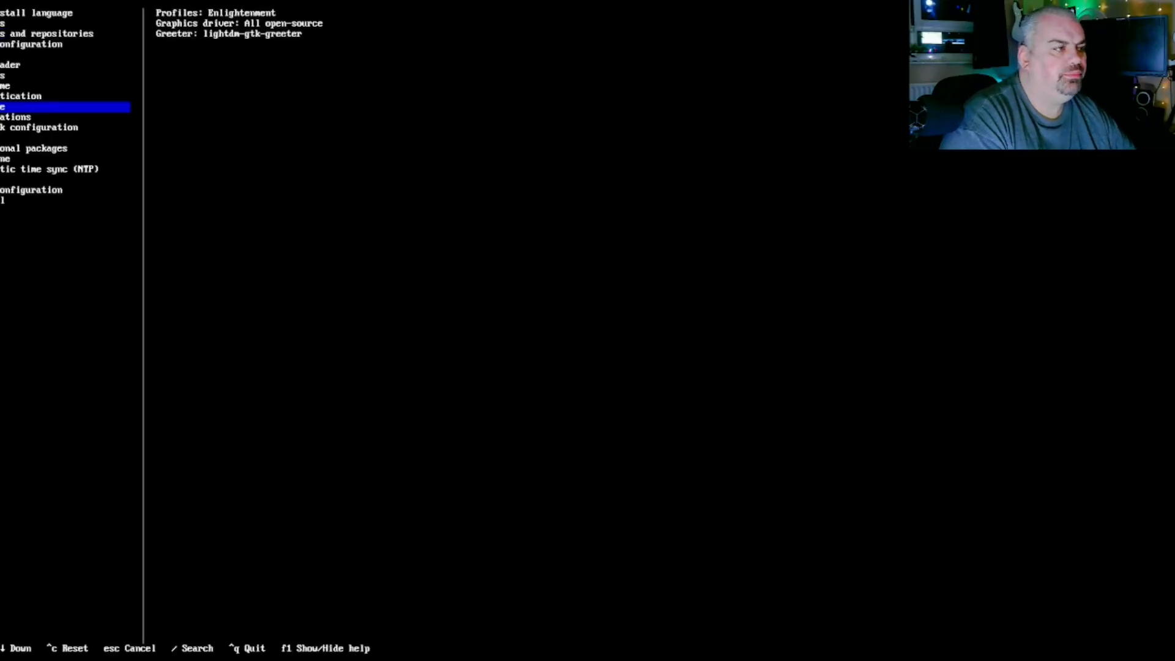
- Set network configuration to 'Use Network Manager (default backend)'
key(Down)
key(Down)
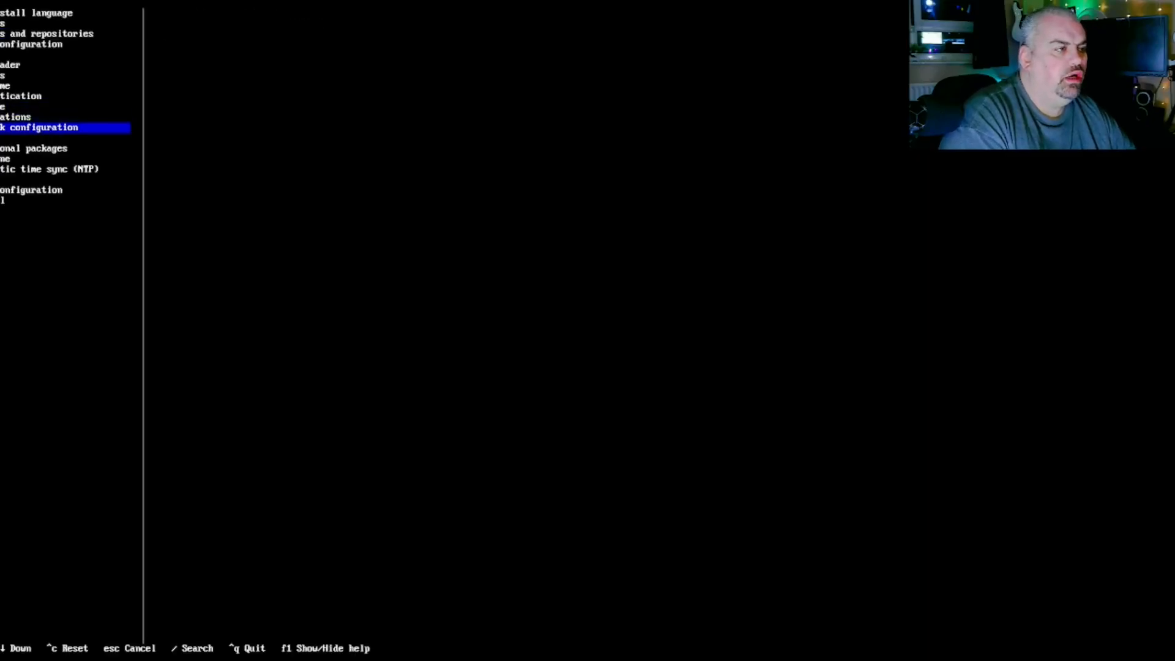
key(Up)
key(Up)
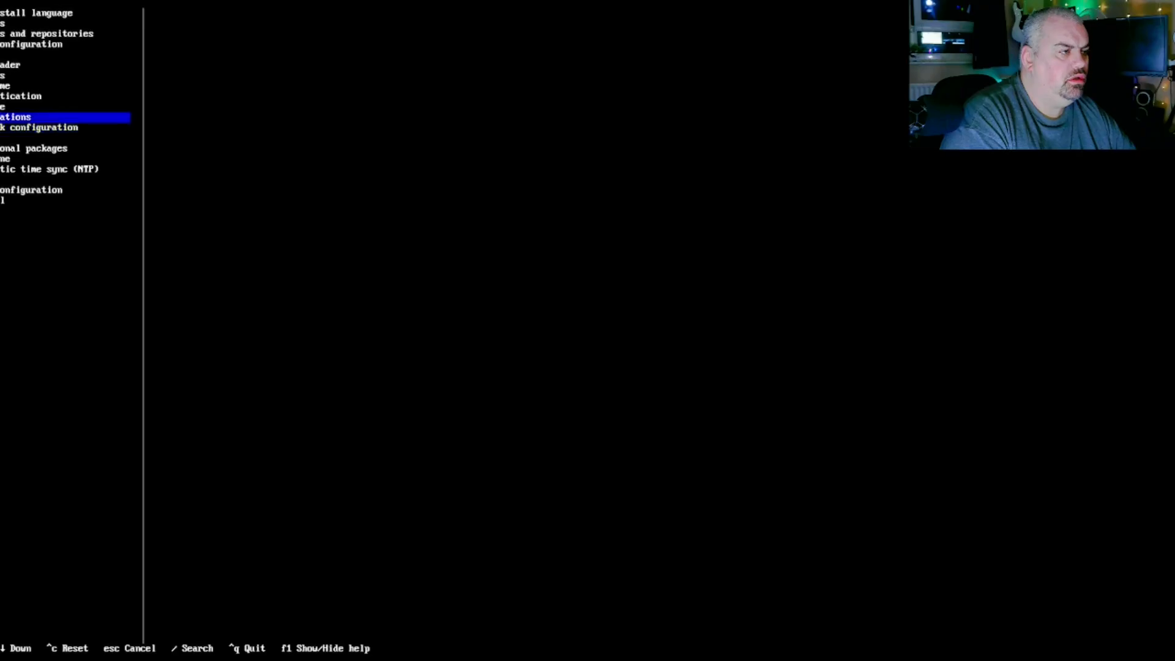
key(Down)
key(Down)
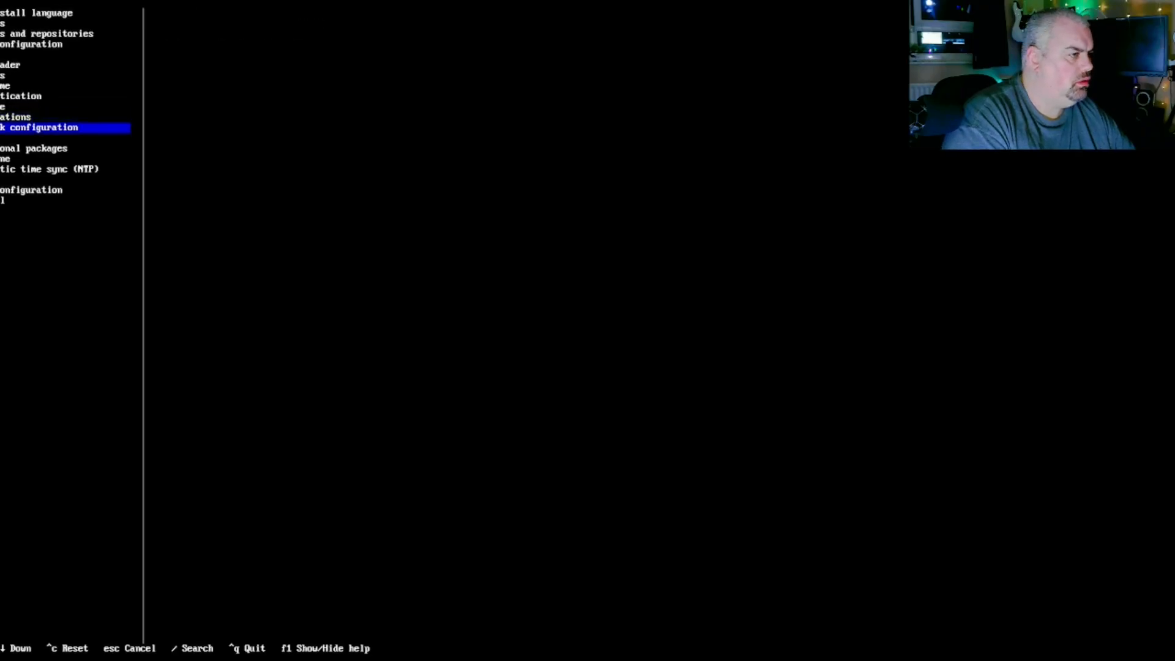
key(Return)
key(Down)
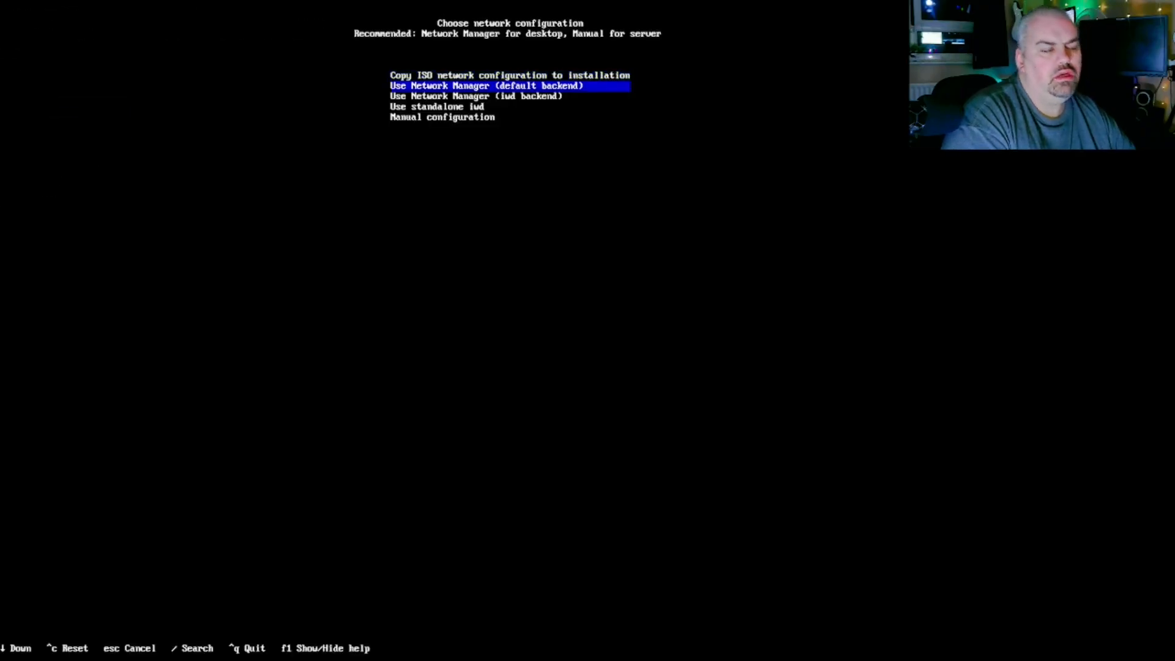
key(Return)
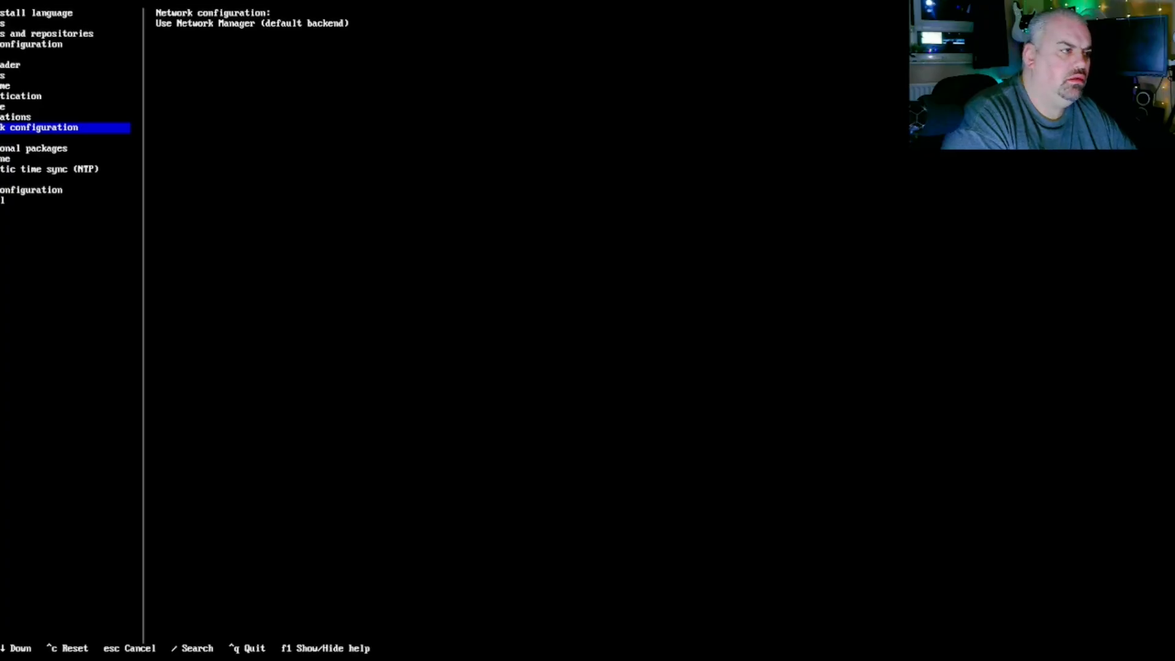
- Under Applications, choose pipewire as the audio server and return to the main menu
key(Down)
key(Down)
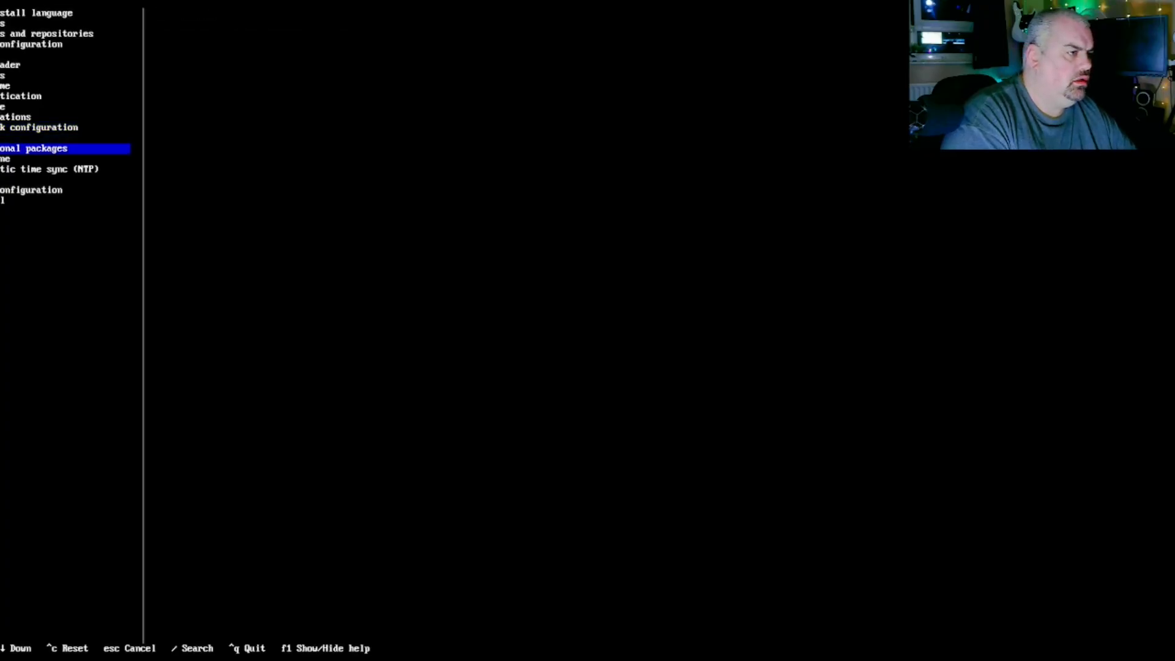
key(Down)
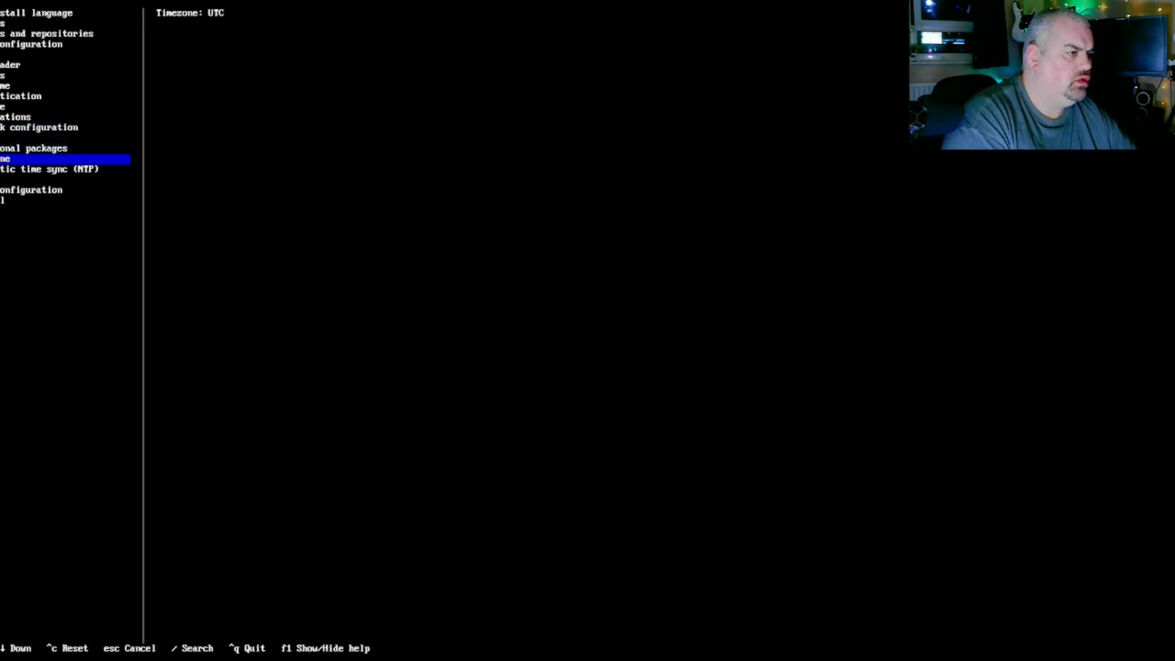
key(Up)
key(Up)
key(Up)
key(Up)
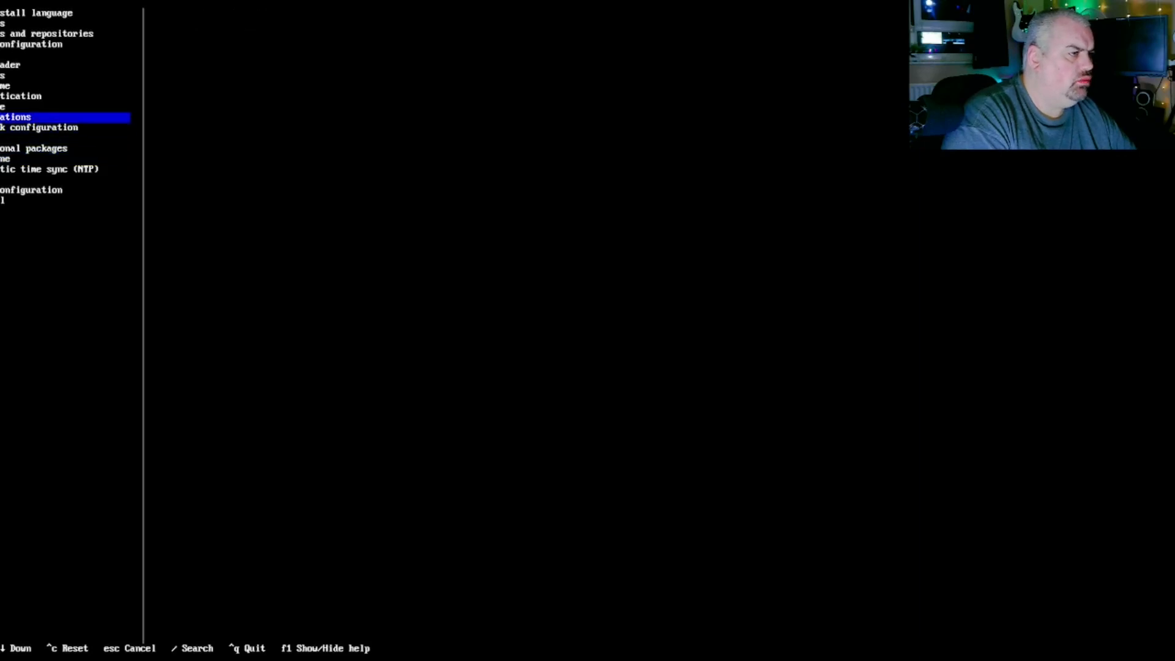
key(Return)
key(Down)
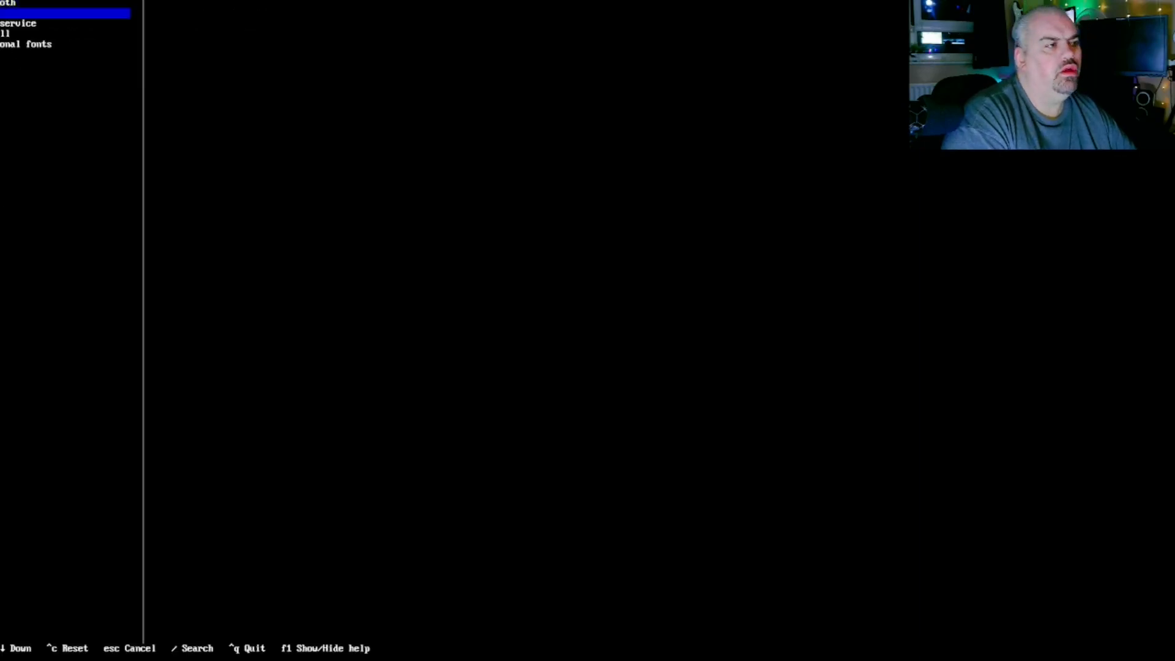
key(Return)
key(Down)
key(Return)
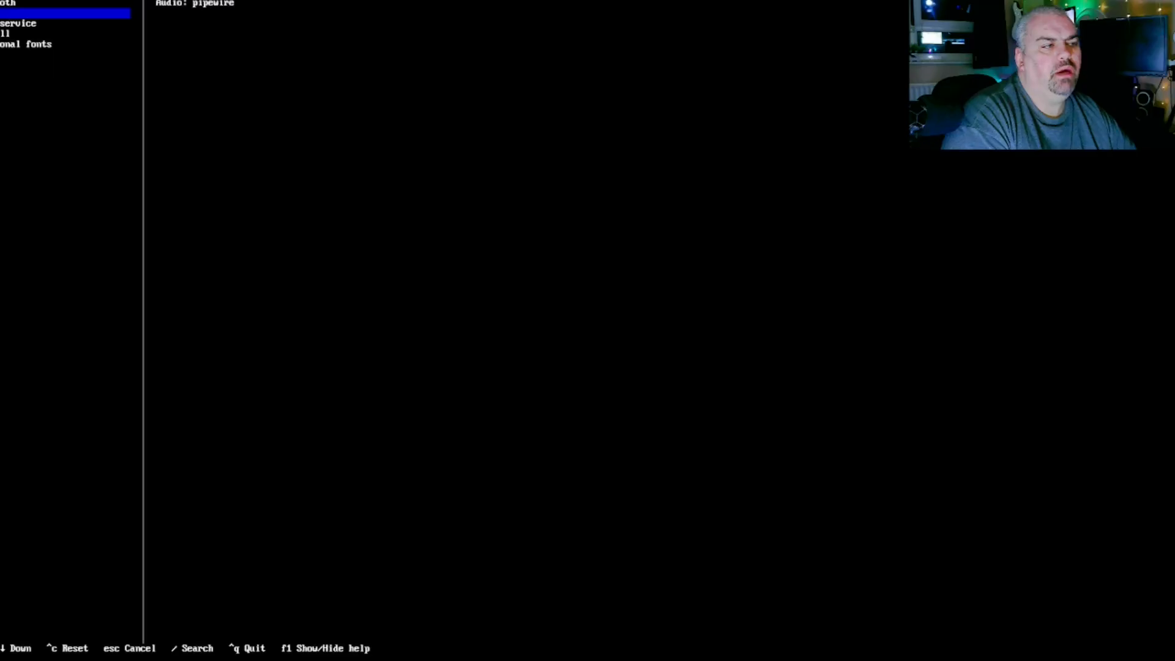
key(Down)
key(Down)
key(Down)
key(Down)
key(Return)
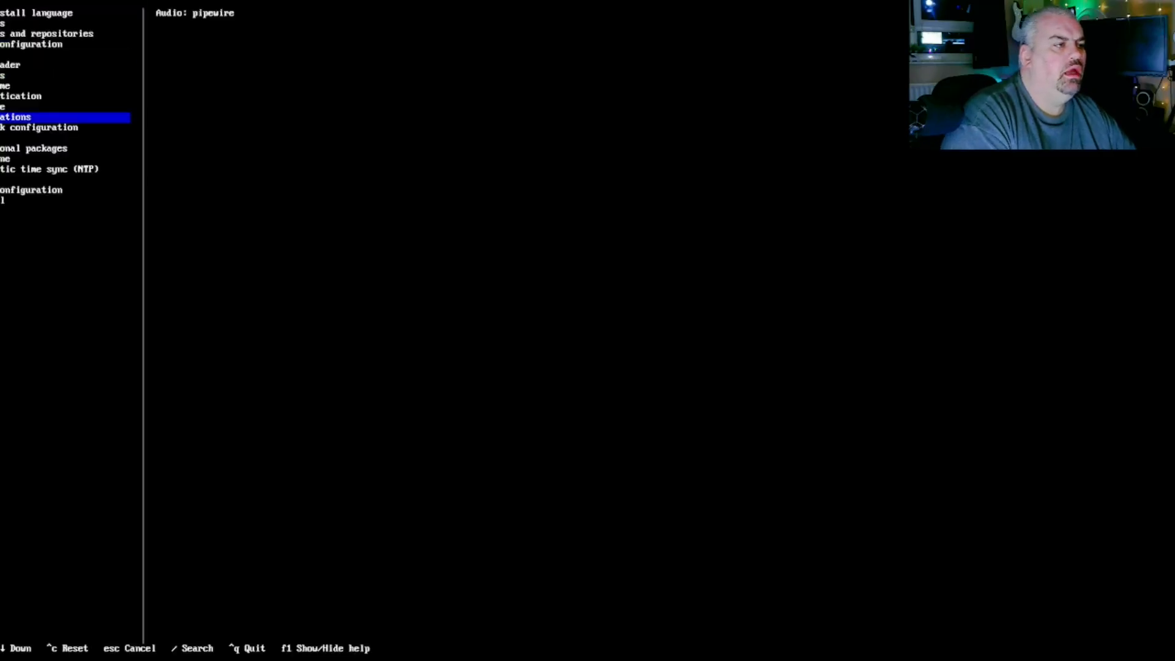
key(Down)
key(Down)
key(Down)
key(Down)
key(Down)
key(Down)
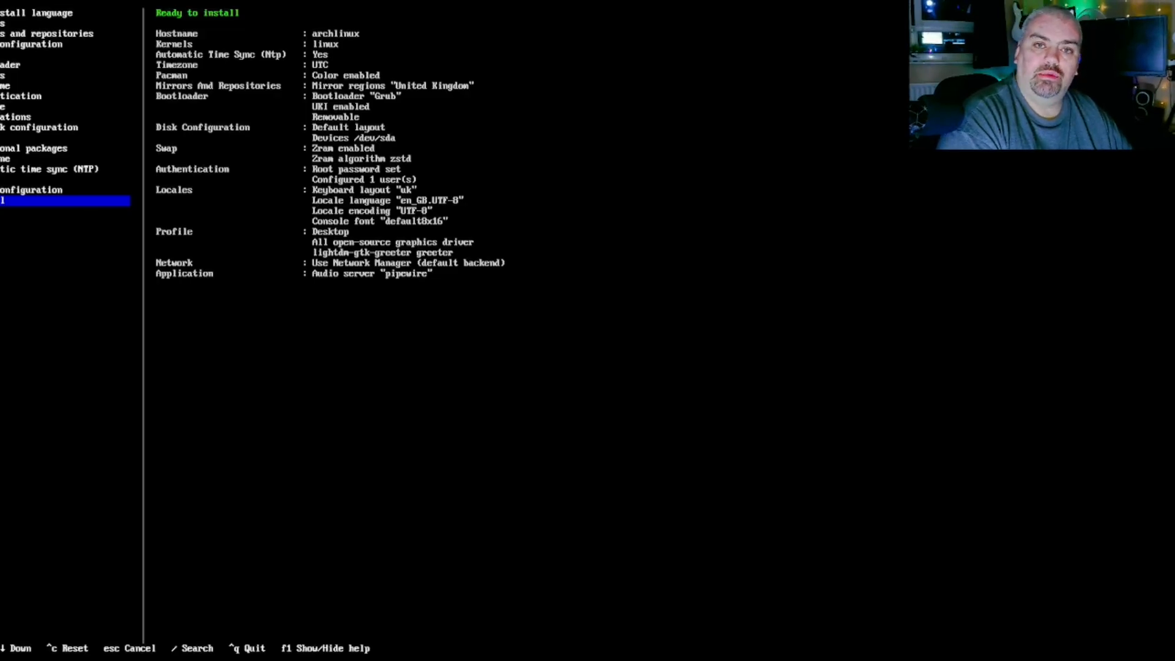
- Start Install to show the configuration JSON and select the answer that proceeds
key(Return)
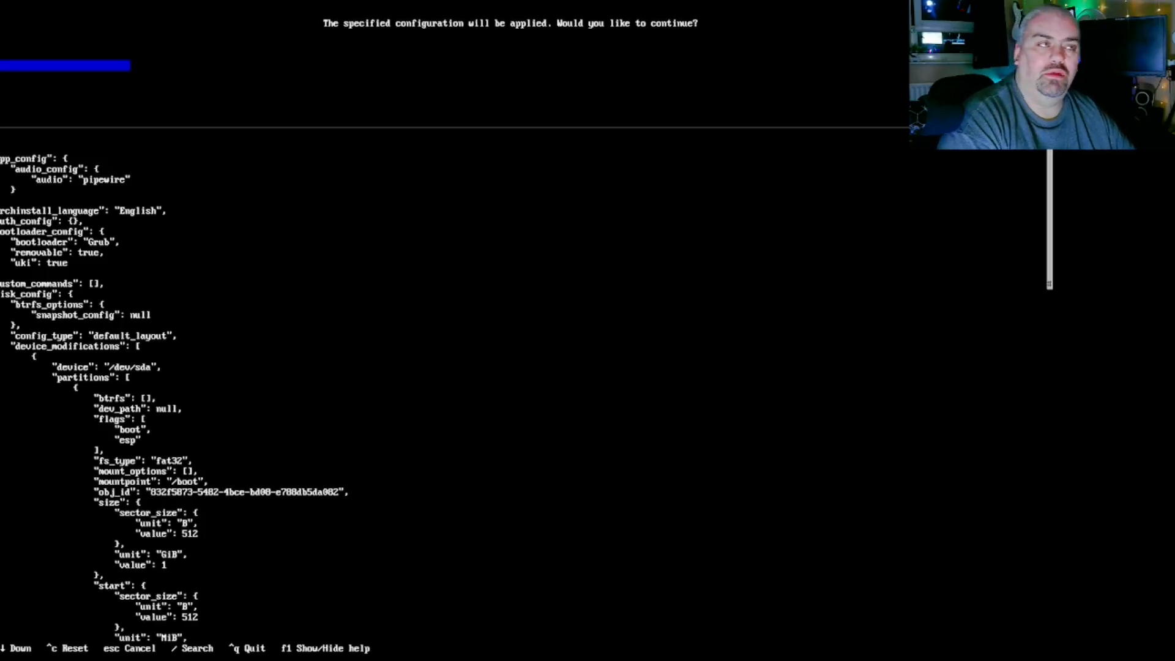
key(Down)
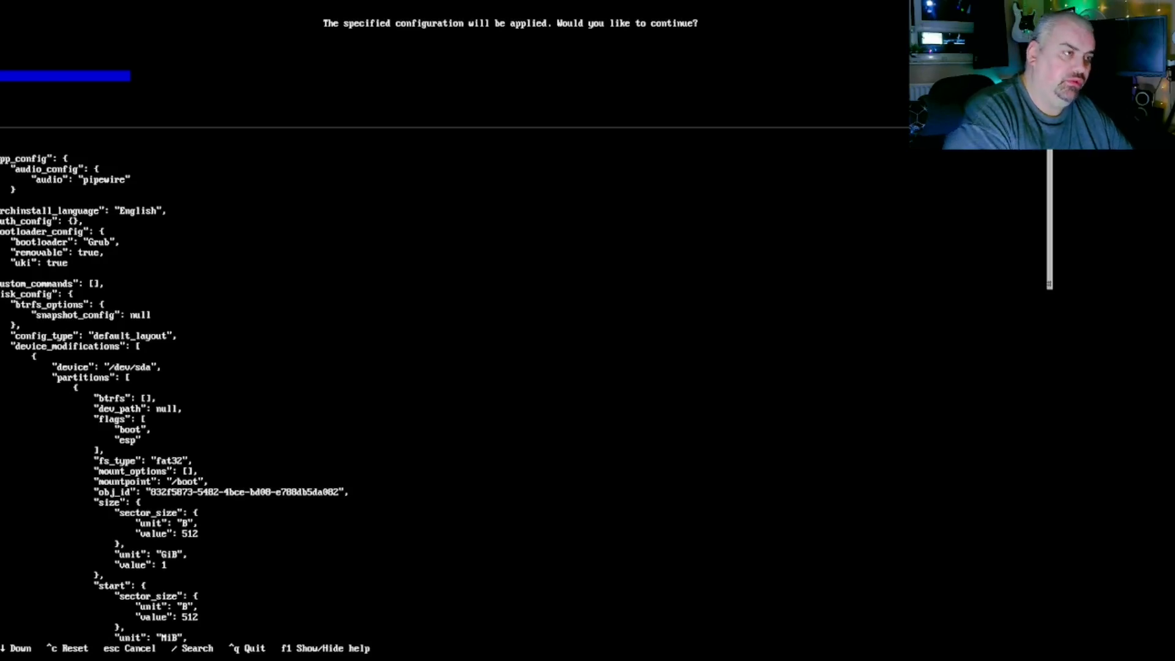
- Confirm the installation, choose 'Reboot system', and boot Arch Linux from GRUB
key(Return)
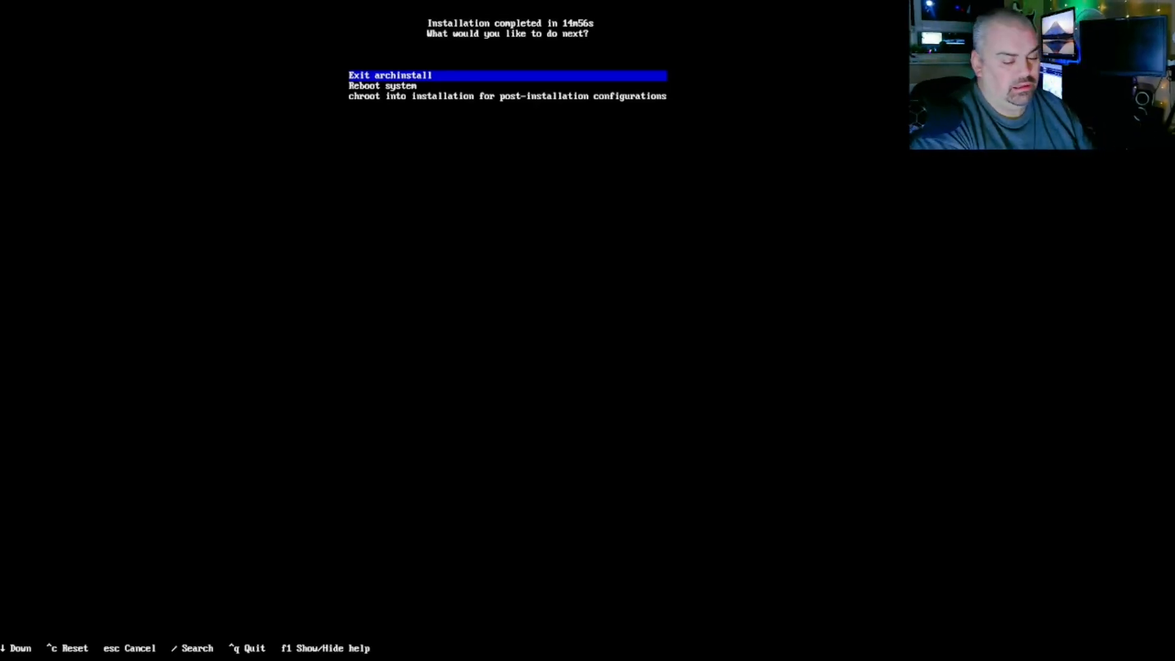
key(Down)
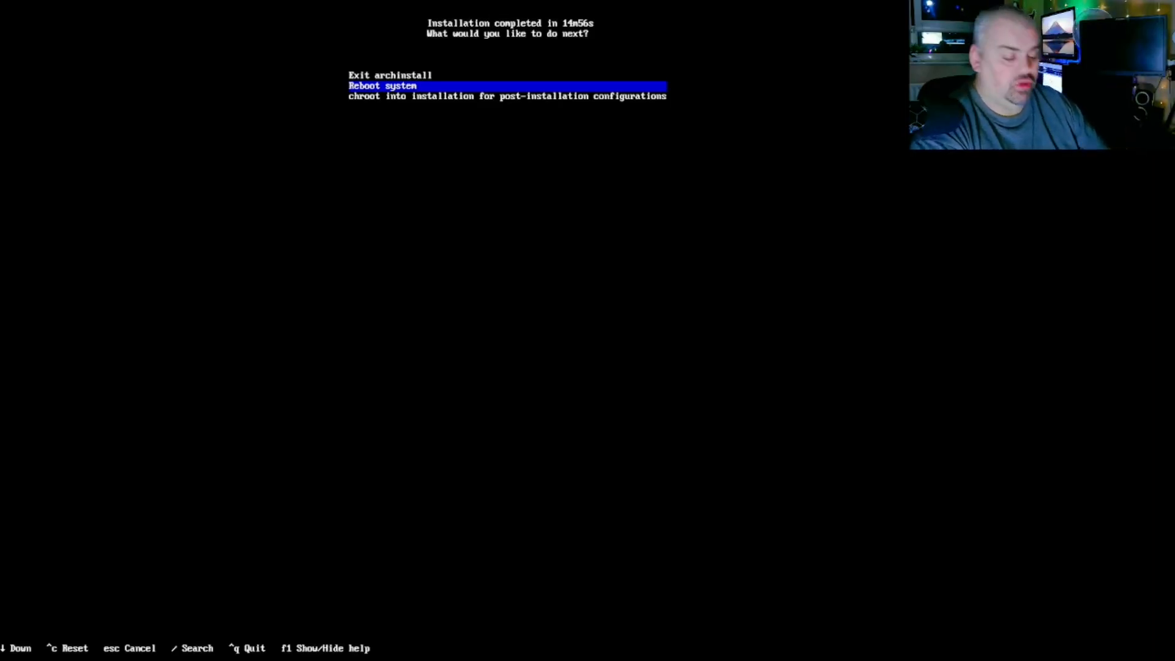
key(Return)
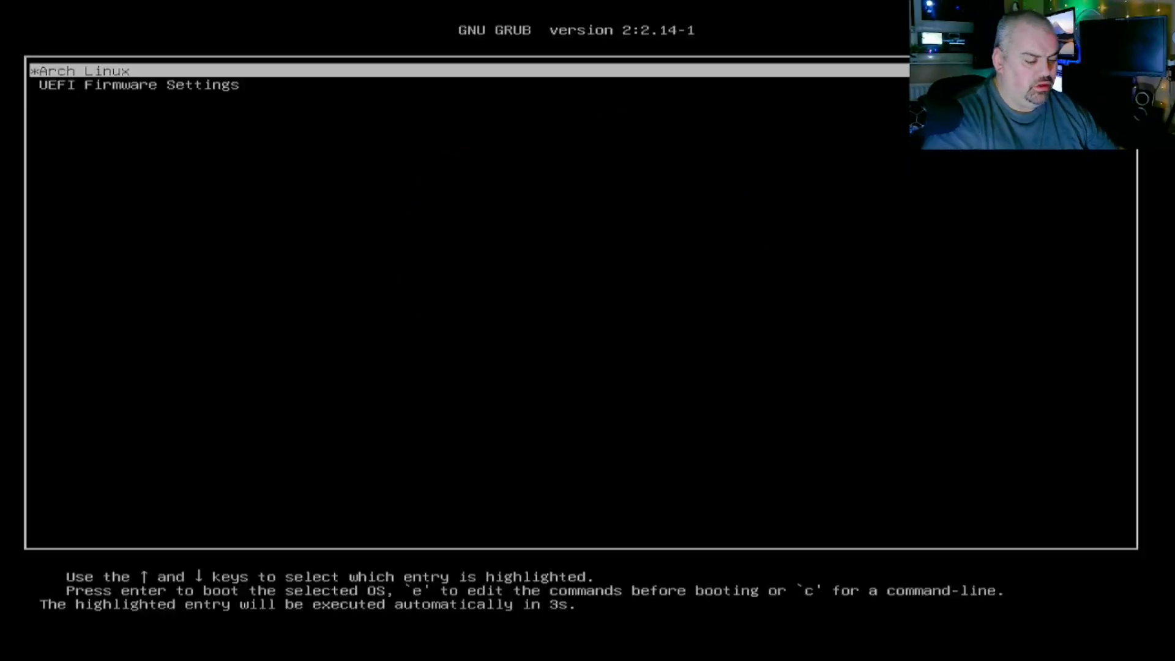
key(Return)
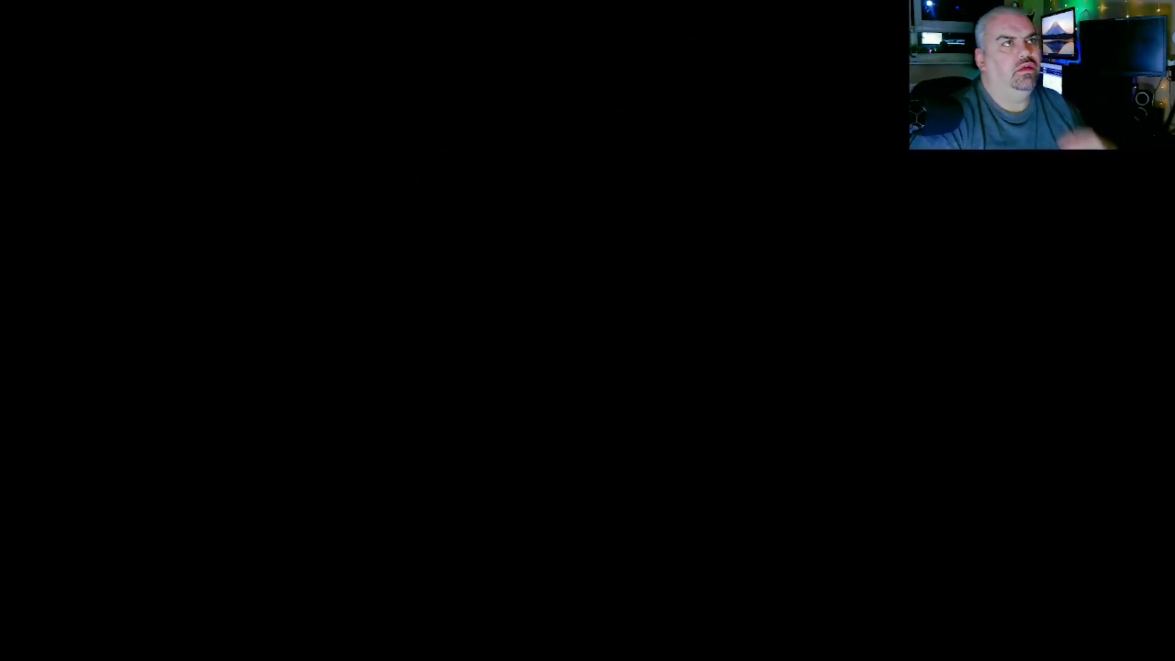
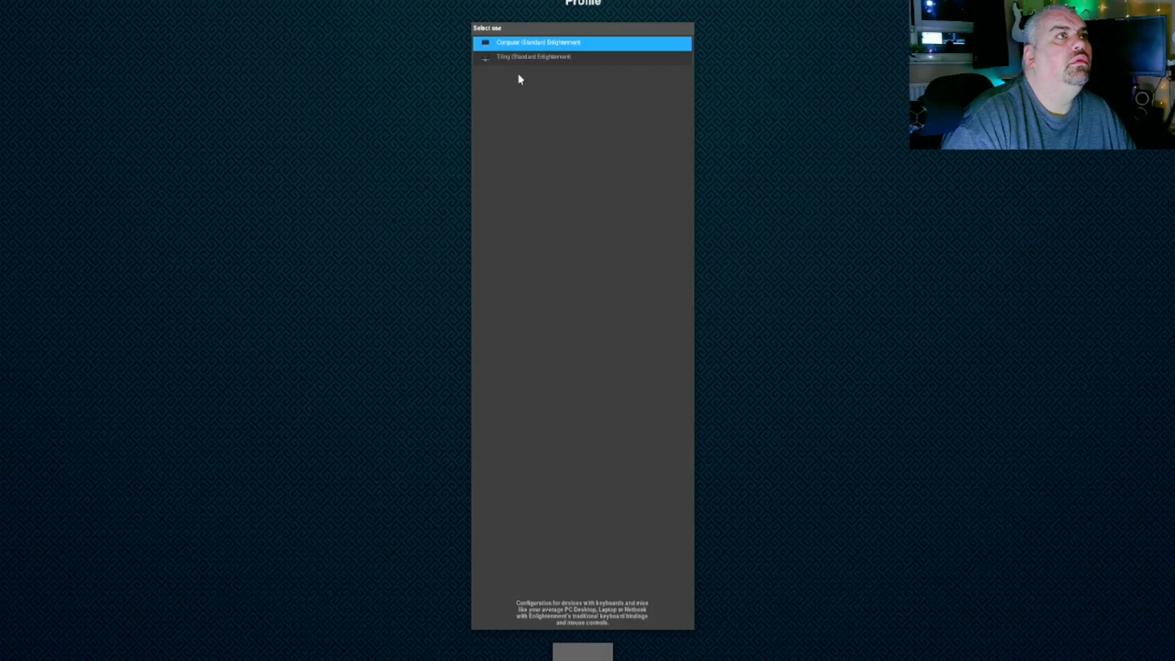
- Choose a desktop profile and accept the 1.0 window sizing
double_click(534, 59)
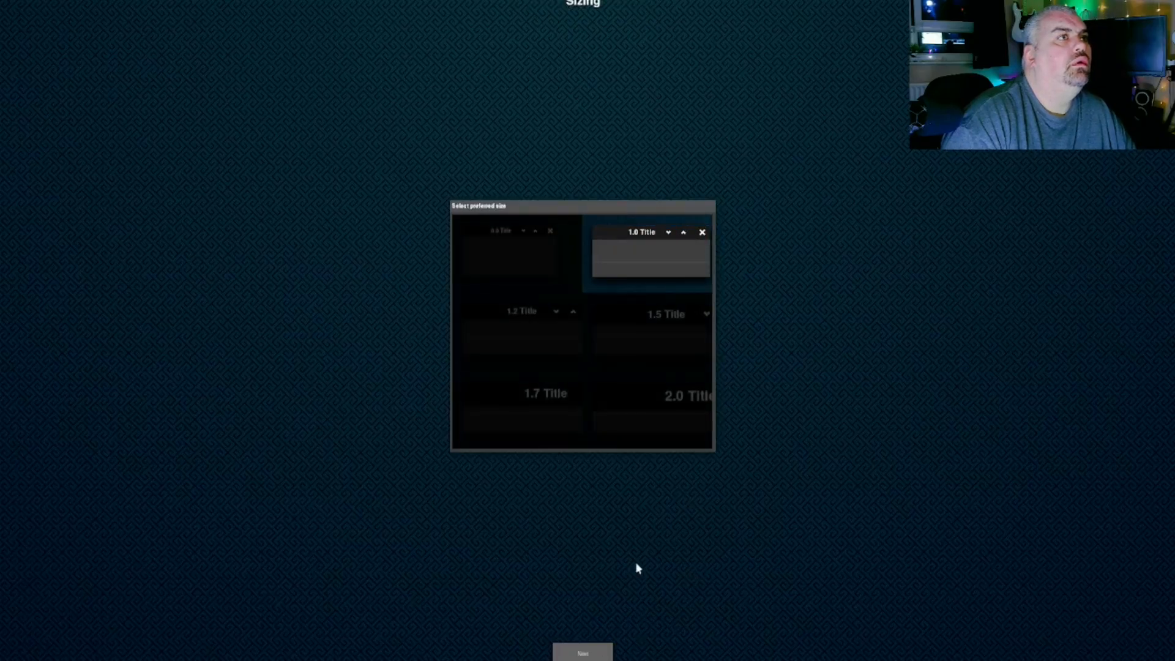
click(586, 652)
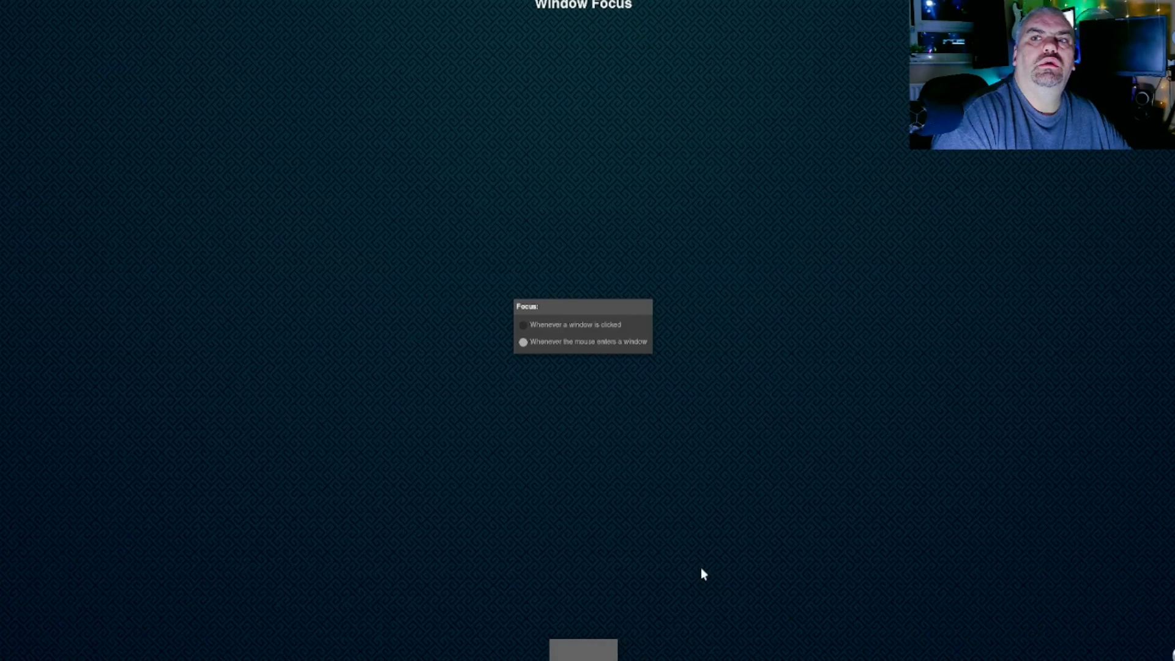
- Continue past the Connman and BlueZ notices, keep compositing and update checks, enable the taskbar, and finish
key(Return)
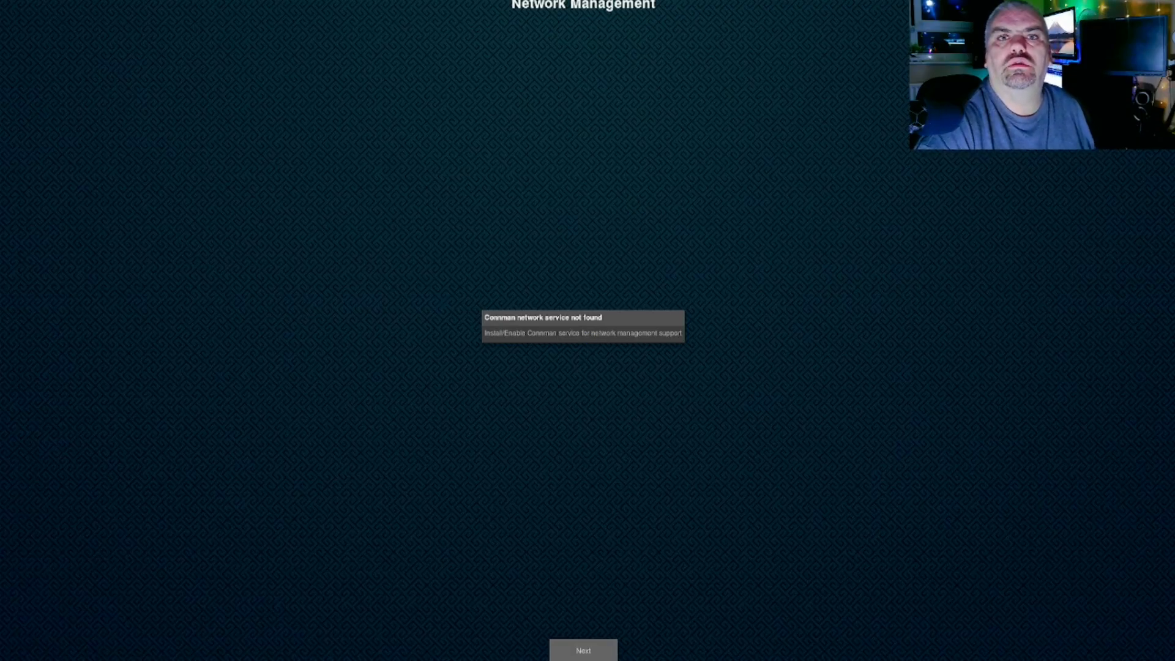
click(576, 653)
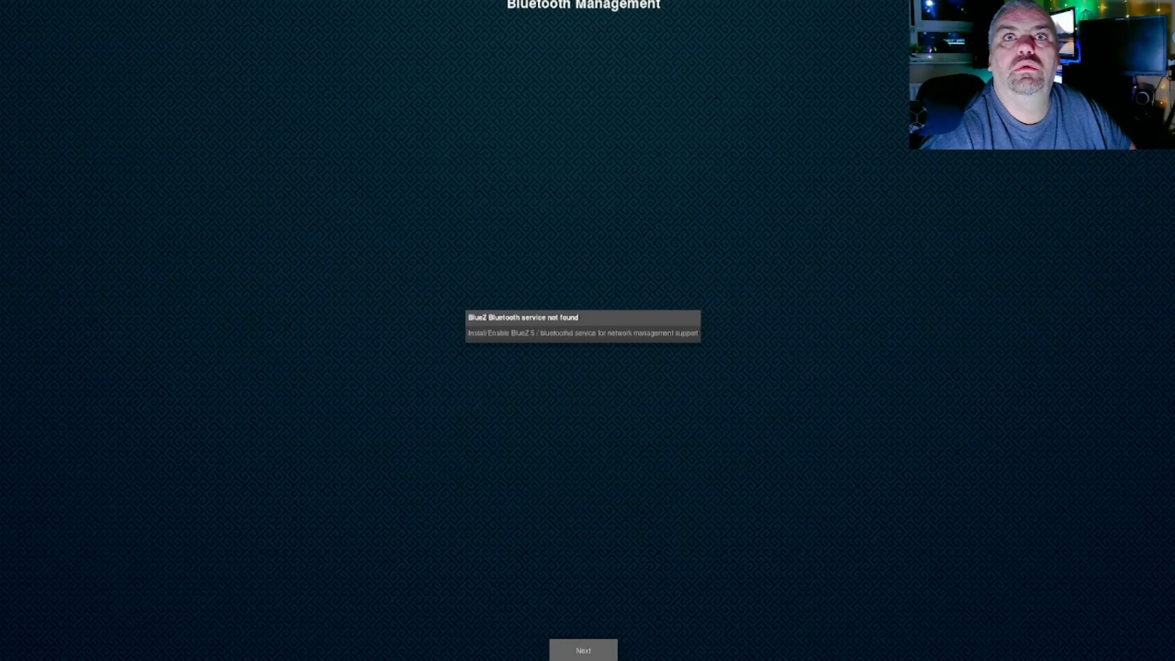
click(578, 651)
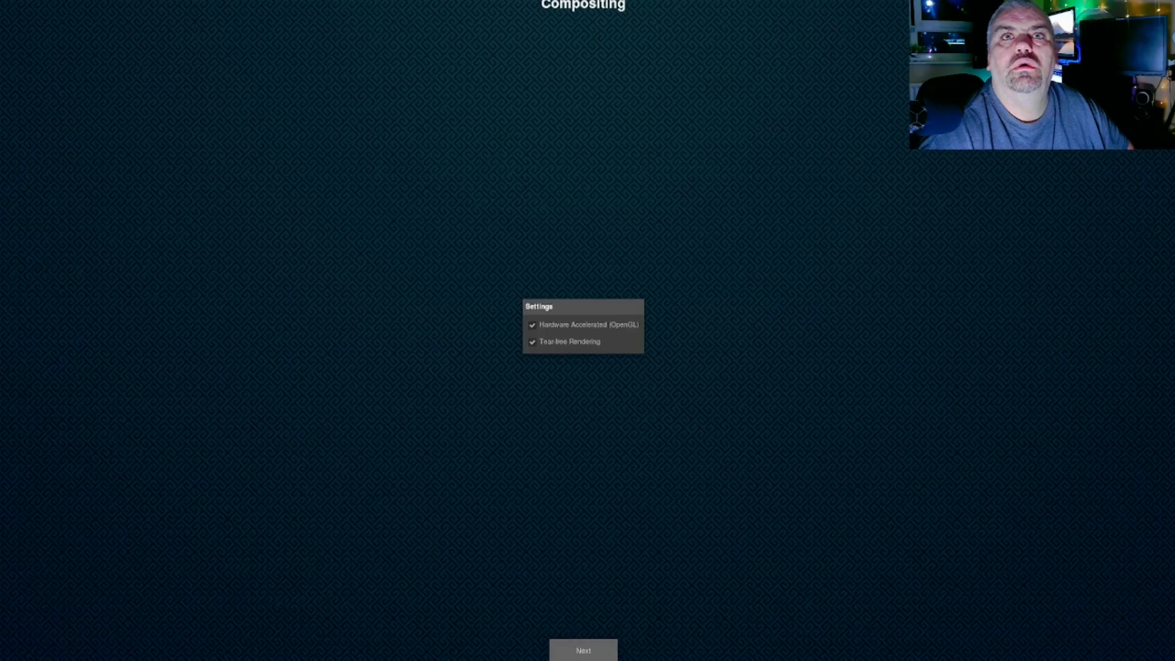
click(587, 656)
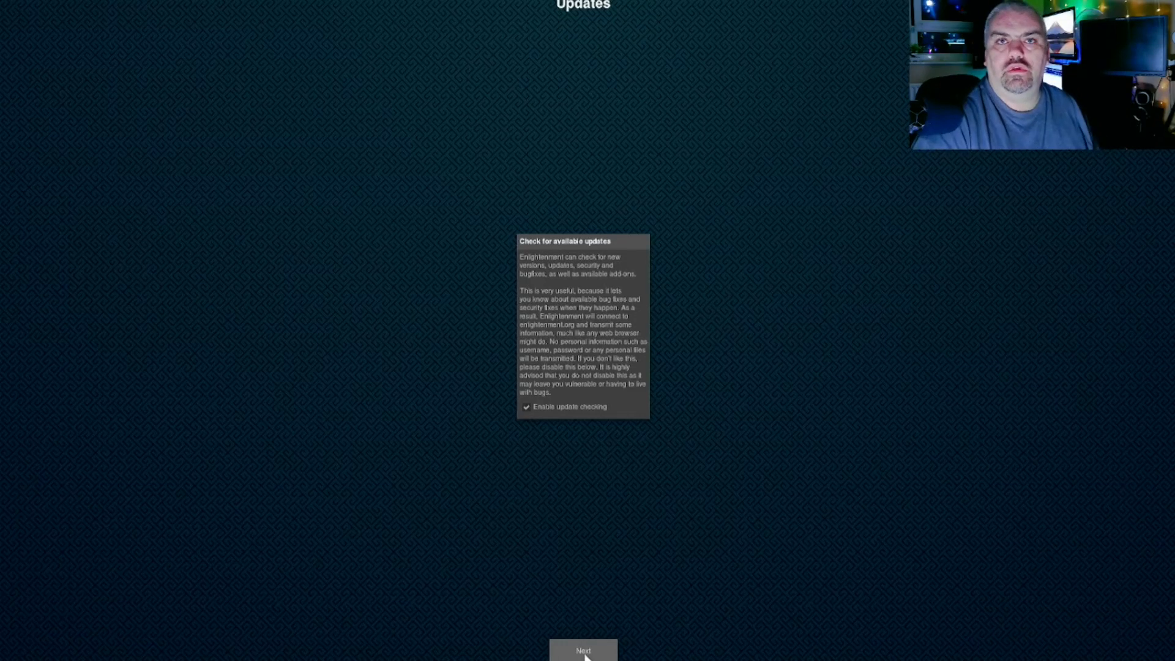
click(586, 655)
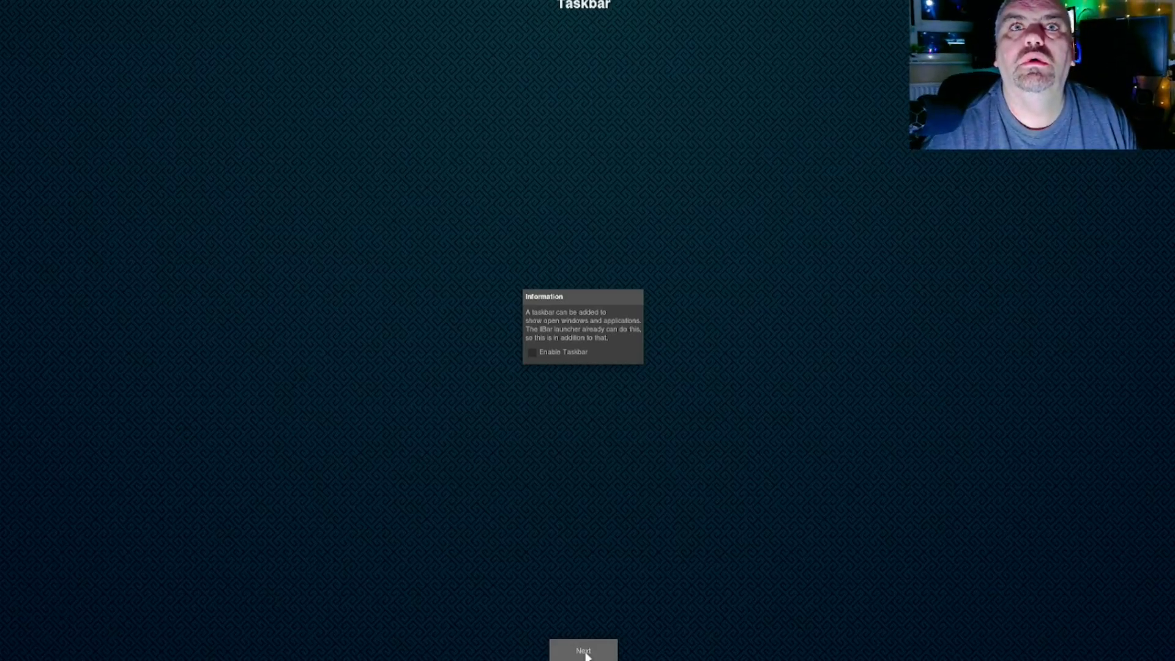
click(531, 352)
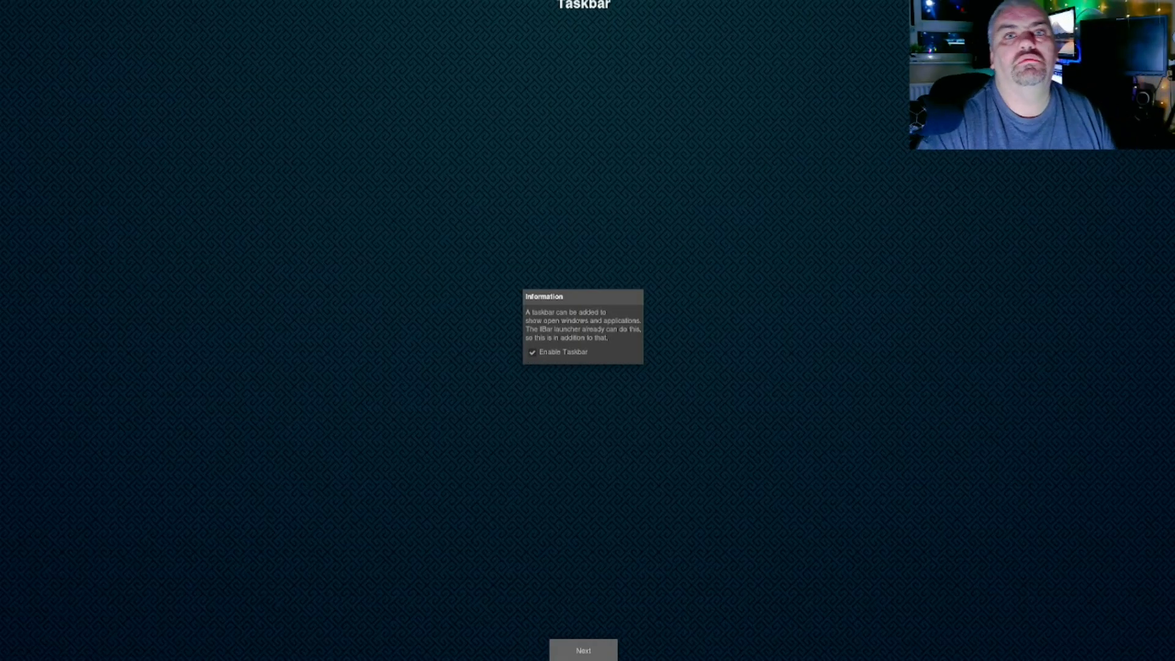
click(580, 648)
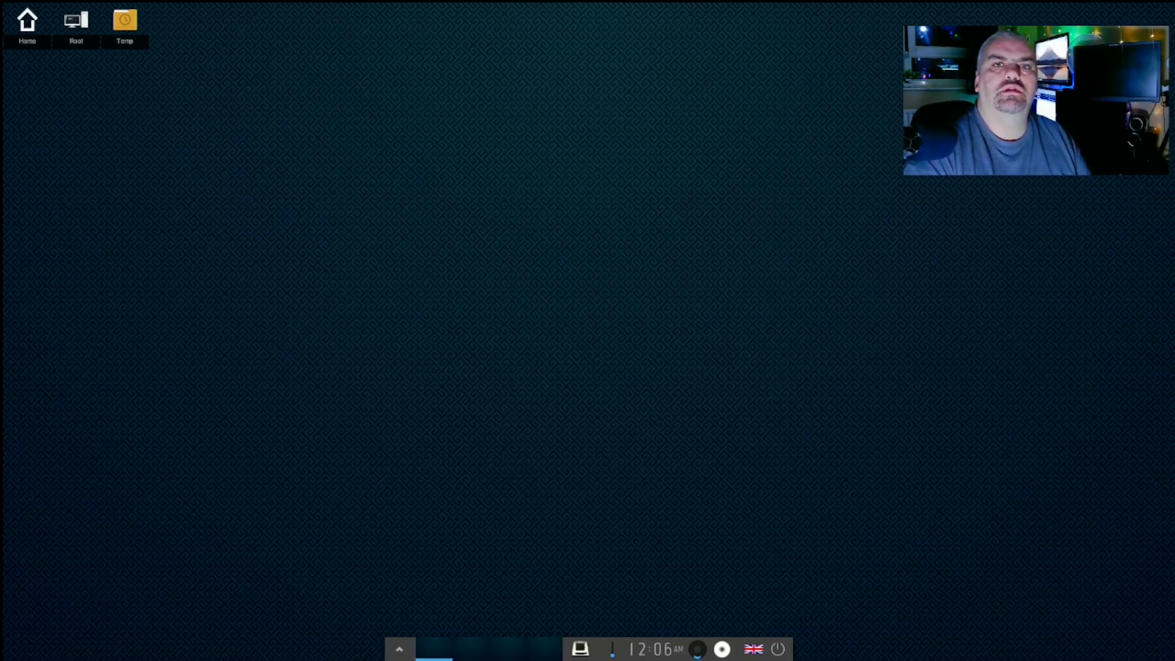
- View the clock's options, then open and close the Run Everything launcher from the Main menu
right_click(650, 656)
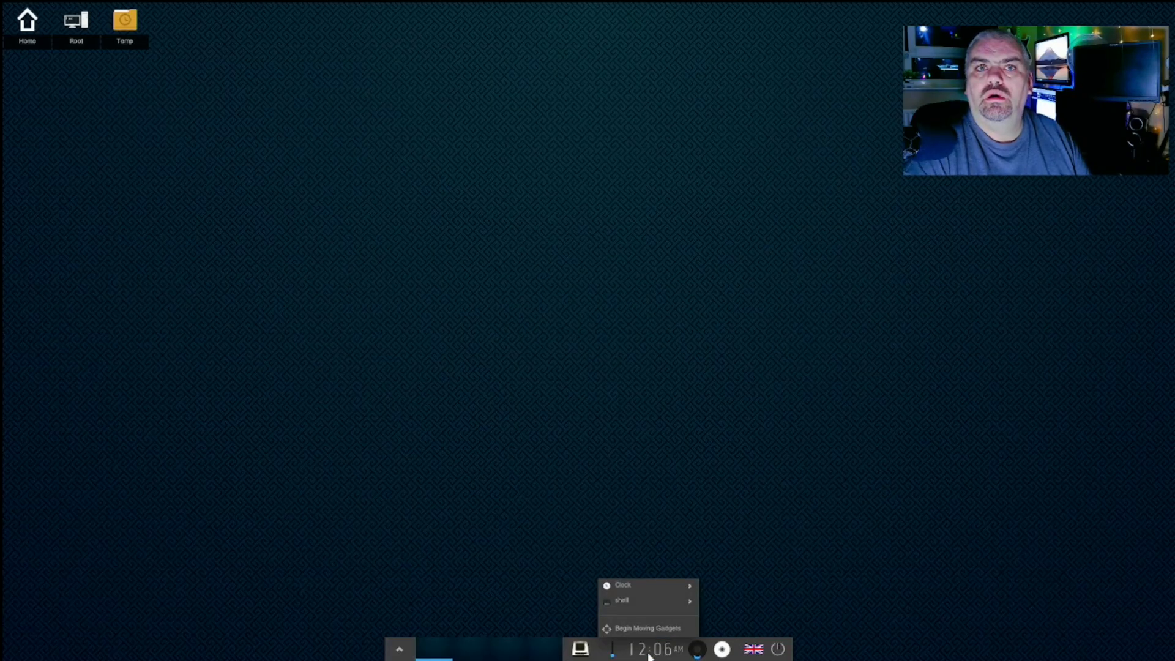
key(Escape)
click(399, 649)
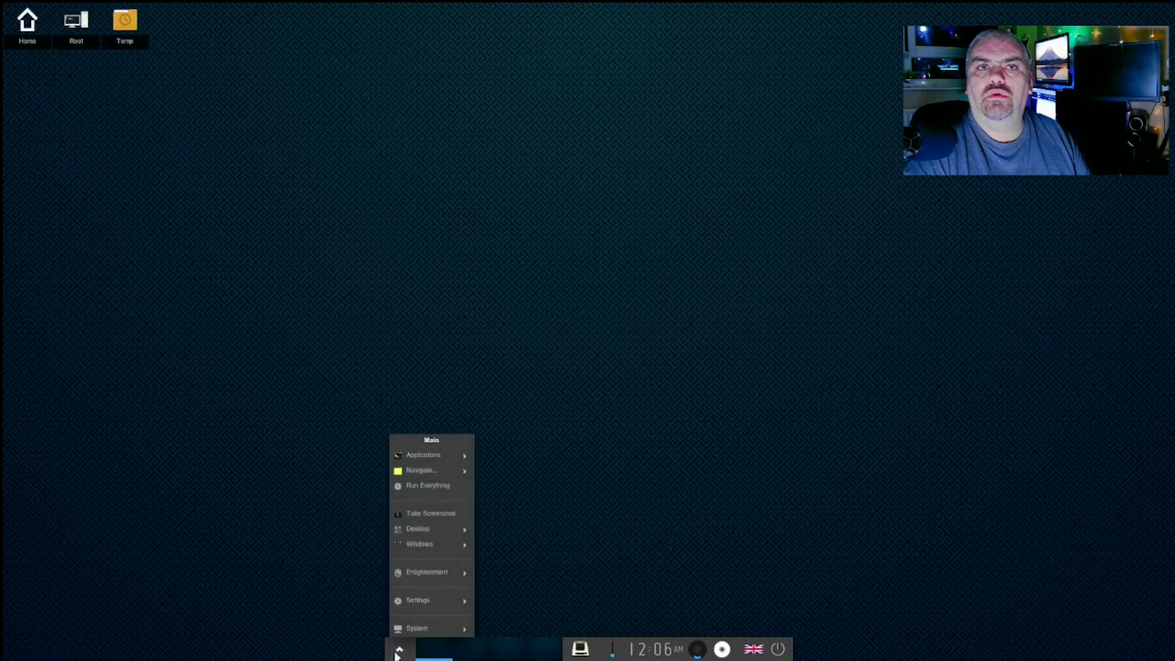
mouse_move(453, 633)
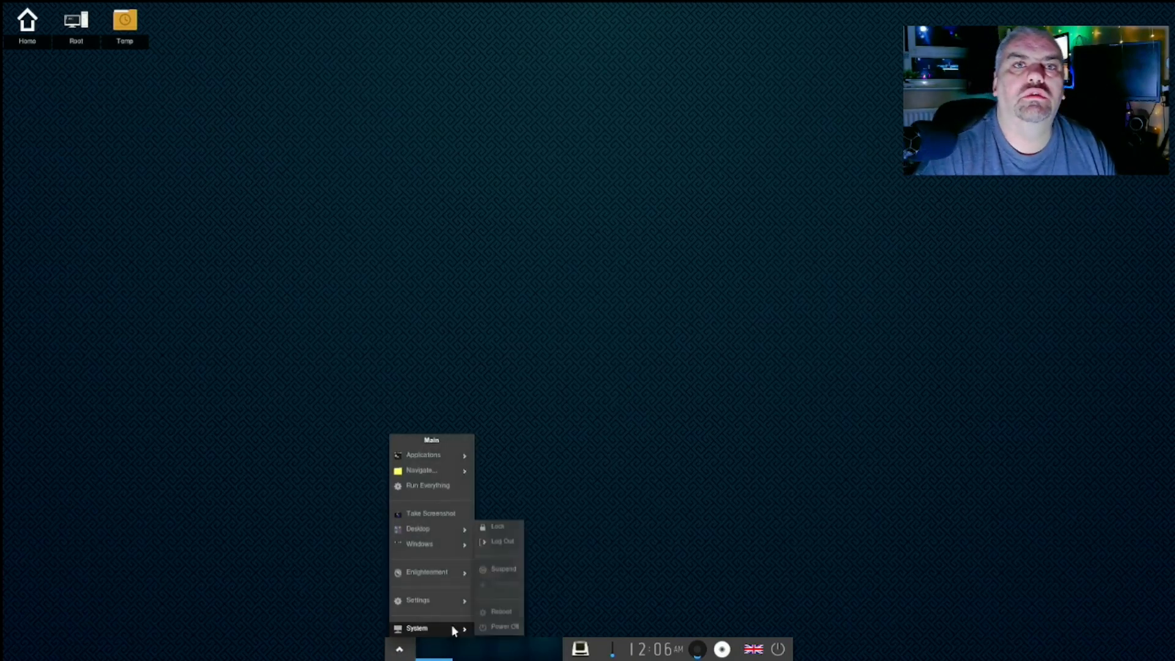
click(428, 485)
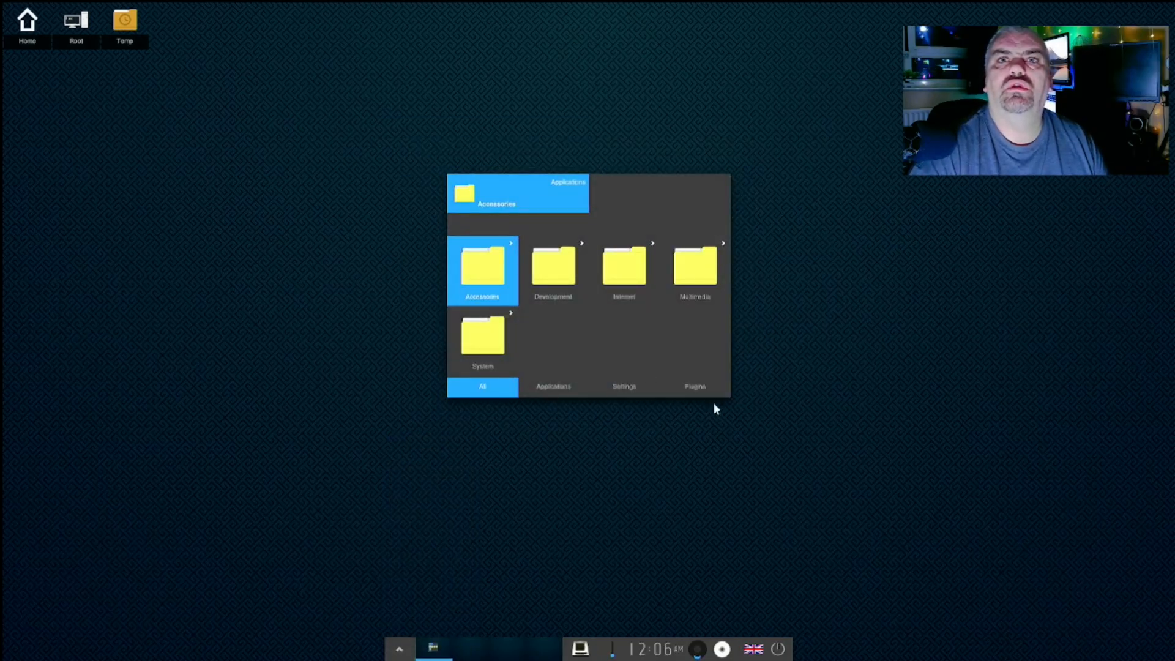
click(431, 653)
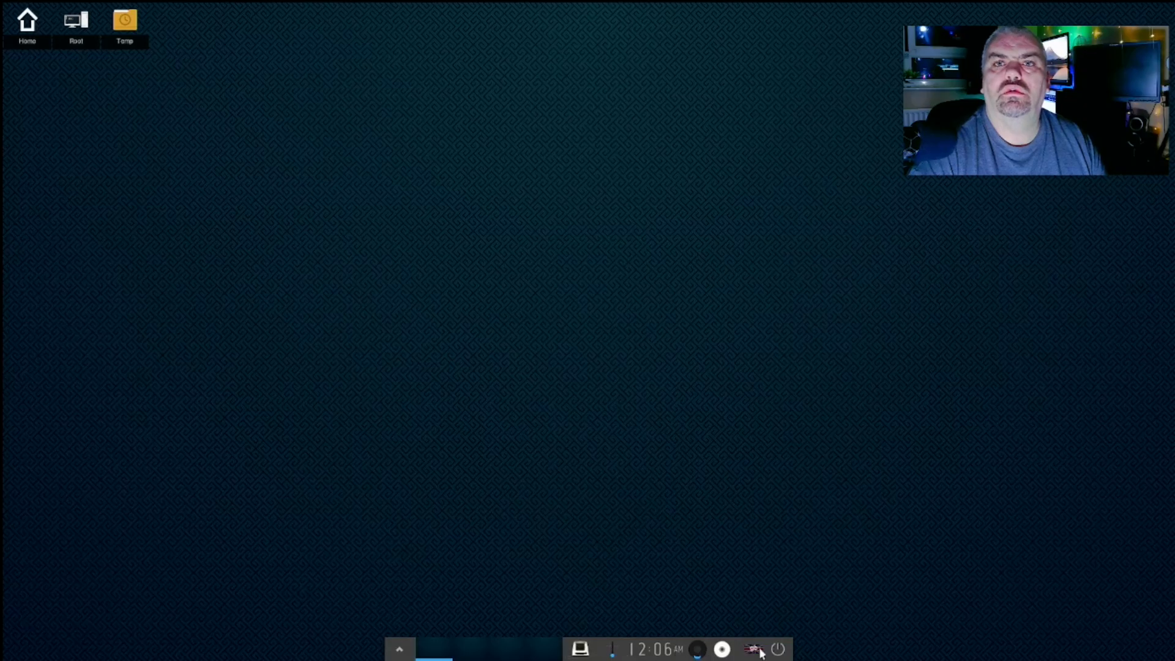
- Check the power options, then reopen the Main menu at its Settings entry
click(779, 649)
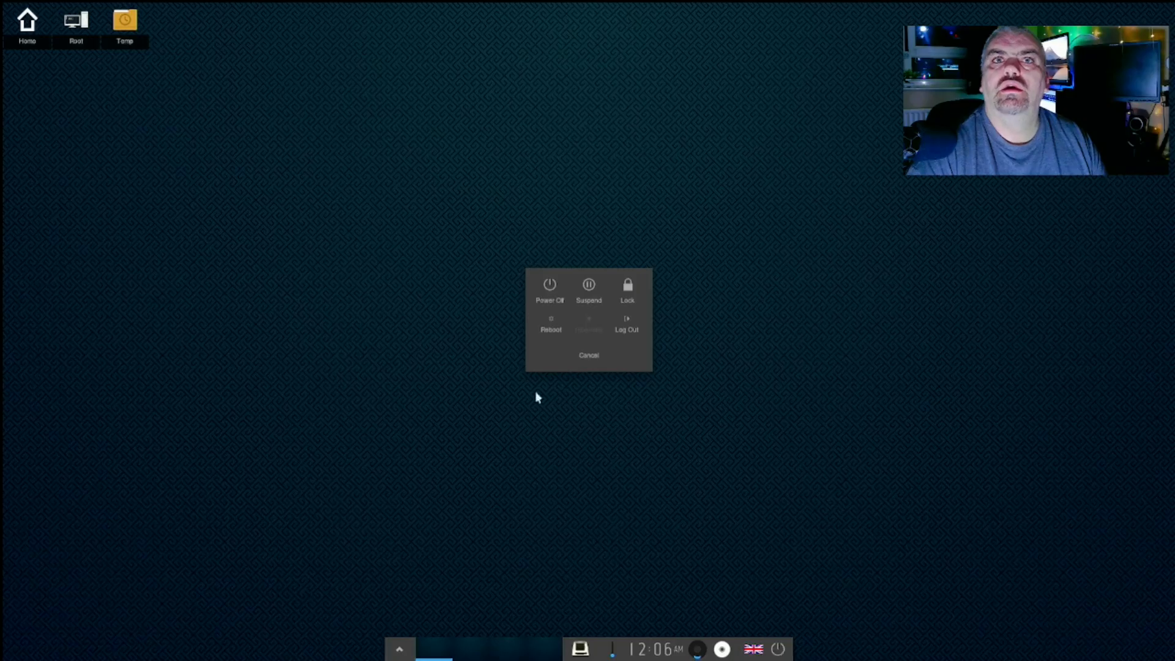
click(451, 416)
click(399, 650)
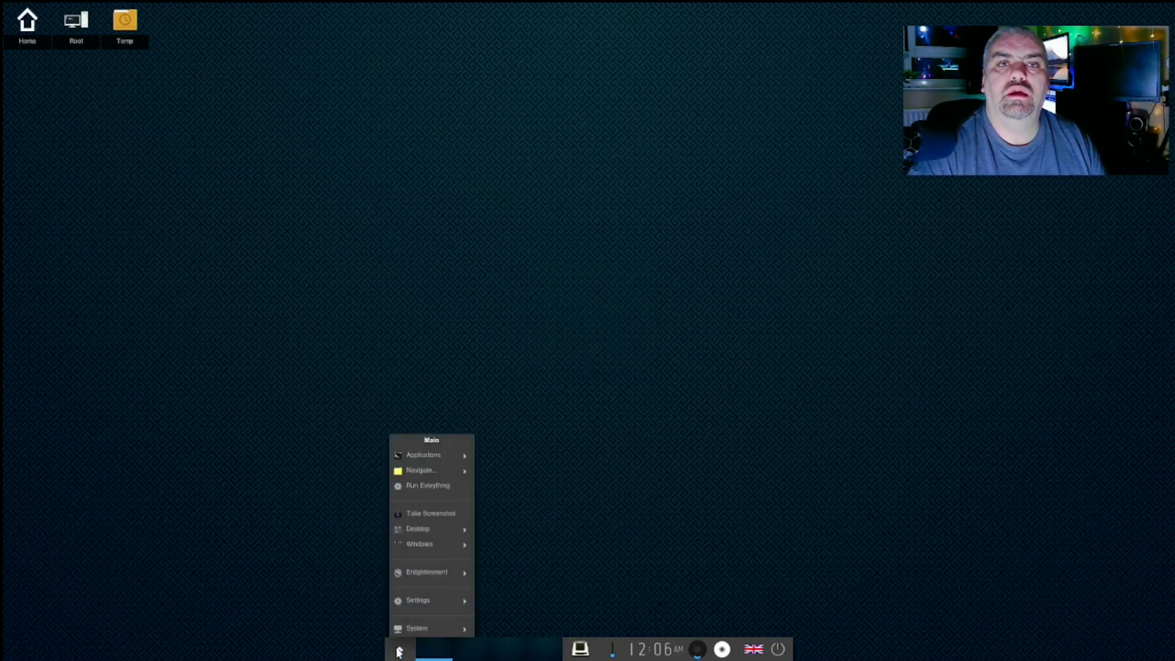
mouse_move(431, 625)
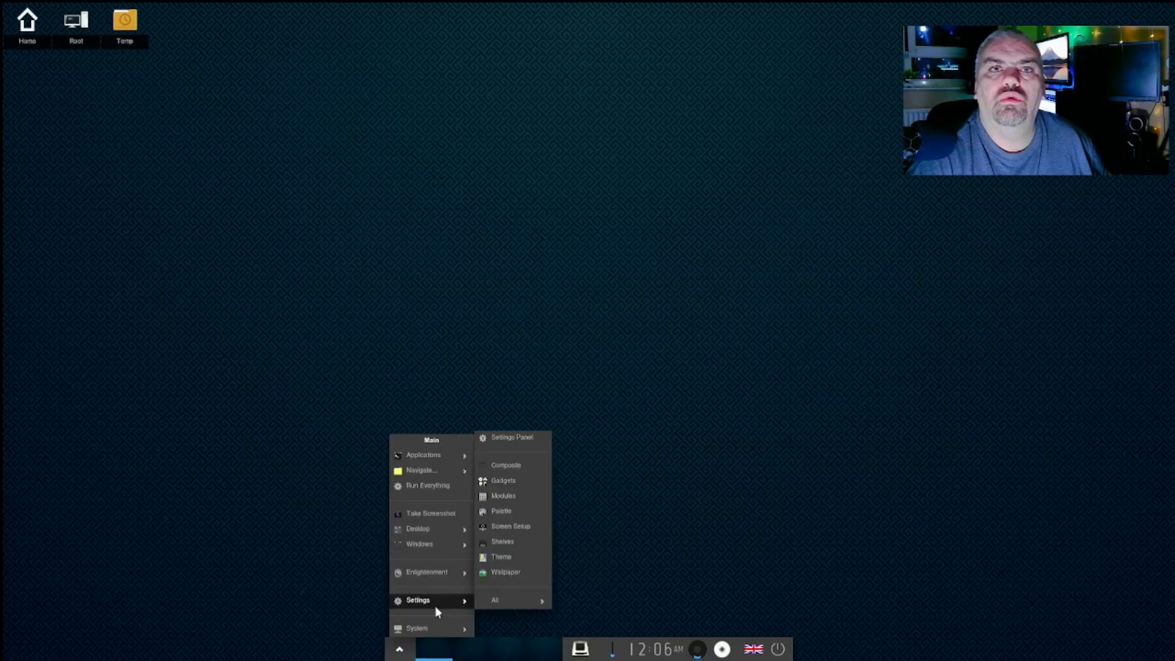
- Open the Settings Panel maximized and launch Dialogs from its Settings category
click(519, 442)
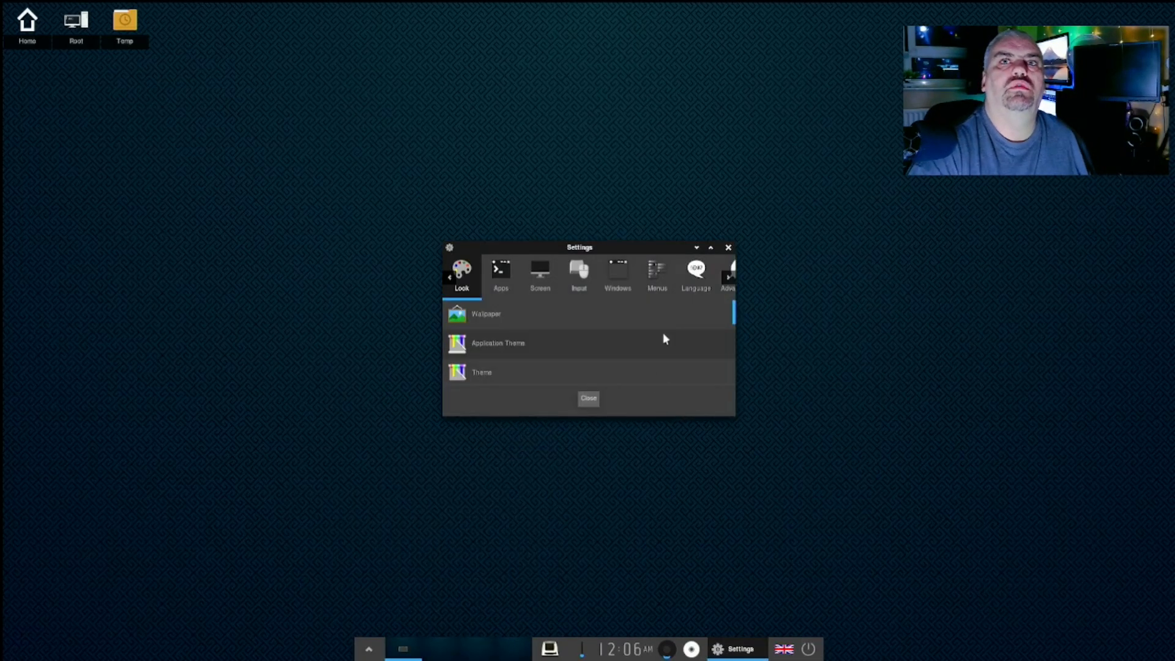
click(710, 248)
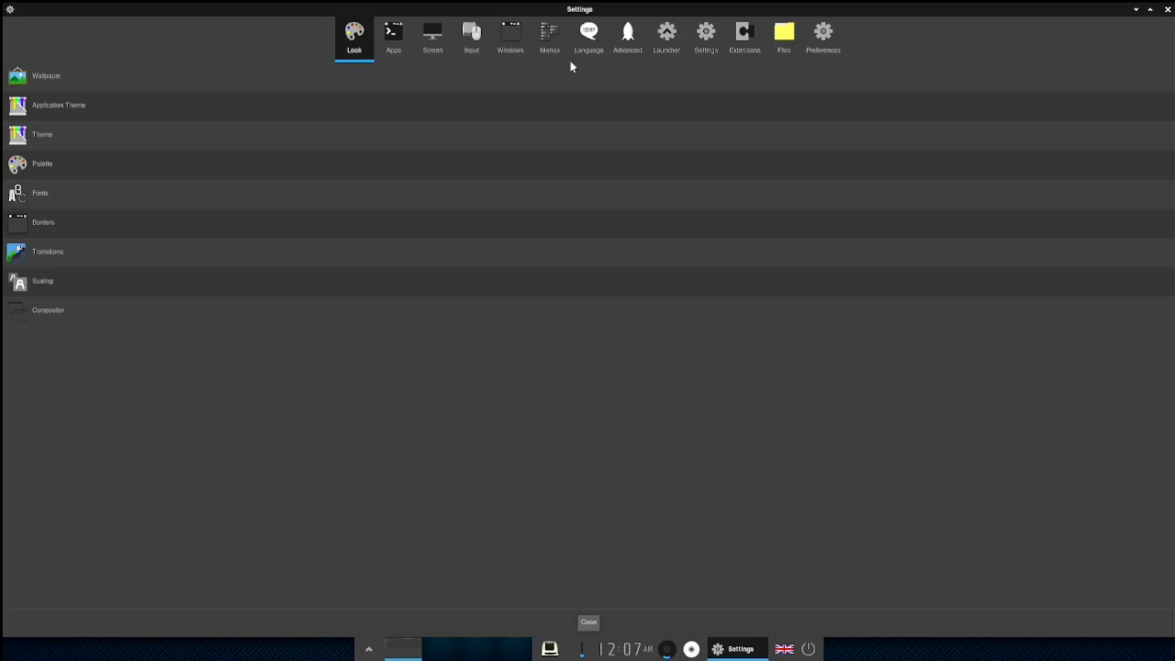
click(710, 35)
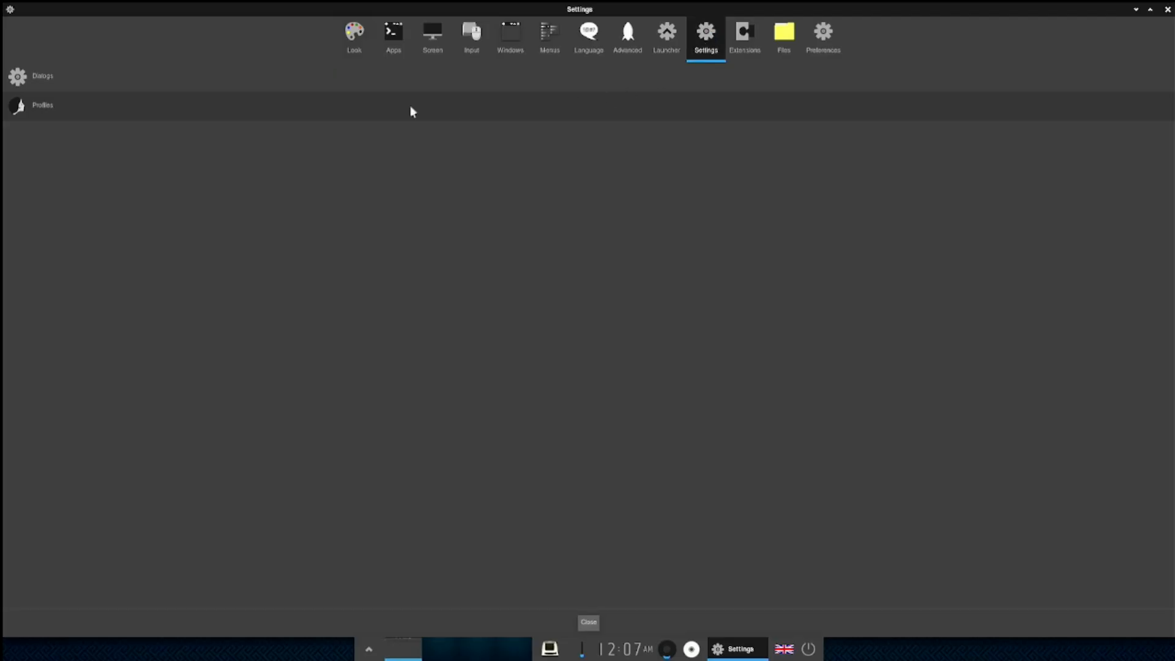
click(33, 75)
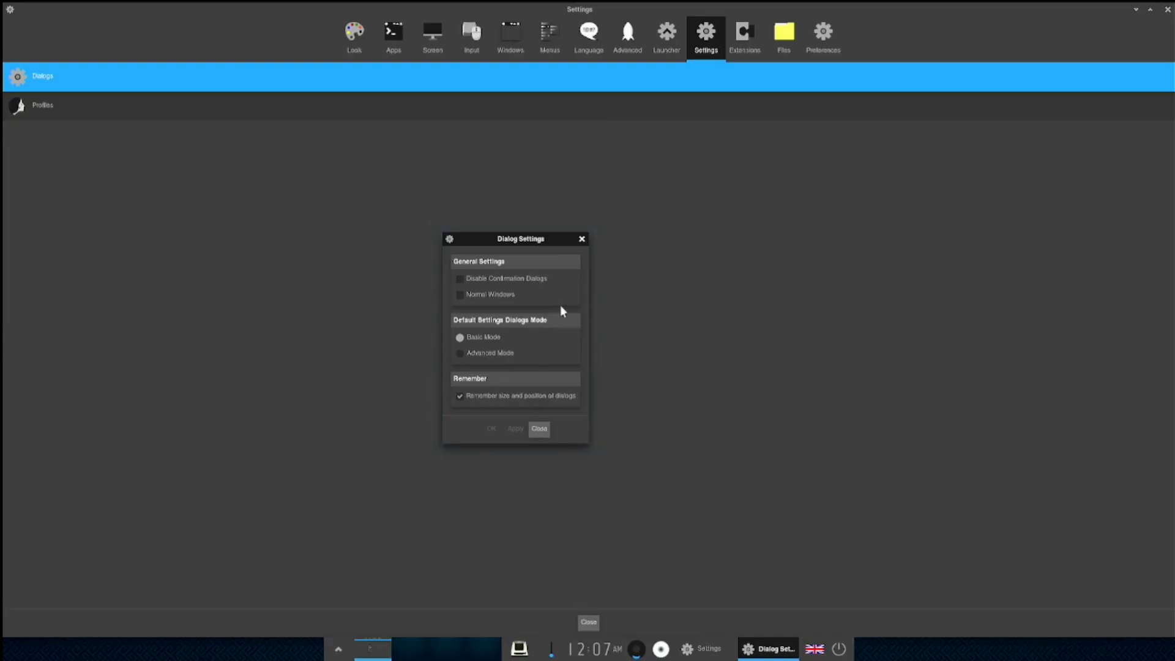
- Close the Dialog Settings, Screen Setup and Settings panel windows
click(539, 428)
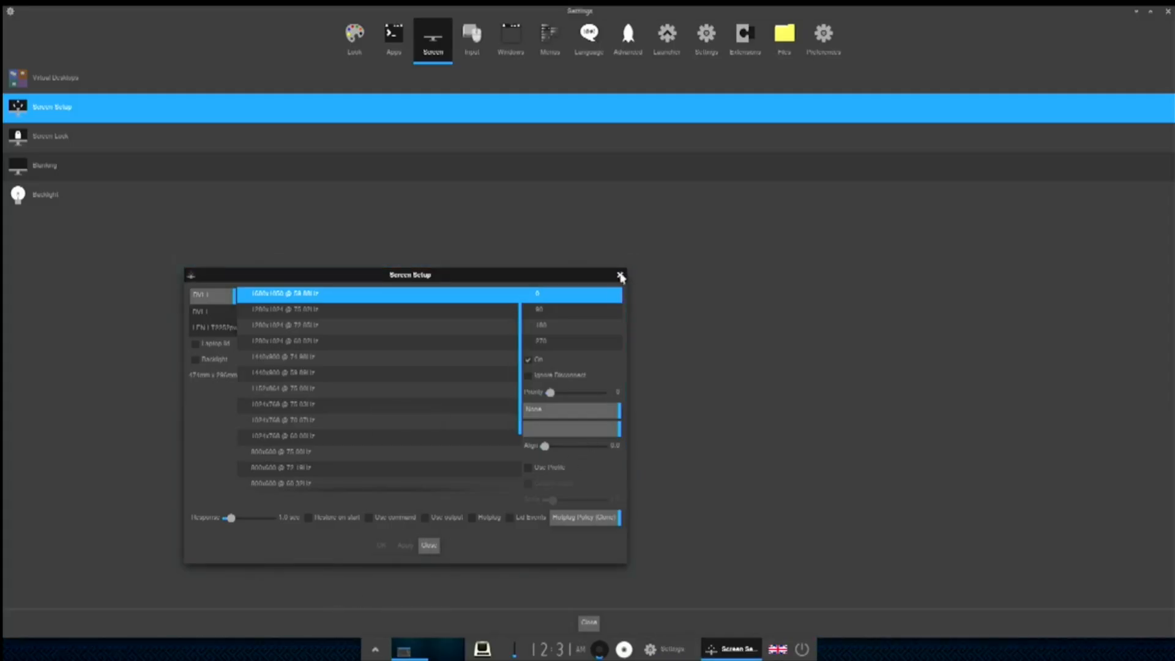
click(621, 274)
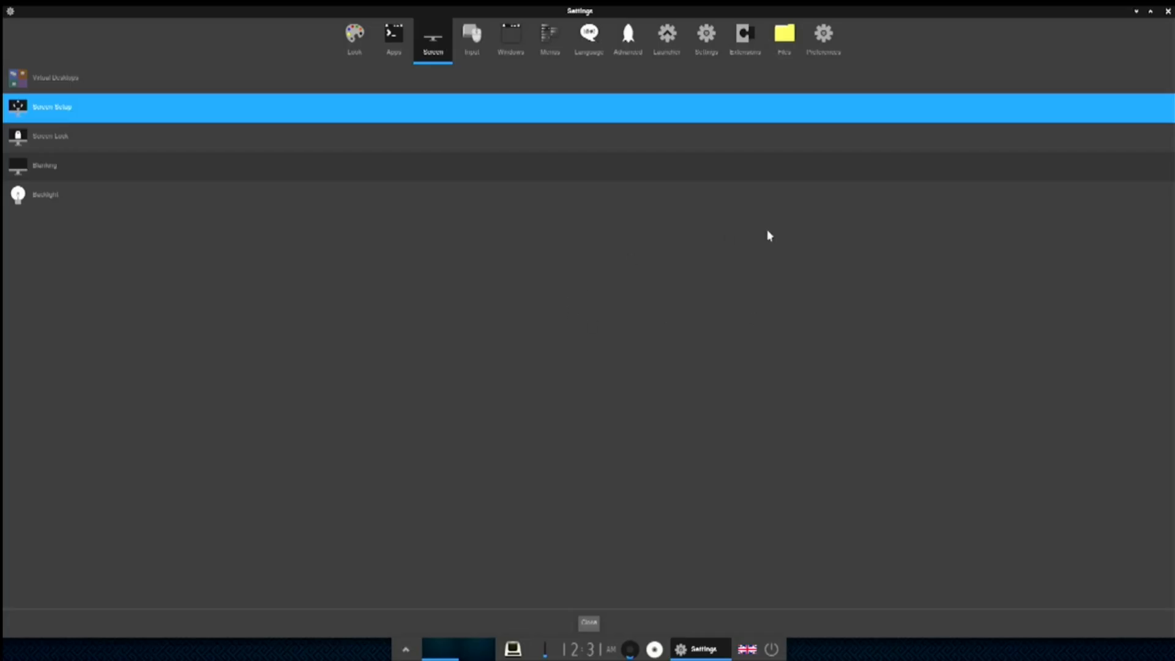
click(588, 622)
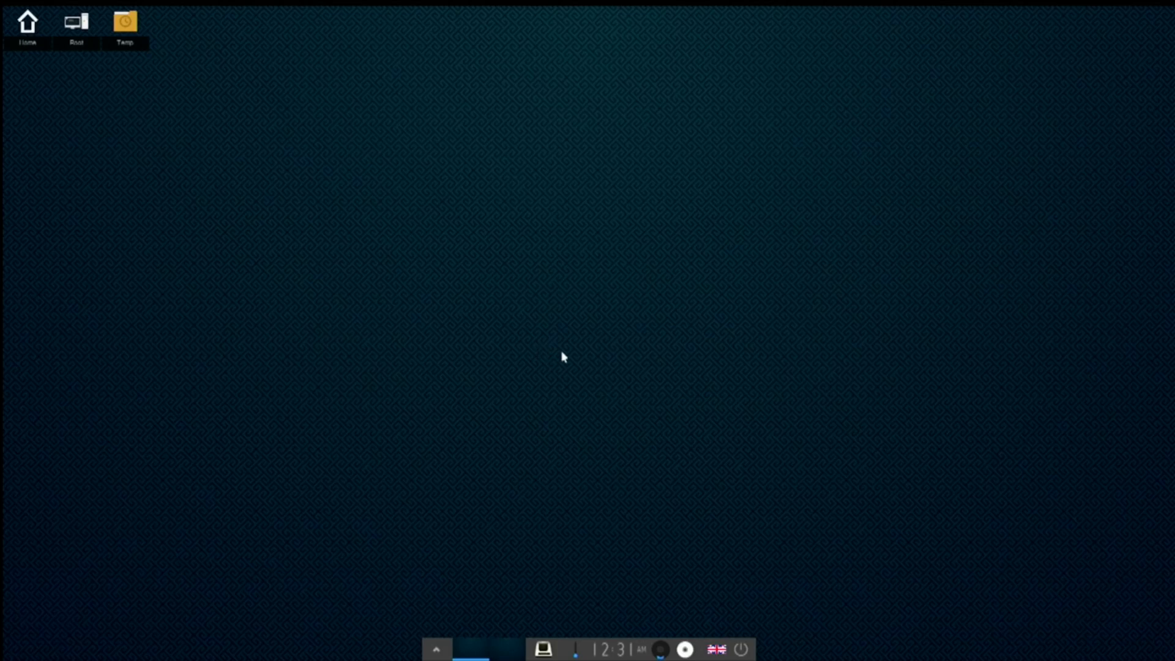
- Open the Home folder in the file manager, then close it again
double_click(33, 32)
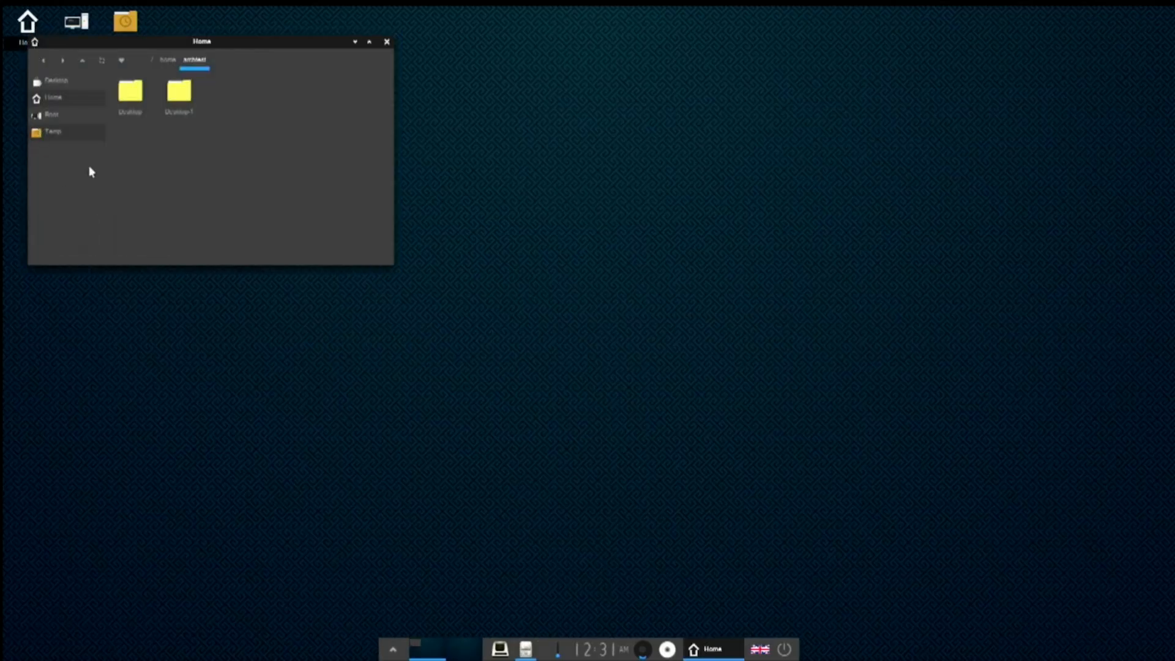
click(387, 43)
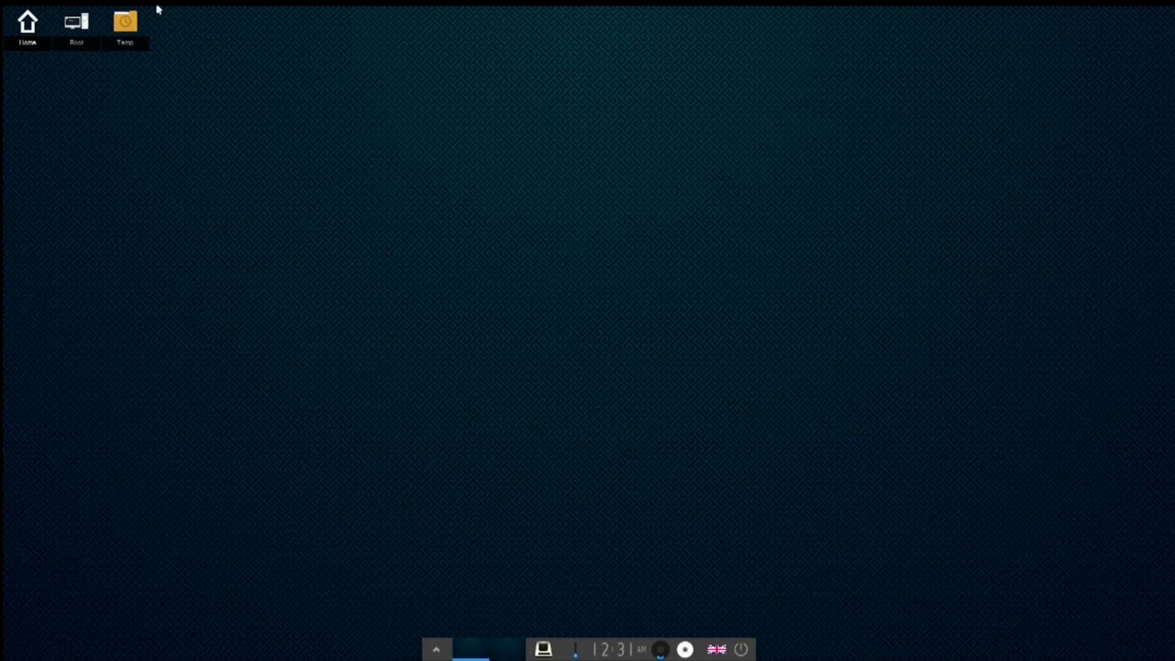
double_click(78, 32)
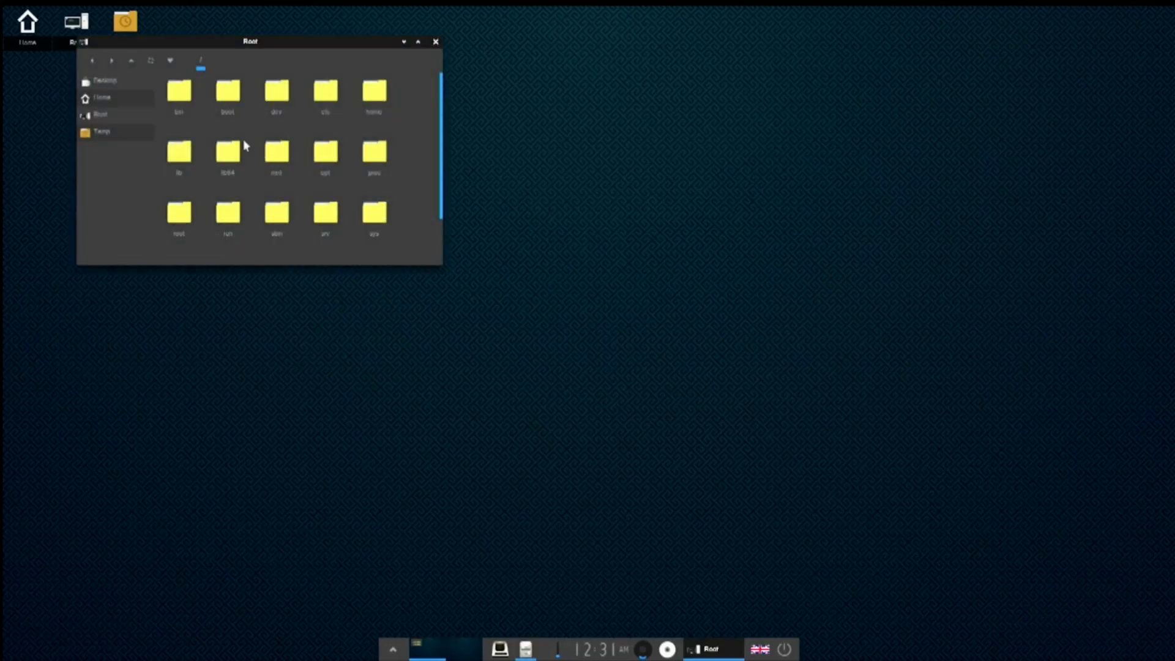
scroll(244, 144, down, 2)
scroll(244, 145, up, 2)
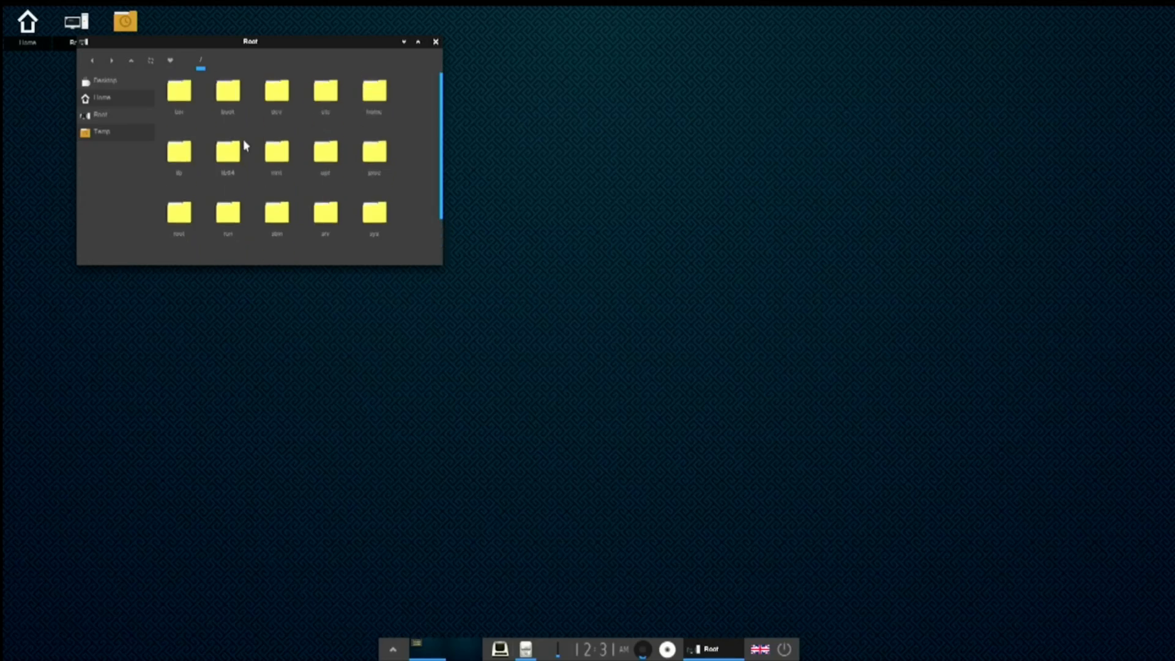
click(436, 42)
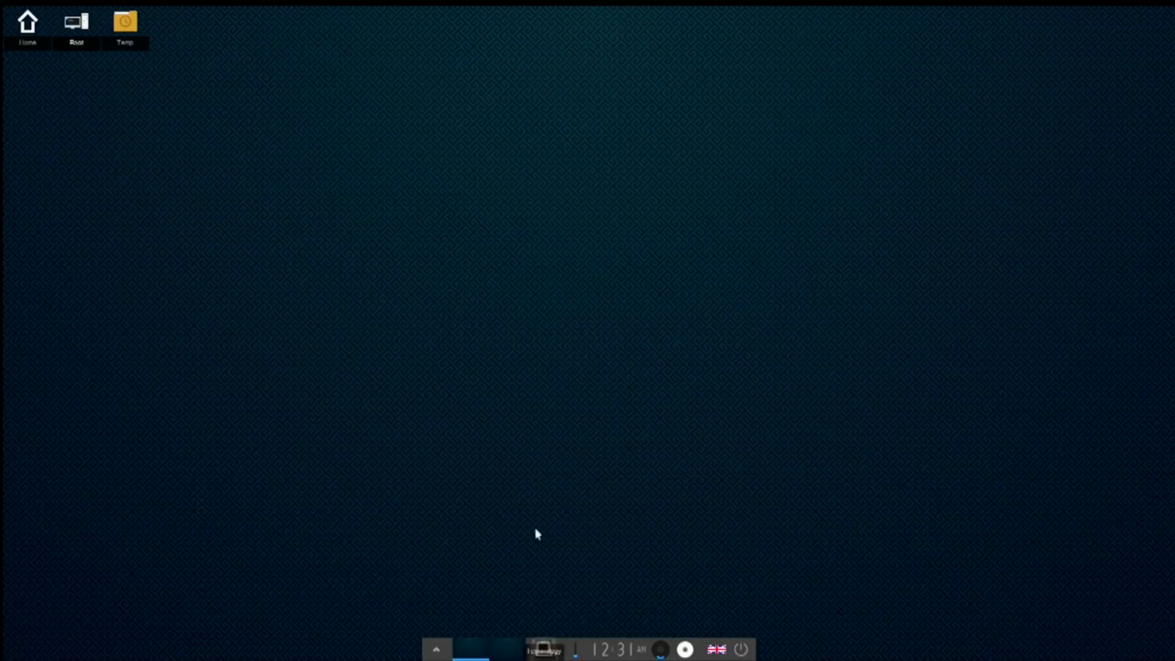
- Browse the Accessories, Development, Internet and System application categories, then dismiss the menu
click(435, 648)
mouse_move(436, 637)
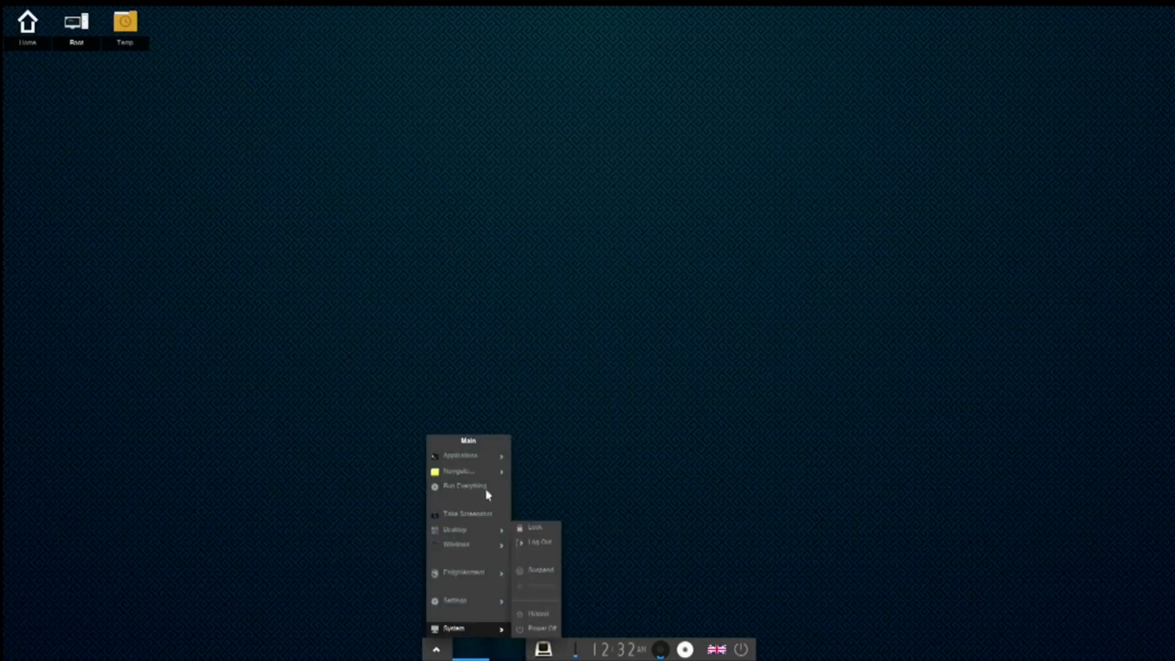
mouse_move(476, 462)
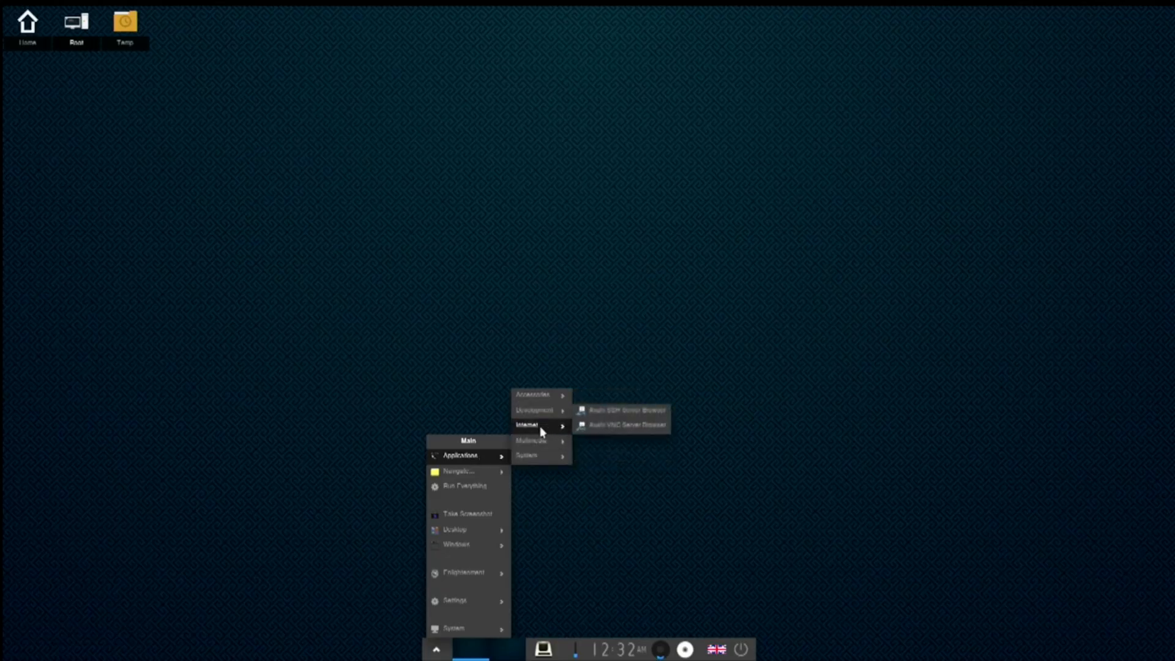
mouse_move(531, 396)
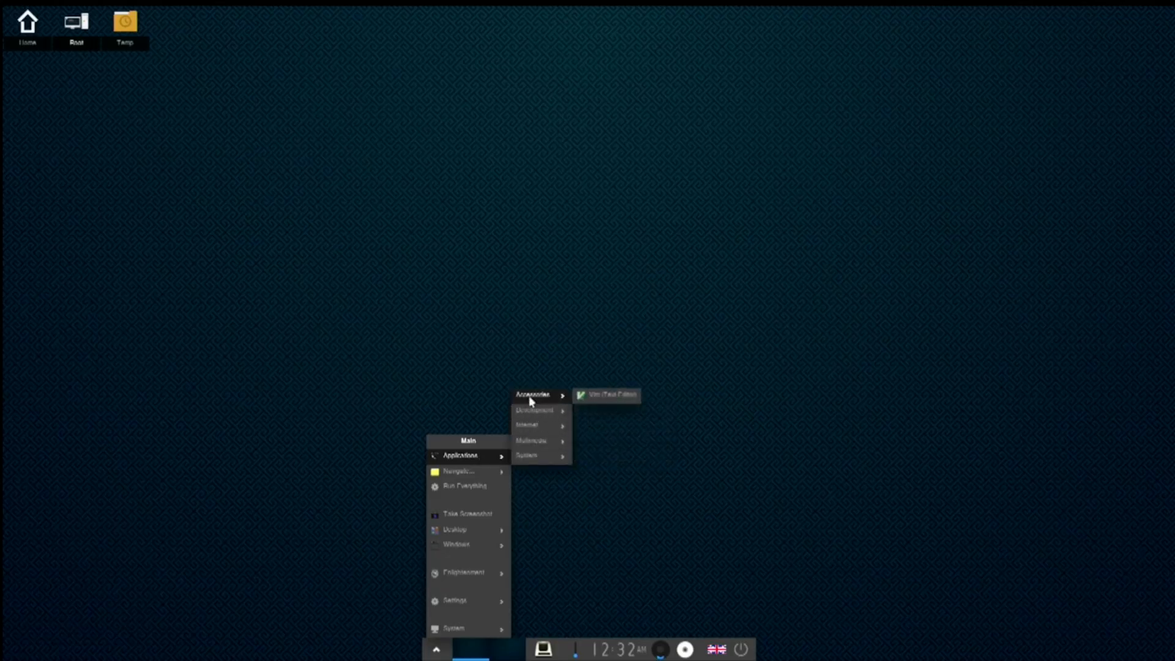
mouse_move(539, 411)
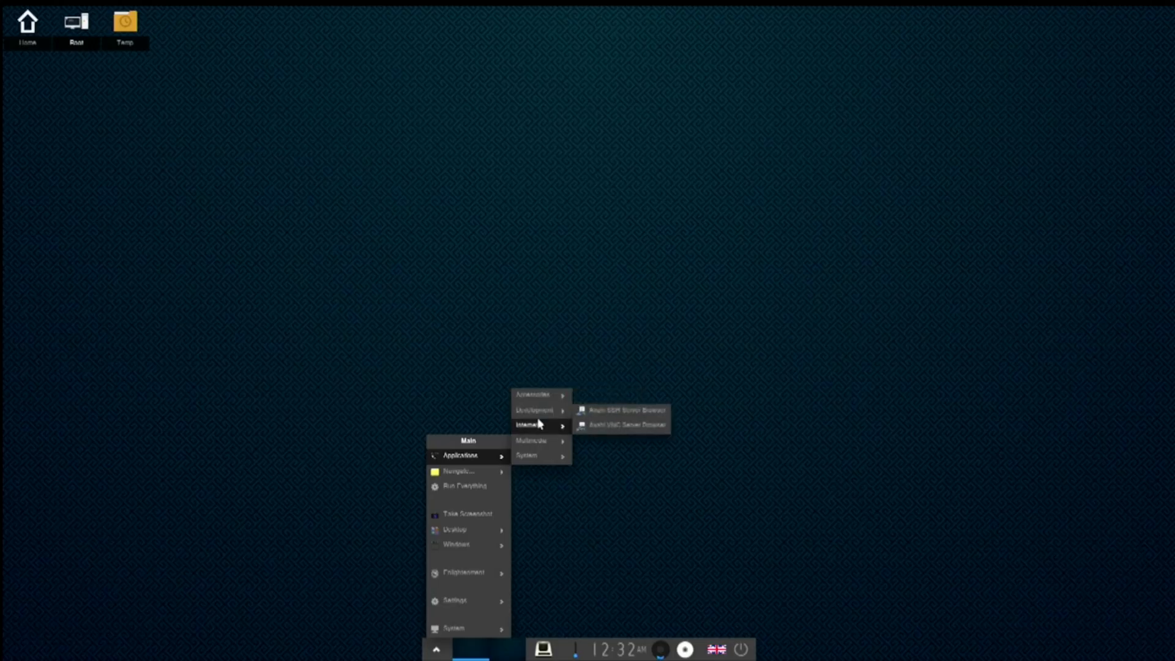
mouse_move(541, 457)
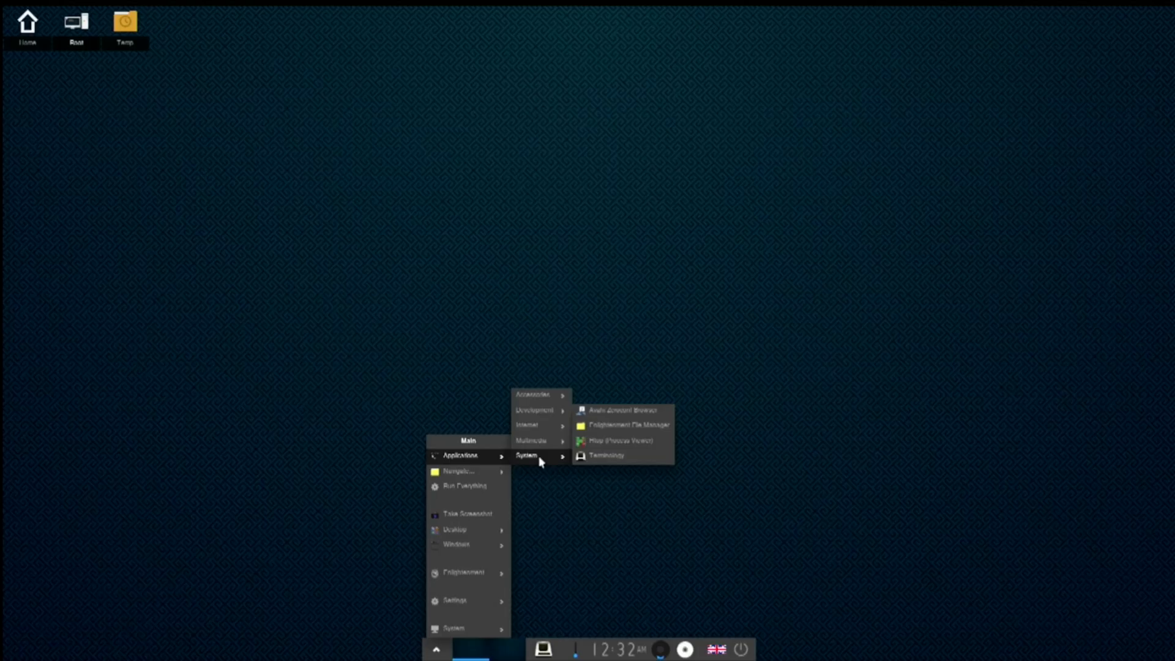
mouse_move(480, 478)
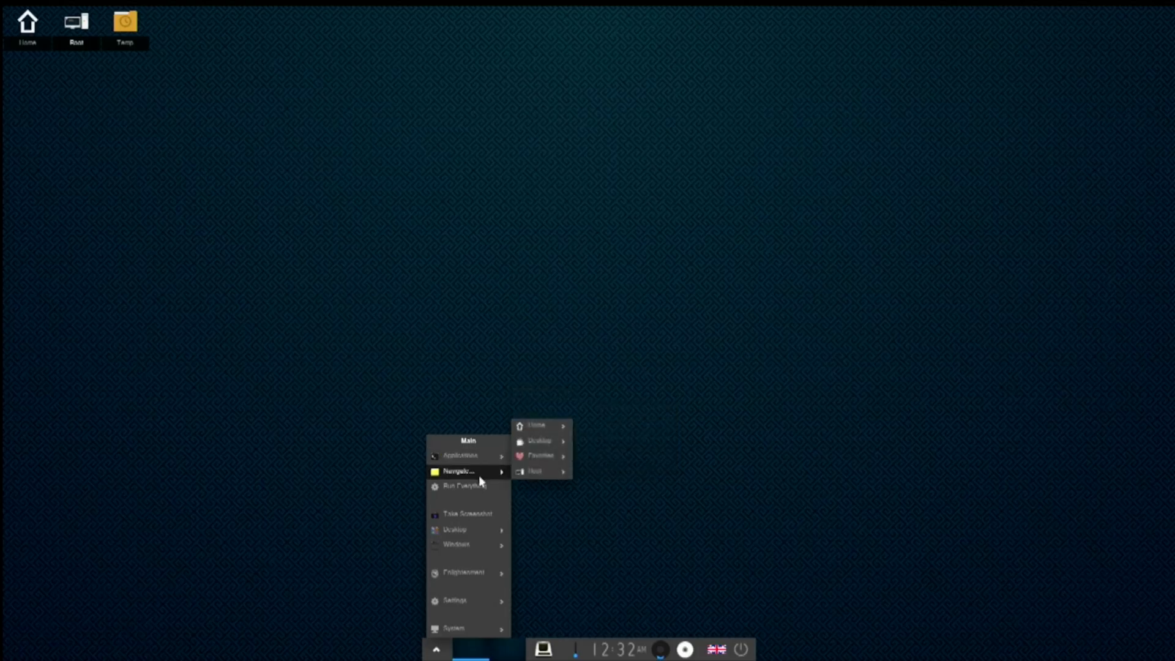
click(476, 252)
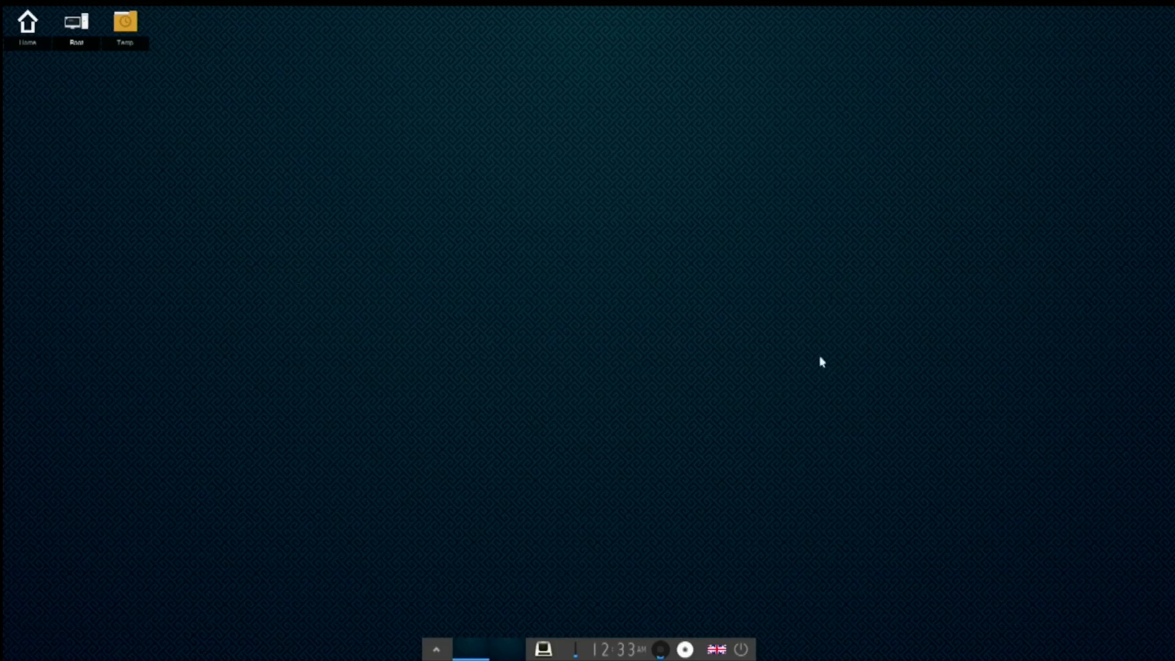
- Launch the Settings Panel from the Main menu's Settings submenu
click(736, 306)
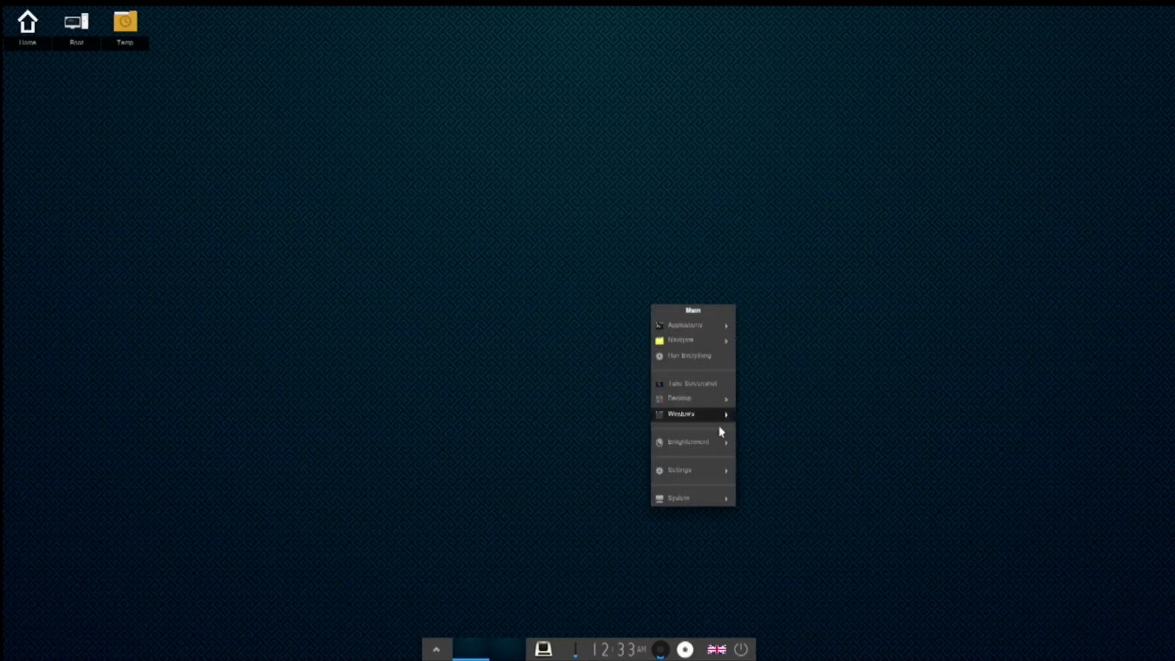
mouse_move(694, 501)
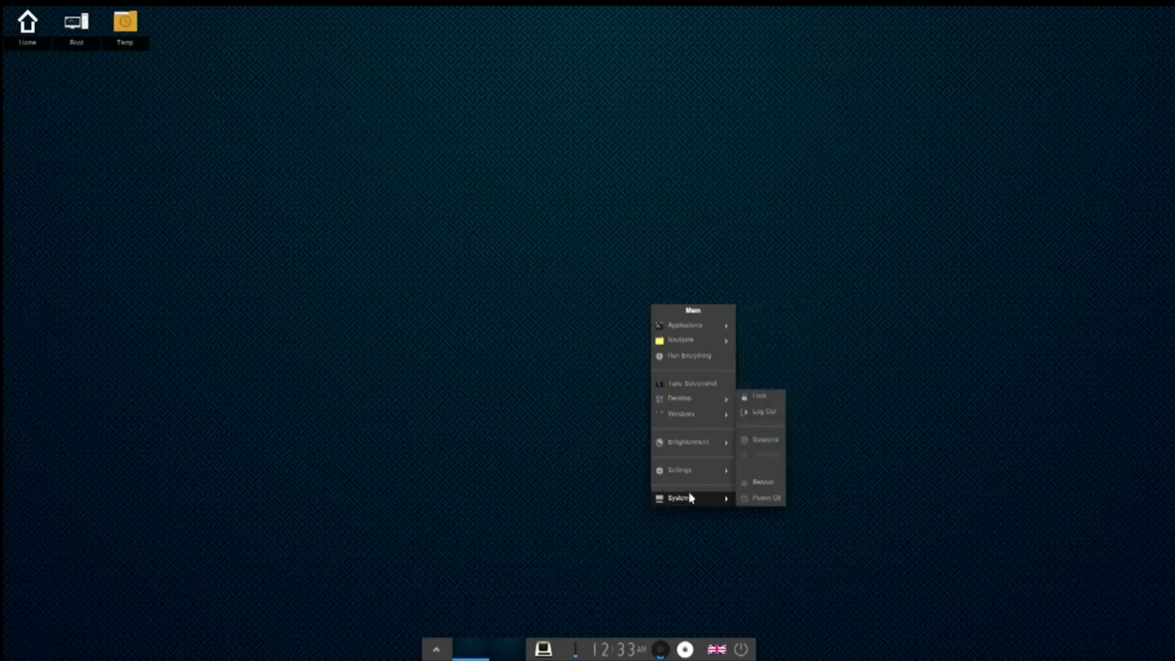
mouse_move(690, 471)
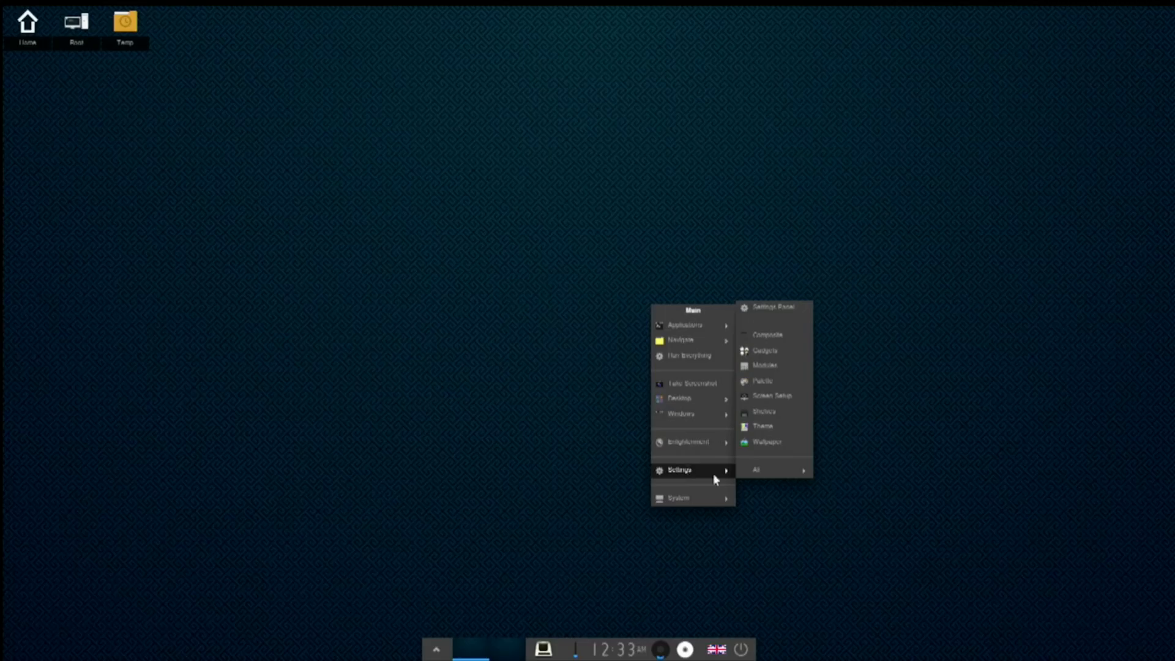
click(763, 309)
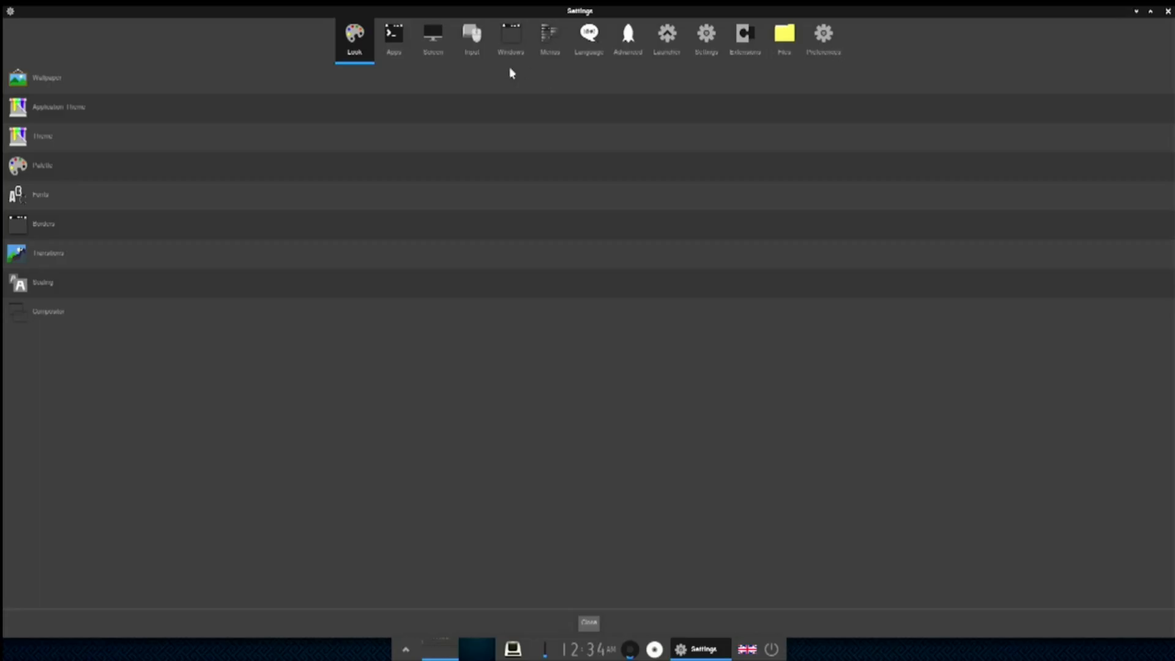
- Switch to the Apps category and open Default Applications
click(390, 31)
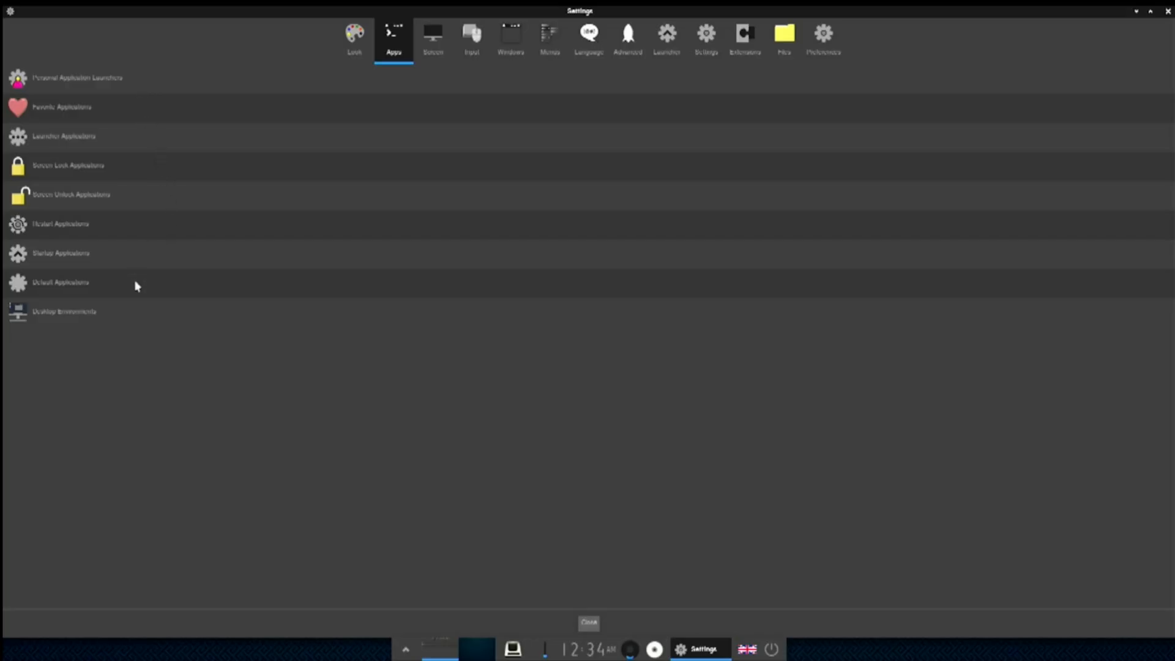
click(48, 285)
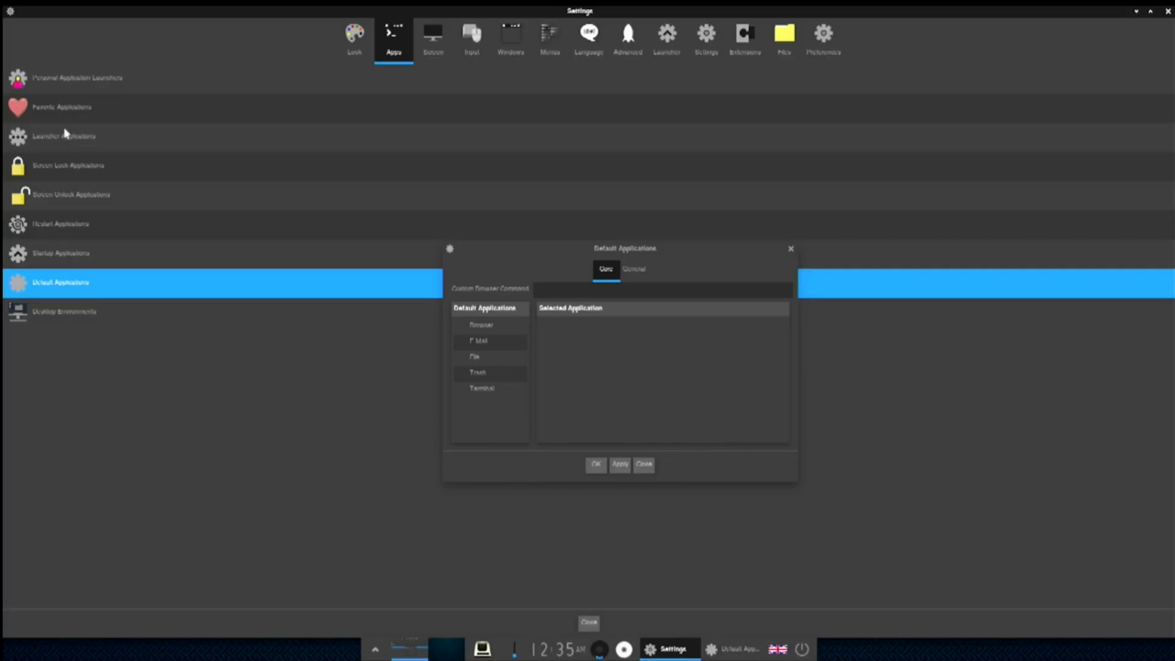
- Open Personal Application Launchers > Favorite Applications and add Terminology to the favourites
click(46, 78)
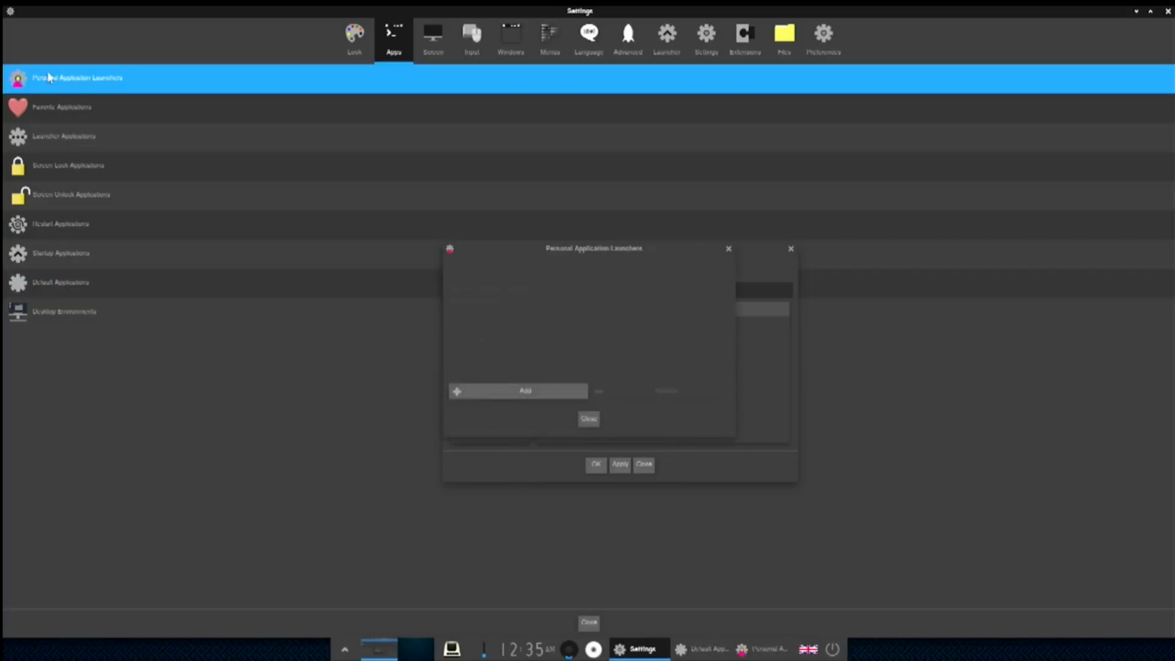
click(51, 109)
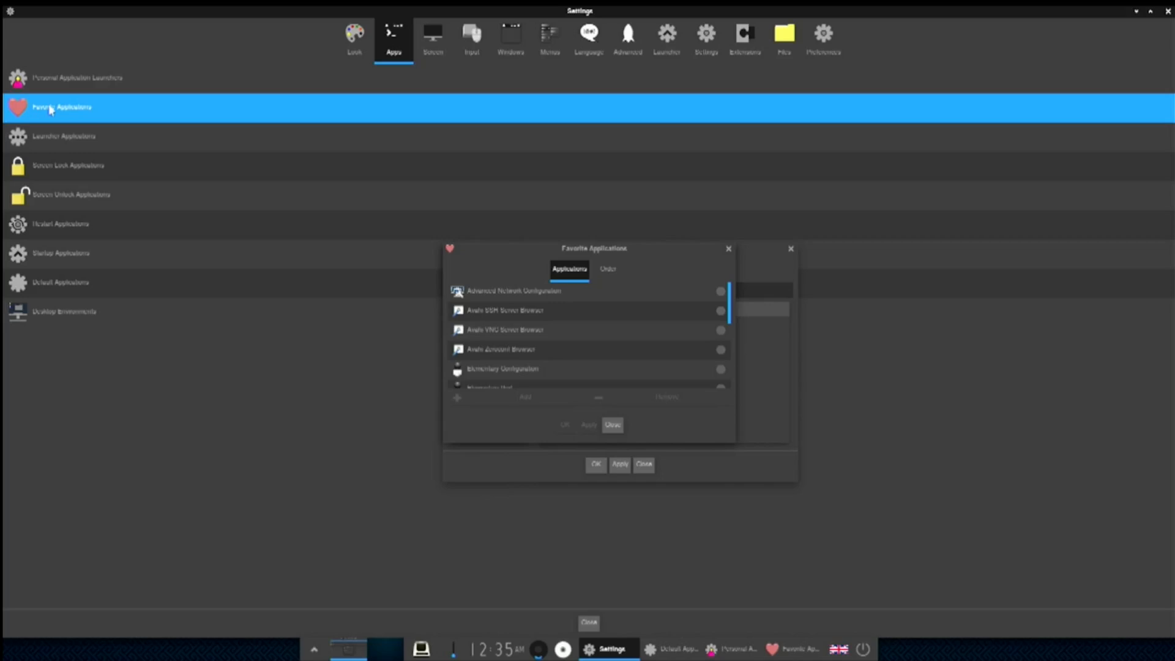
scroll(563, 347, down, 3)
scroll(564, 347, down, 5)
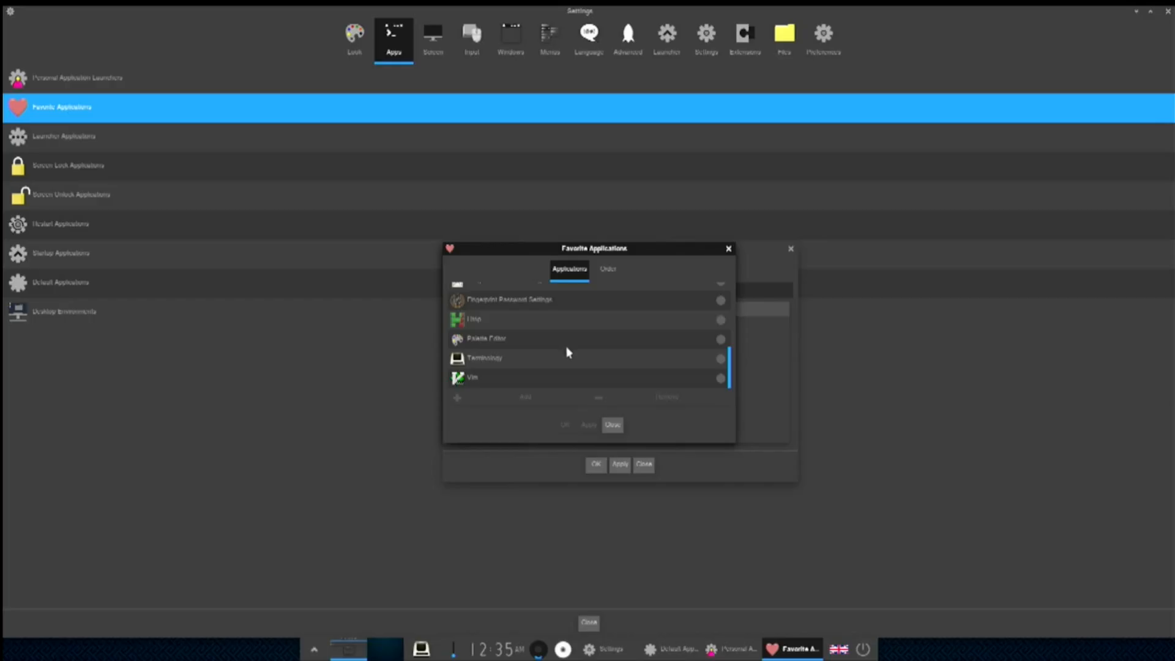
click(568, 358)
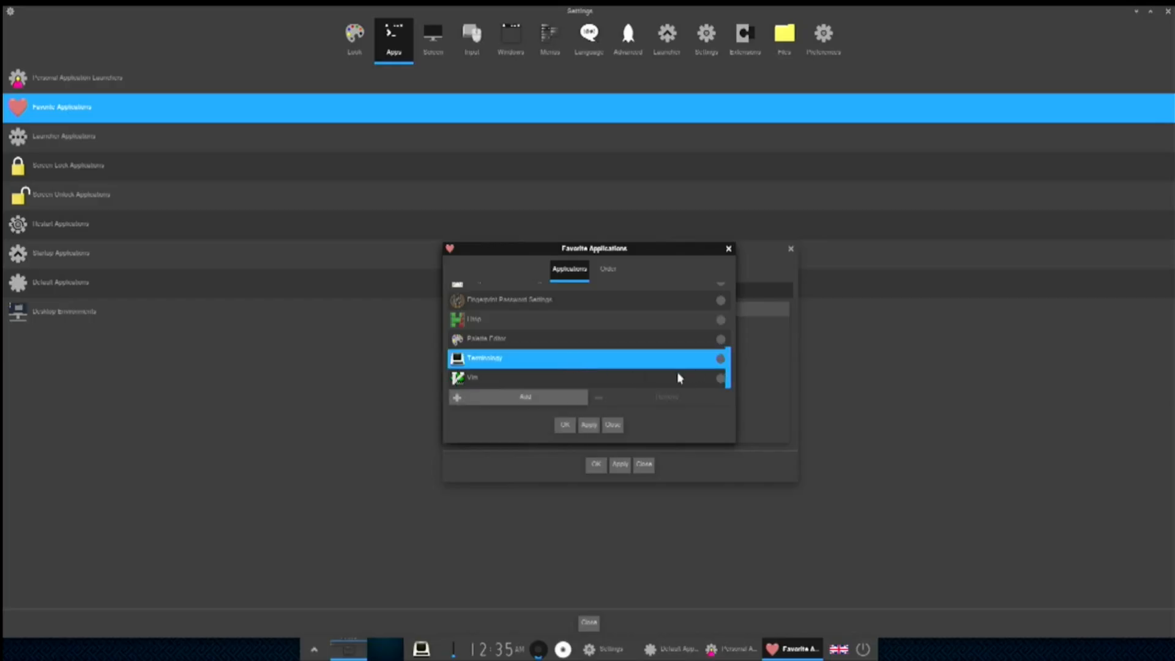
click(540, 398)
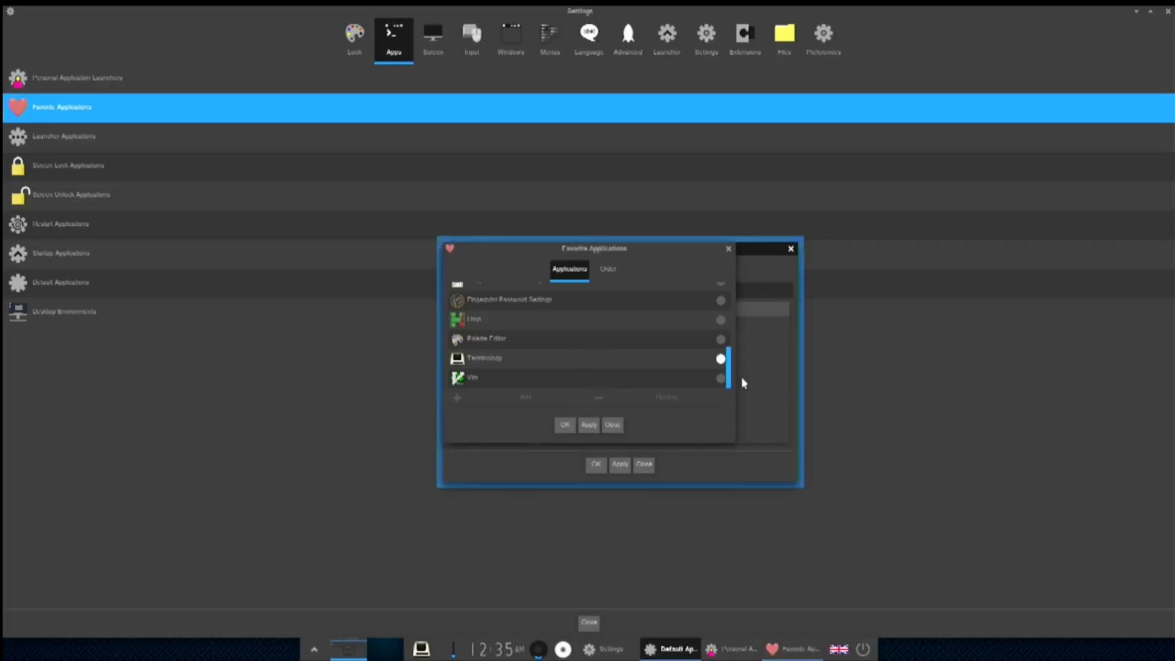
- Select Advanced Network Configuration in the list and apply the favourites changes
scroll(701, 341, up, 1)
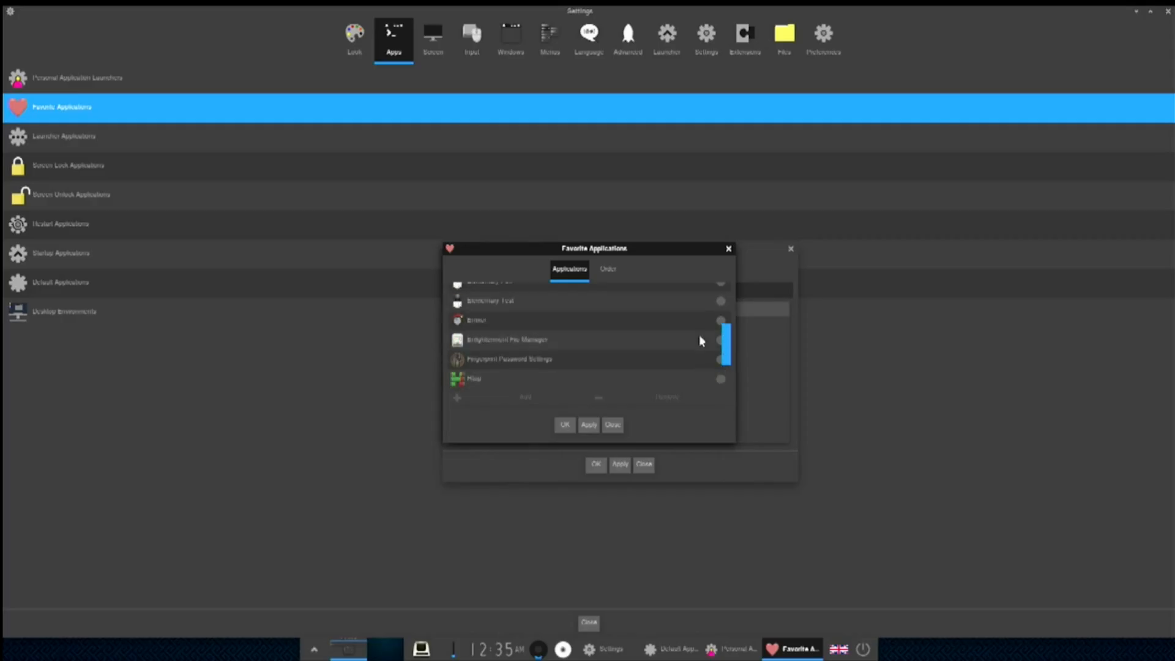
scroll(654, 339, up, 5)
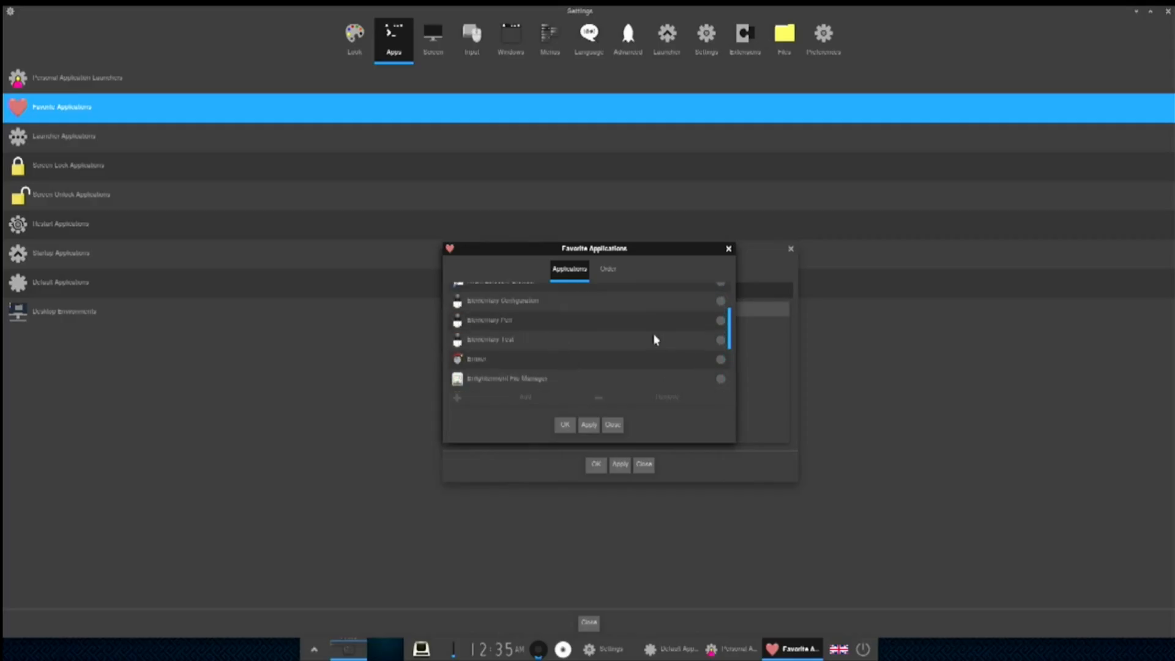
click(717, 293)
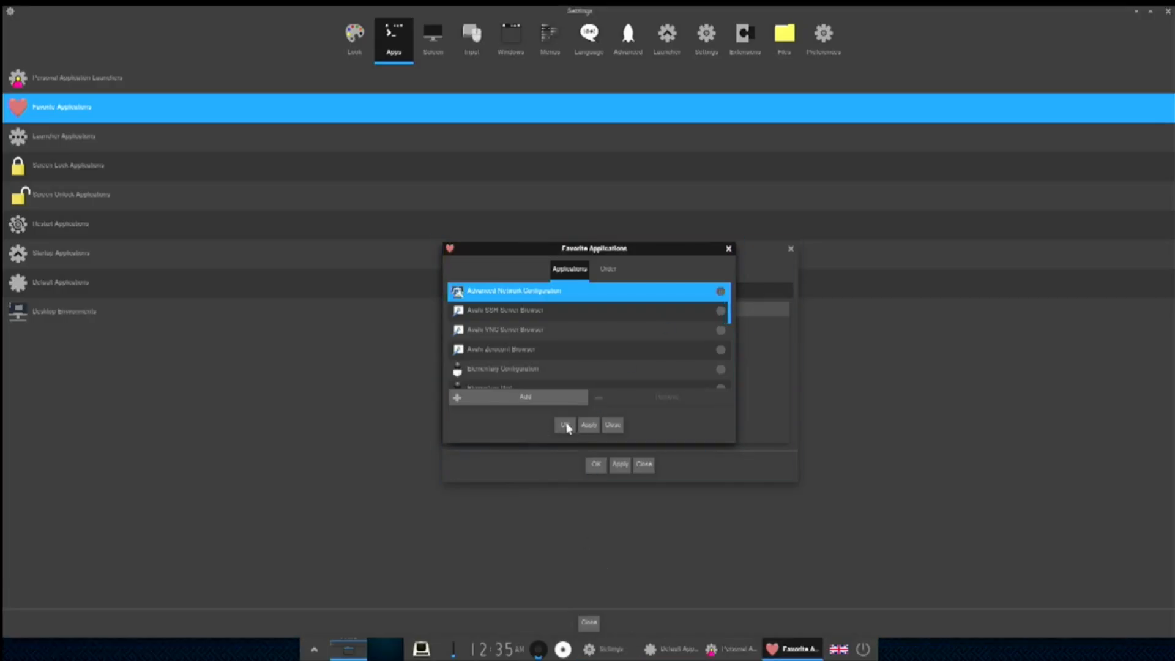
click(588, 426)
- Close the Favorite Applications, launchers, Default Applications and Settings windows
click(611, 427)
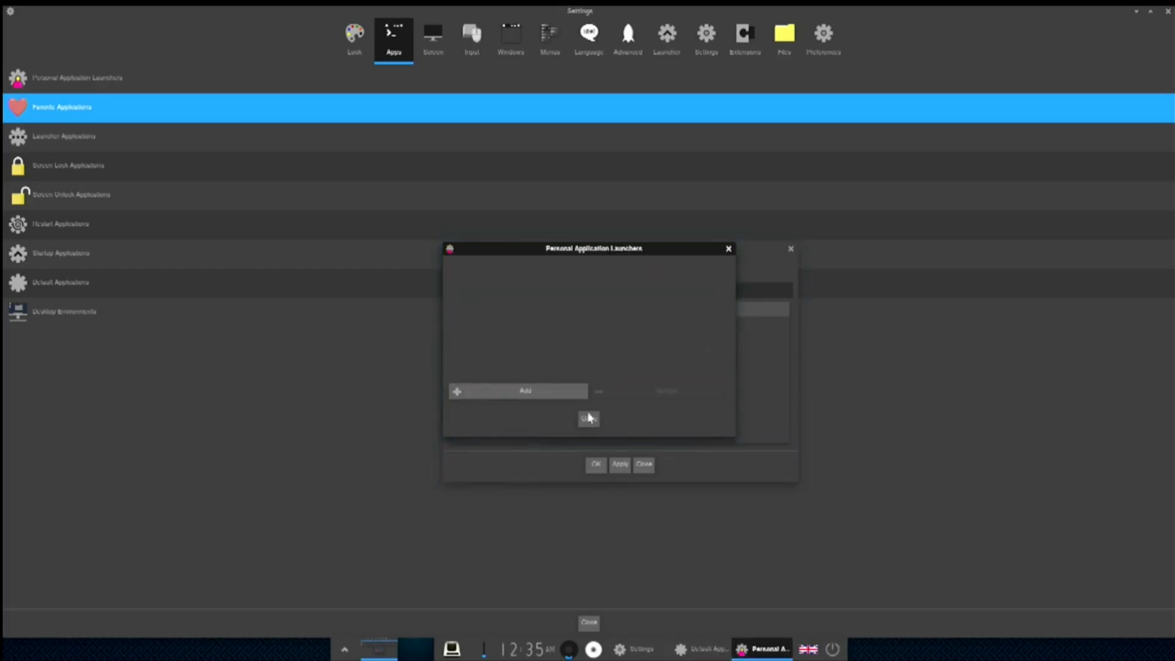
click(728, 248)
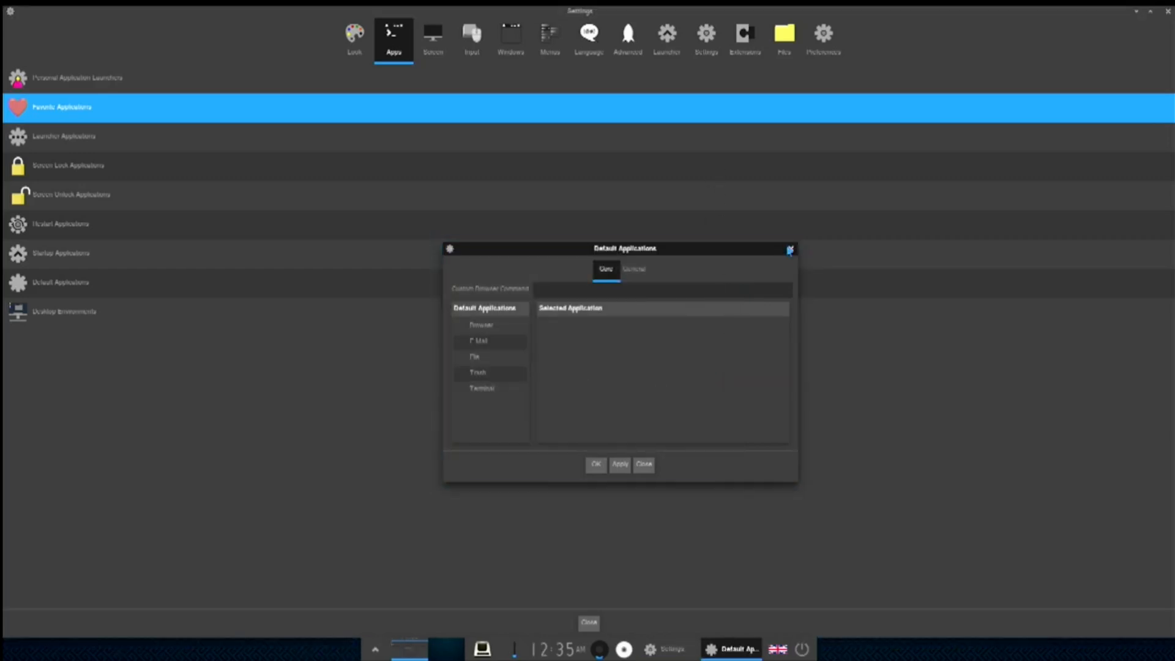
click(790, 250)
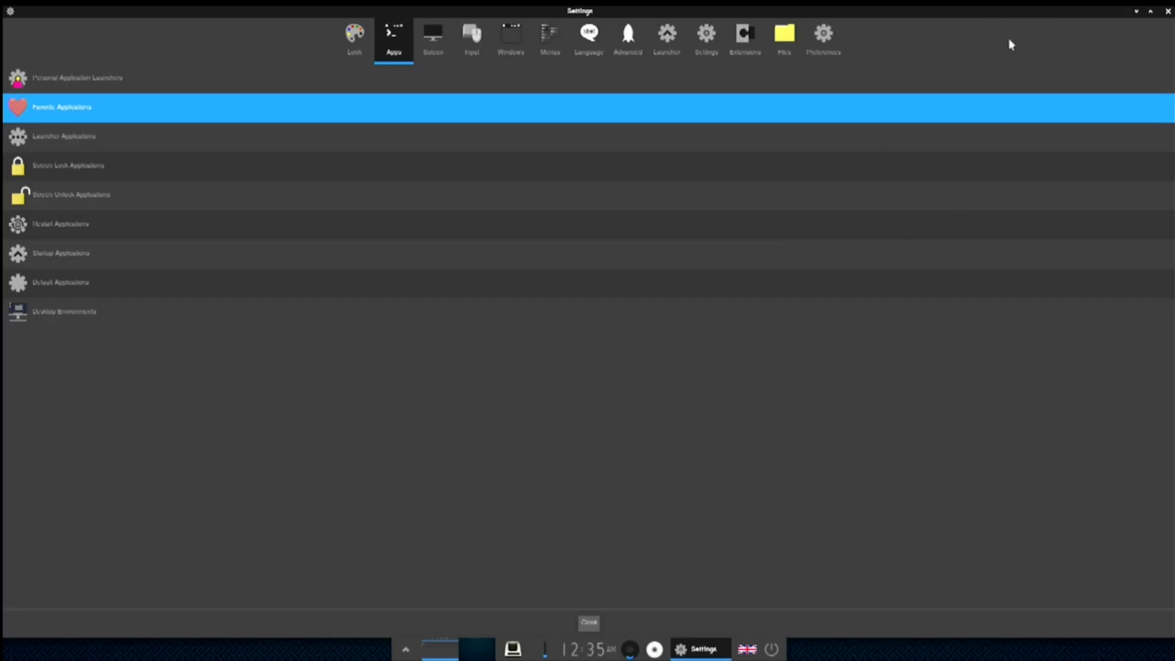
click(1168, 12)
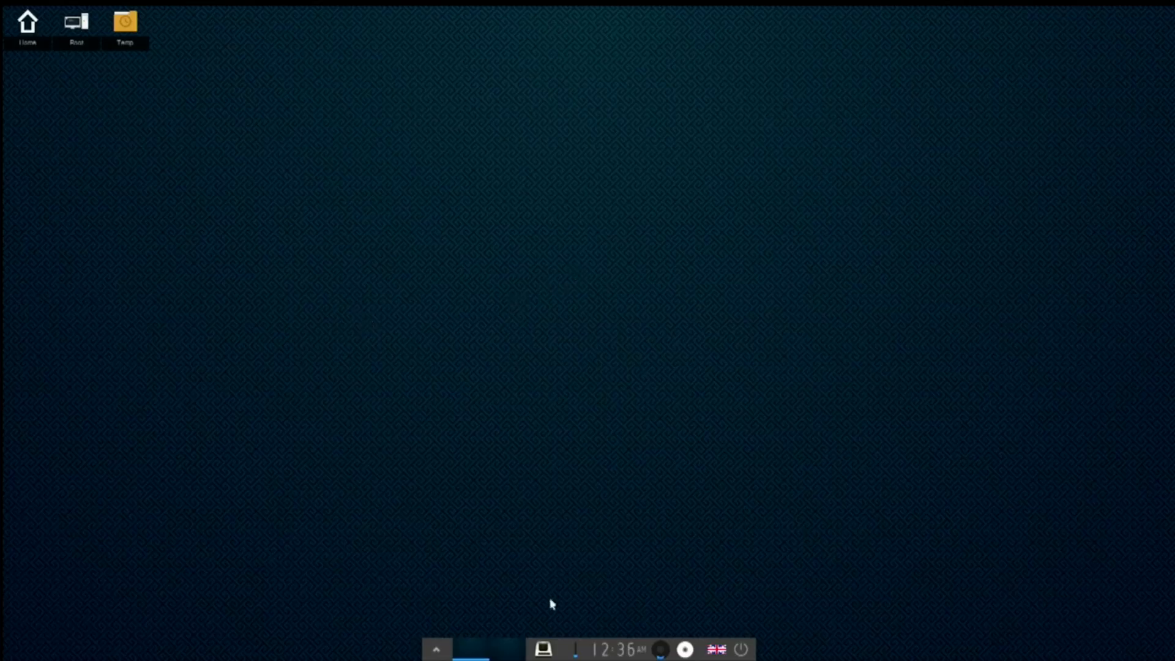
- Launch Terminology from Favorite Applications, centre its window and maximize it
click(436, 647)
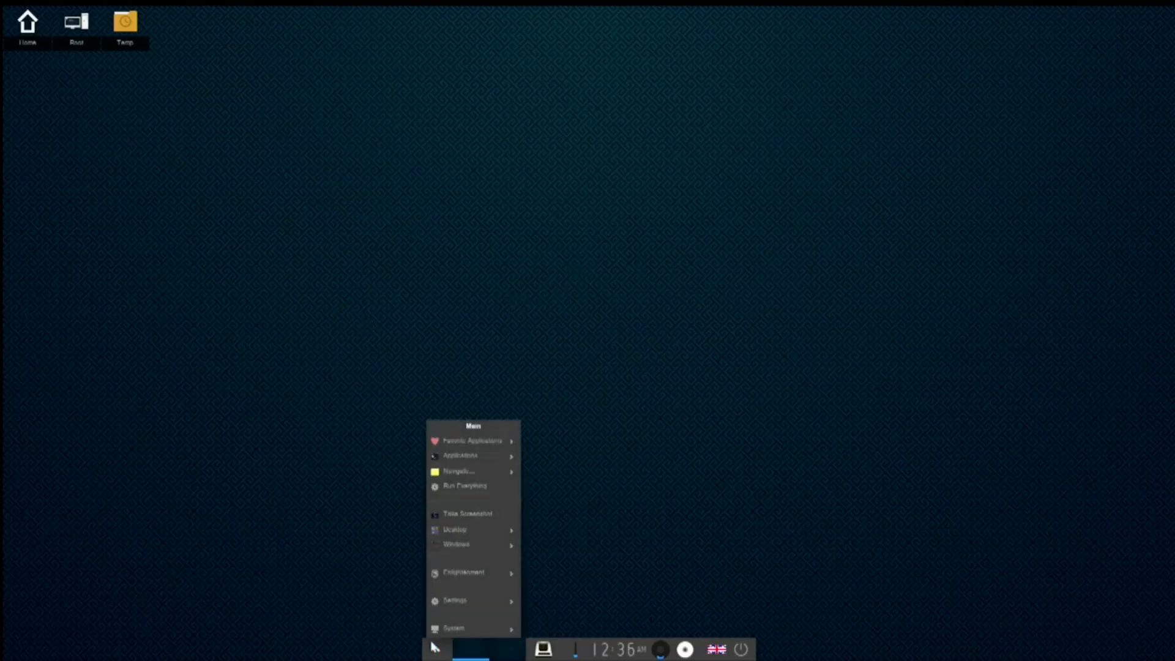
mouse_move(475, 444)
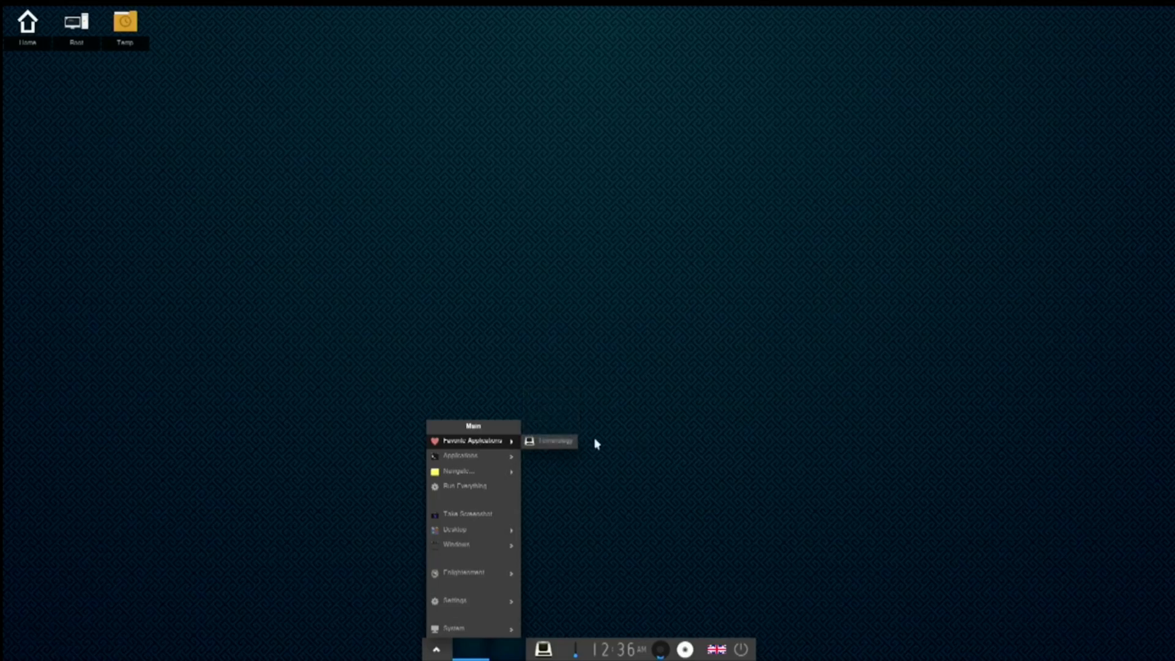
click(559, 441)
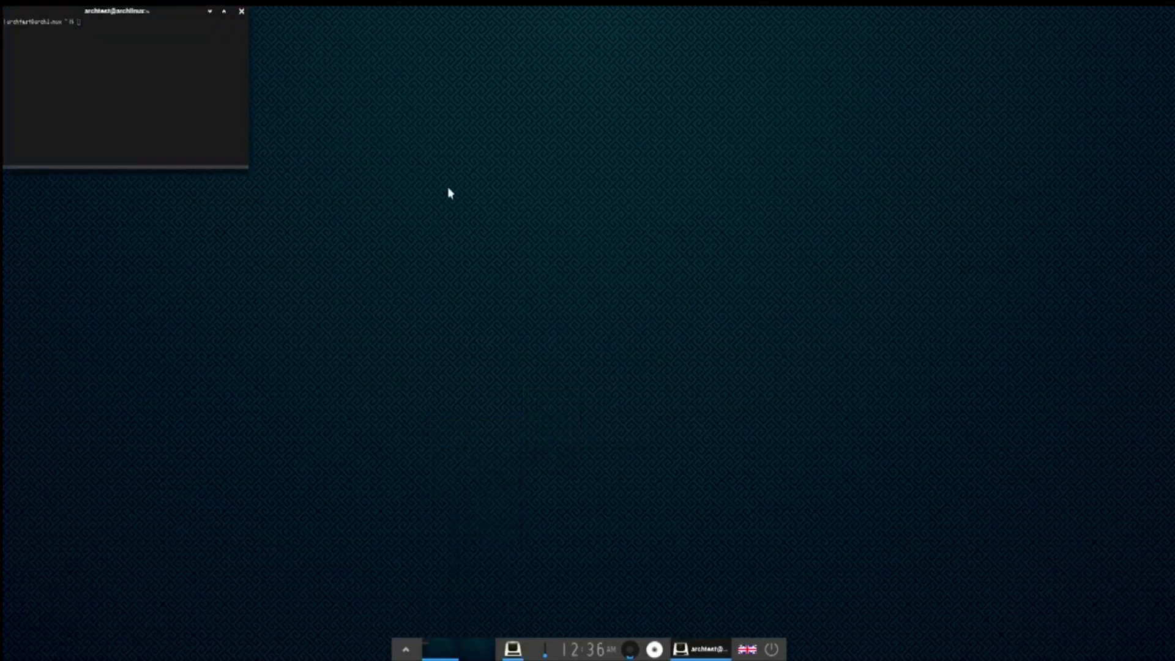
drag(176, 11, 491, 197)
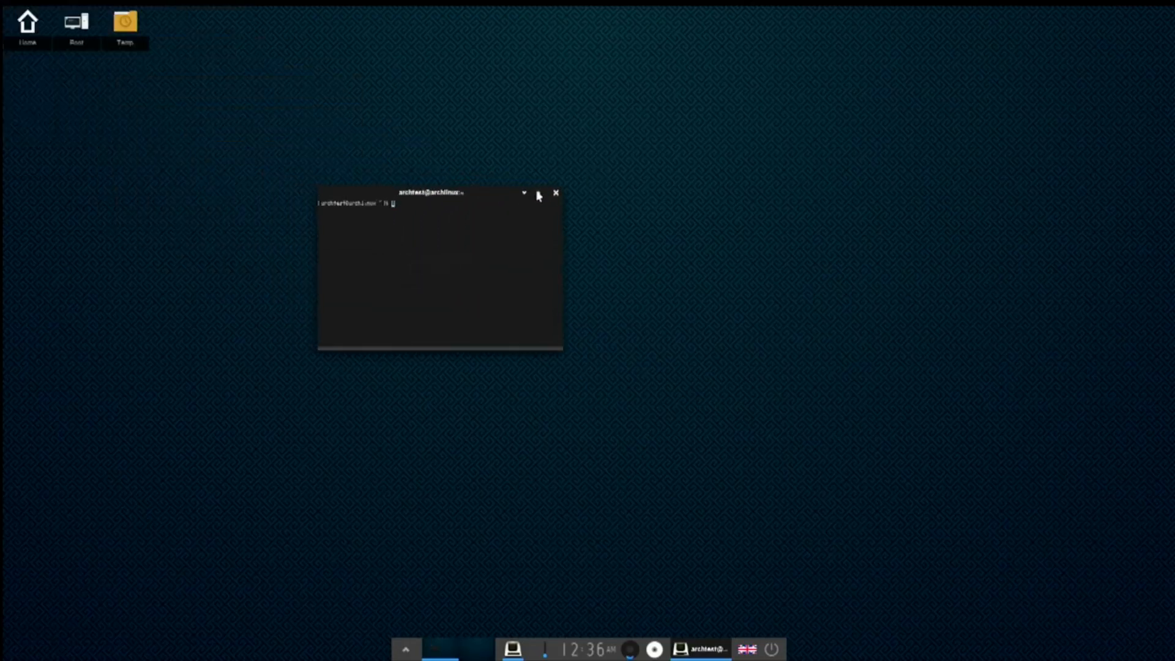
click(539, 194)
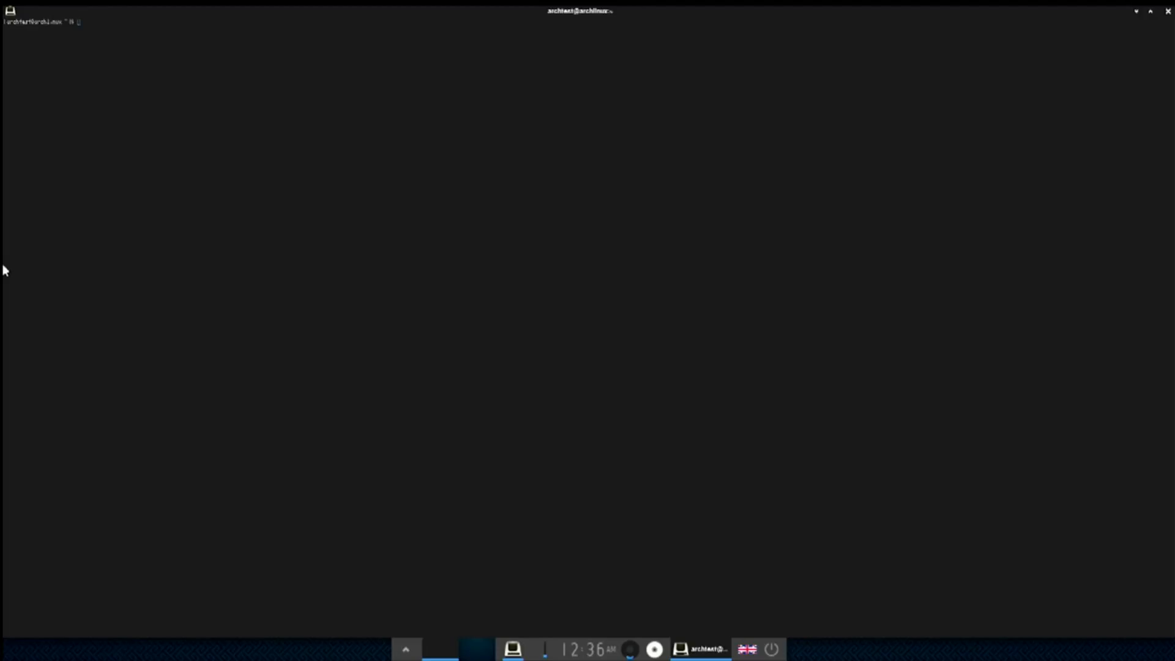
- Run 'sudo pacman -S firefox', enter the account password and answer y to proceed
text(nv)
text(im )
text(pa)
text(cman)
text( -)
text(termite)
text(x)
key(Return)
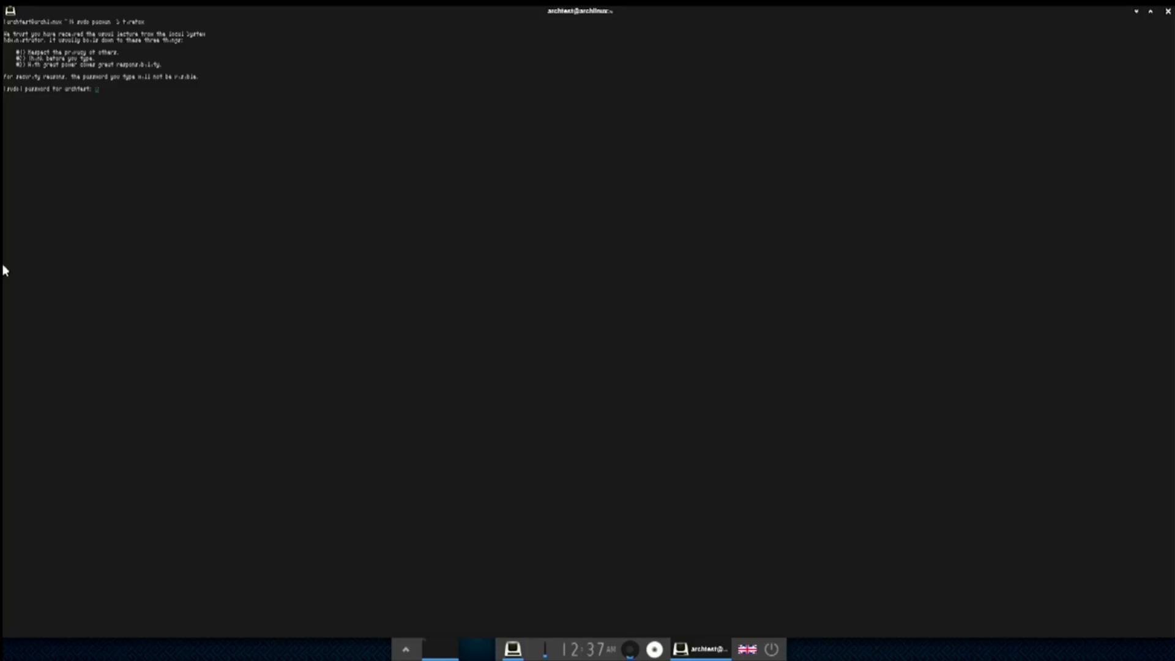
key(Return)
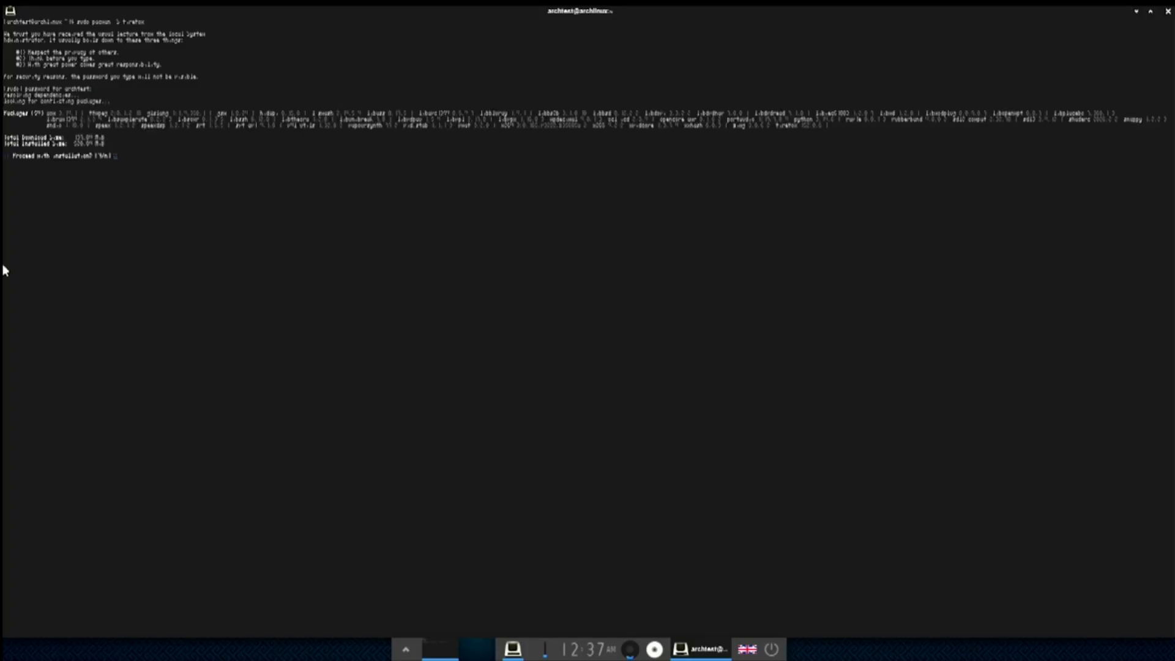
text(y)
key(Return)
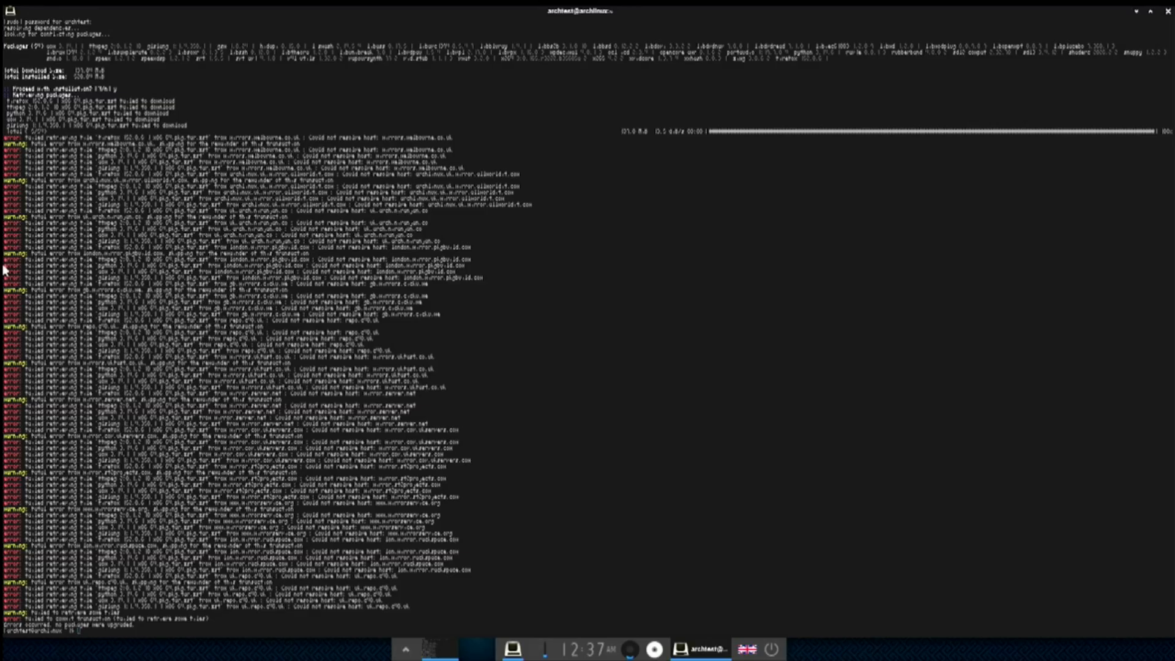
- Change the recalled install command to 'sudo pacman -S vlc', run it and confirm with y
key(Up)
key(BackSpace)
key(BackSpace)
key(BackSpace)
key(BackSpace)
key(BackSpace)
key(BackSpace)
key(BackSpace)
text(nlc)
key(Return)
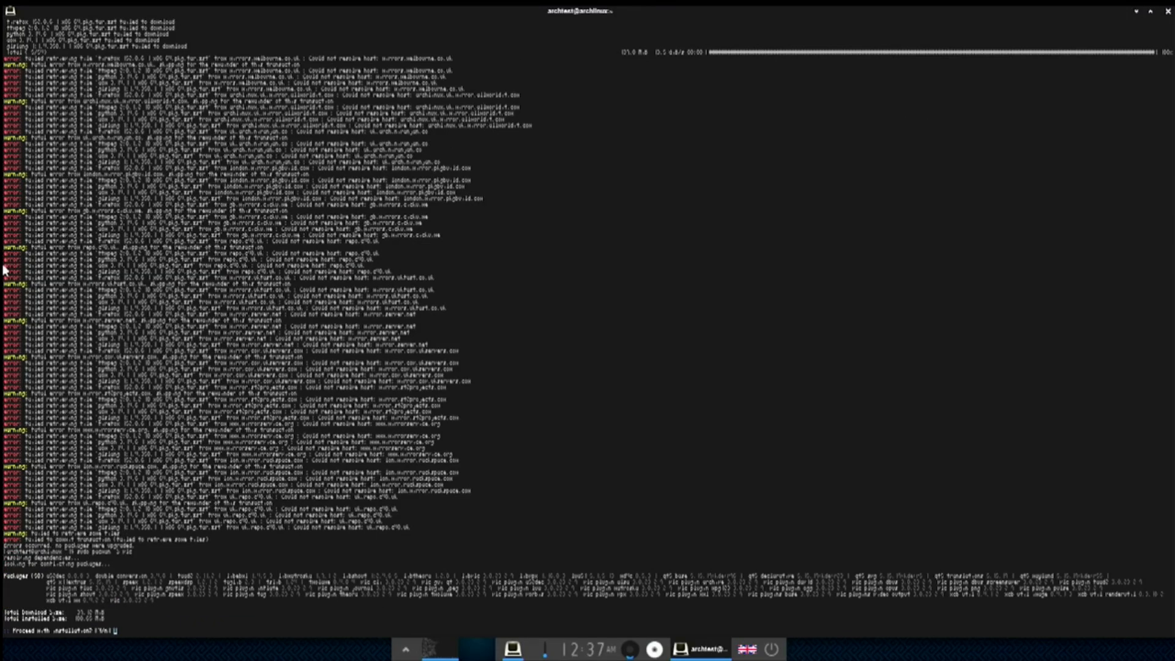
text(y)
key(Return)
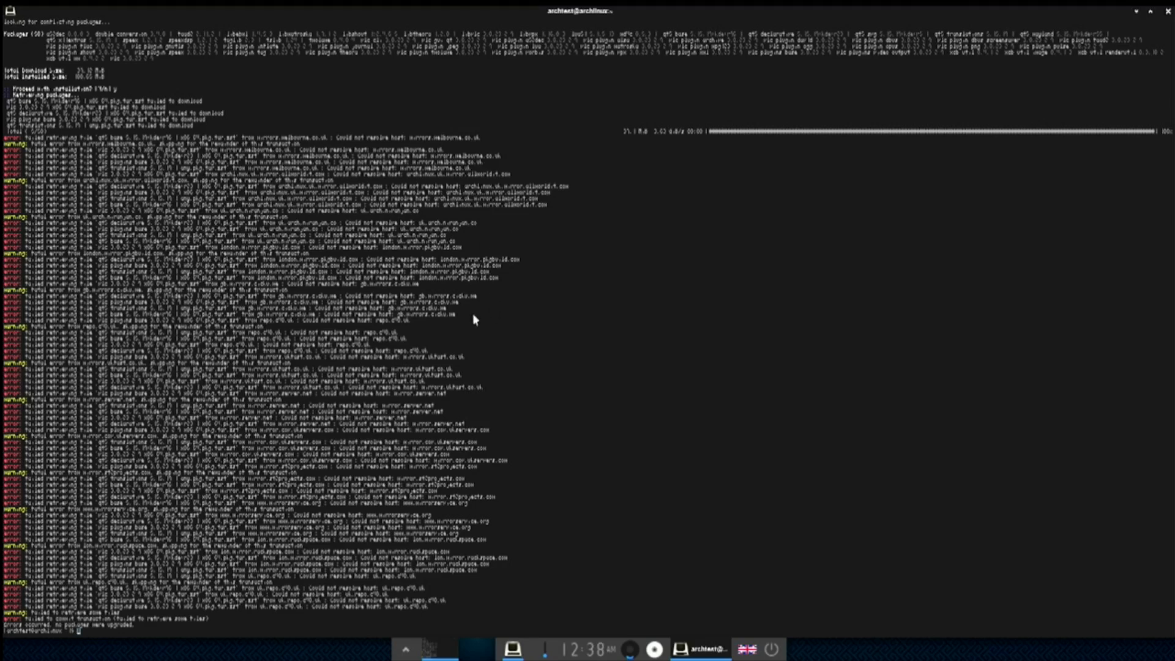
- Try installing vlcplugin and then chromi with pacman
key(Up)
text(plugin)
key(Return)
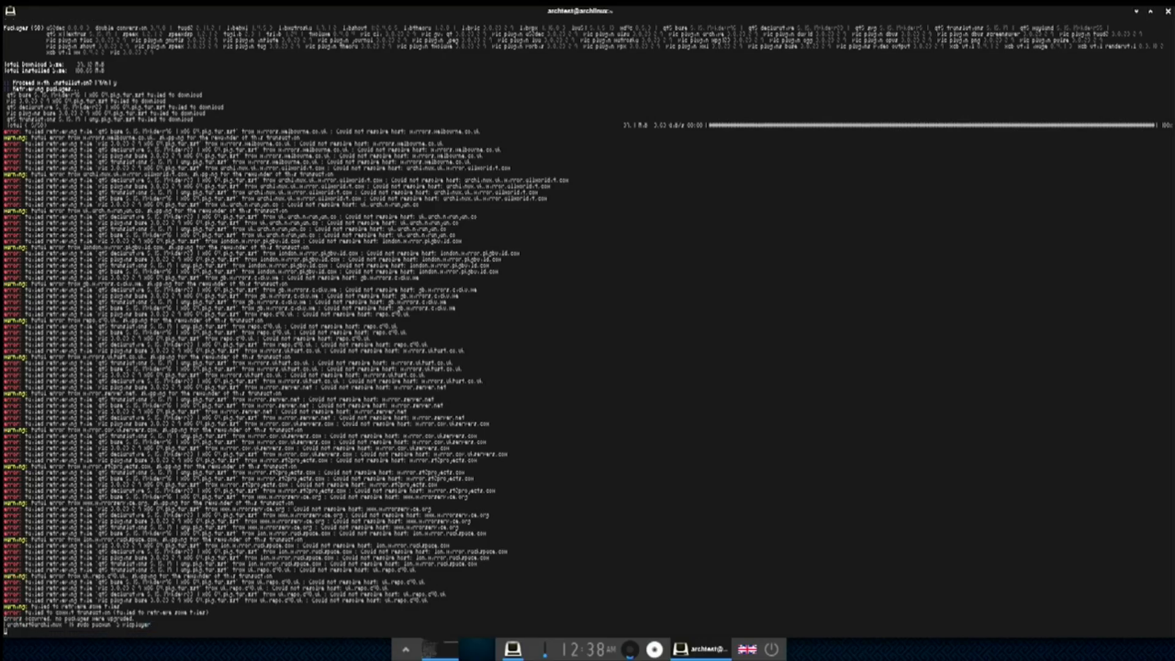
text(y)
key(Return)
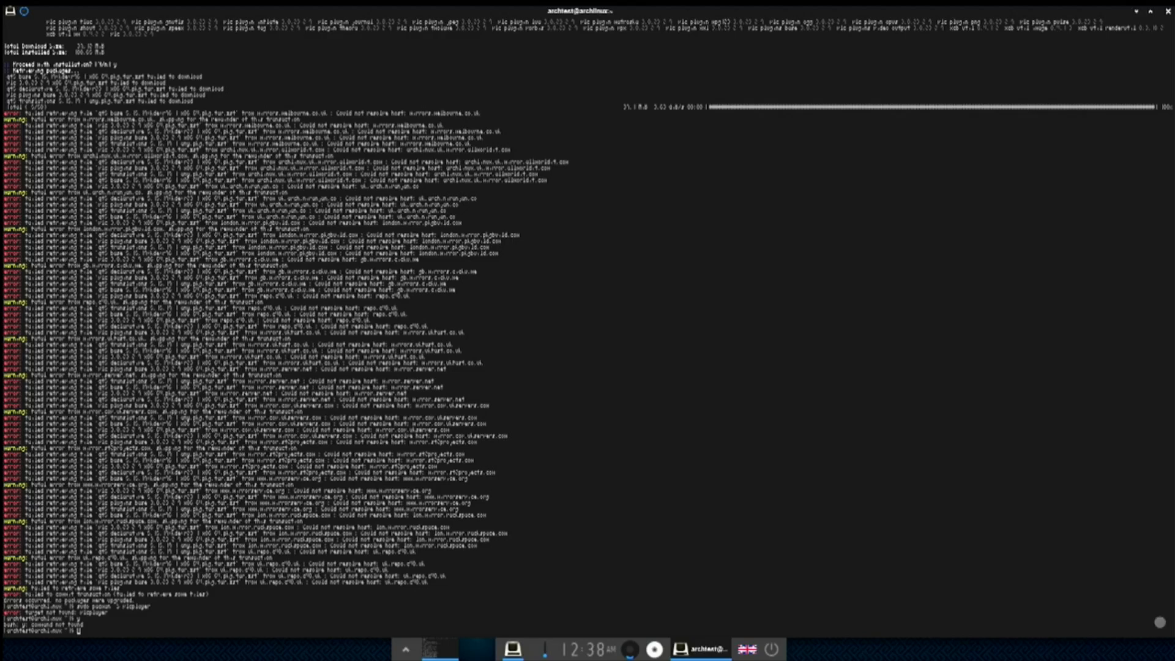
text(sudo )
text(pacm)
text(an )
text(-)
text(S )
text(chro)
text(mi)
key(Return)
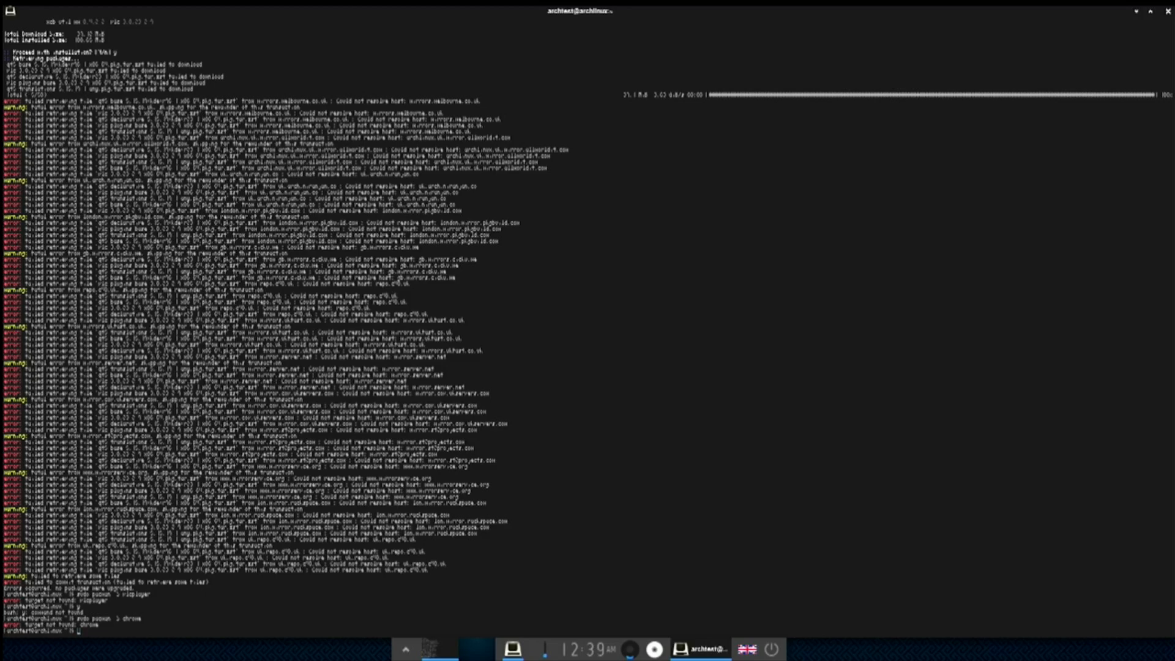
- Try installing chrome with apt, dnf, pacman and zypper in turn
text(sudo p)
text(pt install chrome)
key(Return)
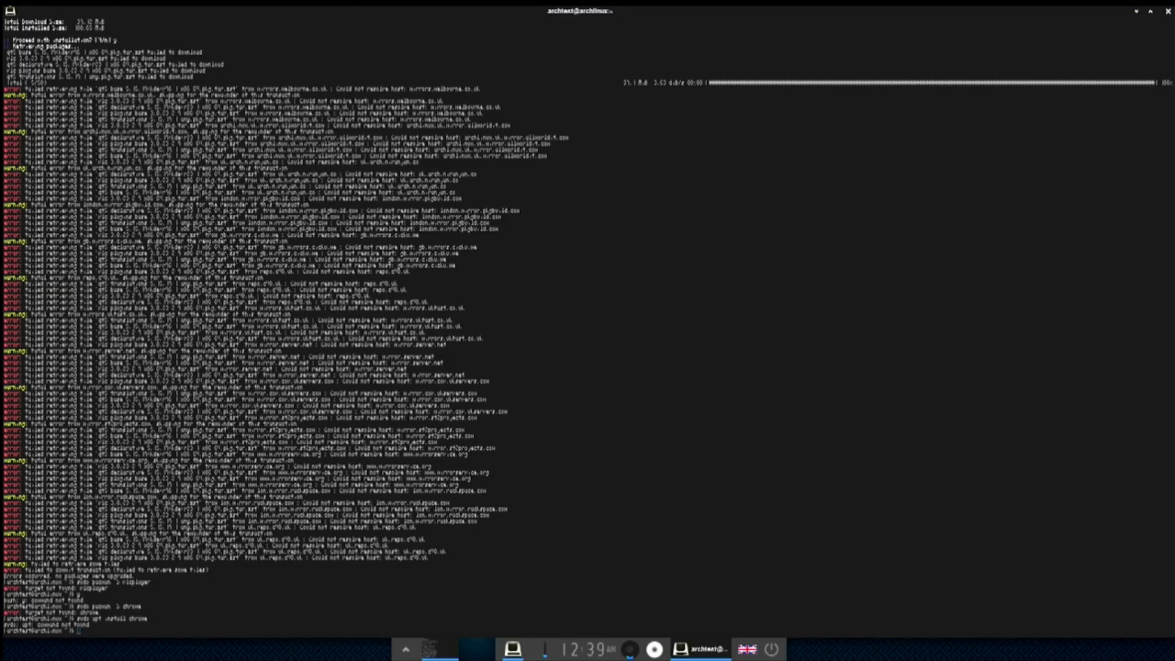
text(sudo dnf install chrome)
key(Return)
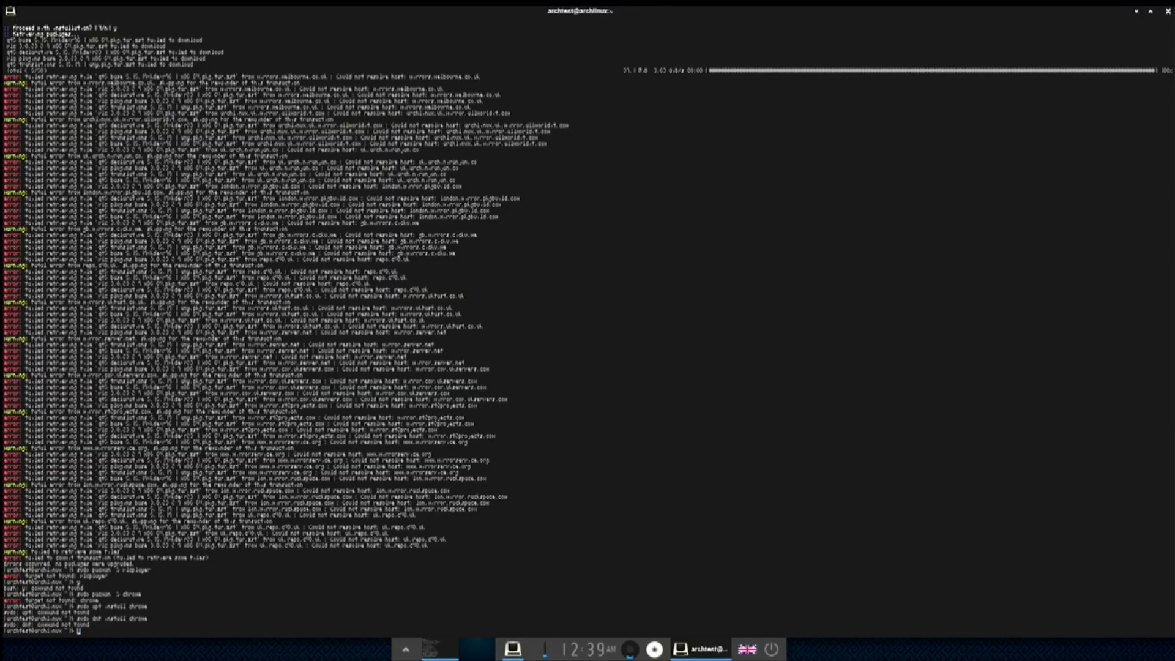
text(sudo pacman -S <chrome>)
key(Return)
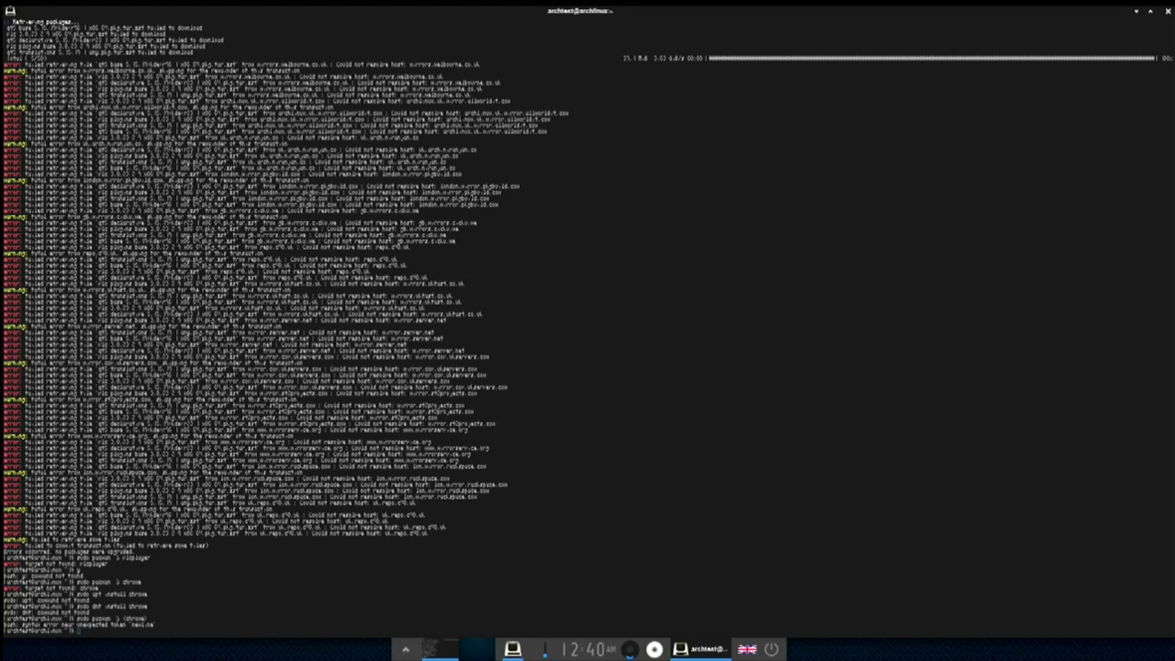
text(sudo zipper install chrome)
key(Return)
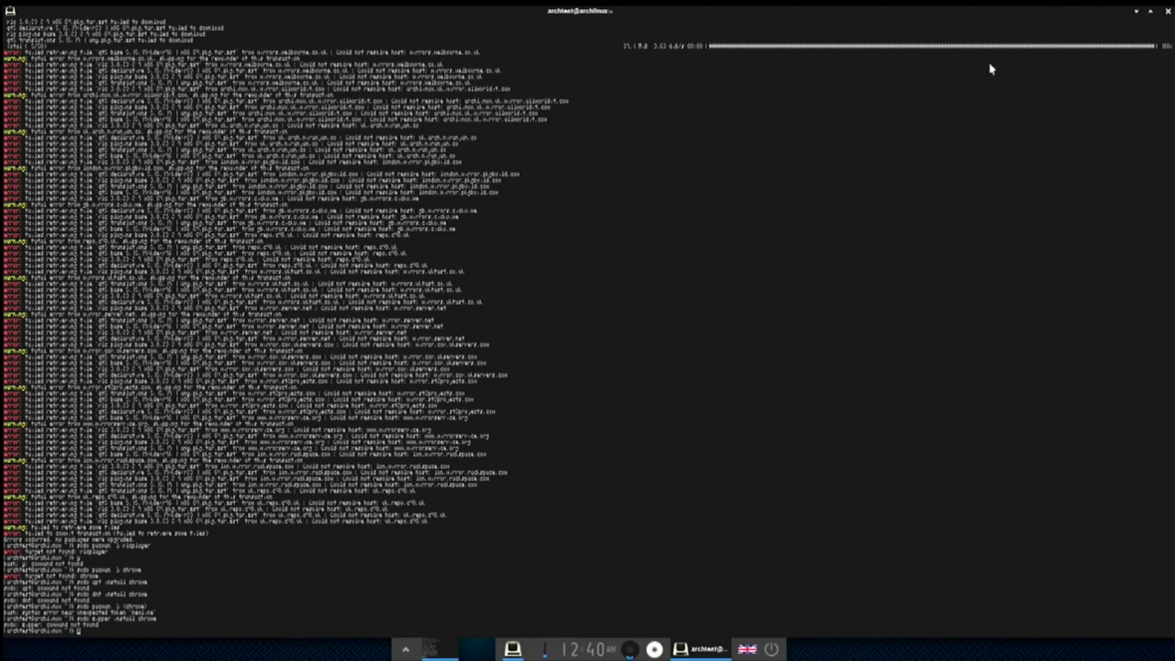
- Close the Terminology window and dismiss the desktop context menus
click(1167, 13)
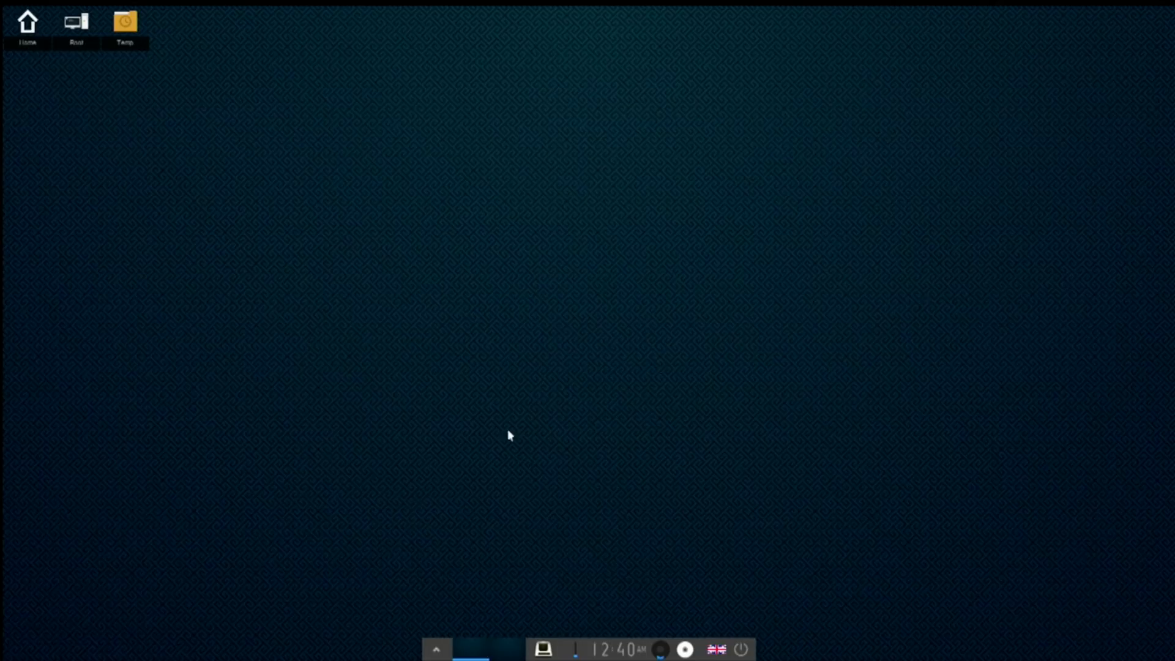
right_click(419, 383)
click(375, 375)
right_click(435, 315)
click(453, 243)
- Open the Main menu and show the Enlightenment submenu with Restart and Exit
click(454, 238)
mouse_move(481, 439)
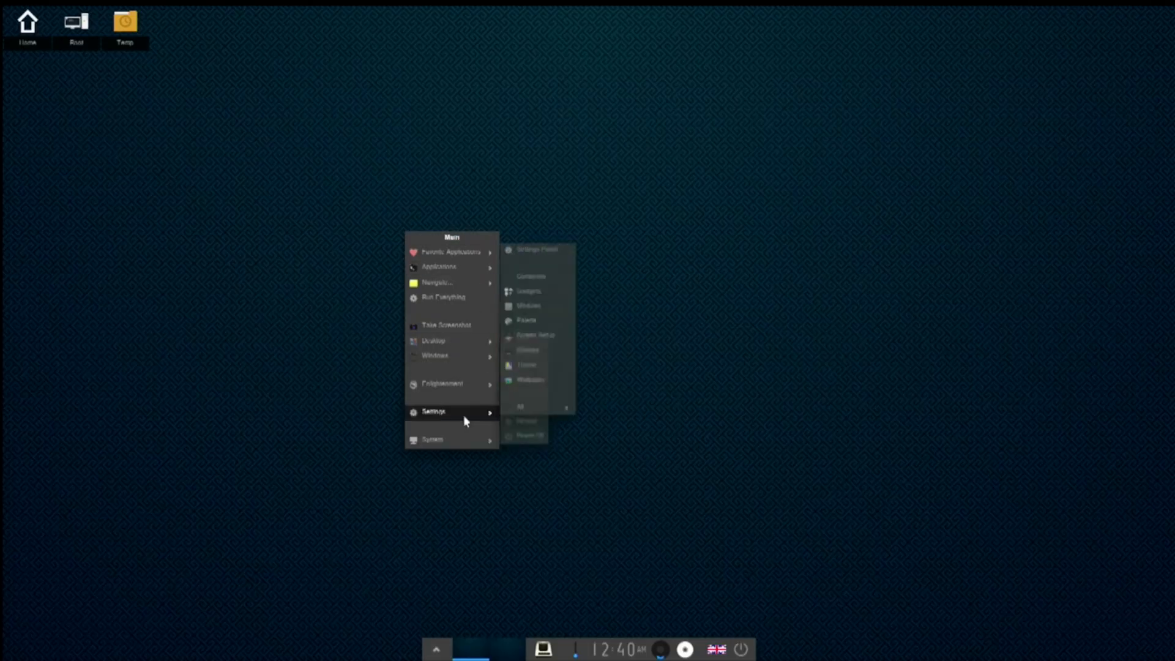
mouse_move(450, 386)
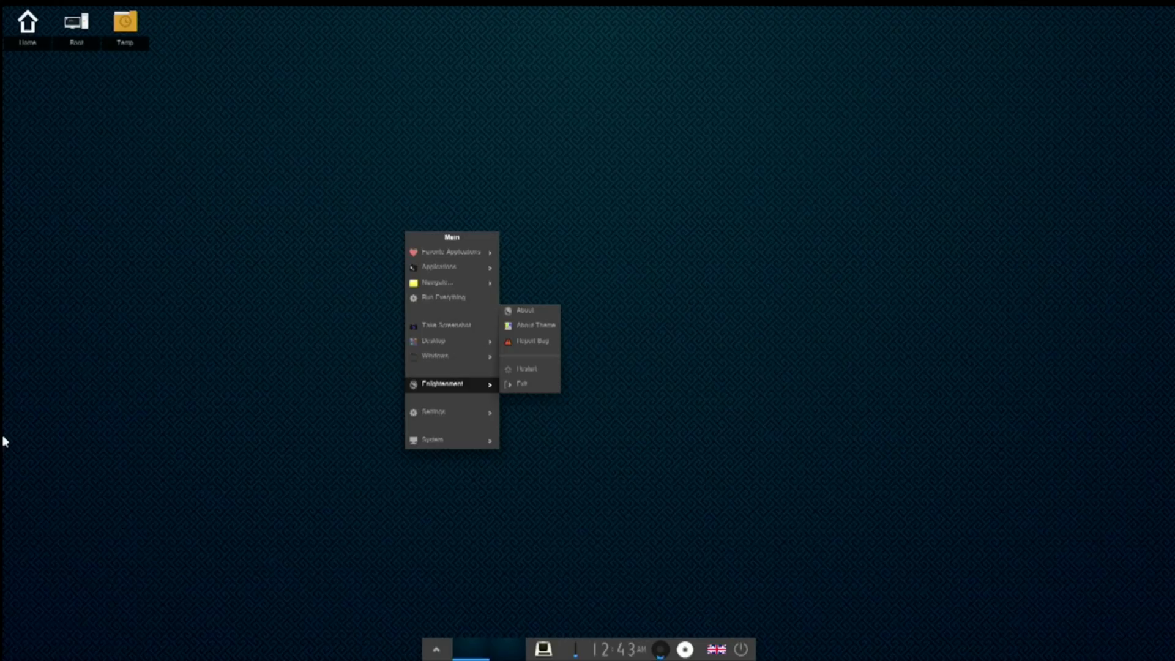
- Open the Settings Panel from the Main menu, go to Apps and open Favorite Applications
click(4, 437)
click(425, 249)
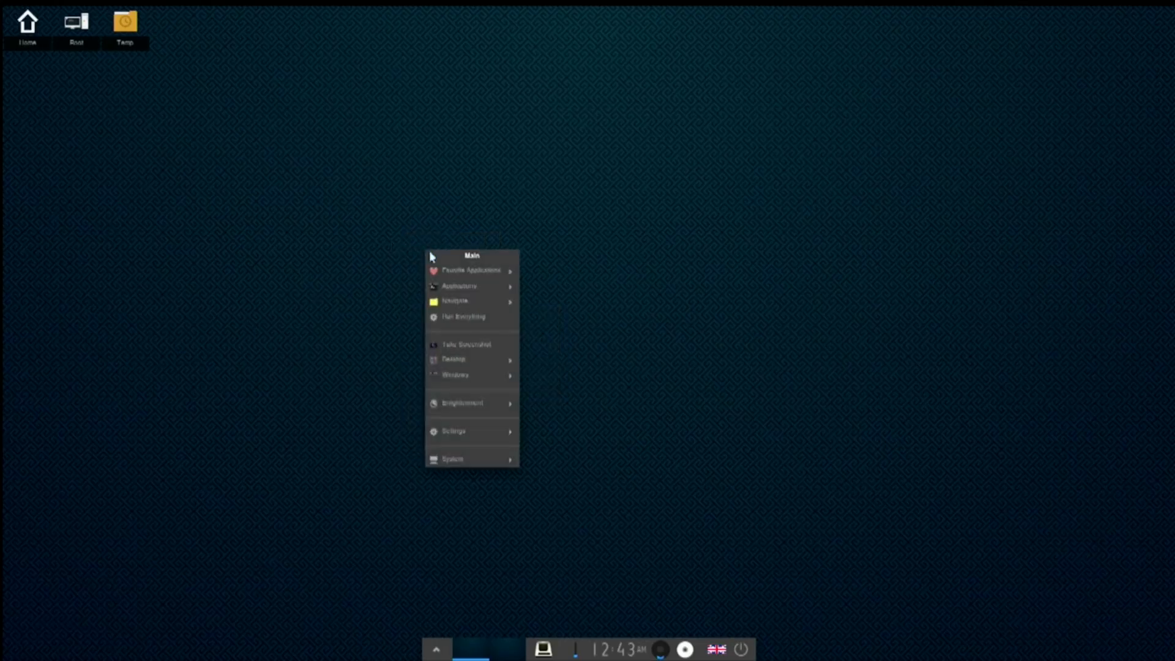
mouse_move(462, 288)
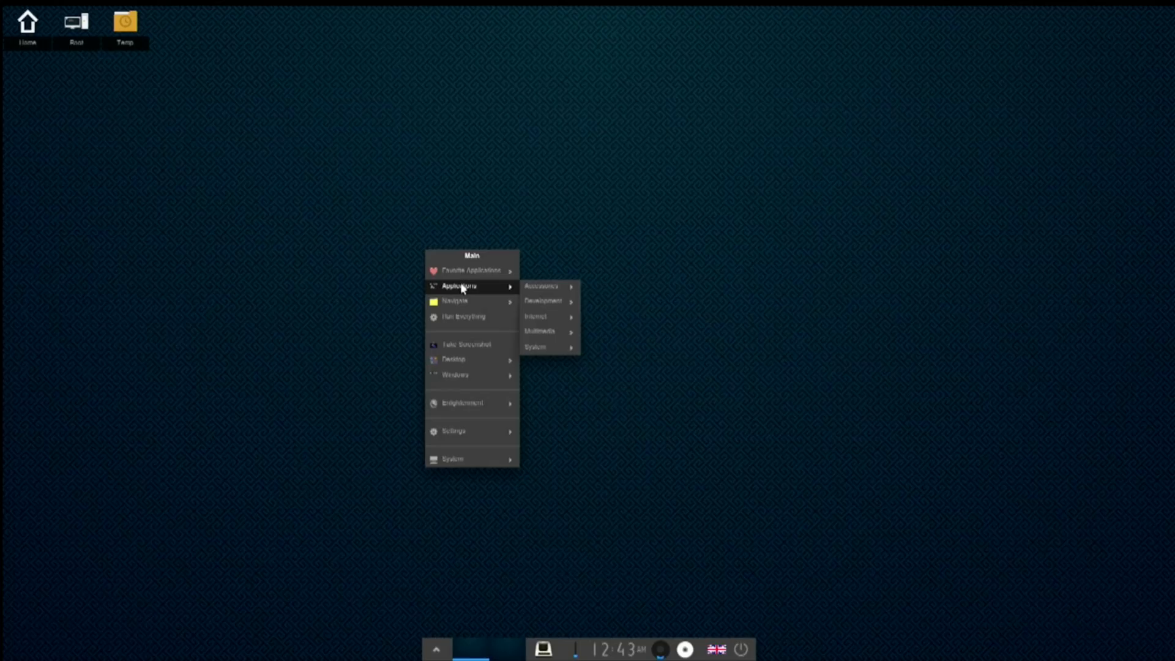
mouse_move(463, 432)
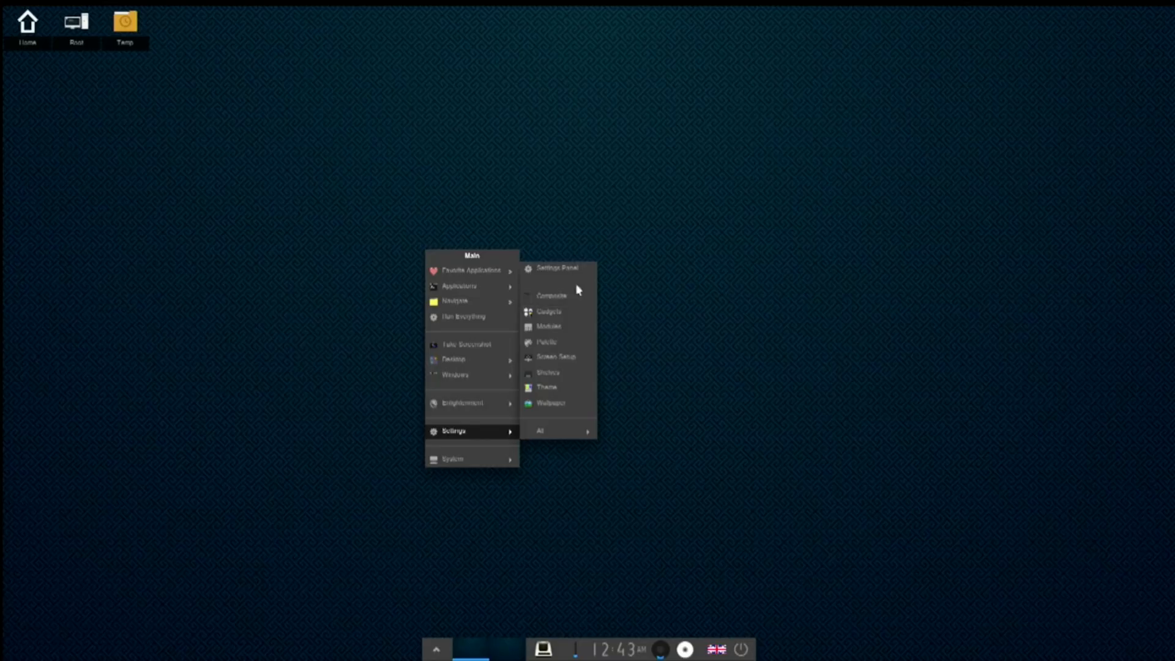
click(566, 268)
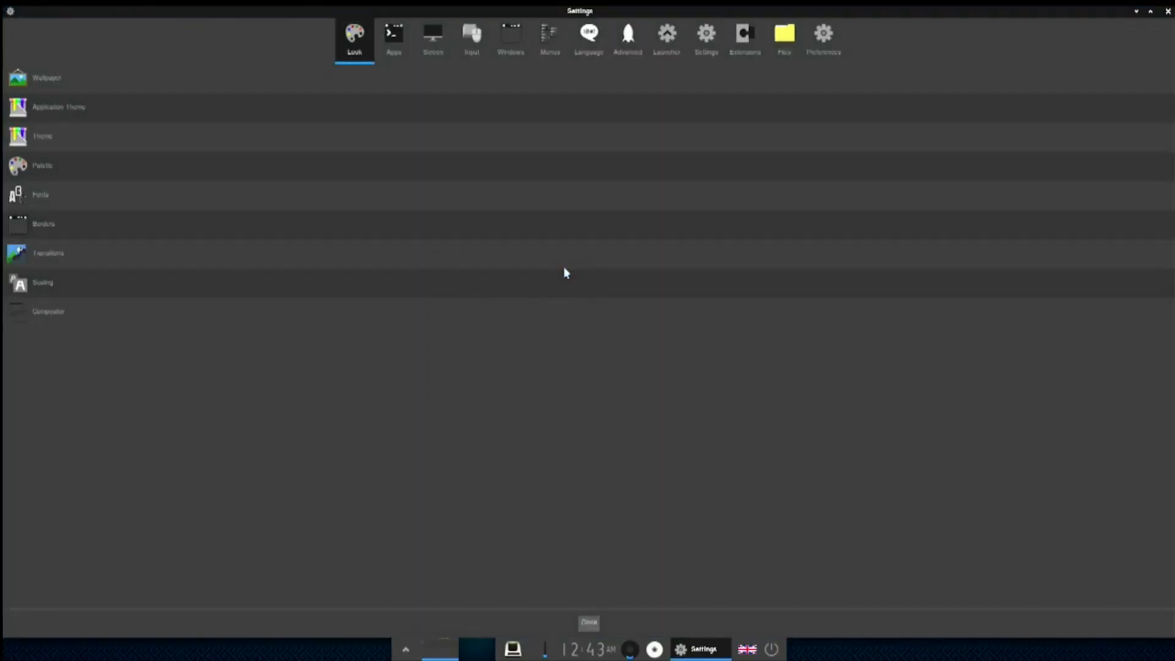
click(394, 44)
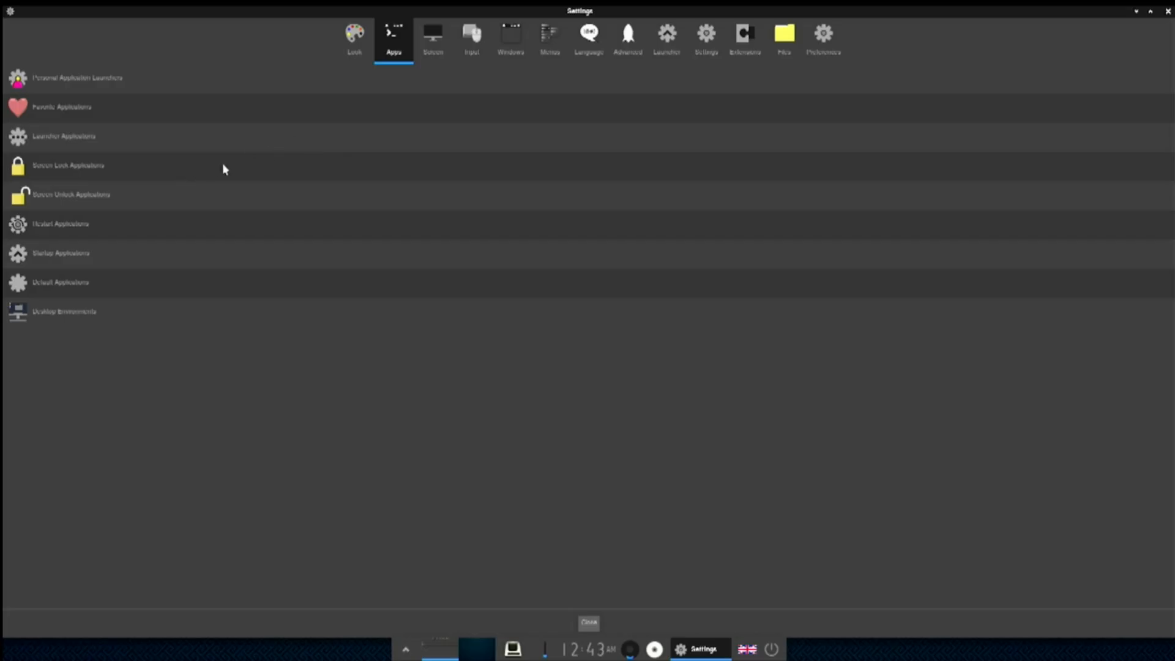
click(53, 108)
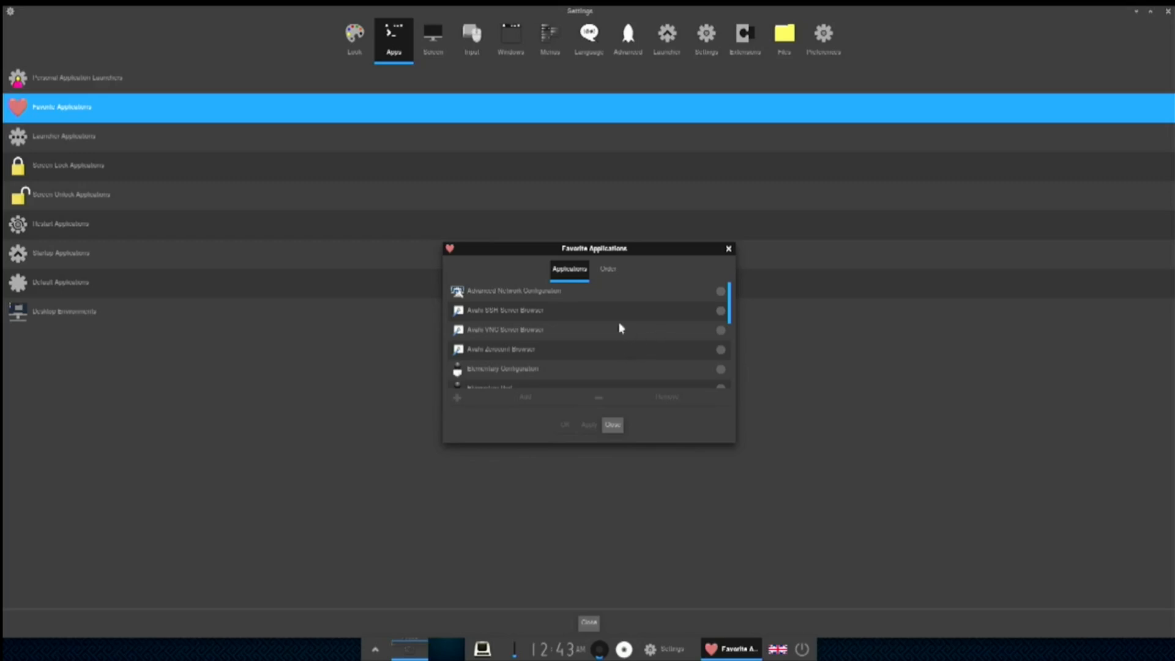
- Add Enlightenment File Manager to the favourite applications and apply
click(683, 292)
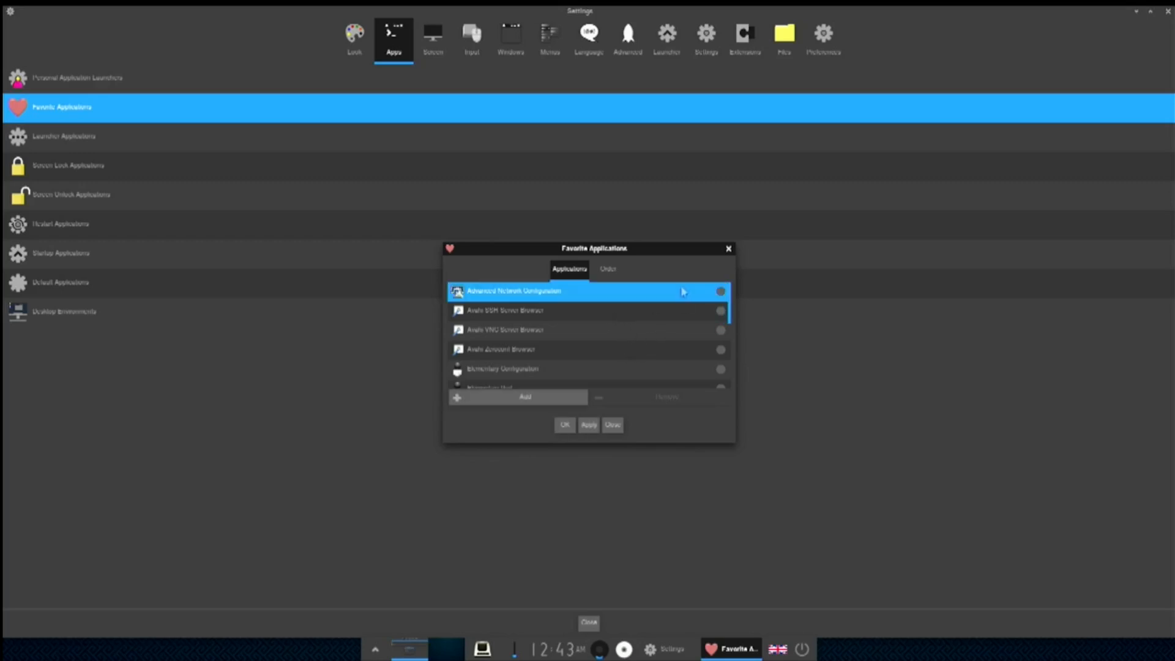
click(589, 425)
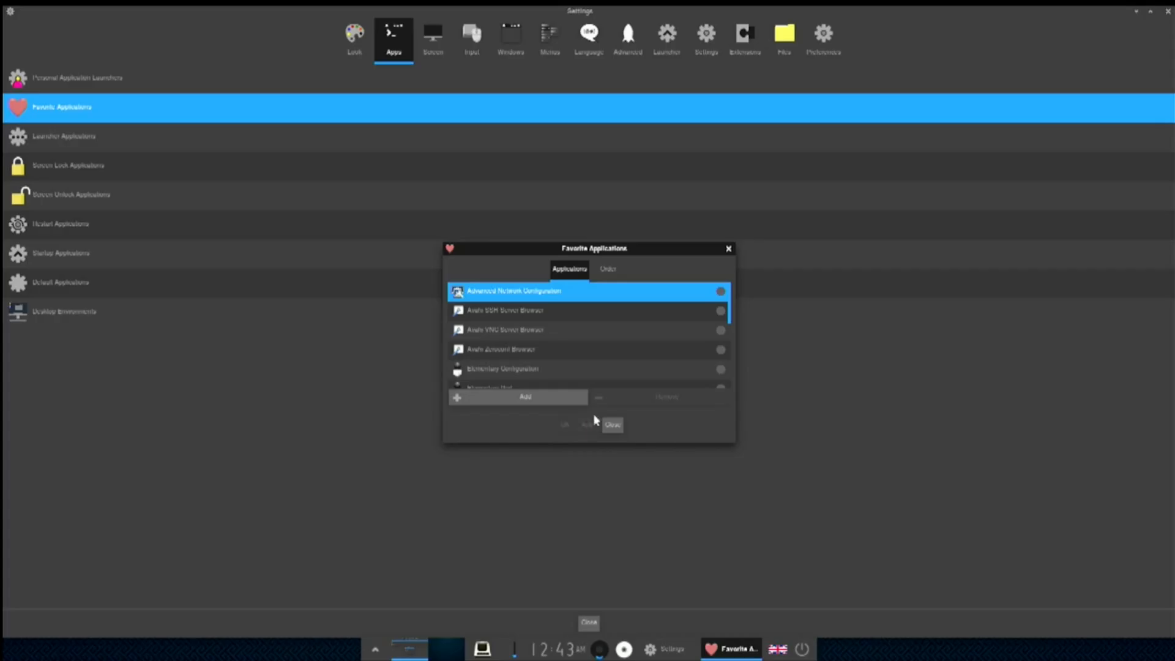
scroll(550, 350, down, 2)
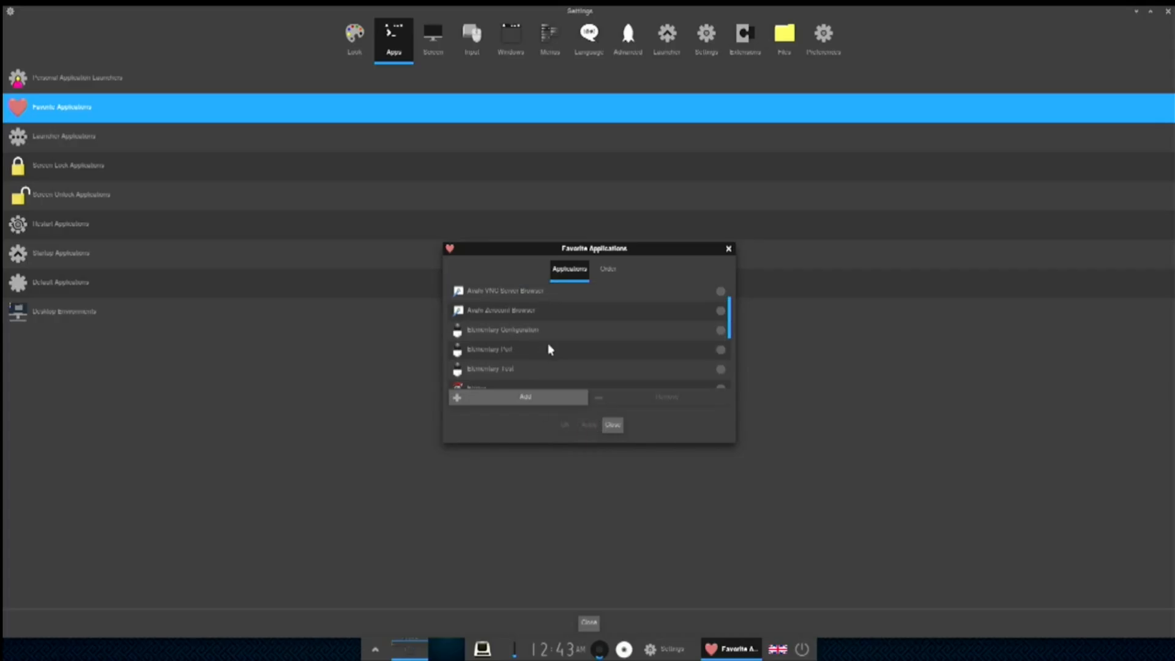
scroll(560, 349, down, 2)
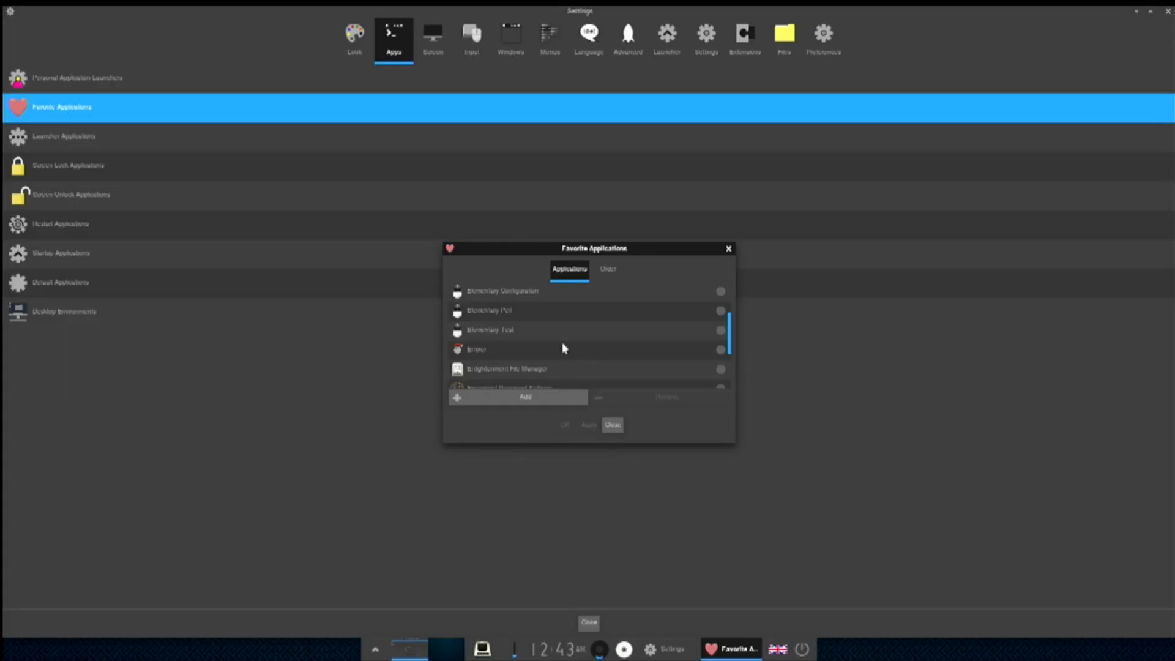
scroll(563, 348, down, 1)
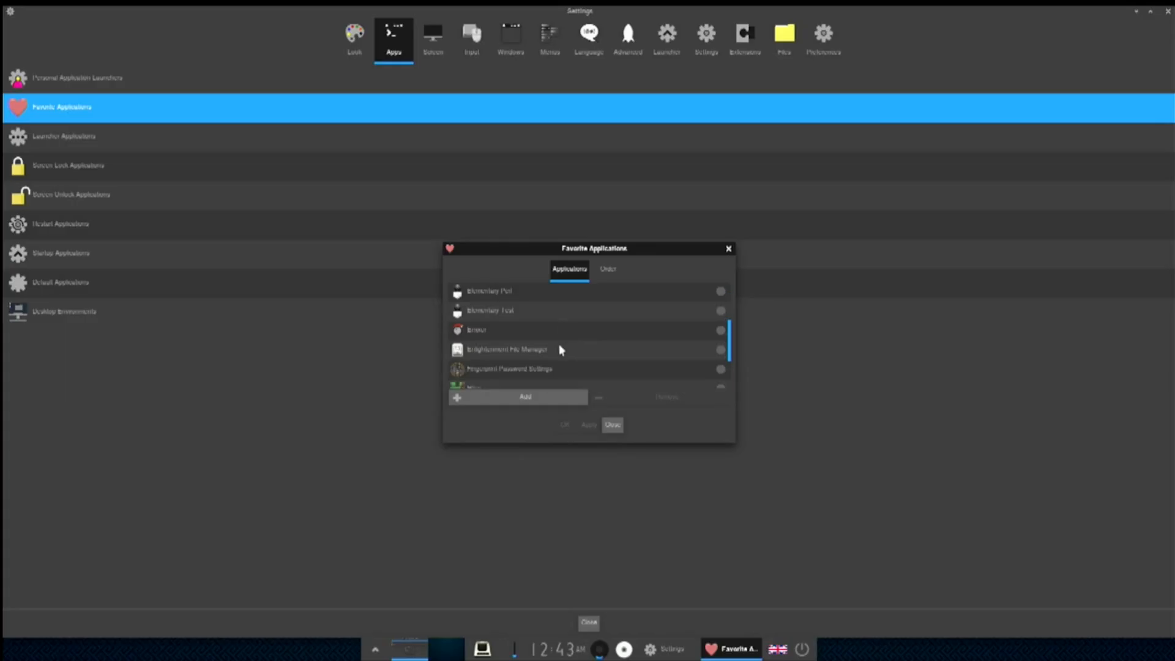
click(558, 349)
click(588, 425)
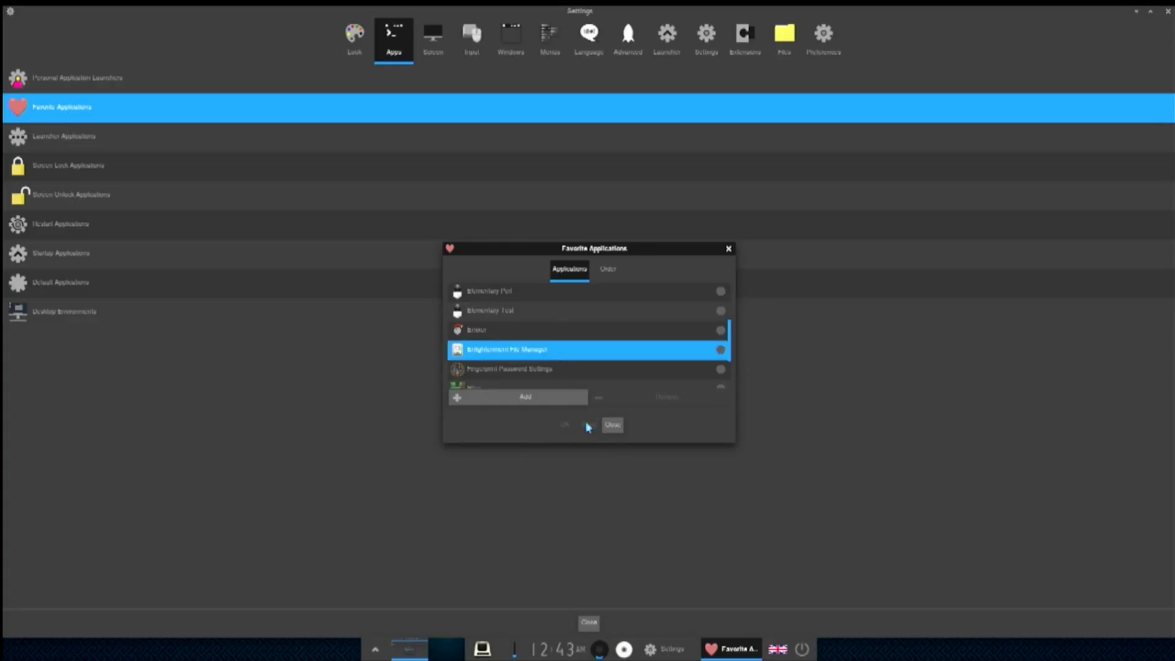
click(560, 397)
- Add Advanced Network Configuration to the favourites, then apply and close the dialog
scroll(574, 376, up, 5)
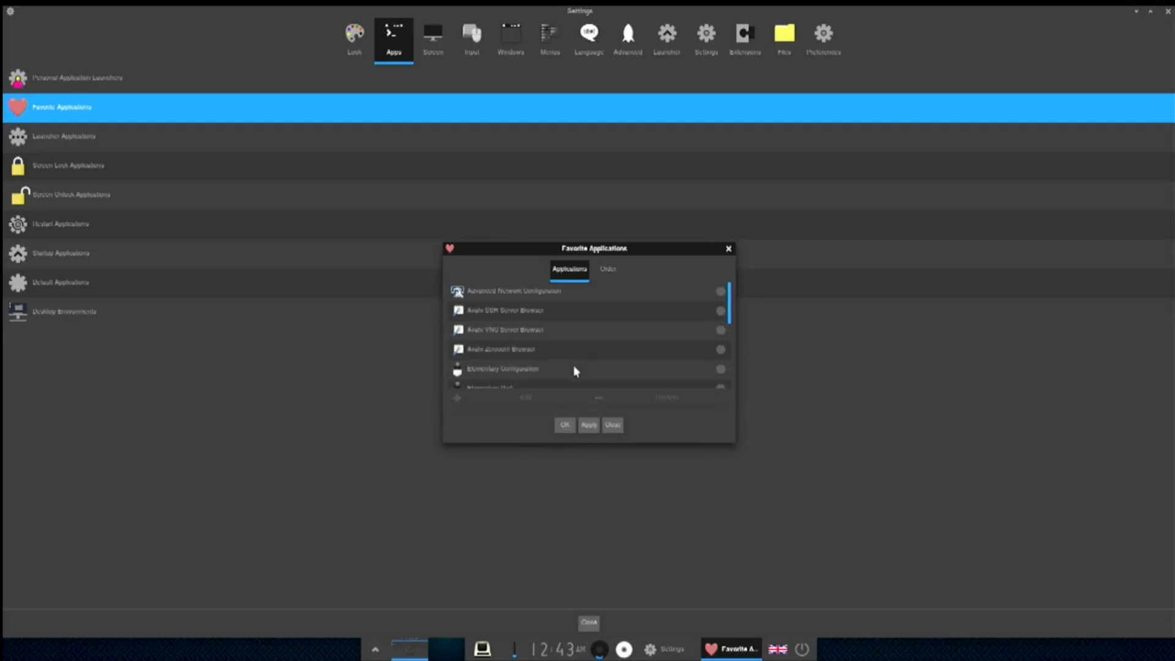
click(546, 294)
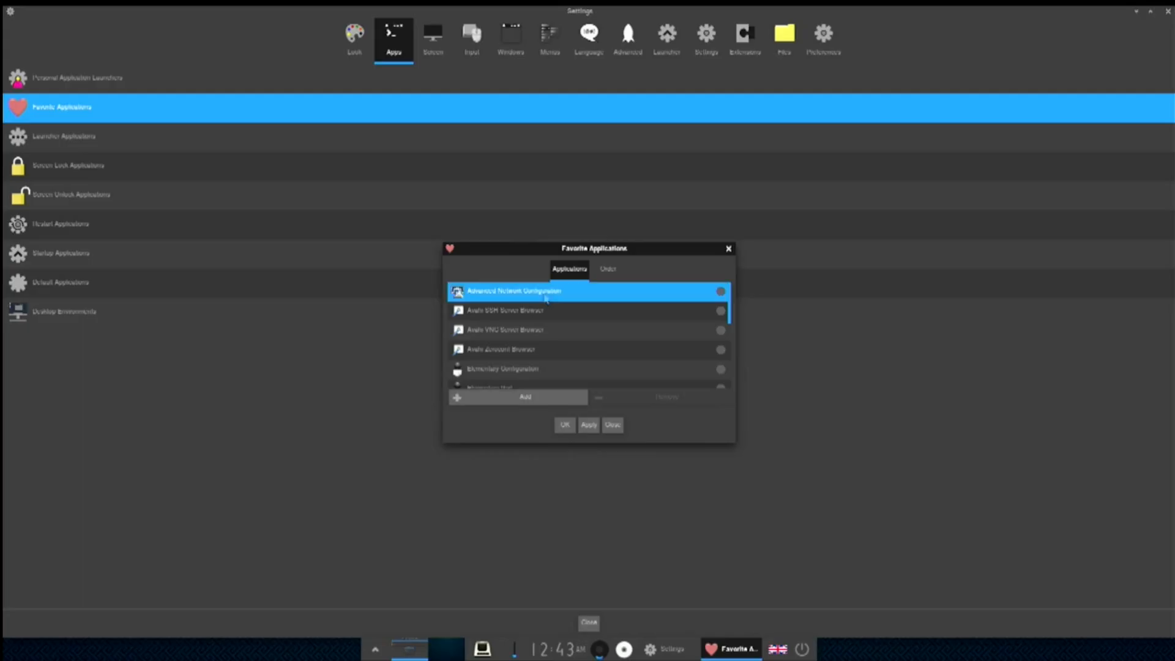
click(551, 402)
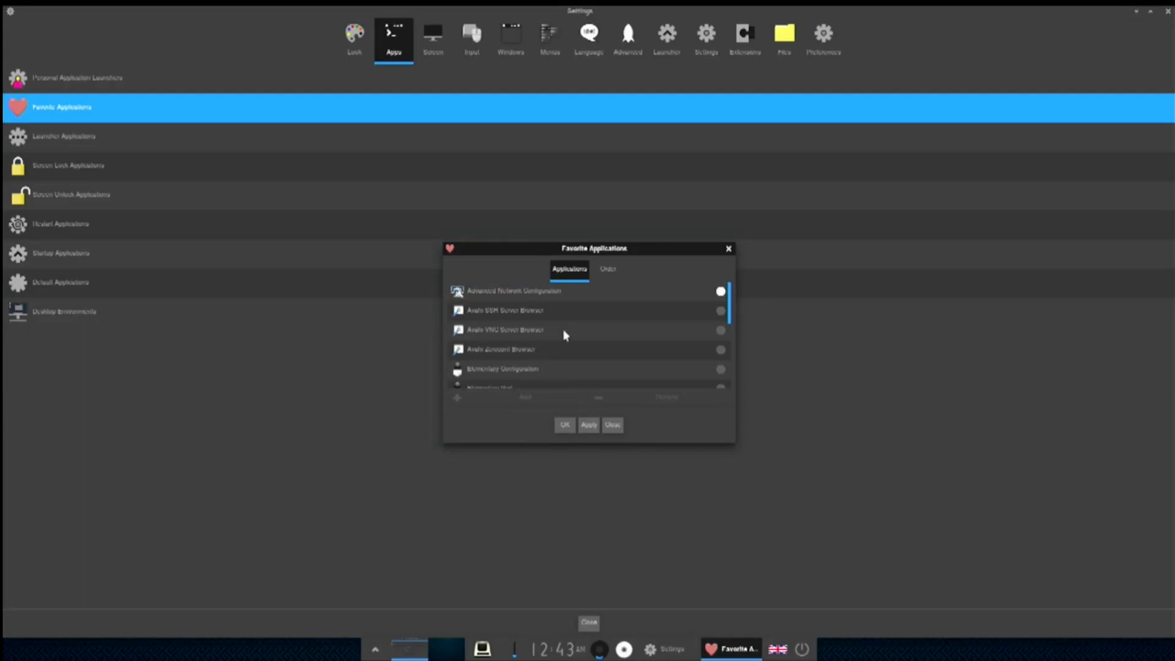
scroll(565, 335, down, 1)
scroll(565, 335, down, 3)
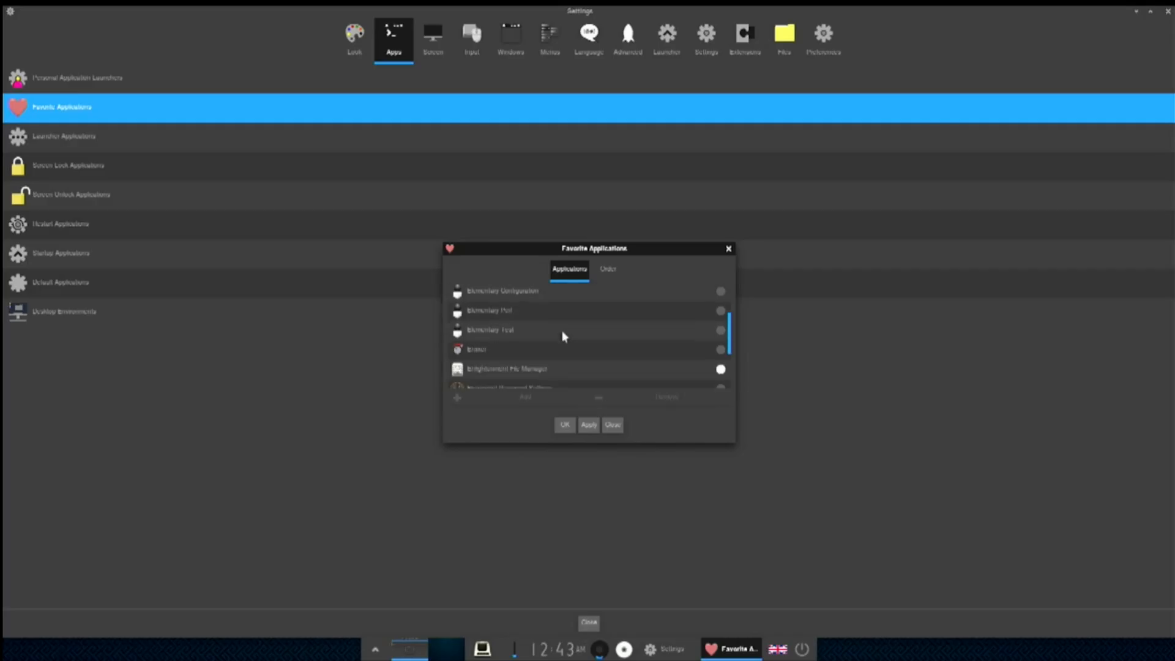
scroll(565, 336, down, 1)
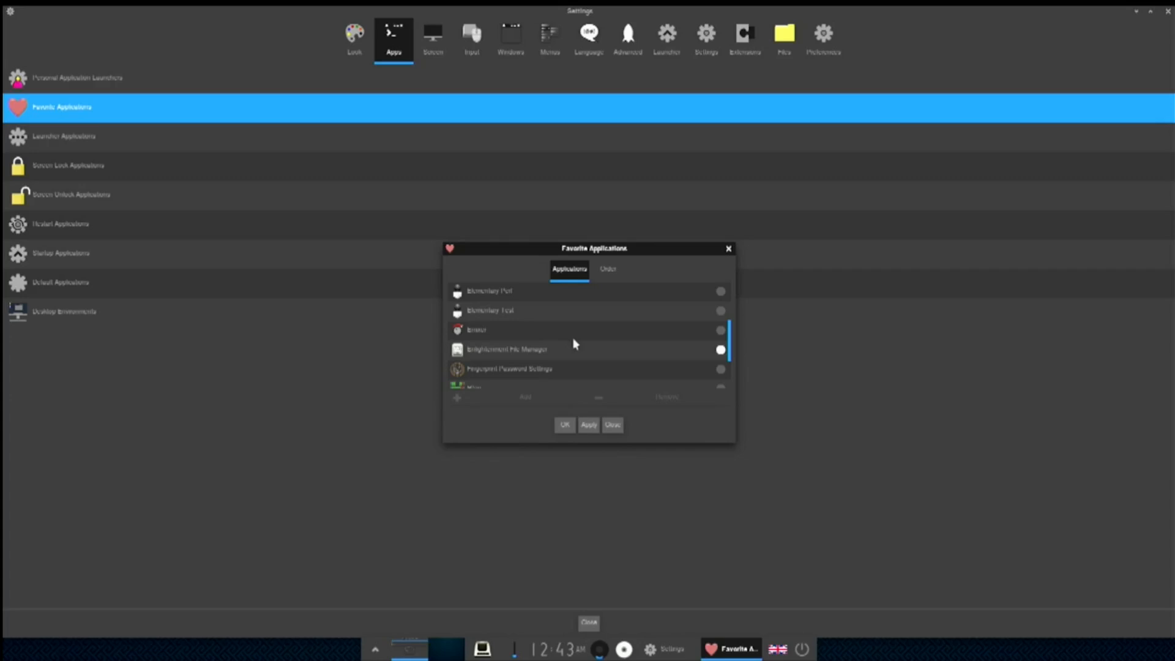
scroll(575, 344, down, 1)
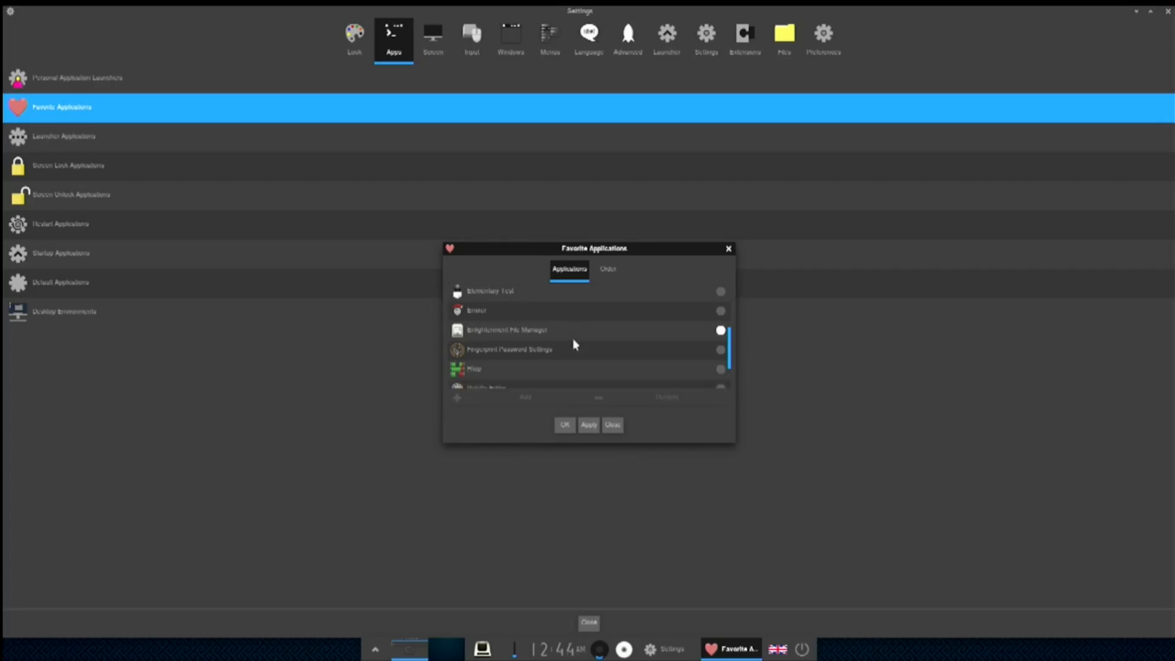
scroll(575, 344, down, 1)
scroll(575, 345, down, 1)
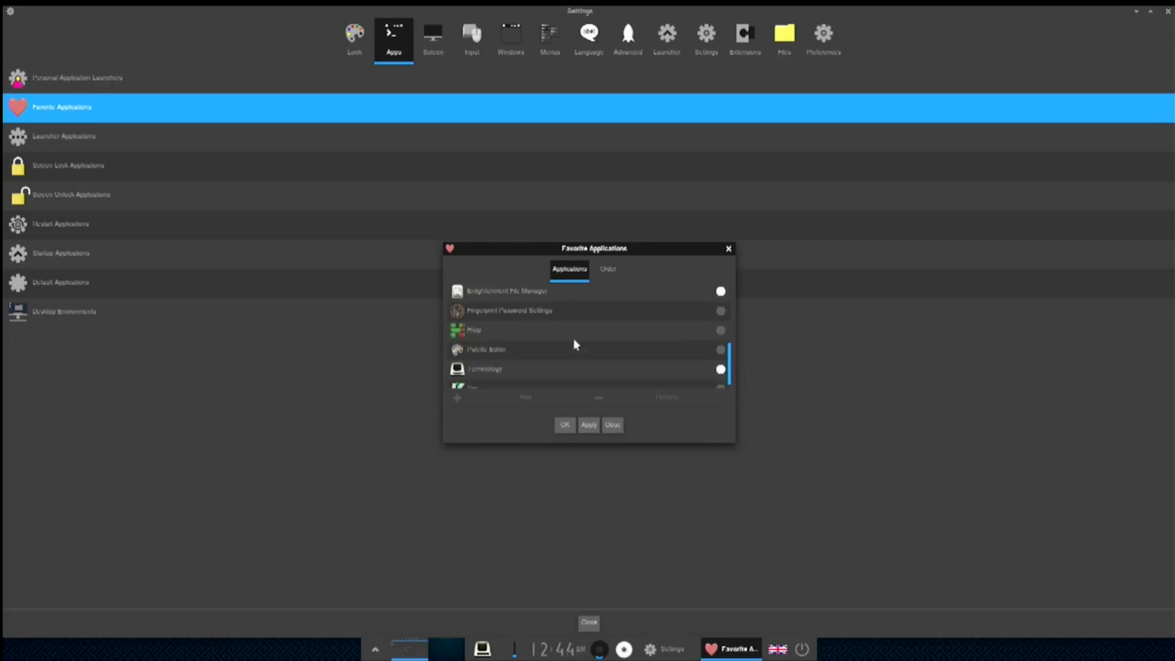
scroll(575, 344, down, 1)
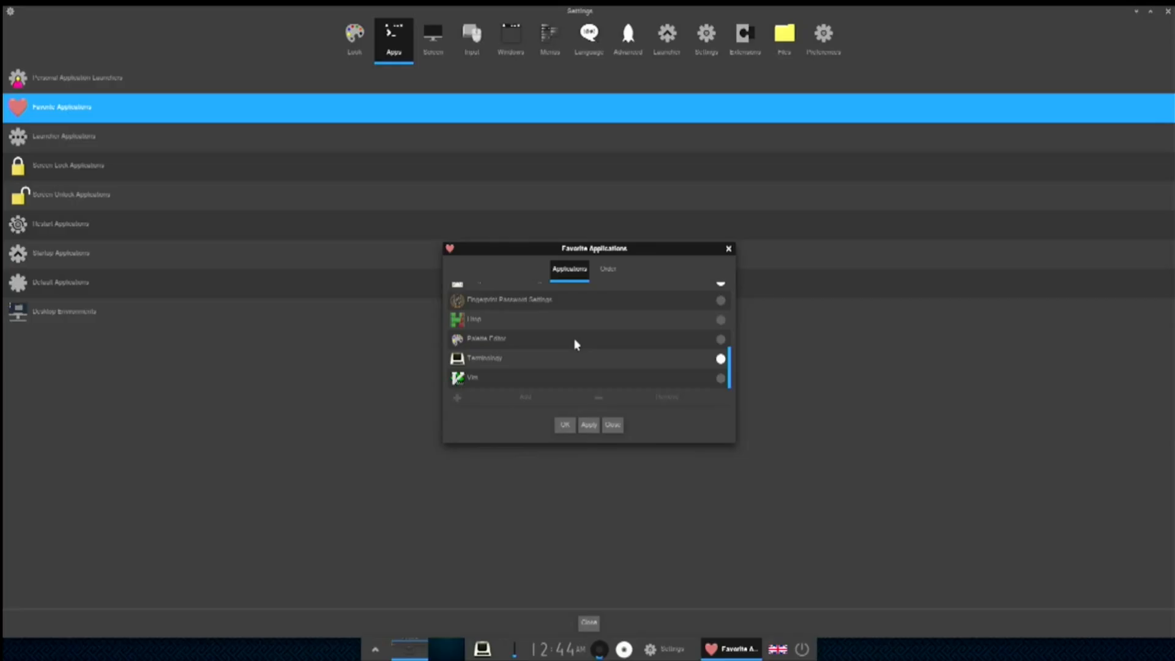
click(590, 426)
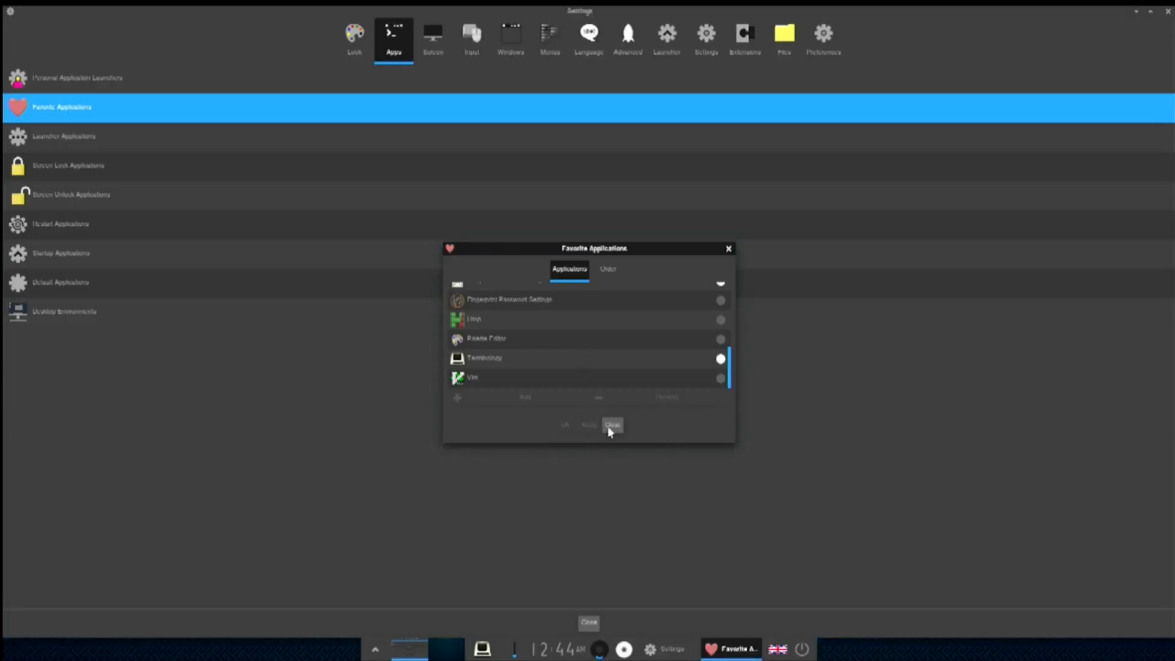
click(612, 427)
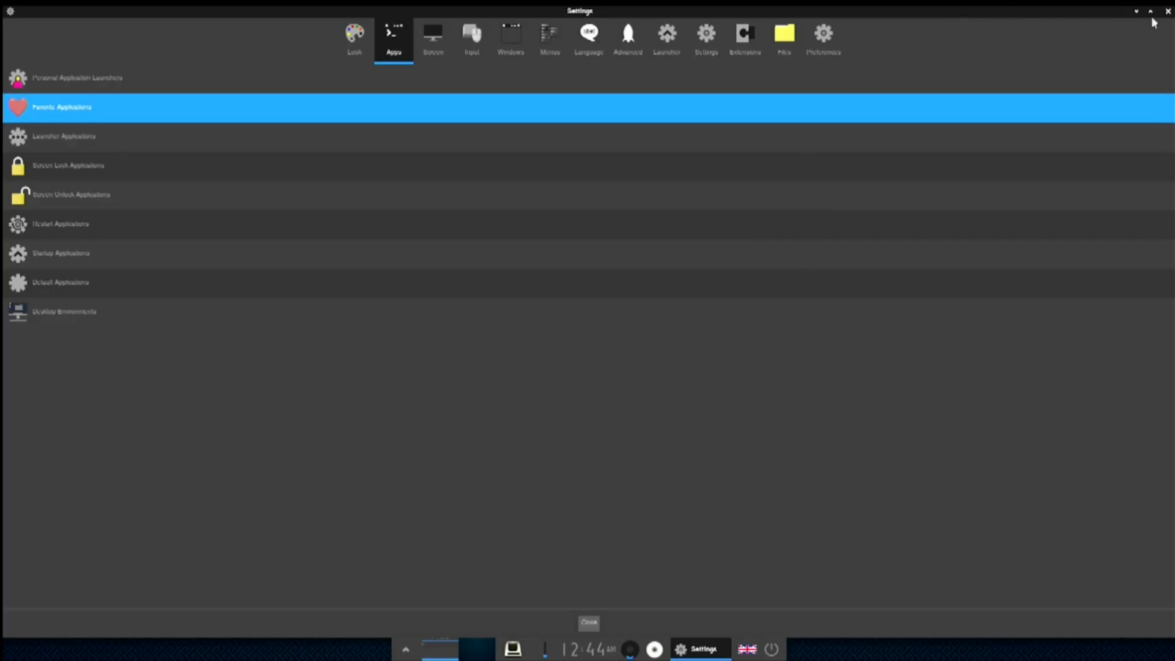
- Close Settings, launch and close the File Manager, then open the Home desktop folder
click(1168, 12)
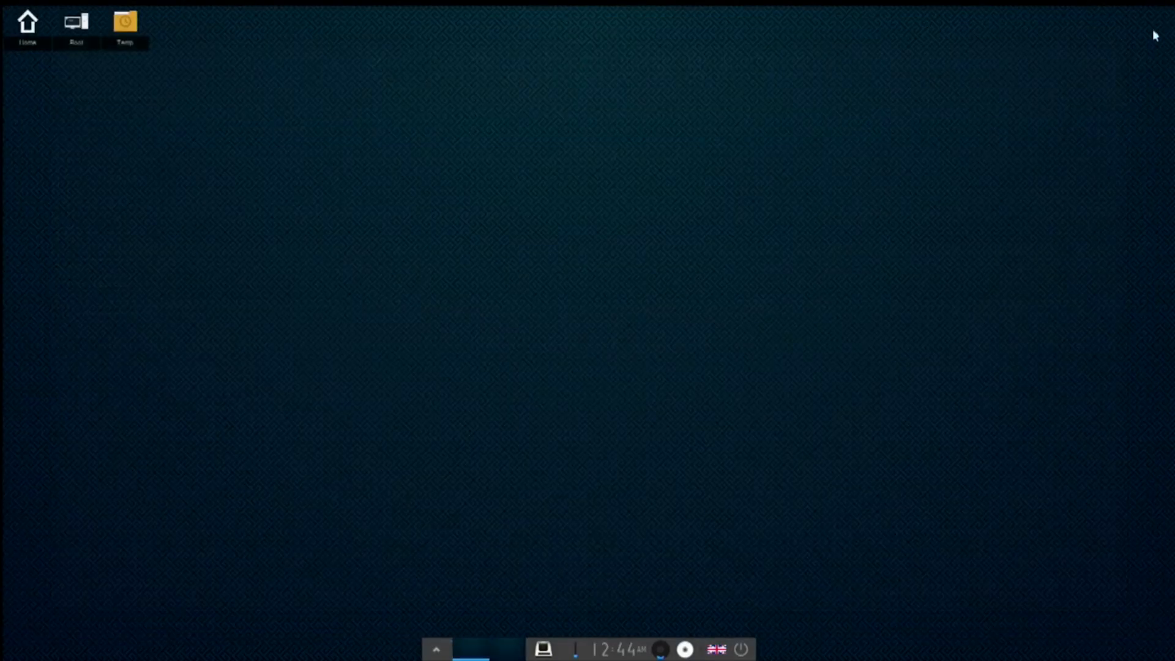
right_click(461, 273)
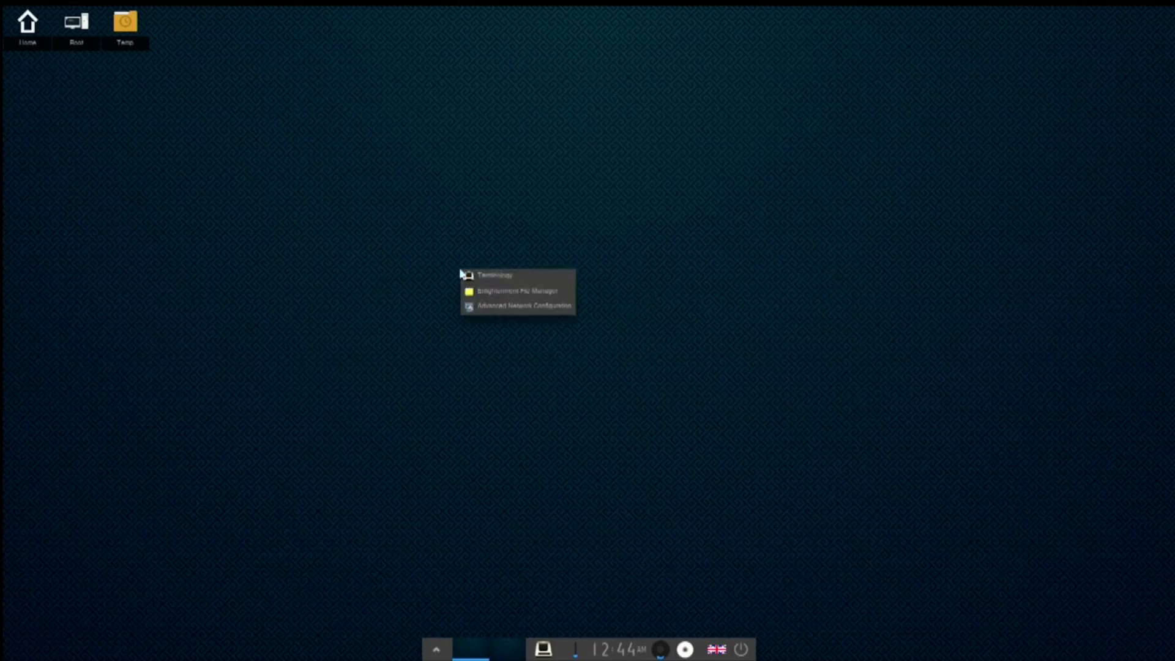
click(499, 291)
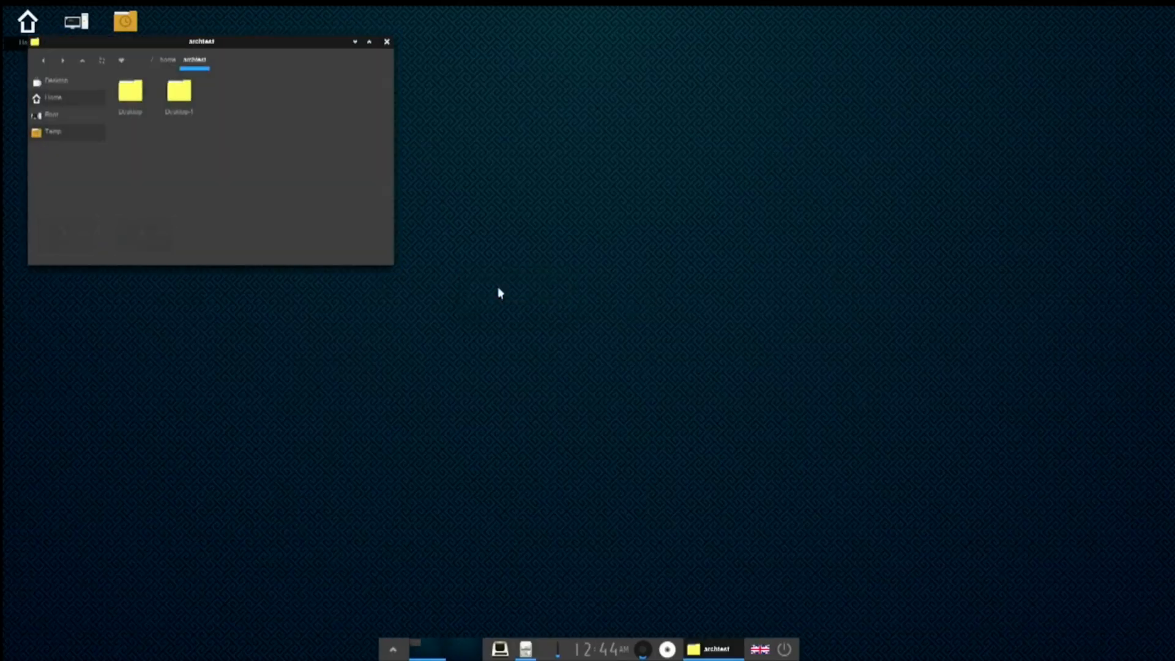
click(387, 42)
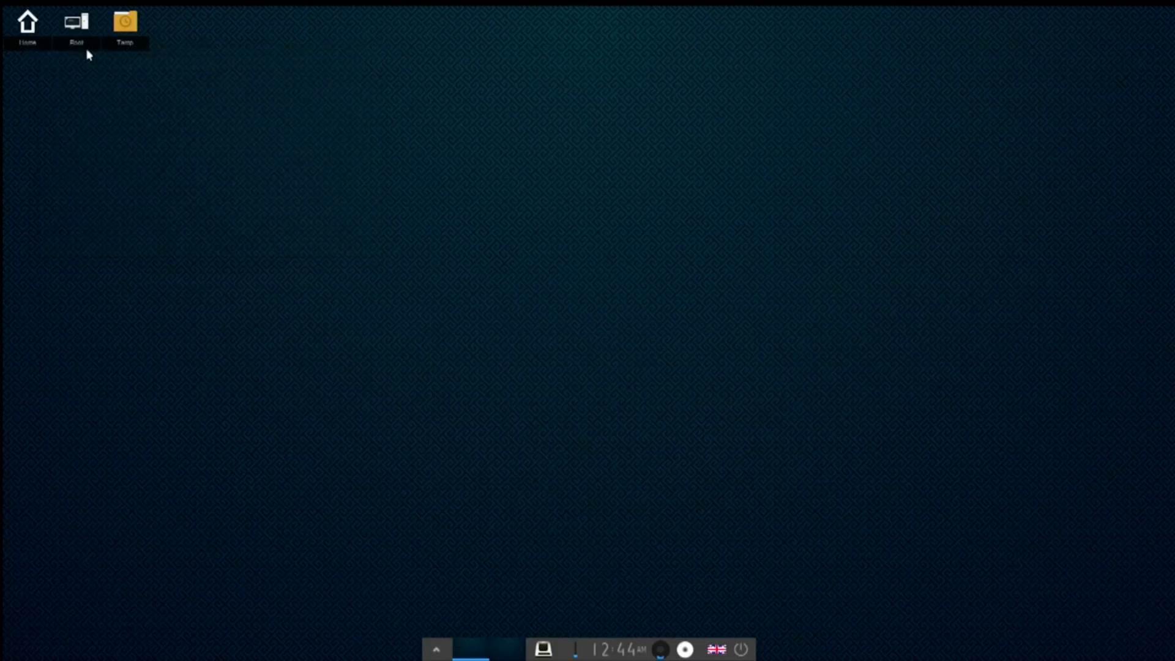
double_click(30, 28)
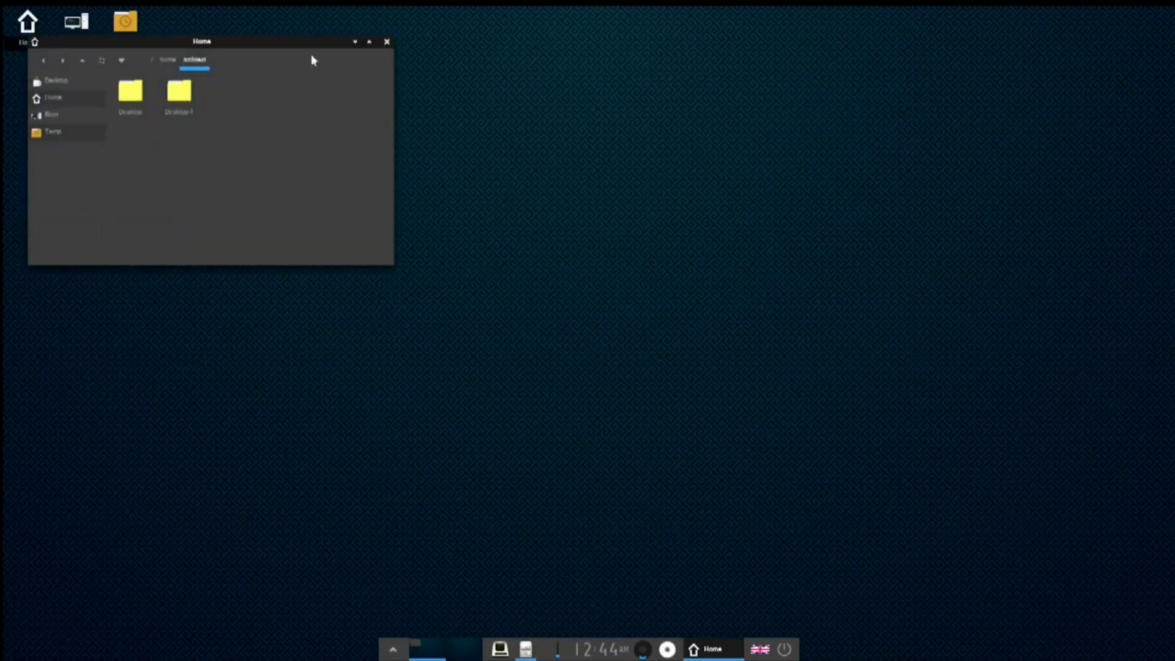
- Close the Home folder window and bring up the desktop favourites menu
click(387, 42)
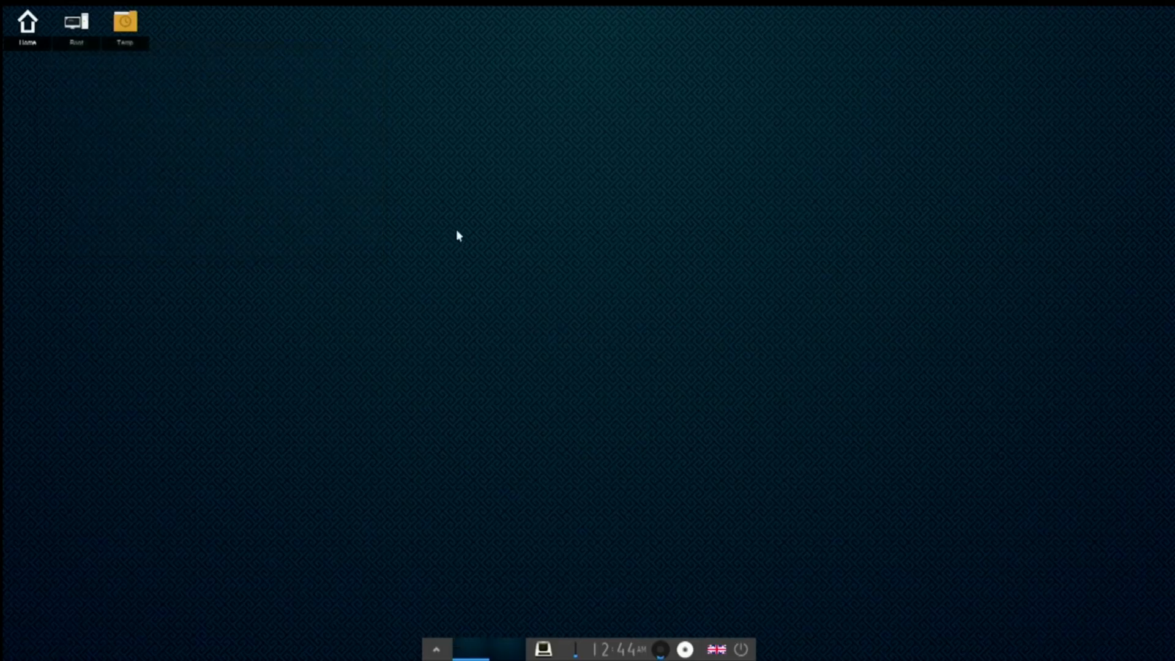
right_click(376, 239)
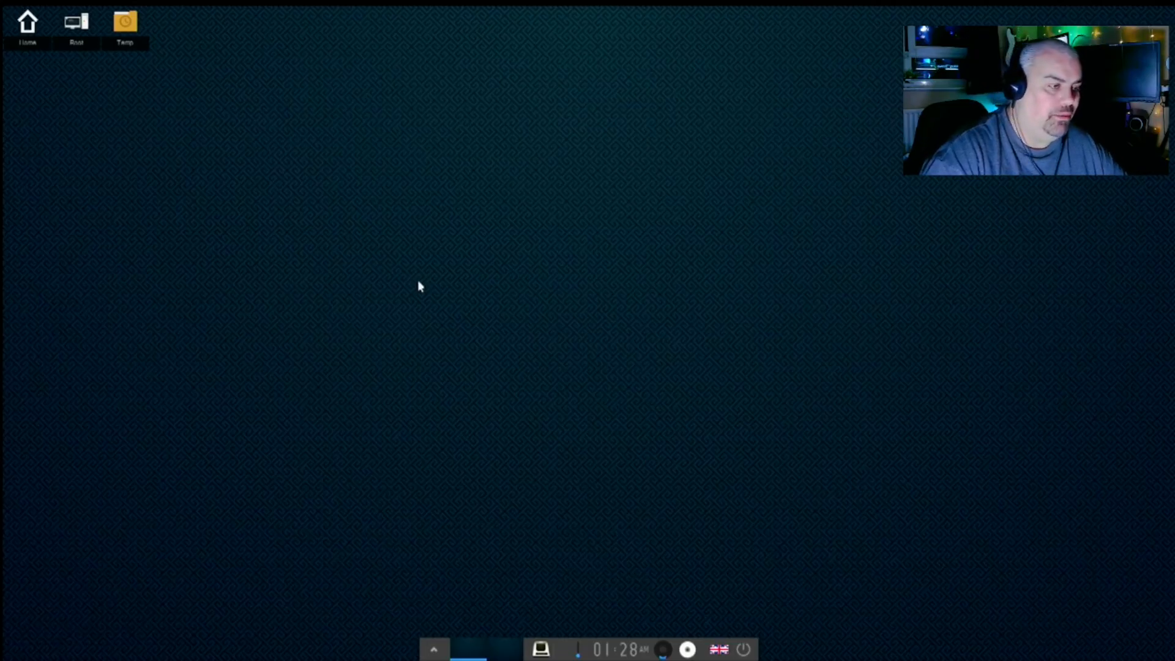
- Launch Advanced Network Configuration, create a new Wi-Fi connection and view its Wi-Fi Security settings
right_click(445, 289)
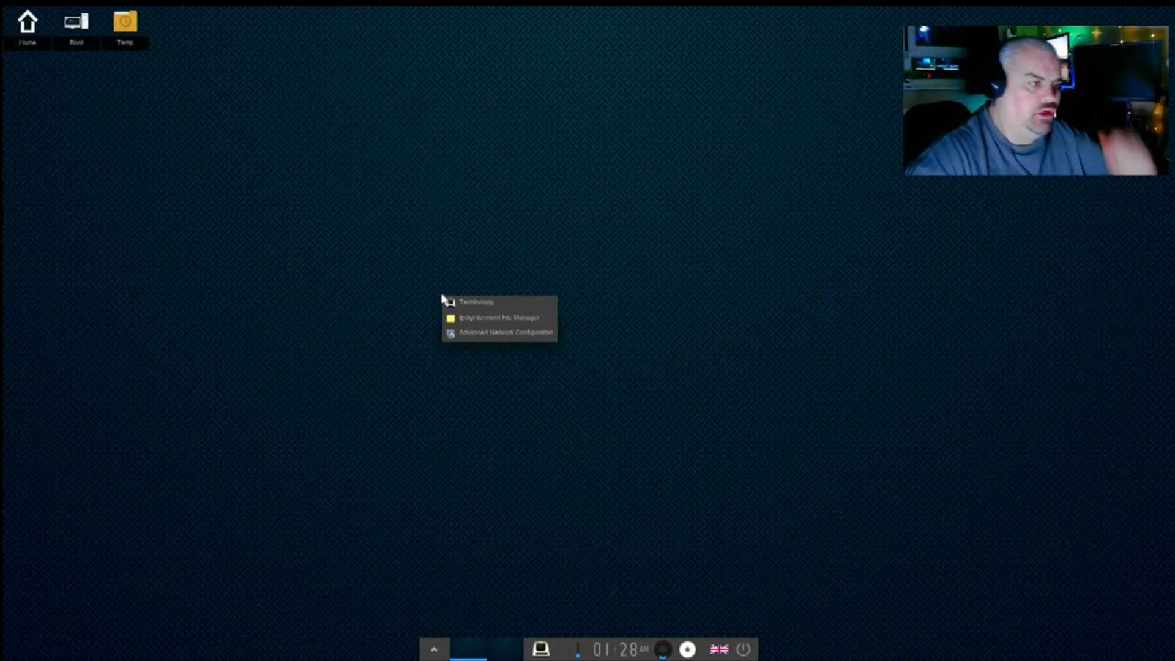
click(466, 336)
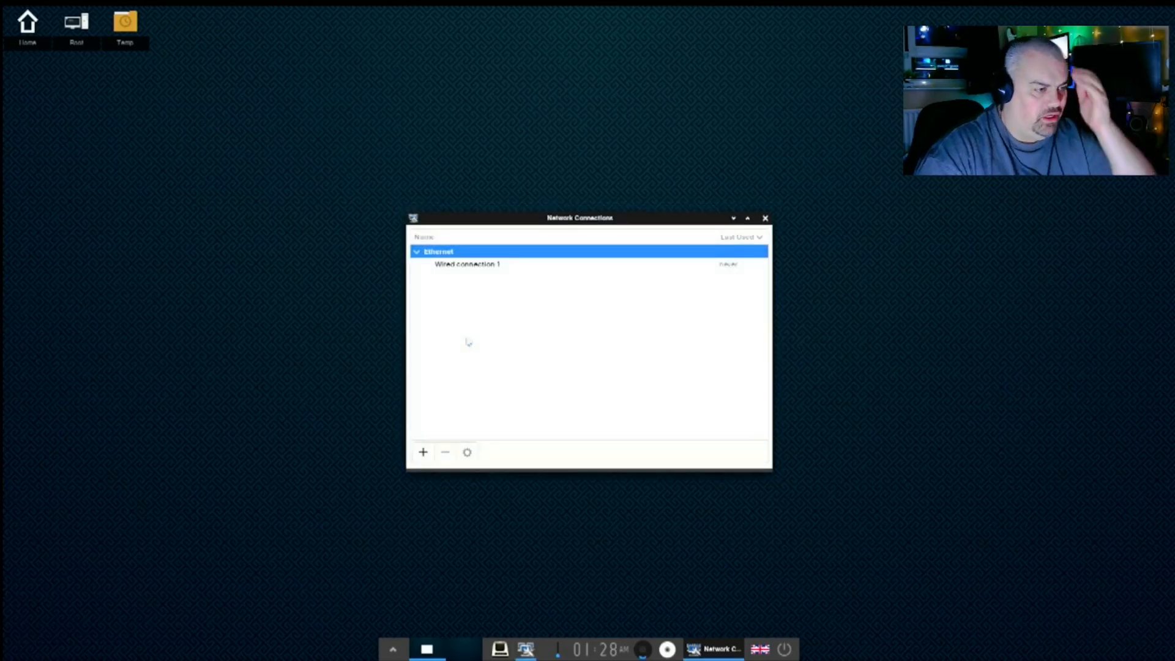
click(422, 452)
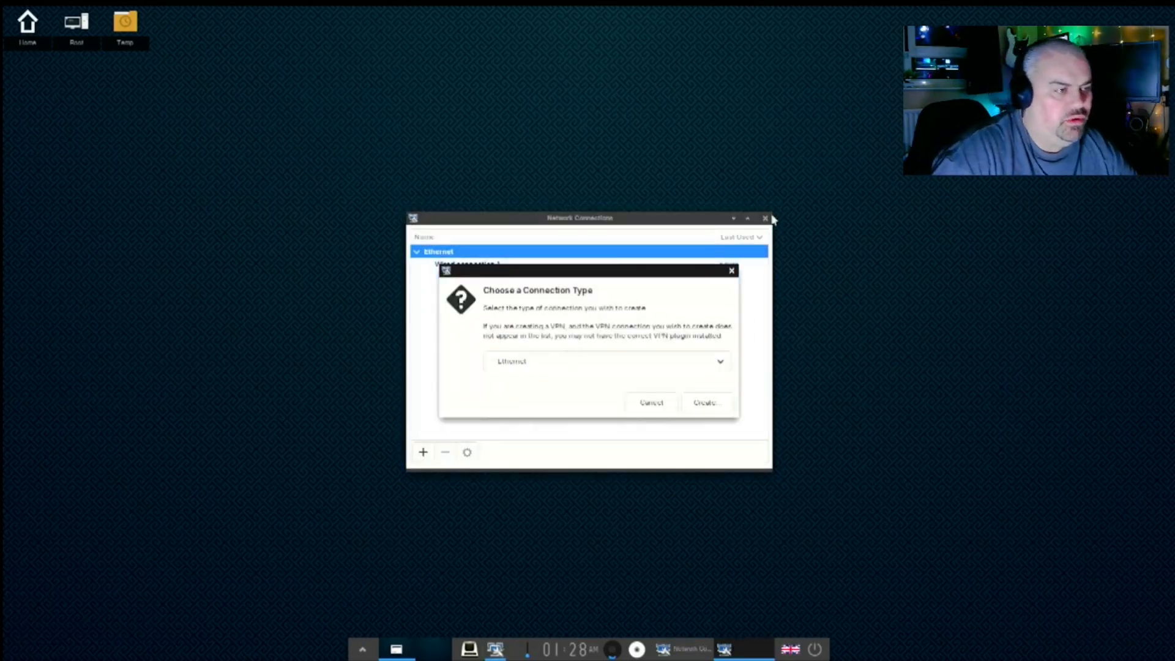
click(690, 365)
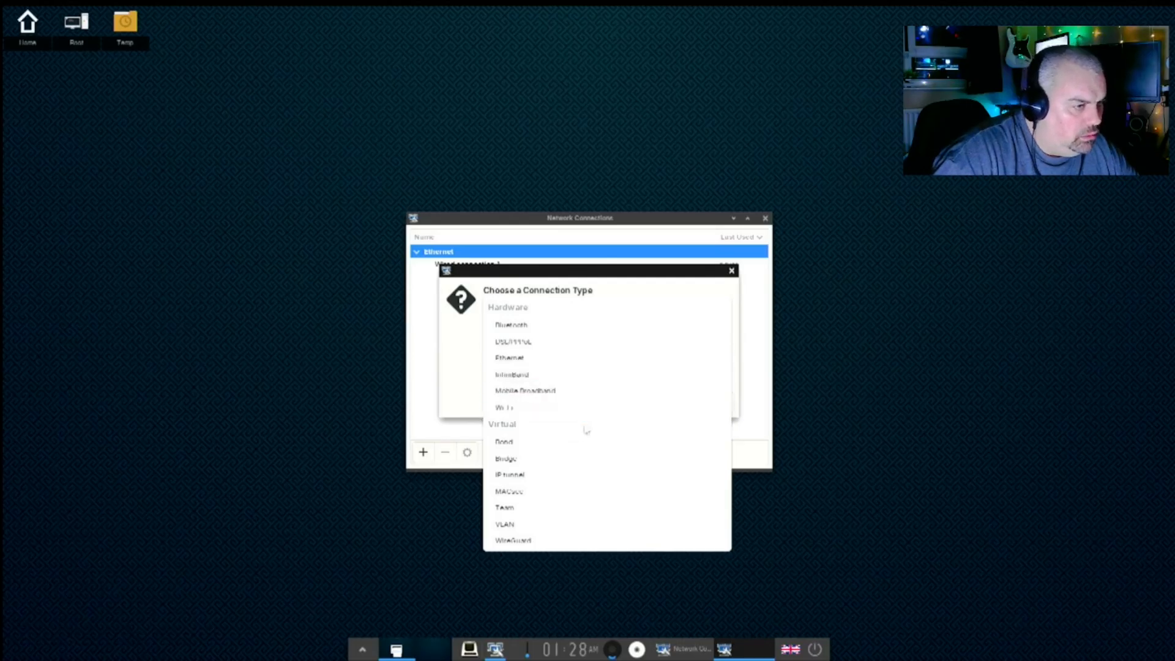
click(520, 408)
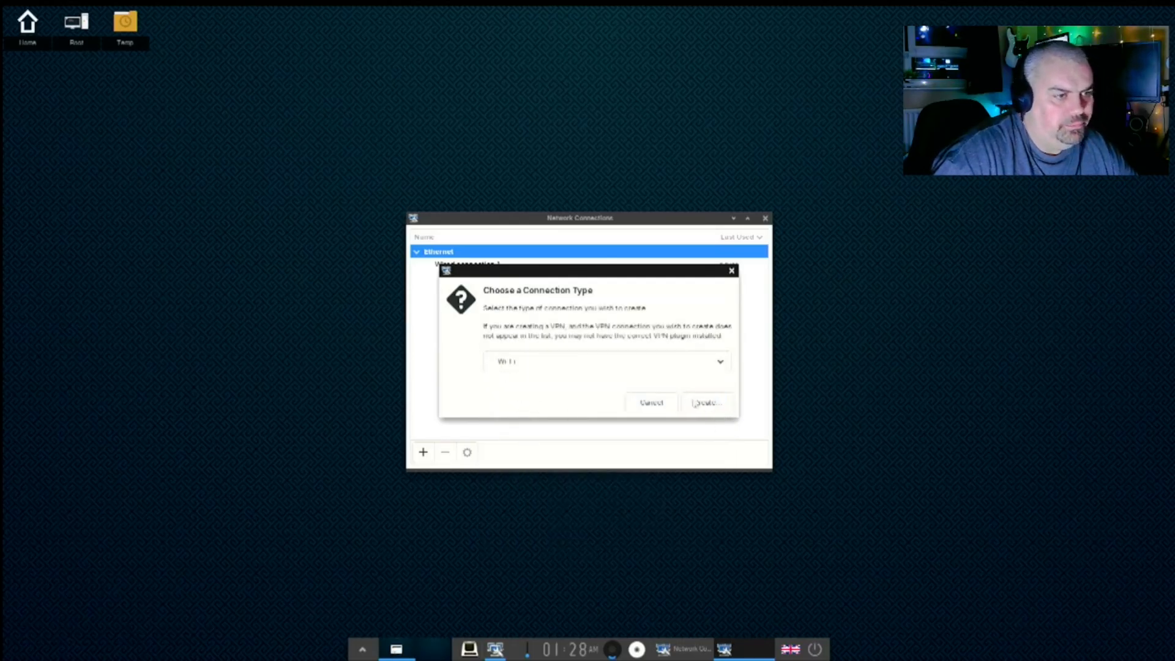
click(696, 407)
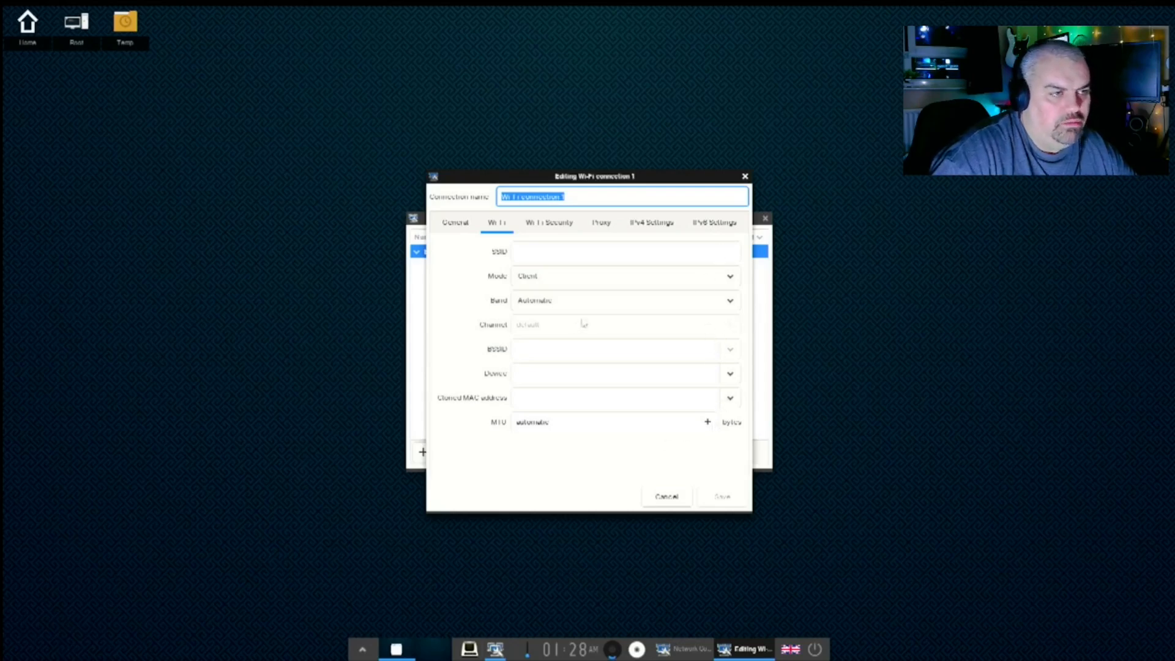
click(546, 225)
click(494, 224)
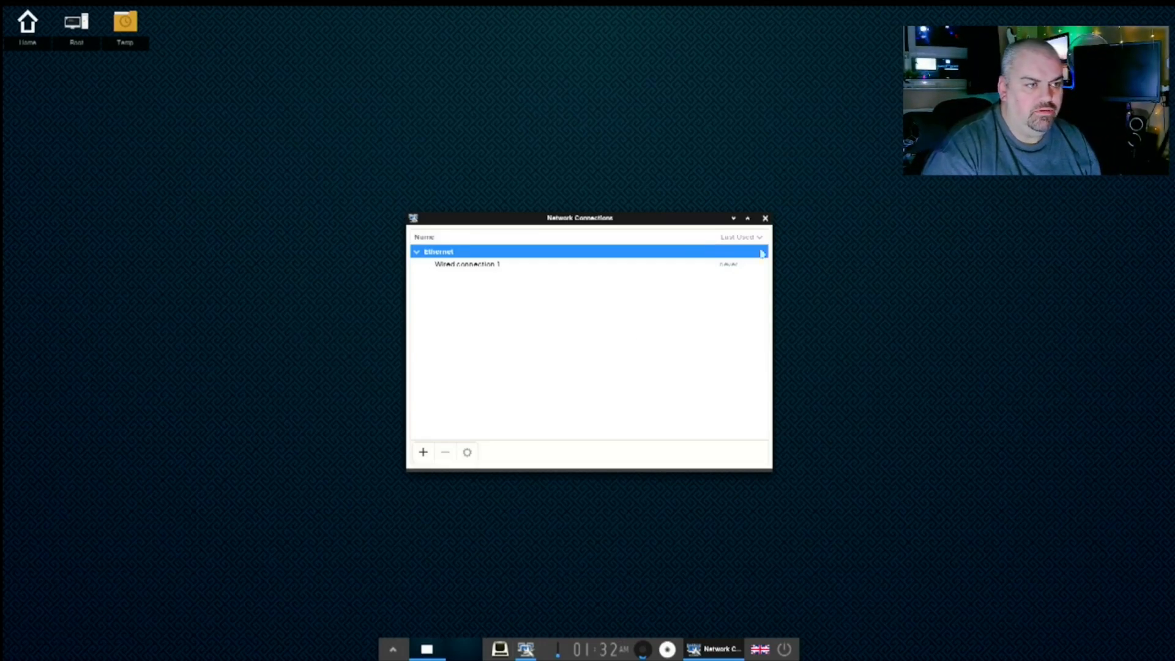
- Close Network Connections, open and close the Settings panel, then open the Main menu's Settings
click(764, 218)
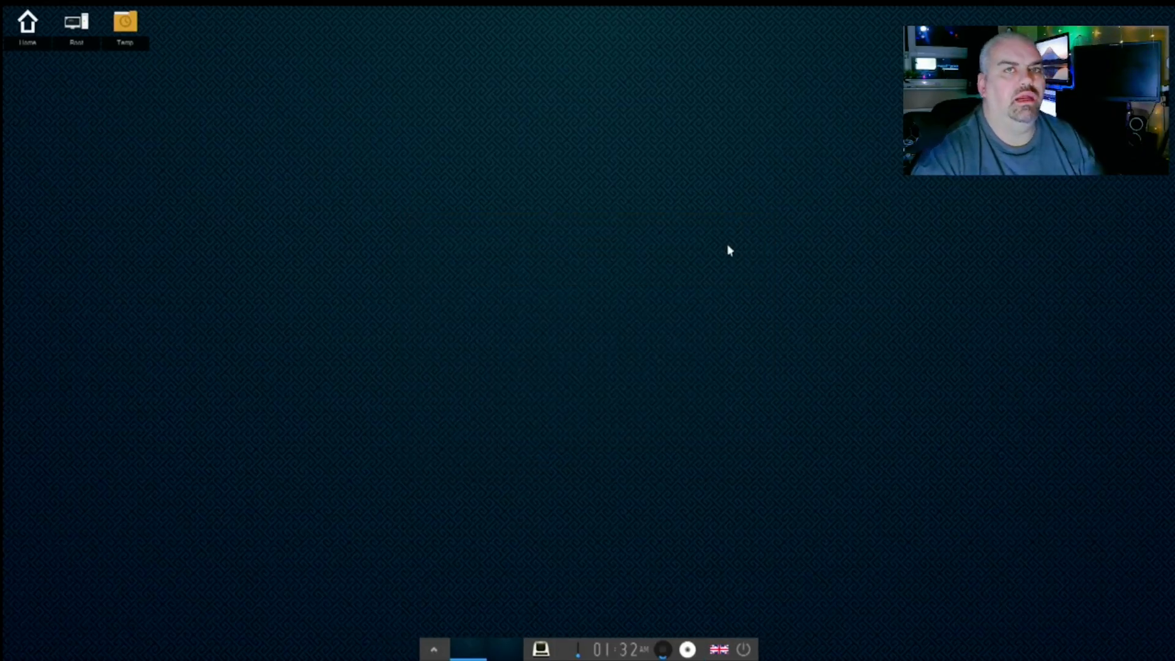
right_click(590, 279)
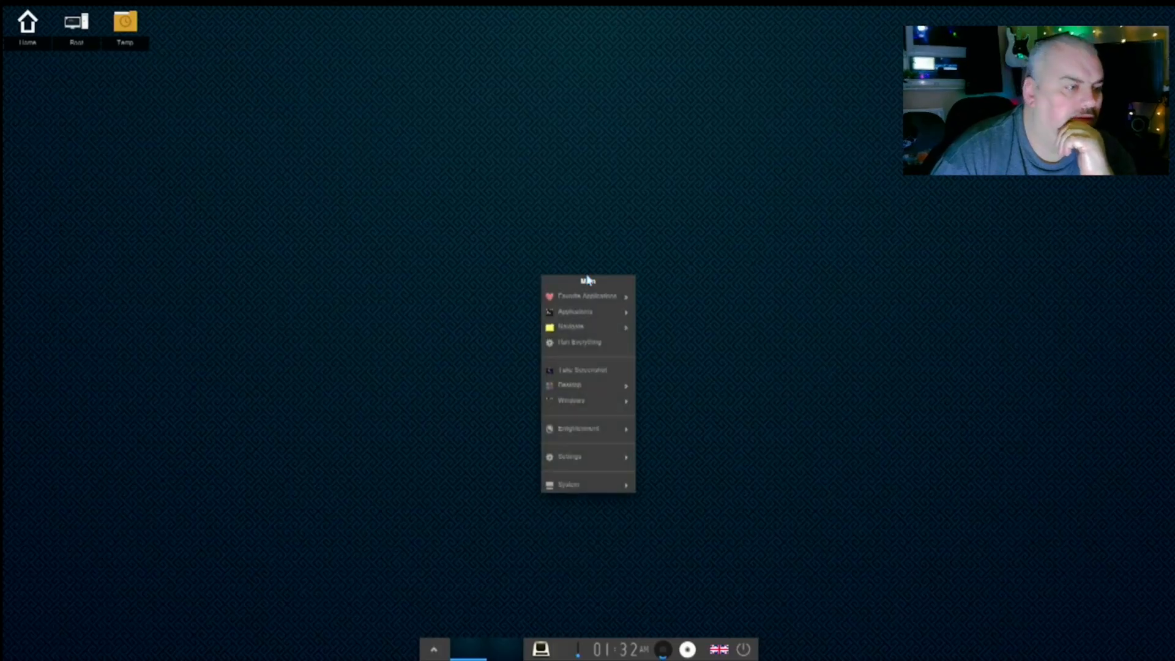
click(580, 461)
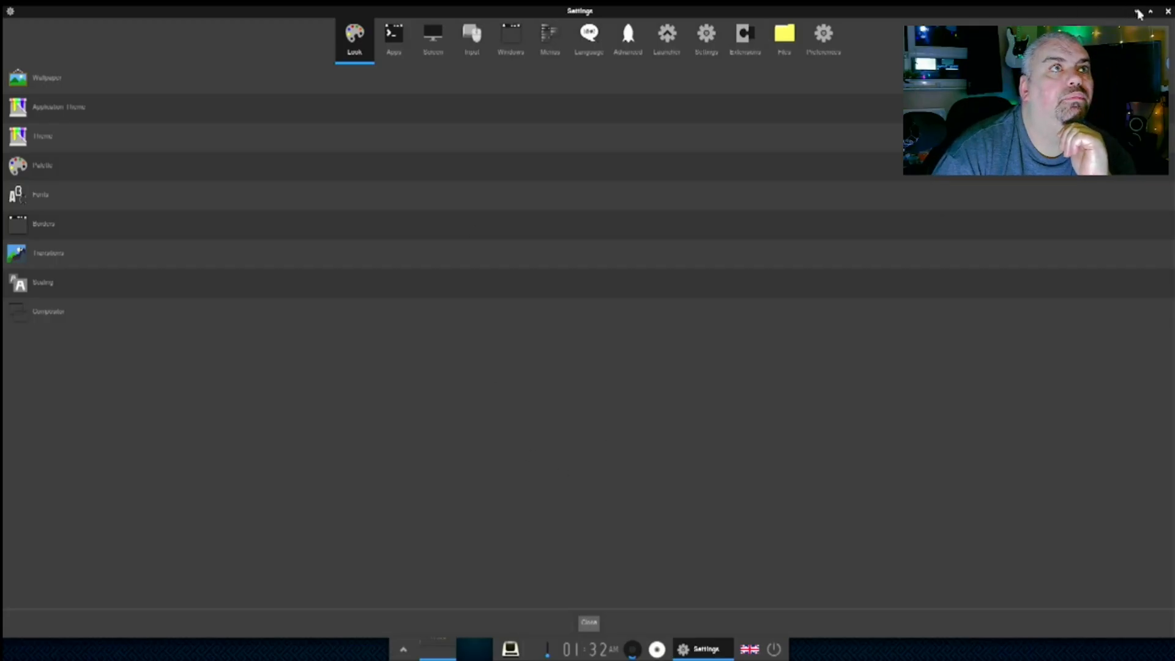
click(1168, 11)
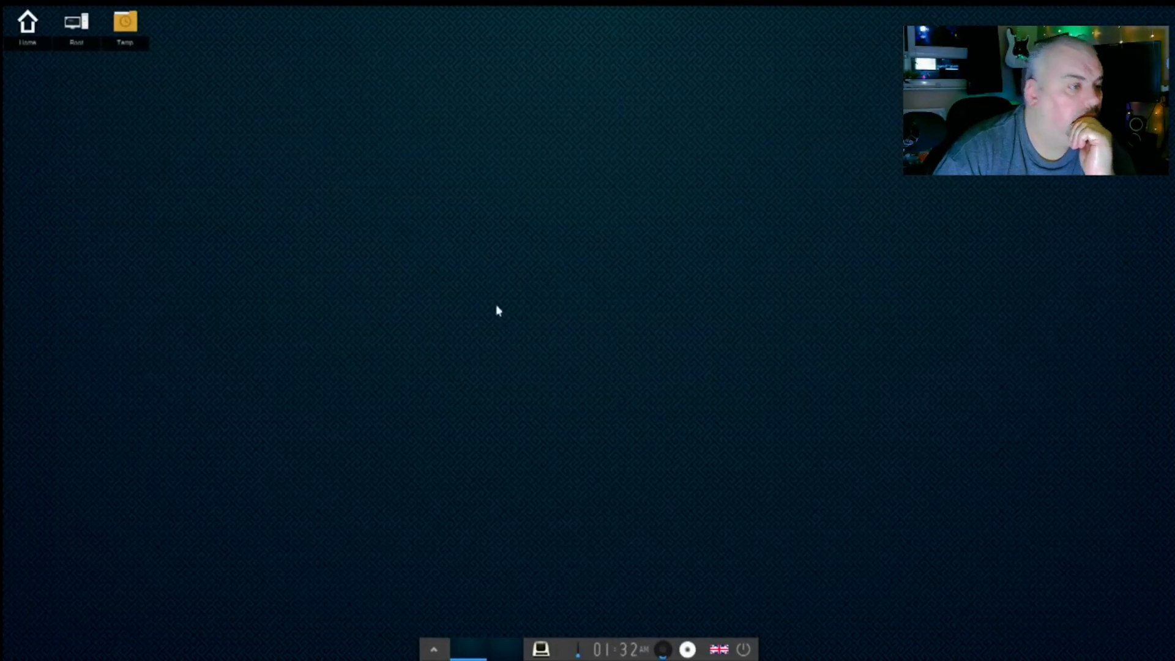
click(452, 245)
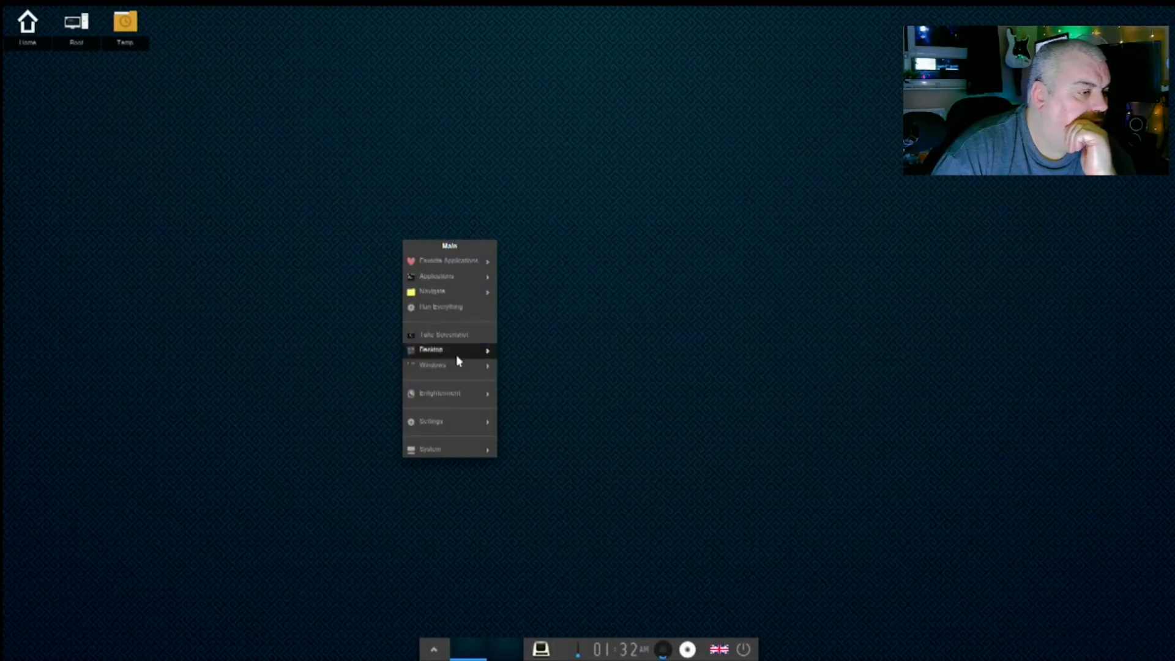
mouse_move(442, 422)
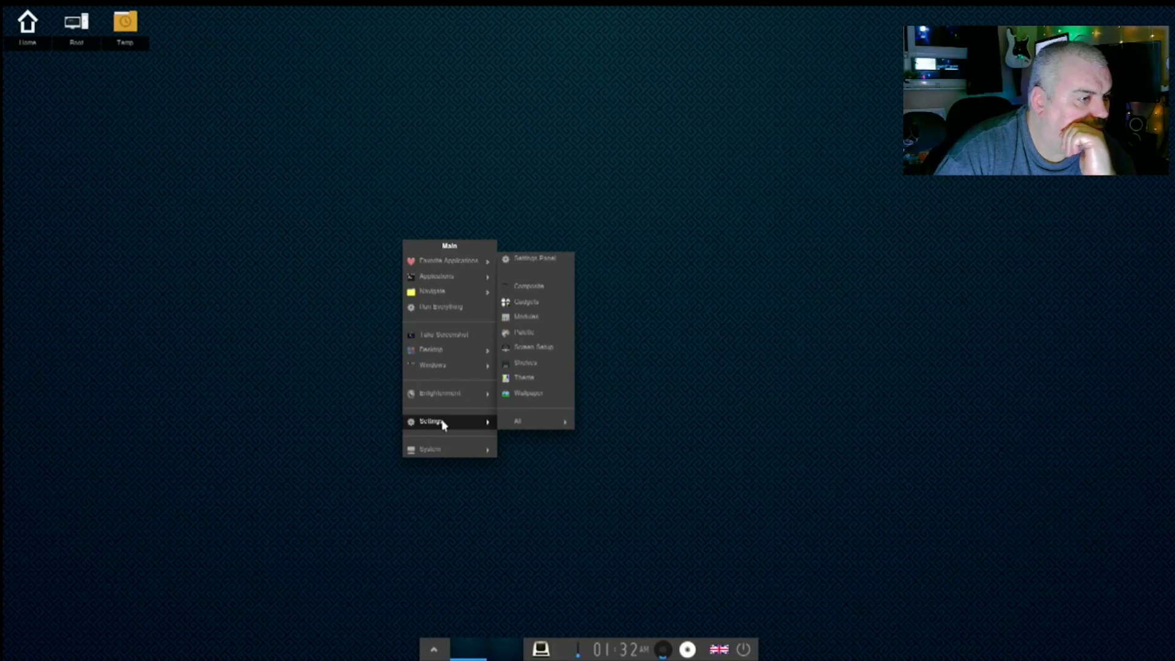
- Load the Application Menu module, then try loading and unloading the Backlight module
click(537, 323)
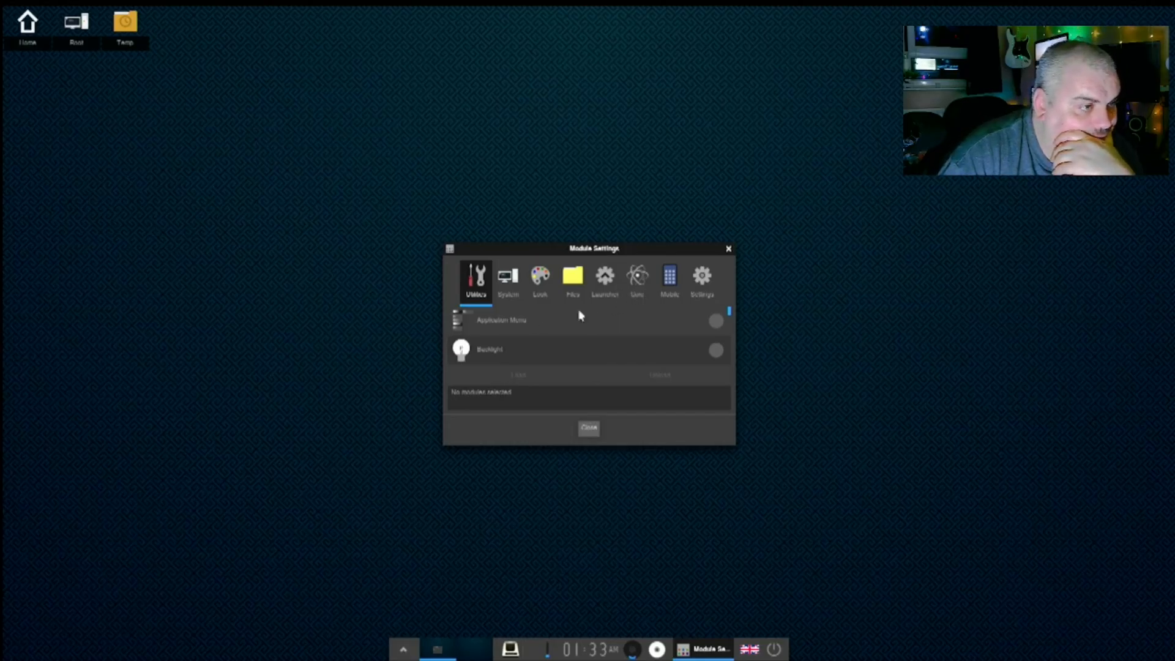
click(715, 322)
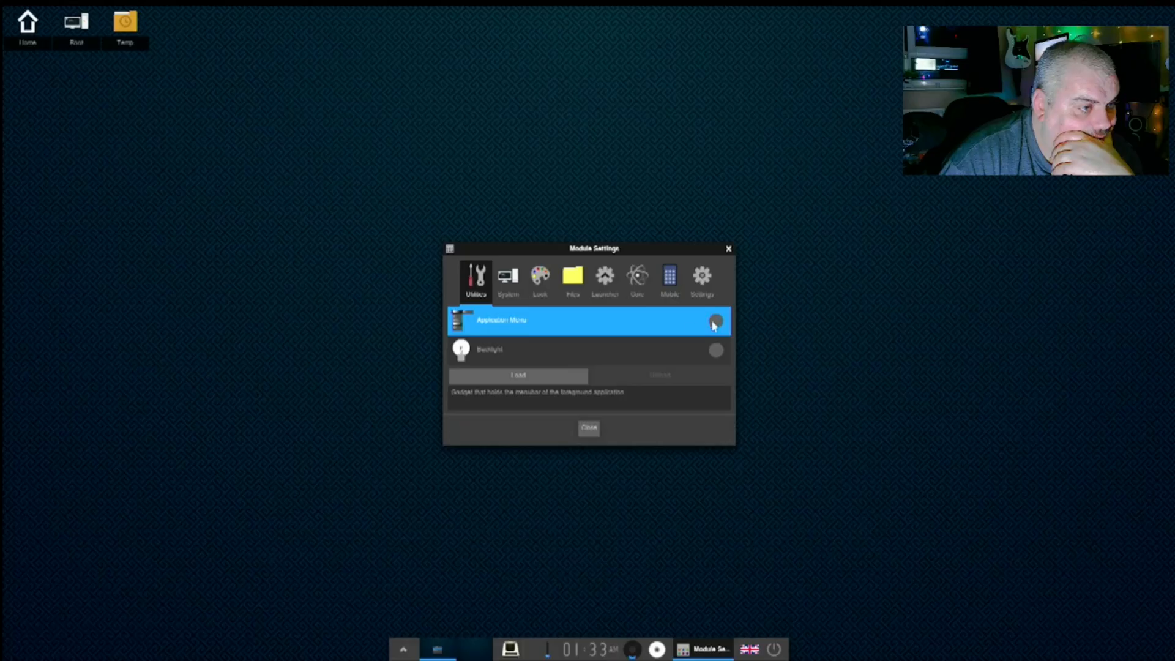
click(550, 380)
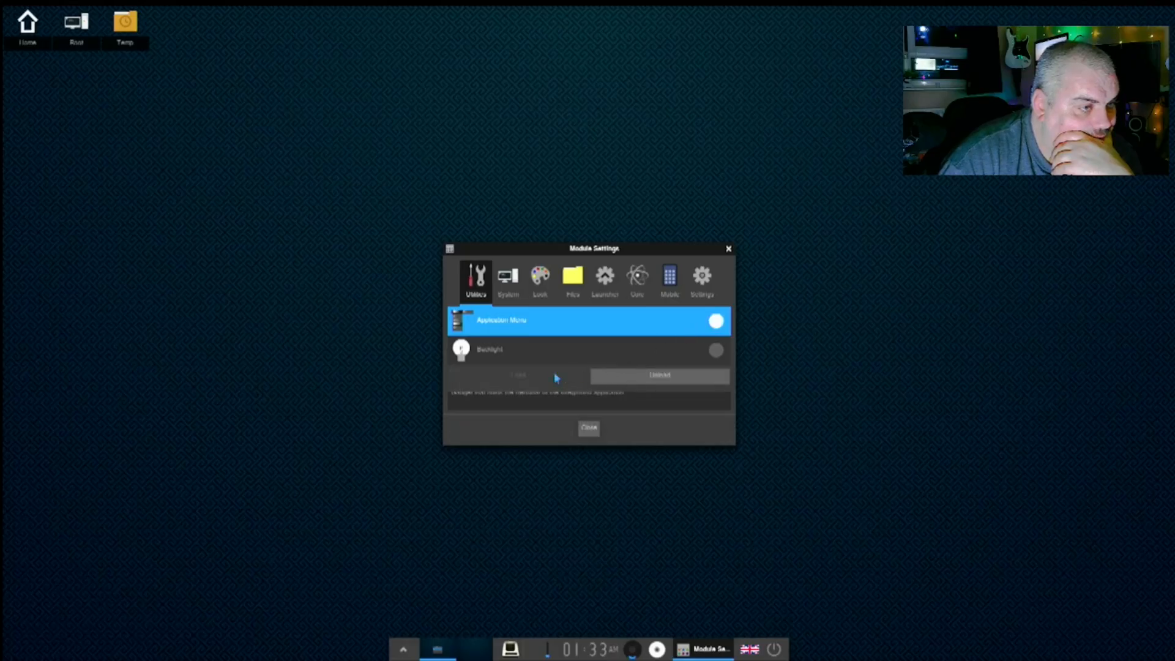
click(641, 354)
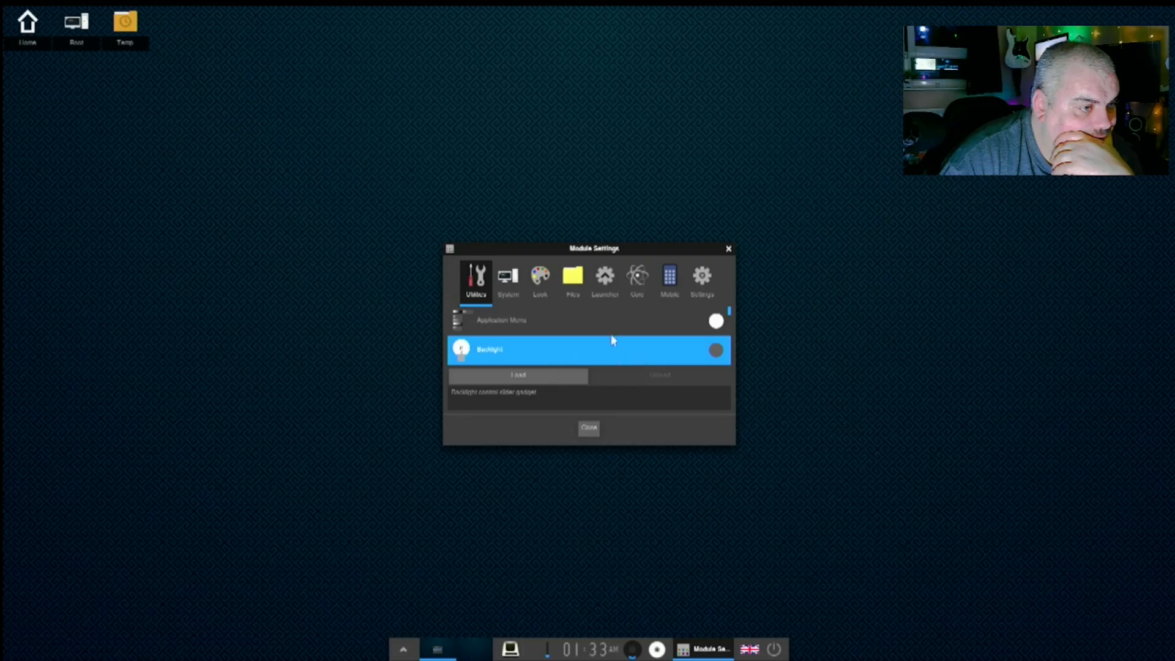
click(547, 379)
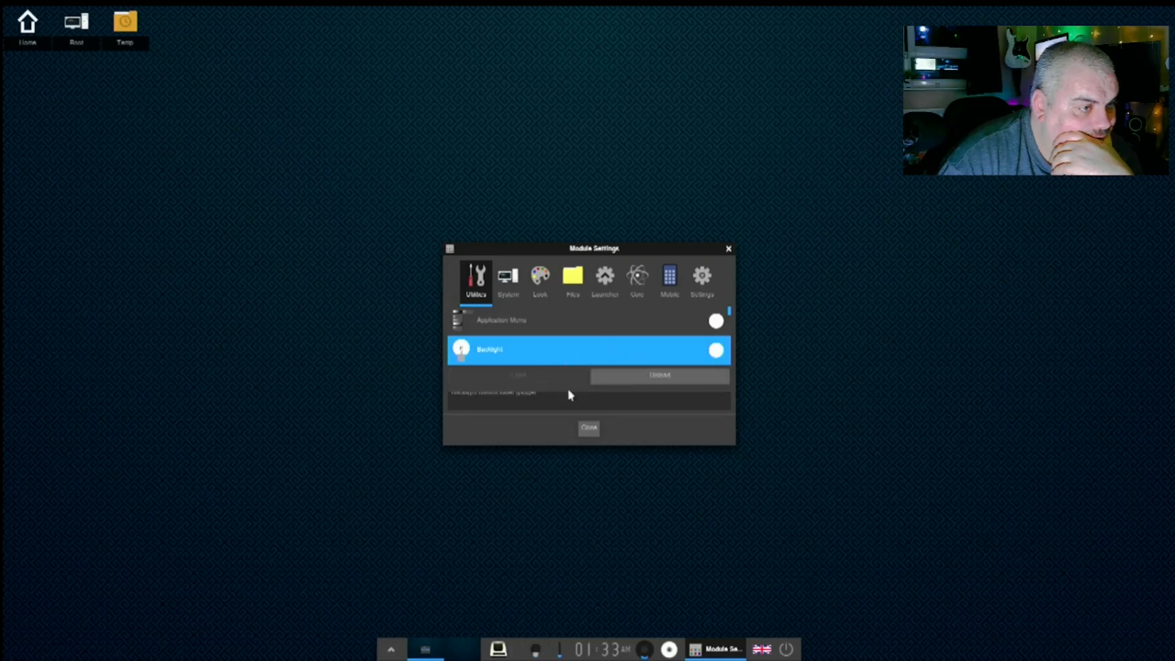
click(615, 374)
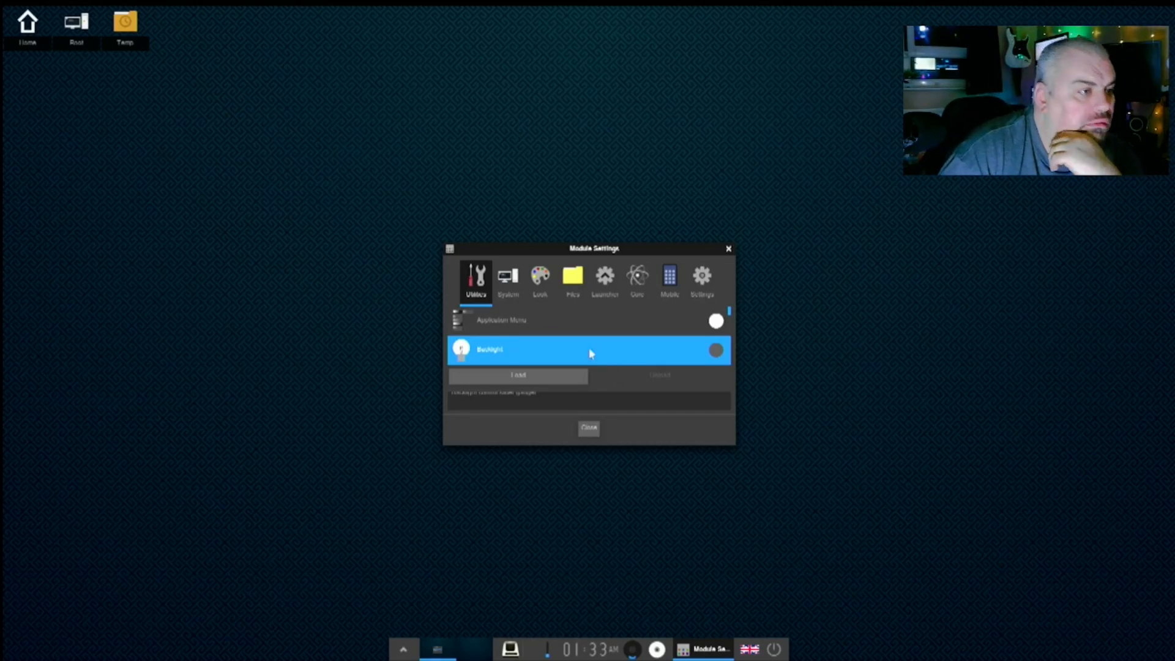
- Load the Connection Manager module from the System category and close Module Settings
click(519, 283)
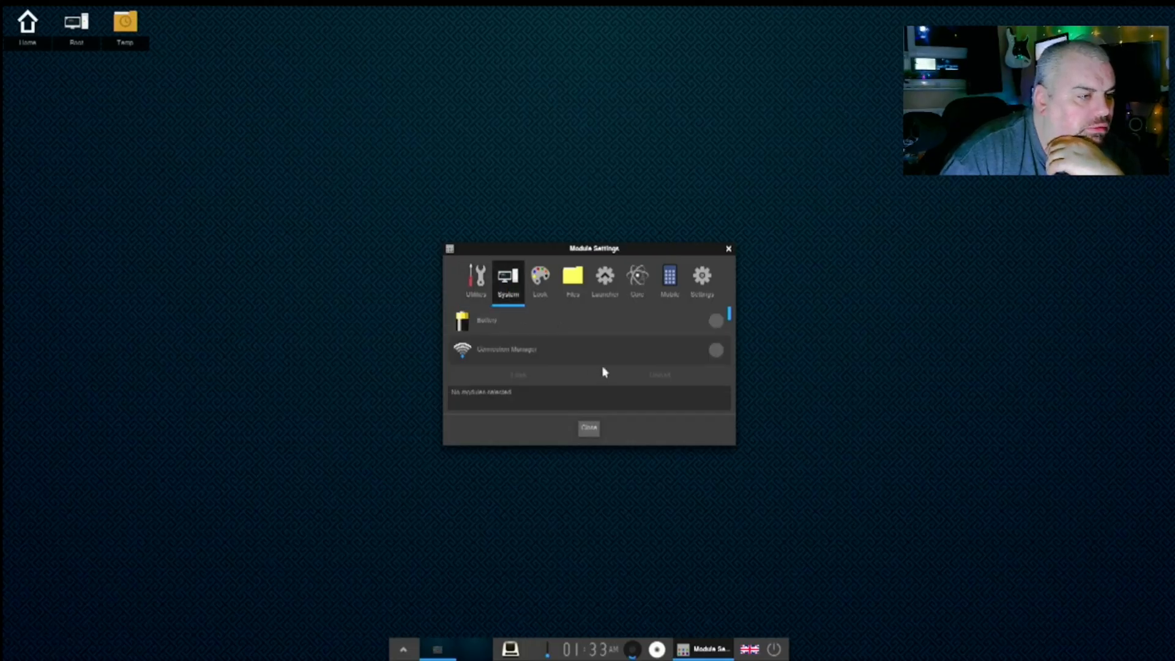
click(669, 348)
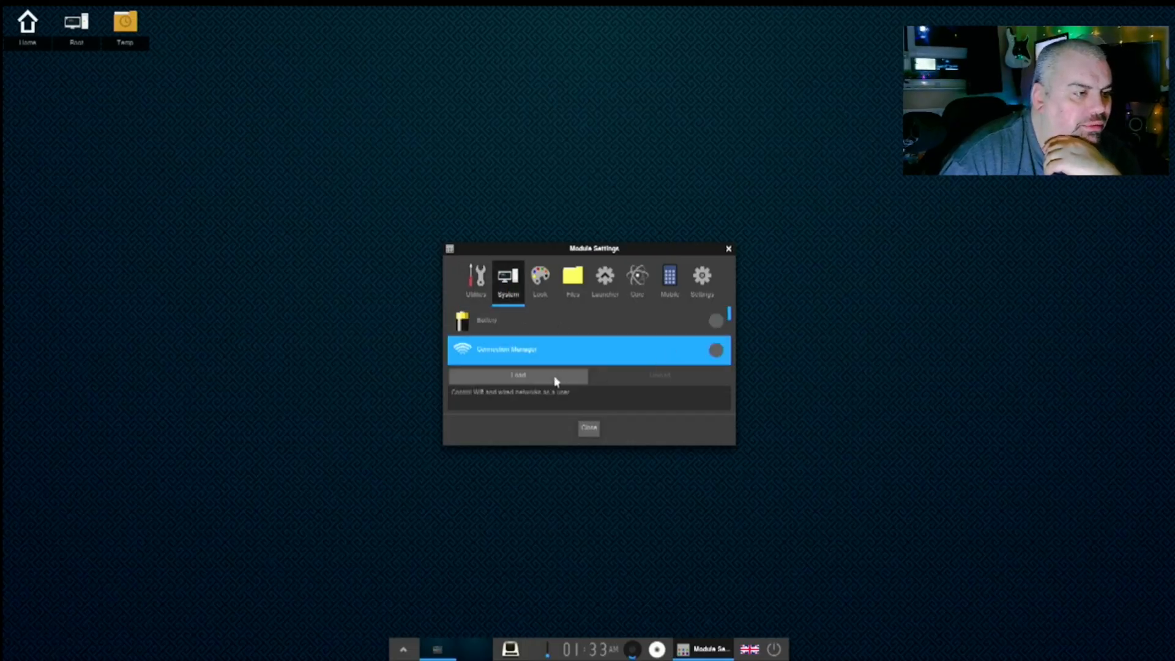
click(590, 430)
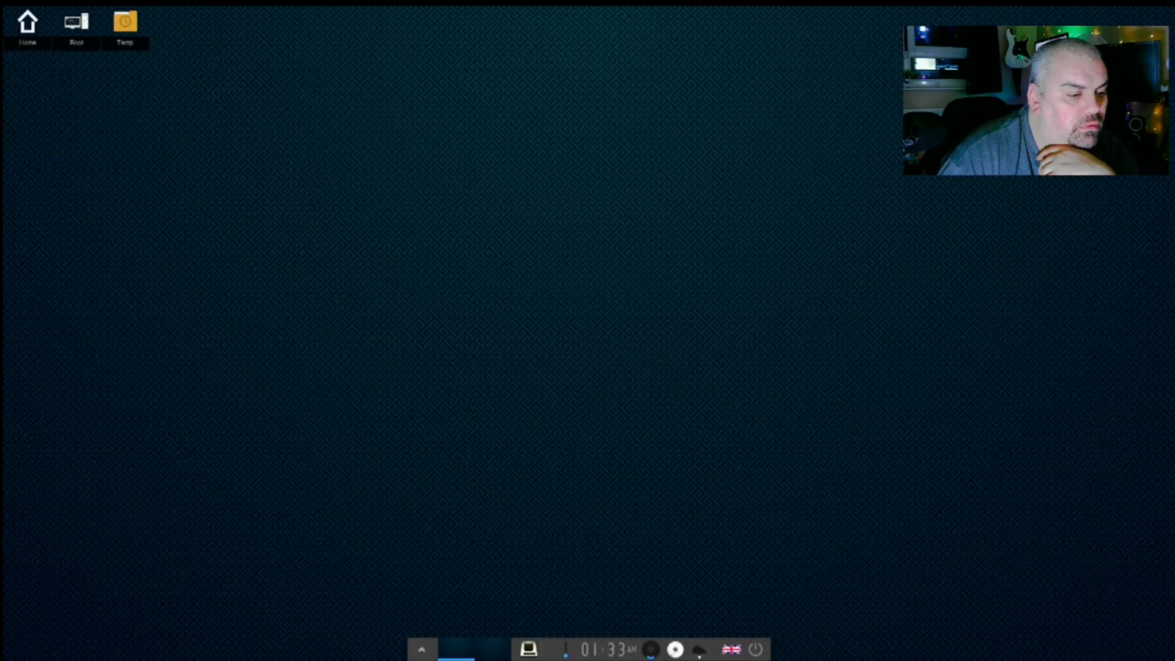
- Cancel the power options, open and close Terminology, then bring up the desktop Main menu
click(756, 650)
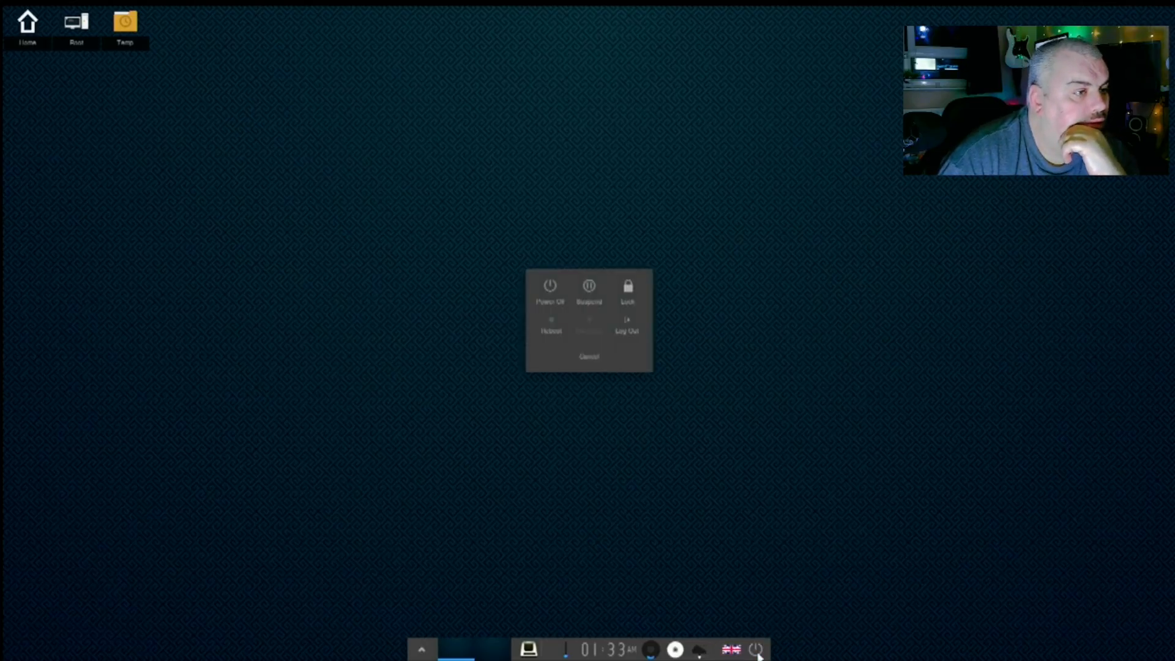
click(593, 356)
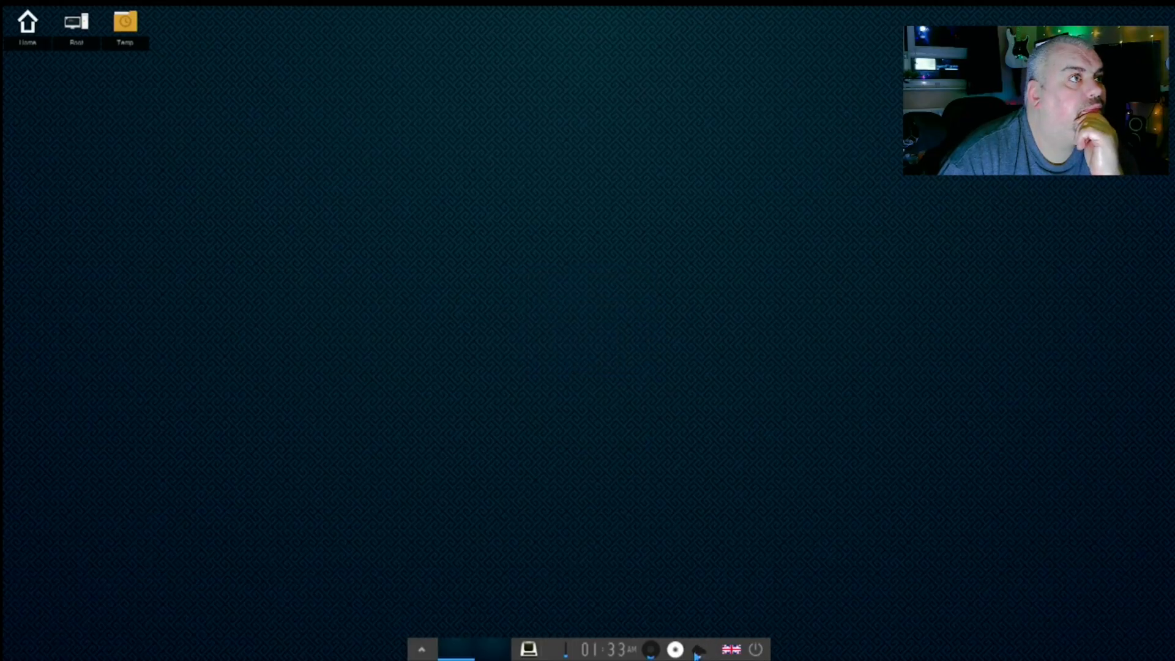
click(529, 650)
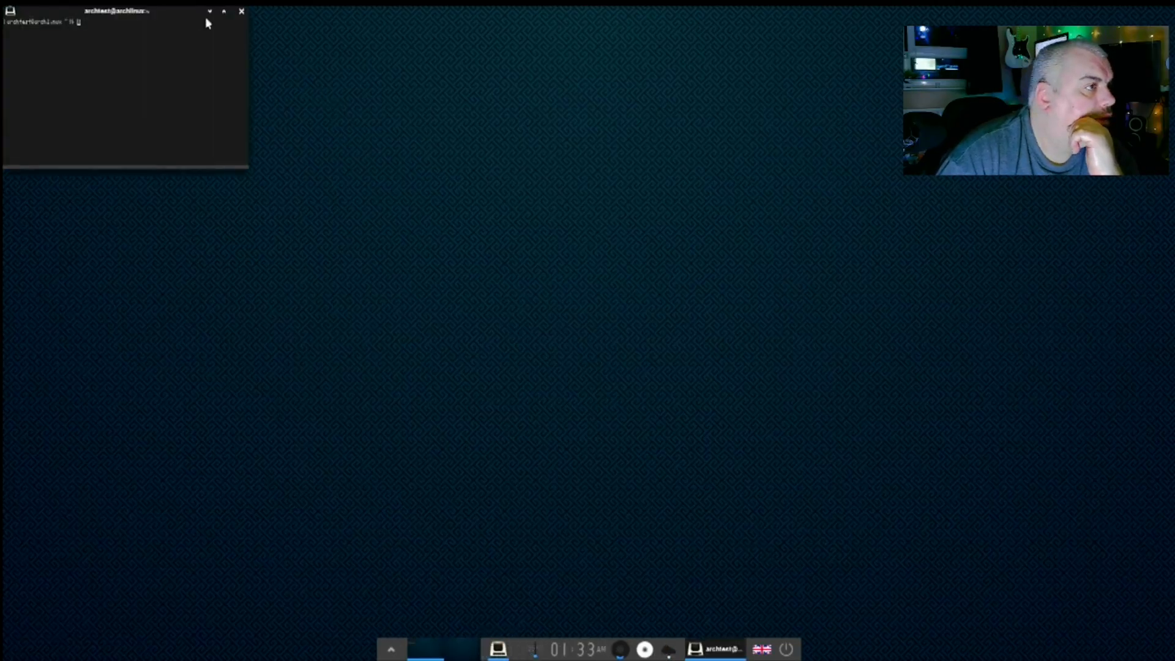
click(242, 11)
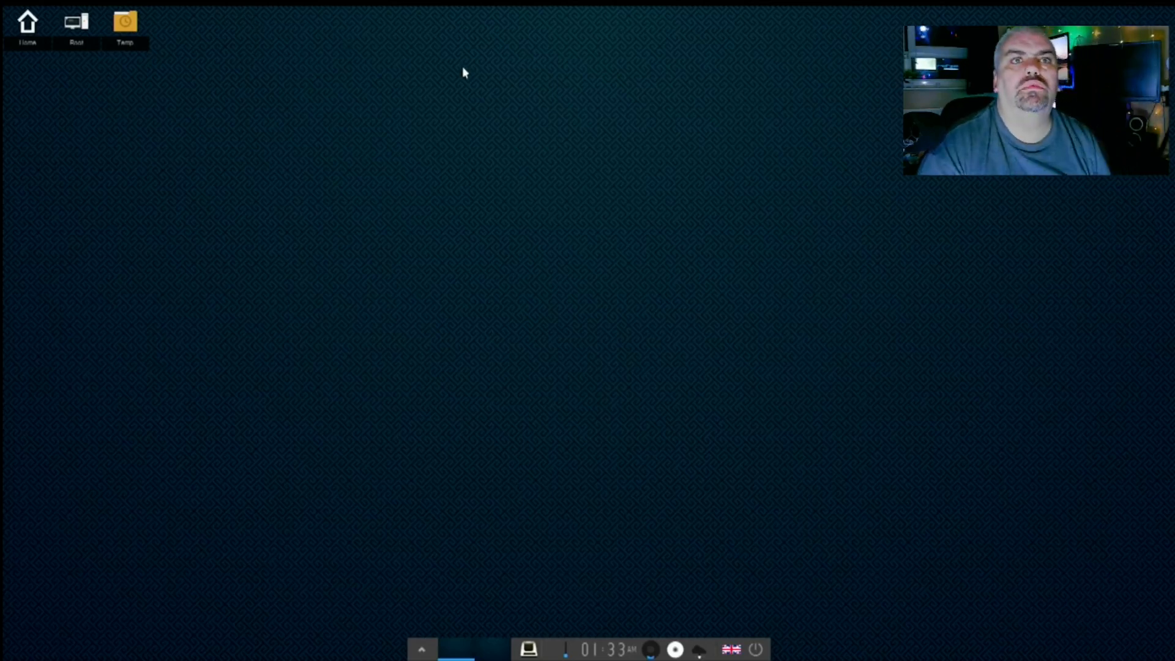
click(493, 155)
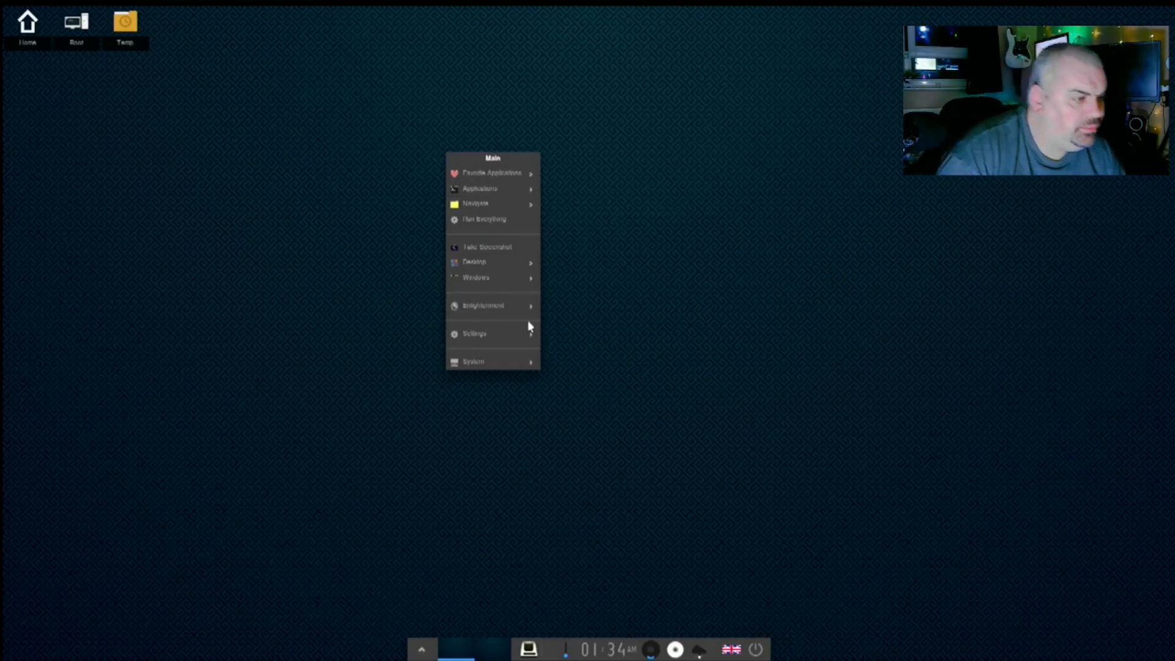
- Open Module Settings through the Main menu's Settings > Modules entry
mouse_move(534, 305)
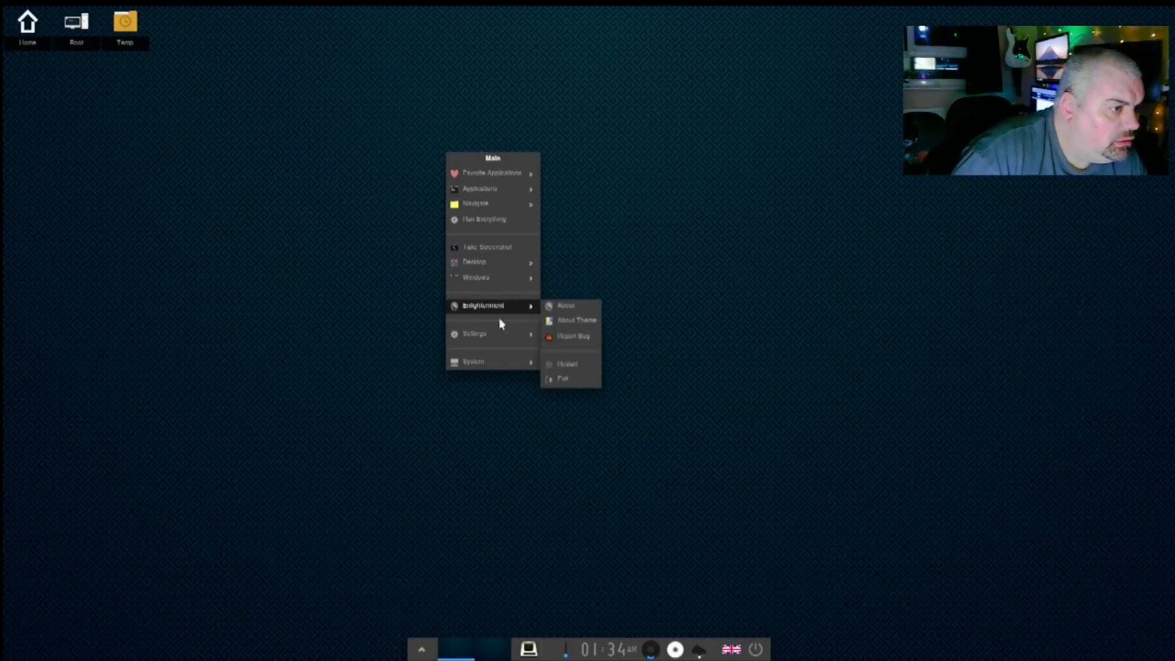
mouse_move(478, 366)
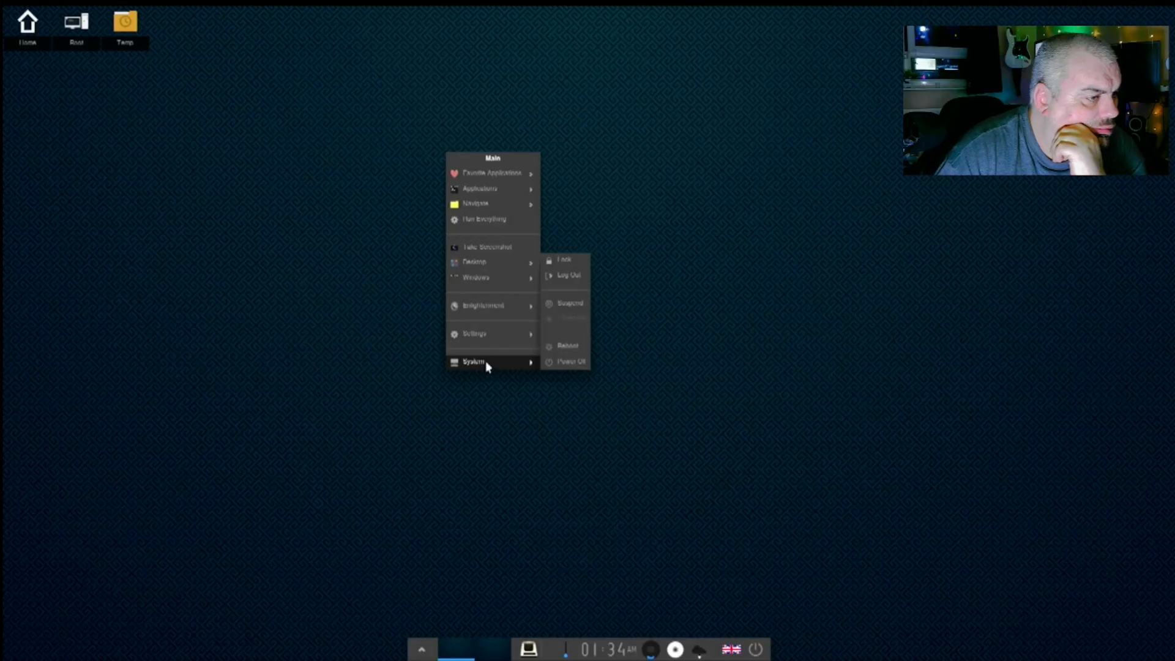
mouse_move(503, 336)
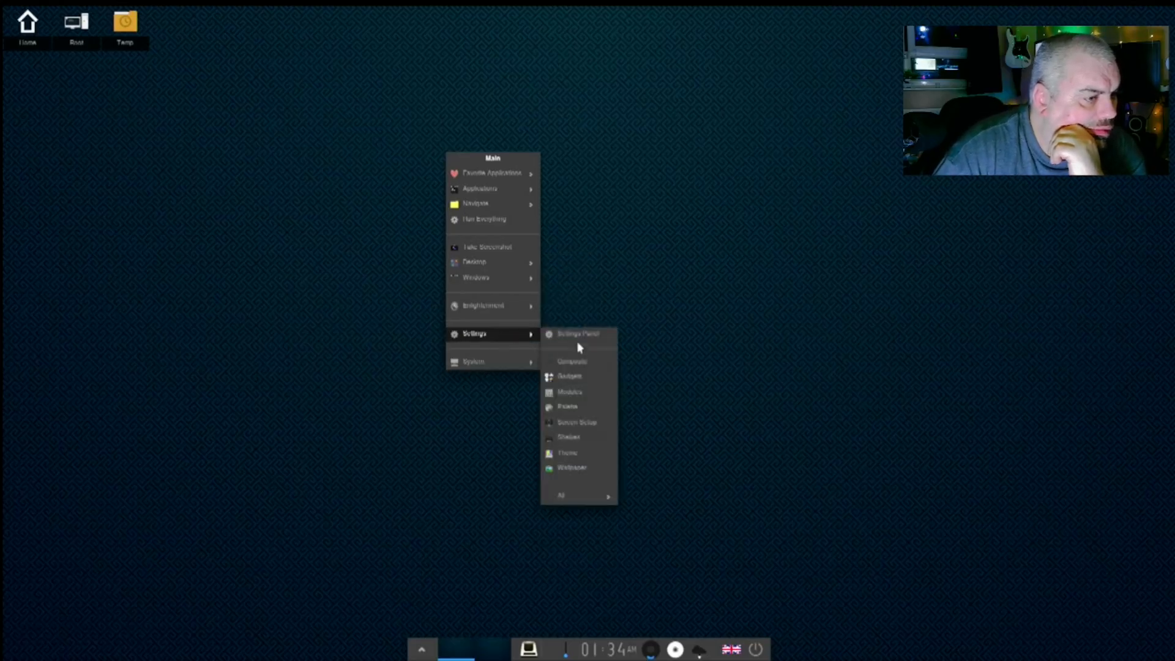
click(570, 392)
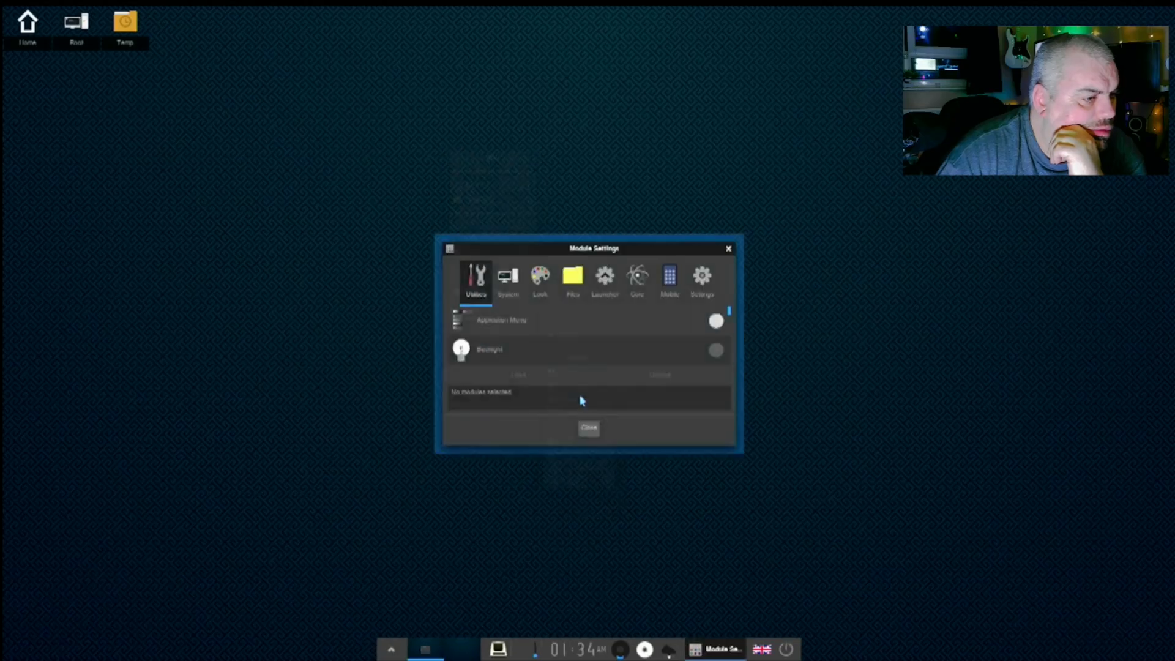
- Scroll through the System modules to confirm Connection Manager is loaded
click(509, 285)
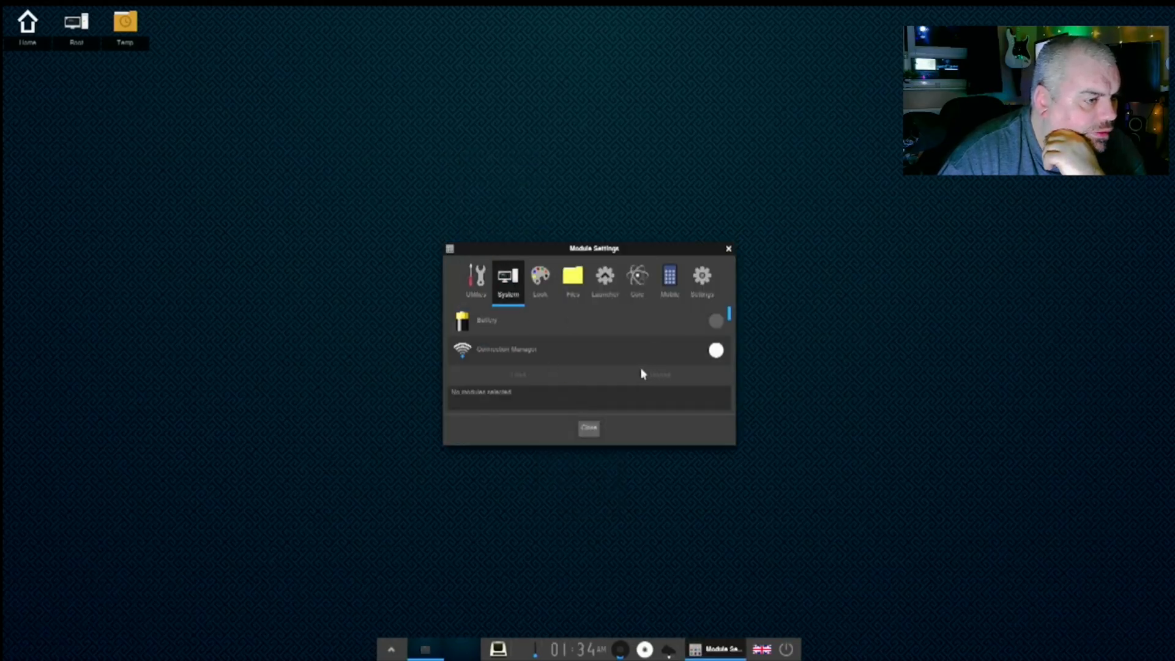
scroll(643, 369, down, 1)
scroll(567, 357, down, 5)
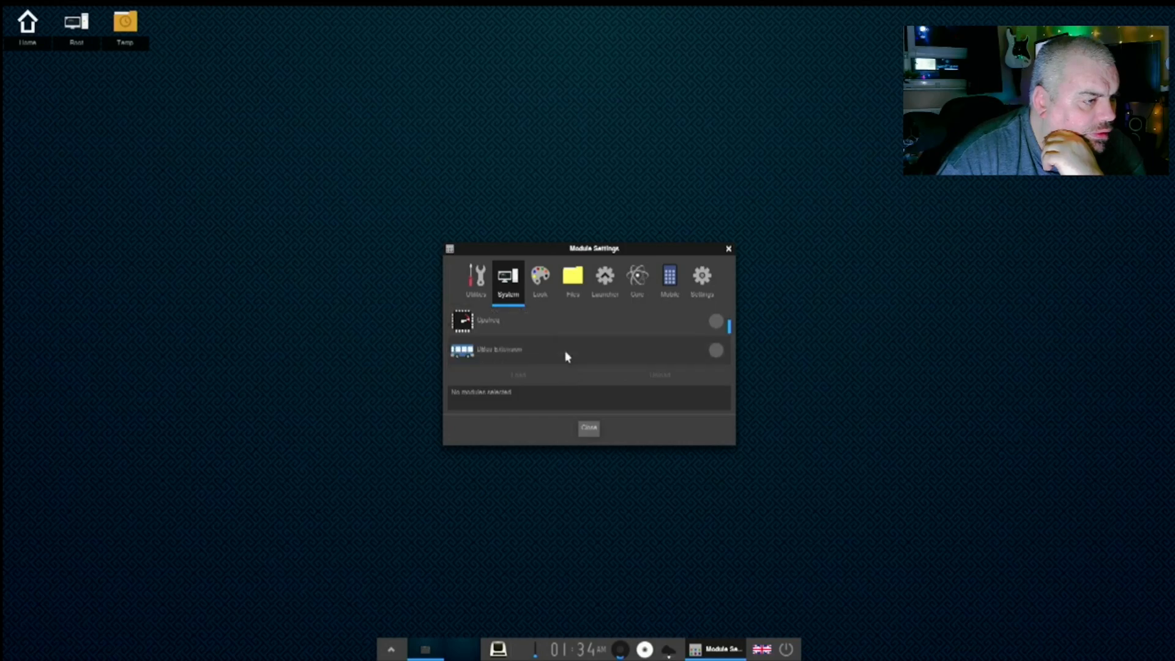
scroll(567, 356, down, 3)
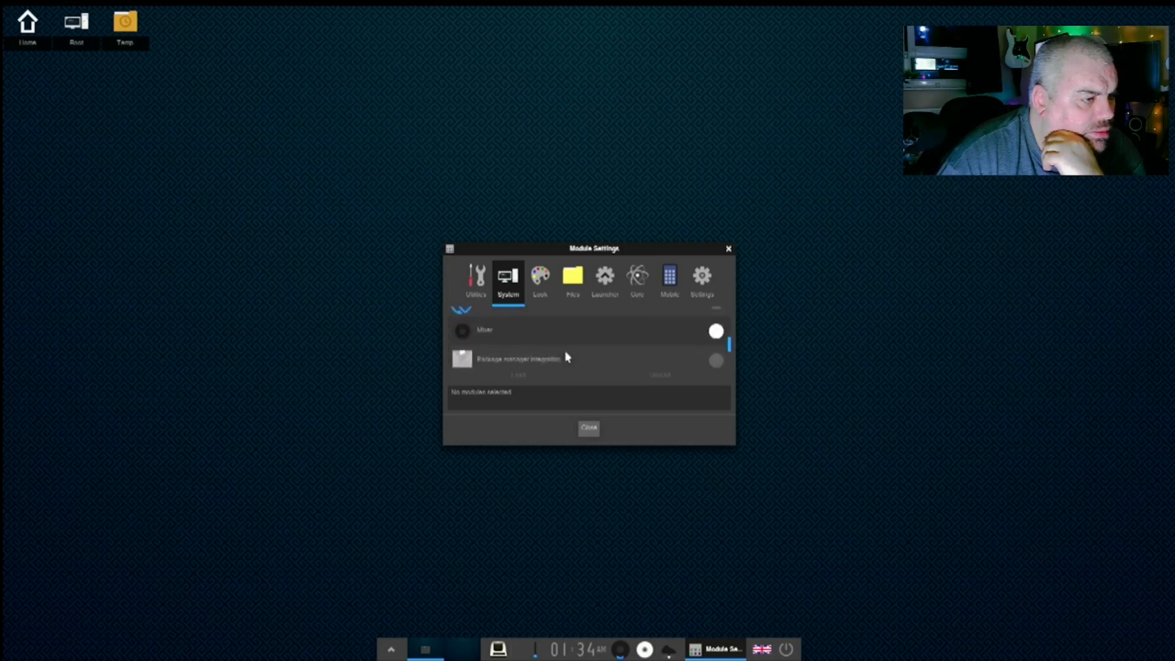
scroll(567, 356, down, 1)
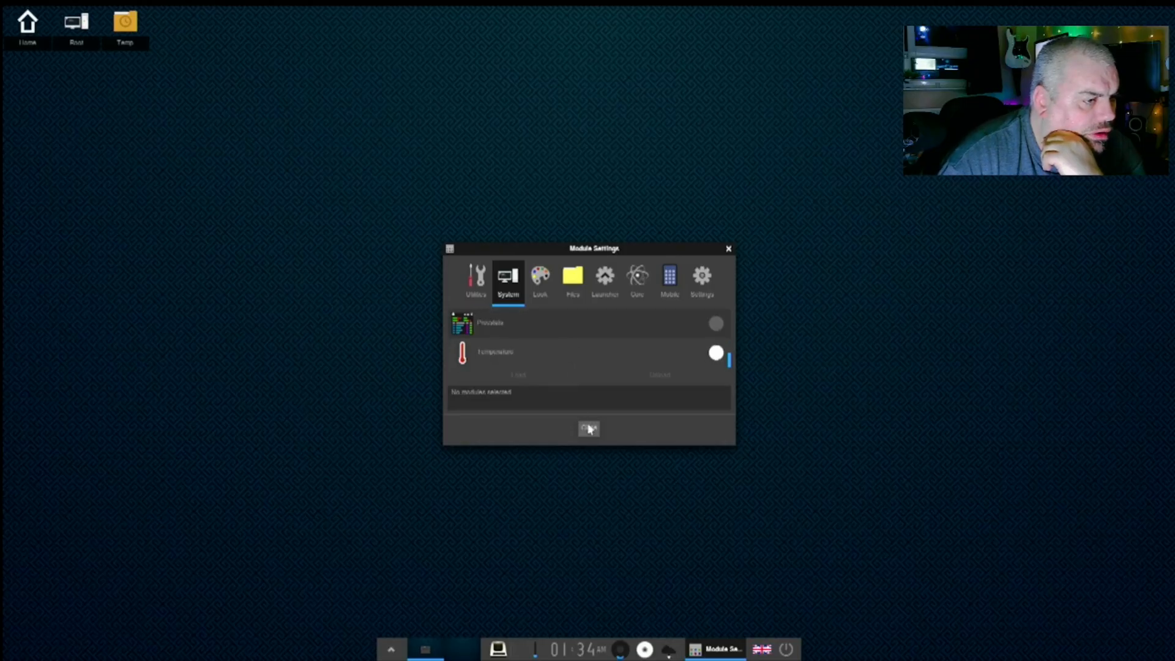
- Browse the Settings modules, select Applications to read its description, and close the window
click(704, 282)
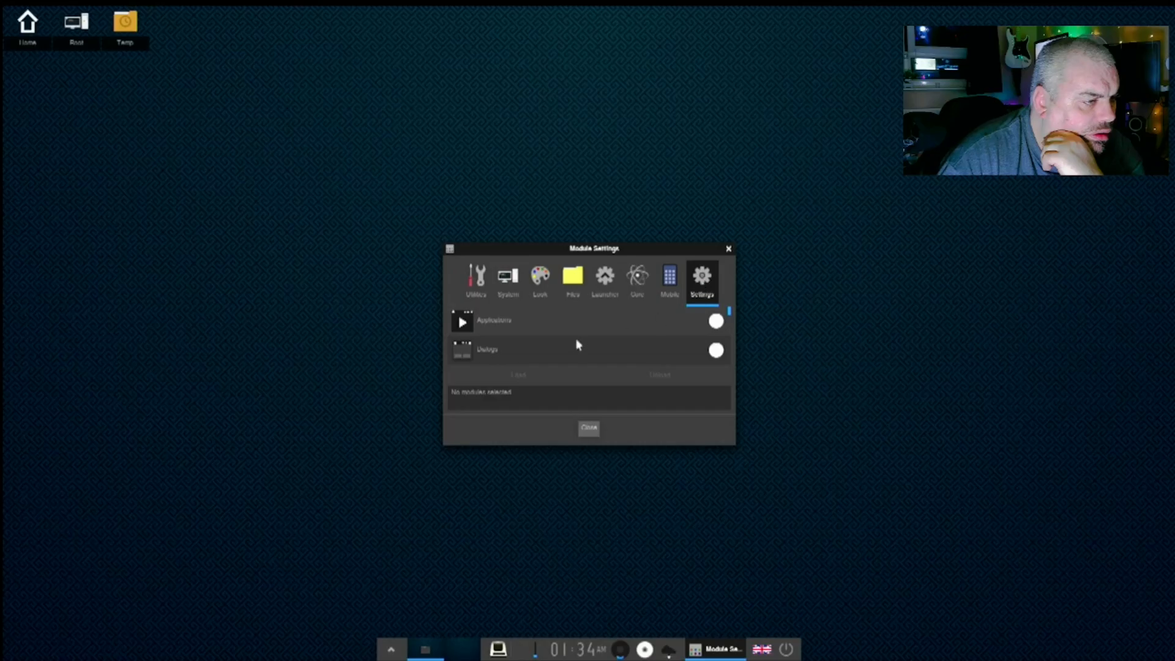
scroll(582, 340, down, 3)
scroll(583, 340, up, 3)
click(633, 313)
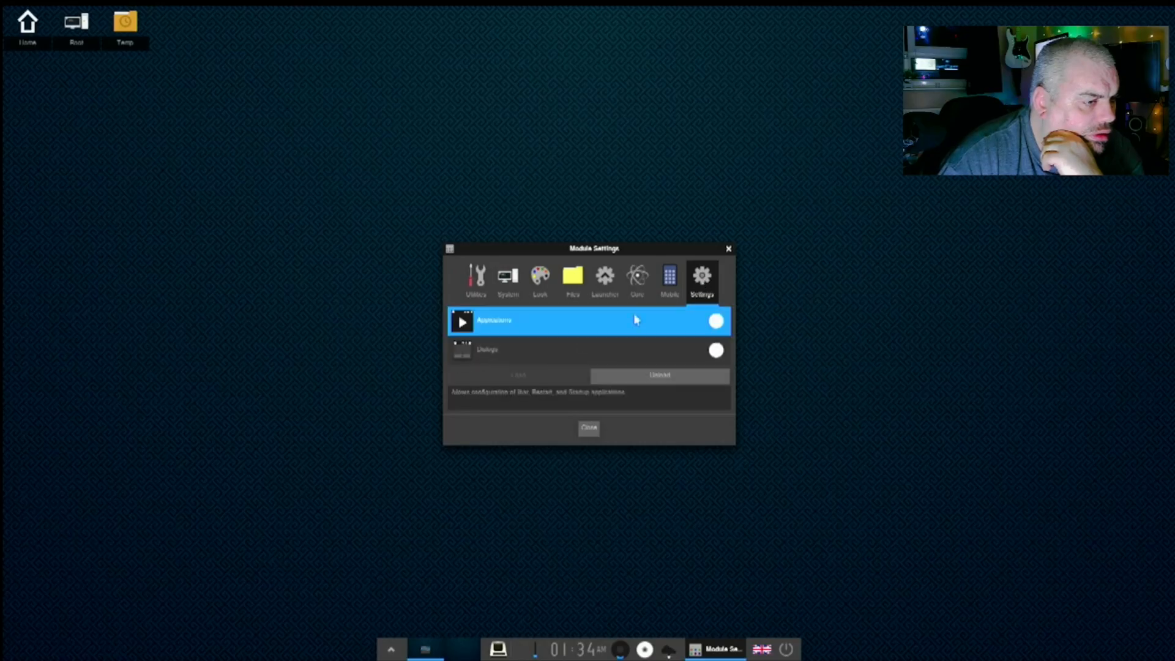
click(729, 249)
- Launch Advanced Network Configuration from the desktop menu and create a new Wi-Fi connection
right_click(479, 163)
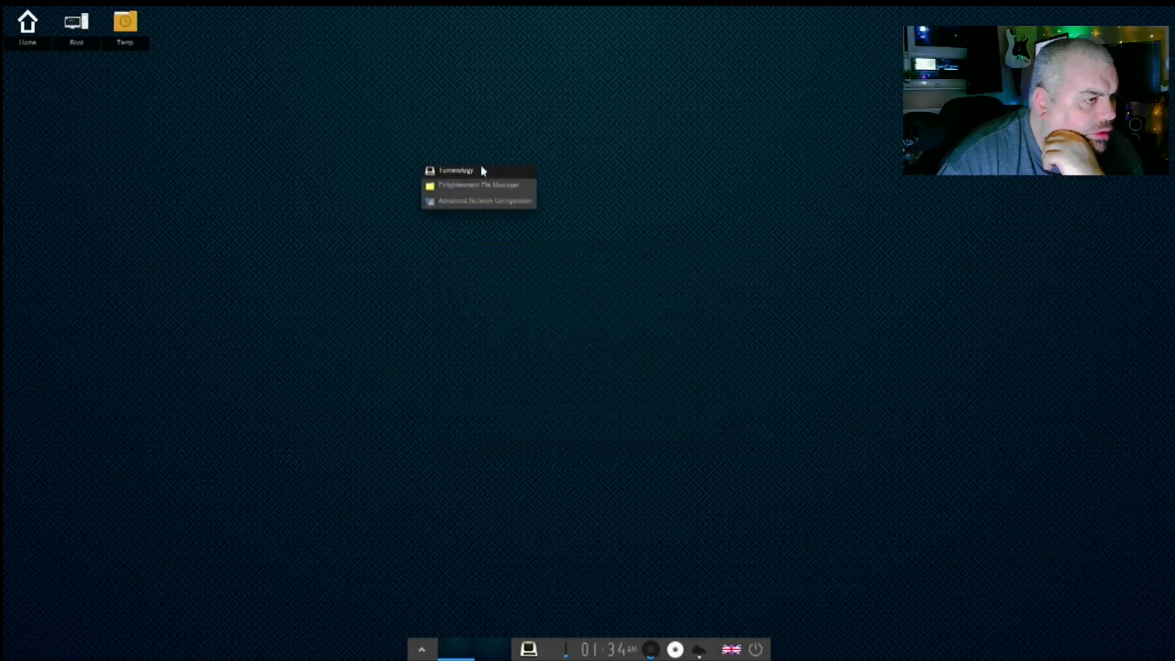
click(478, 202)
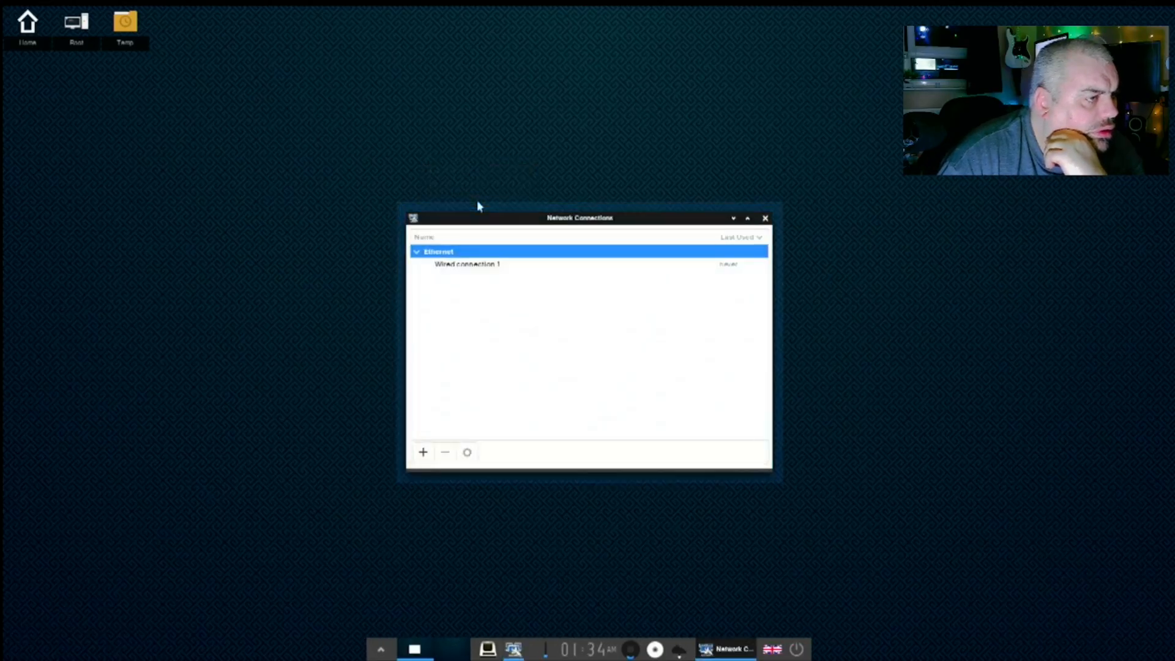
click(423, 453)
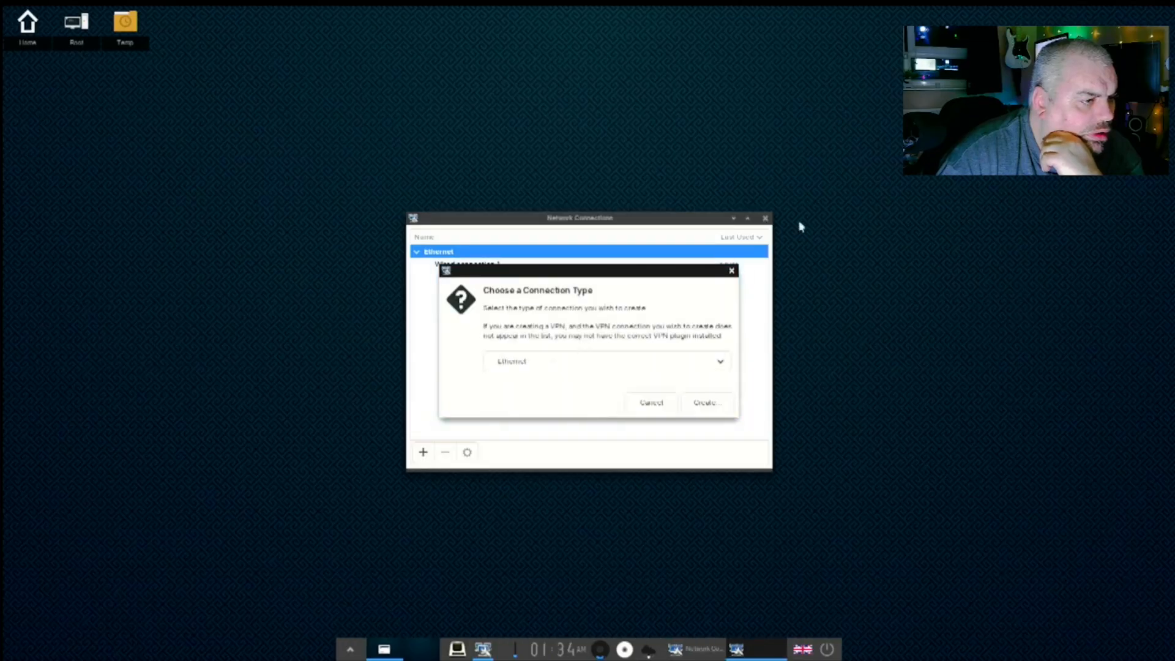
click(591, 362)
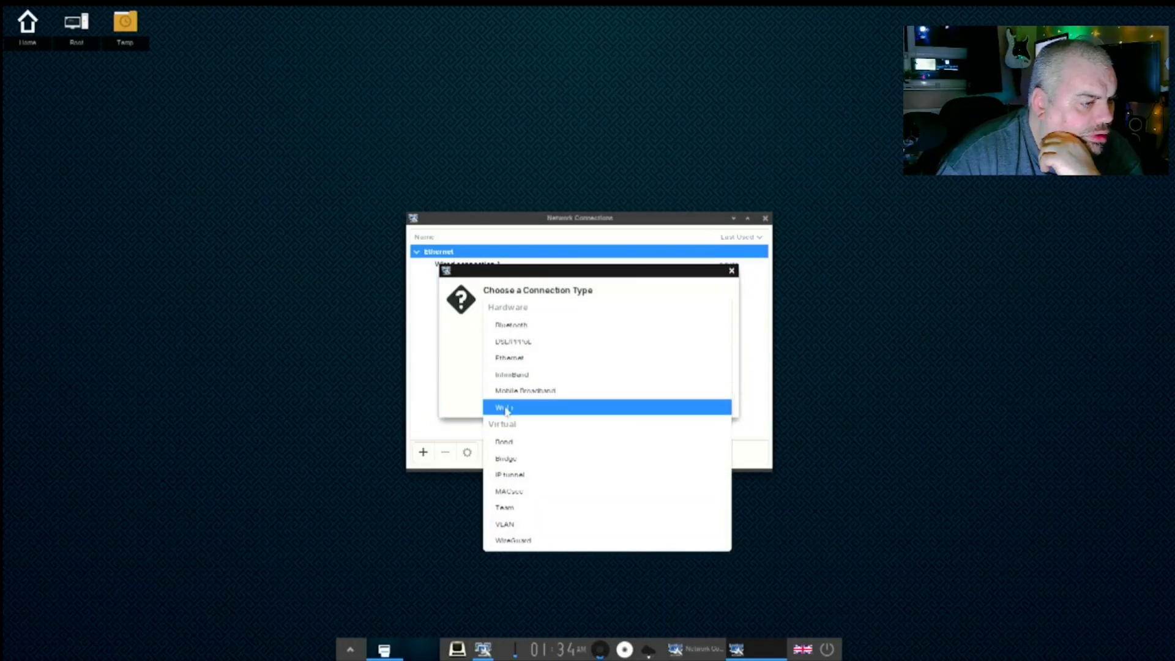
click(506, 408)
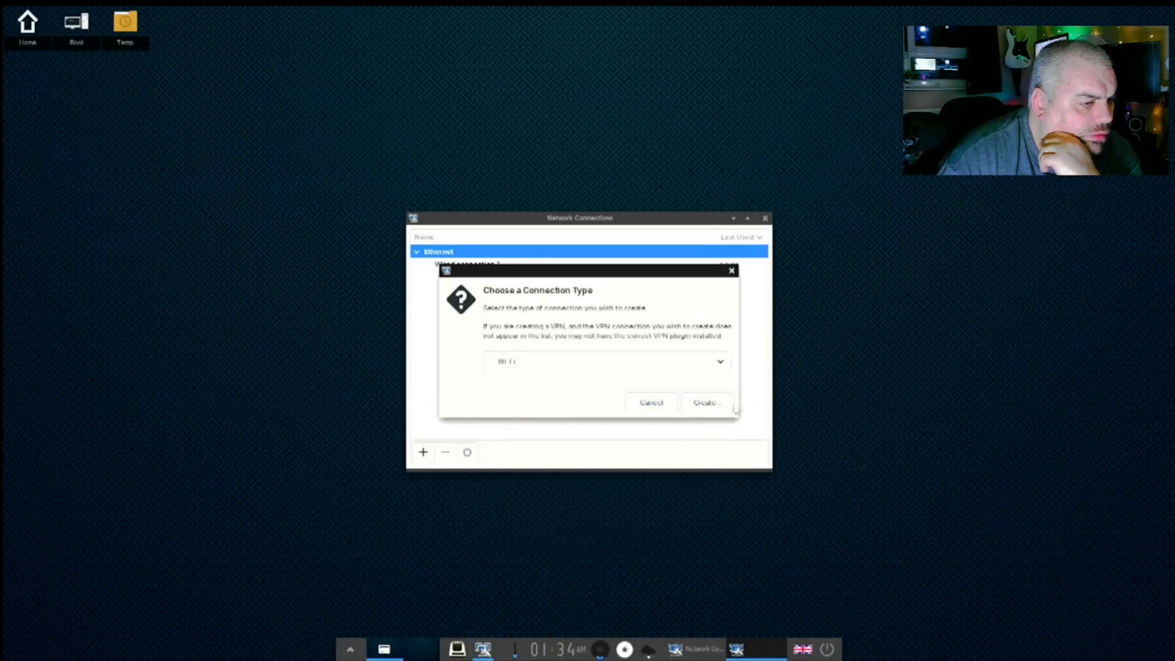
click(705, 402)
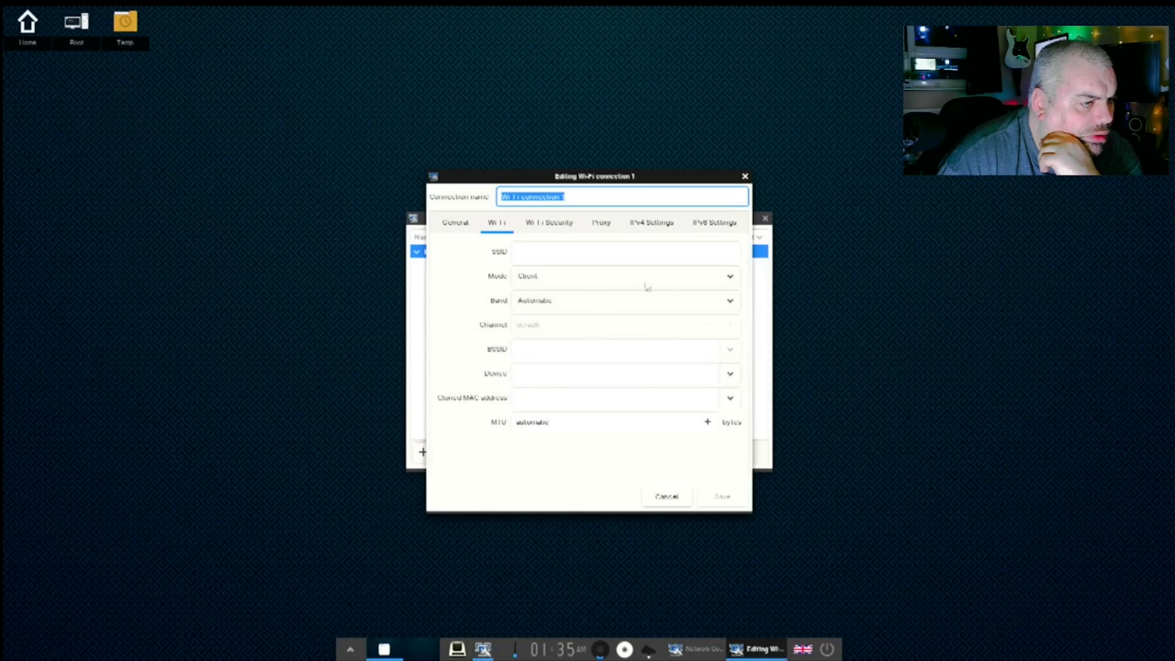
- Set Wi-Fi mode to Hotspot and band to B/G (2.4 GHz), then close the editor unsaved
click(714, 276)
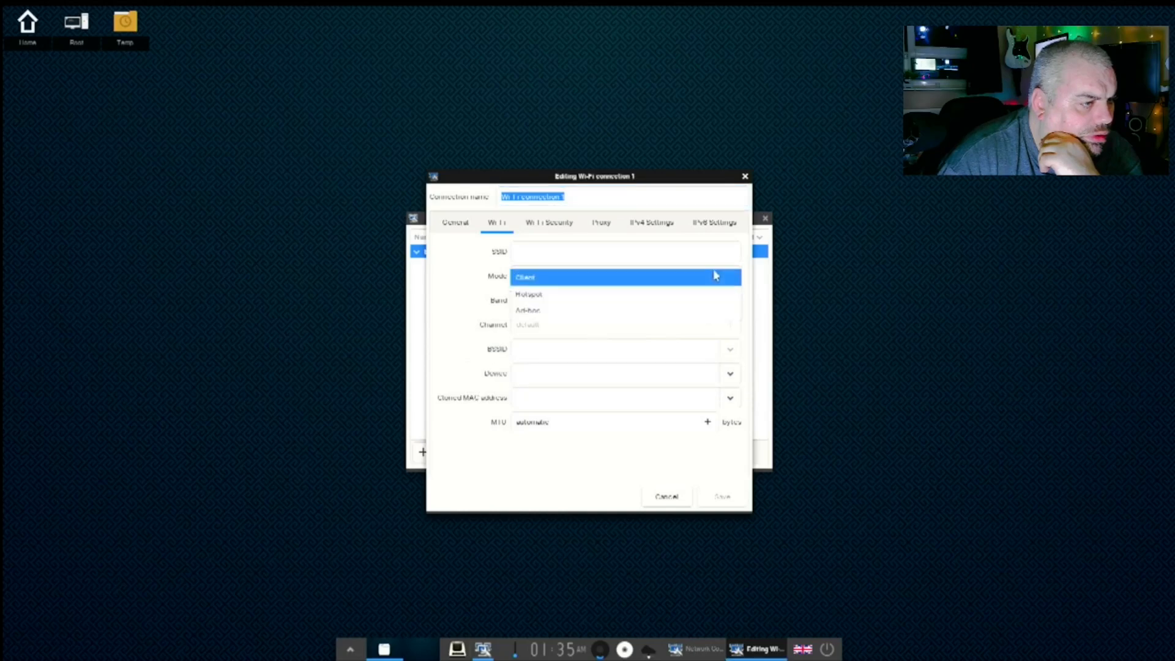
click(575, 295)
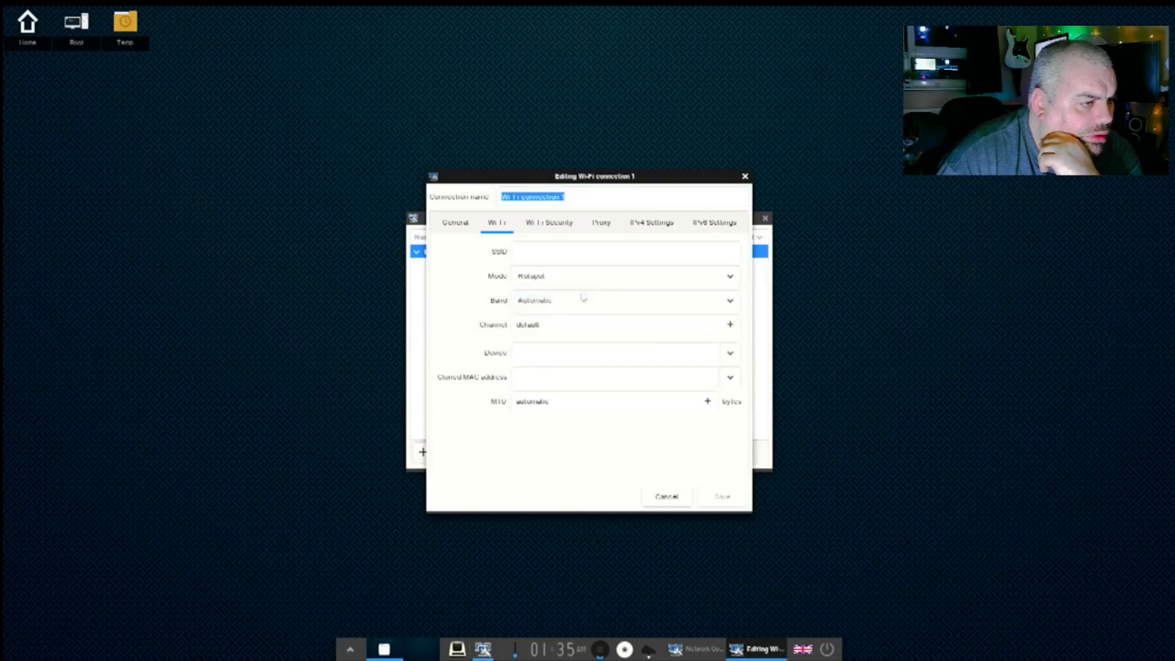
click(650, 310)
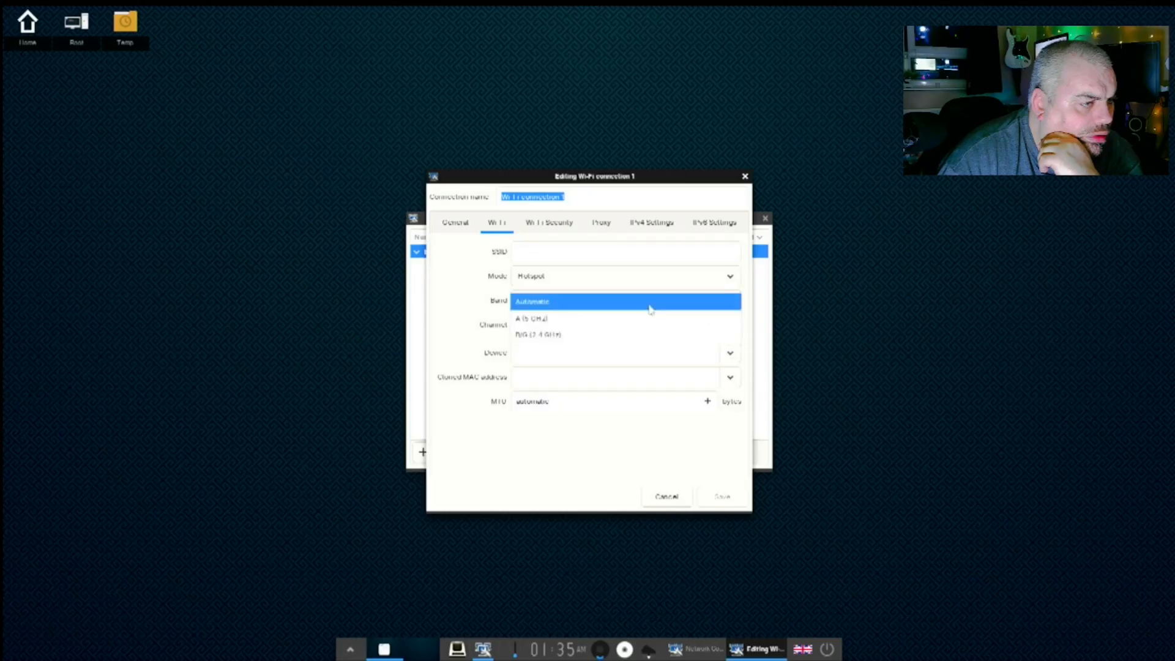
click(523, 336)
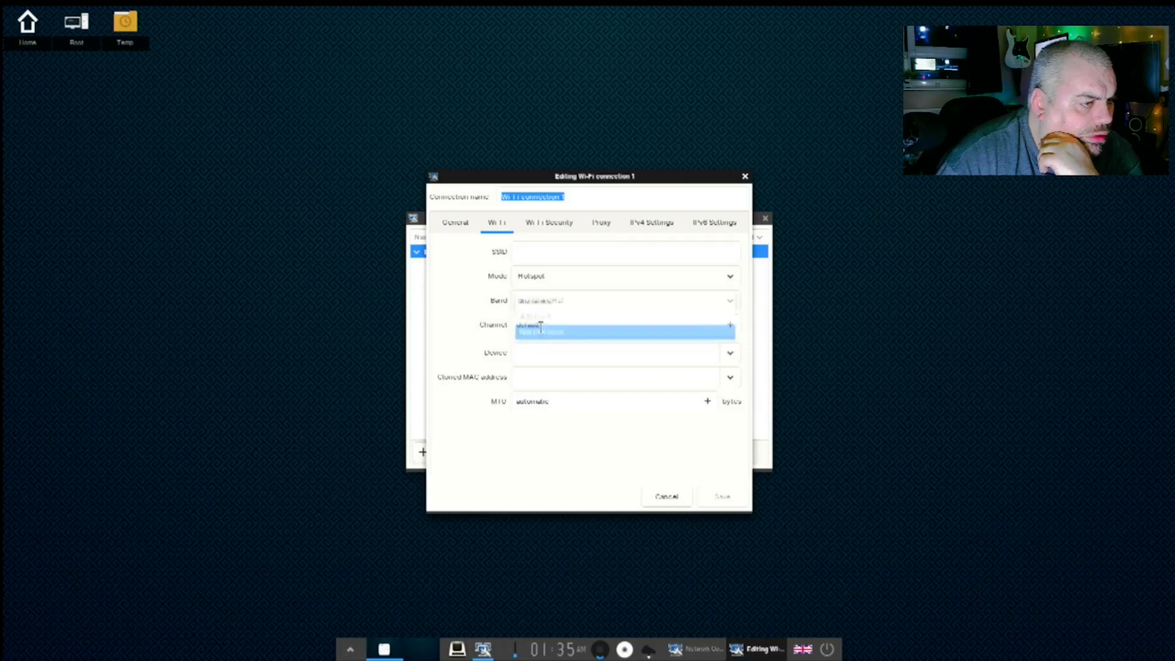
click(653, 325)
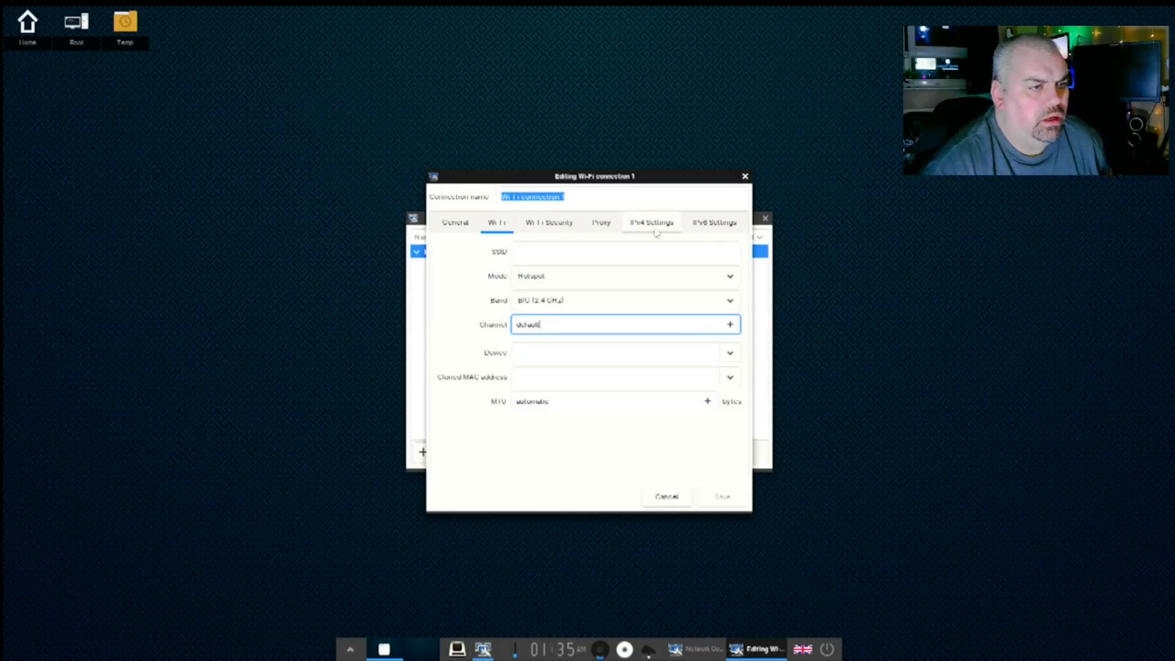
click(745, 177)
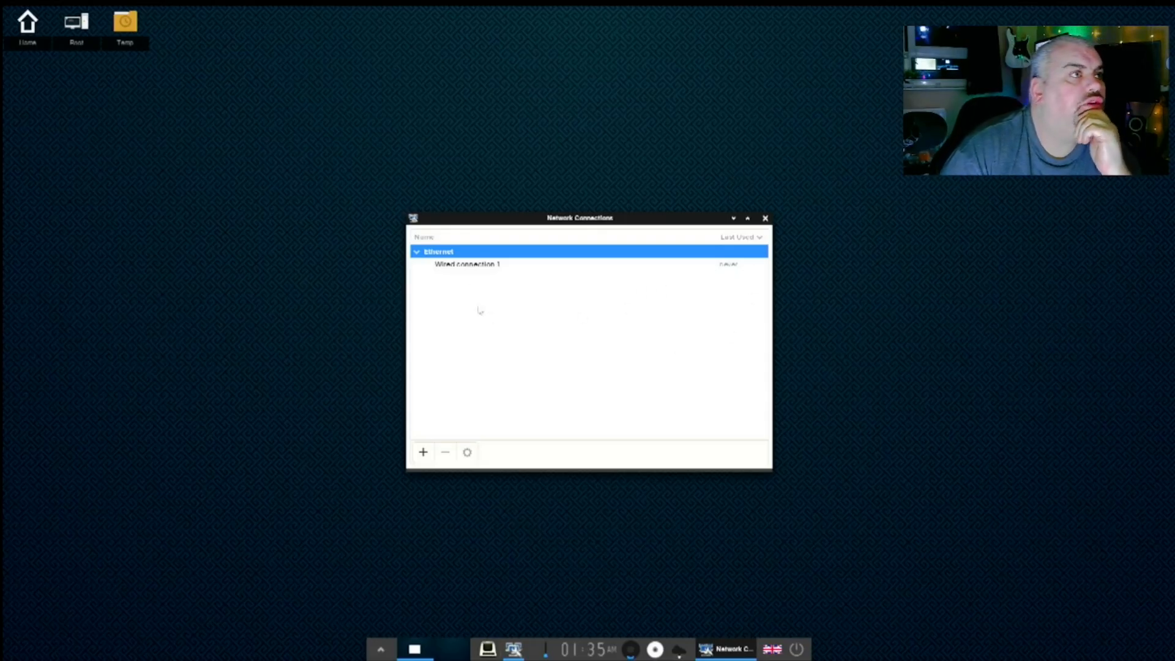
- From the taskbar's Main menu, browse the Settings > All submenus, then choose Settings > Modules
click(378, 645)
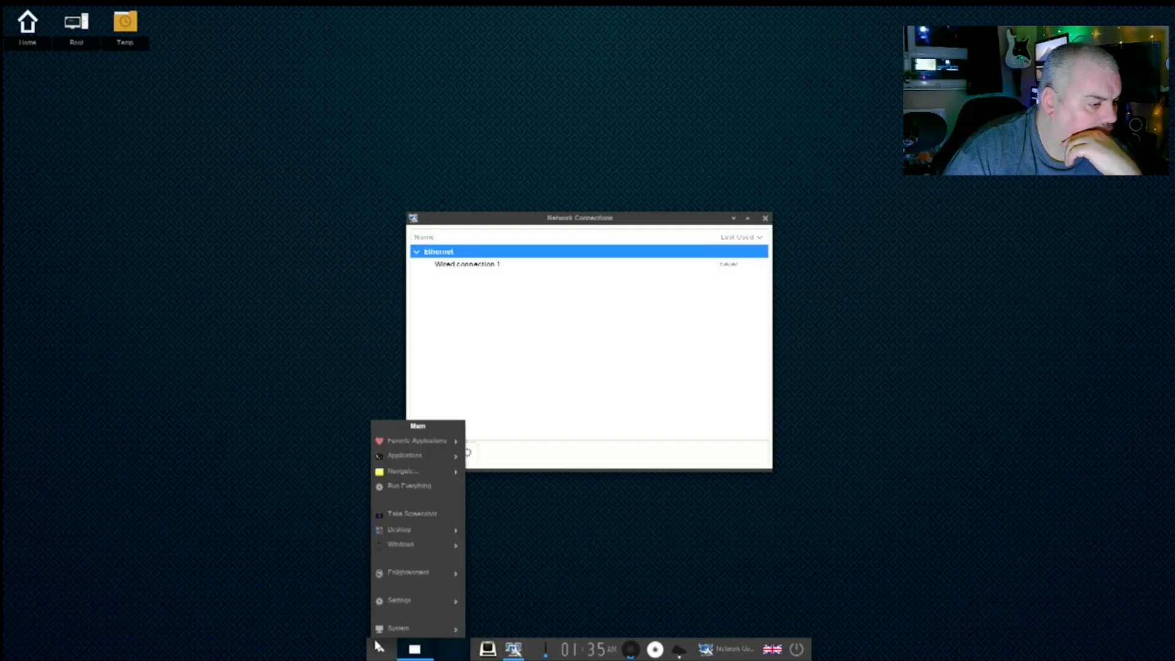
mouse_move(396, 630)
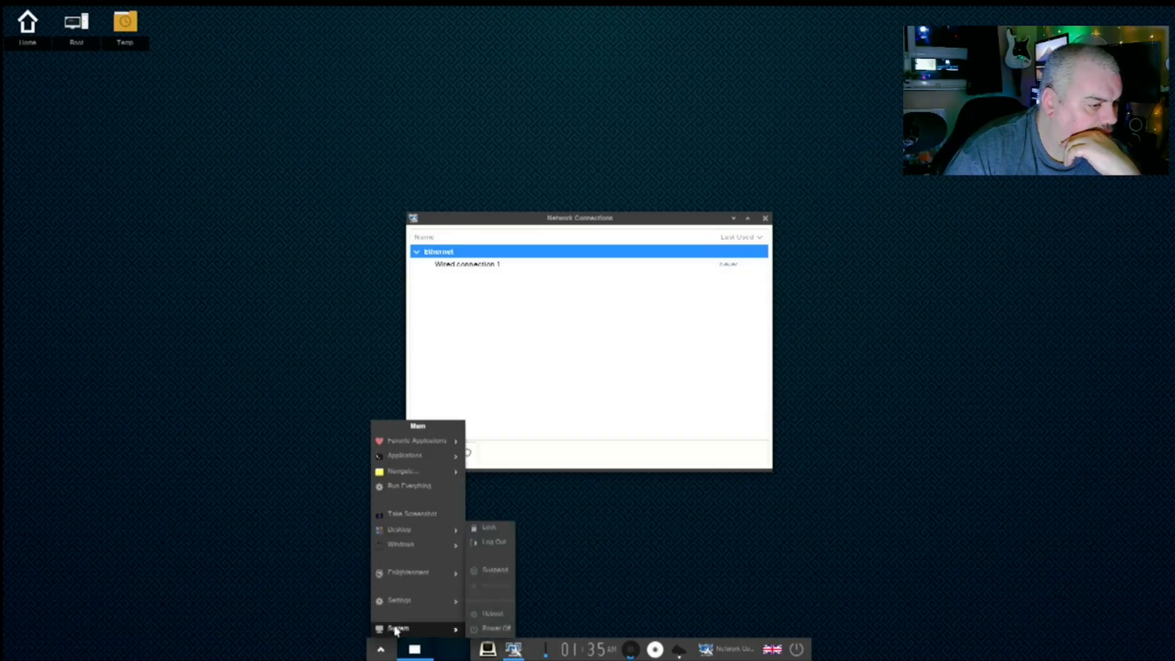
mouse_move(411, 606)
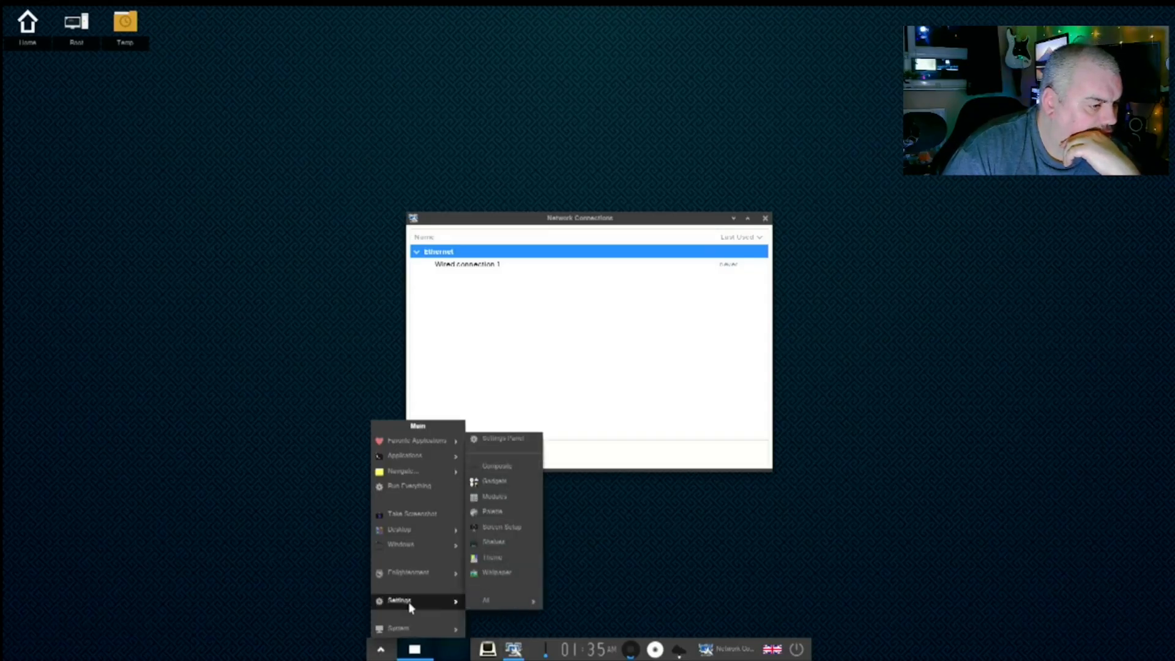
mouse_move(498, 604)
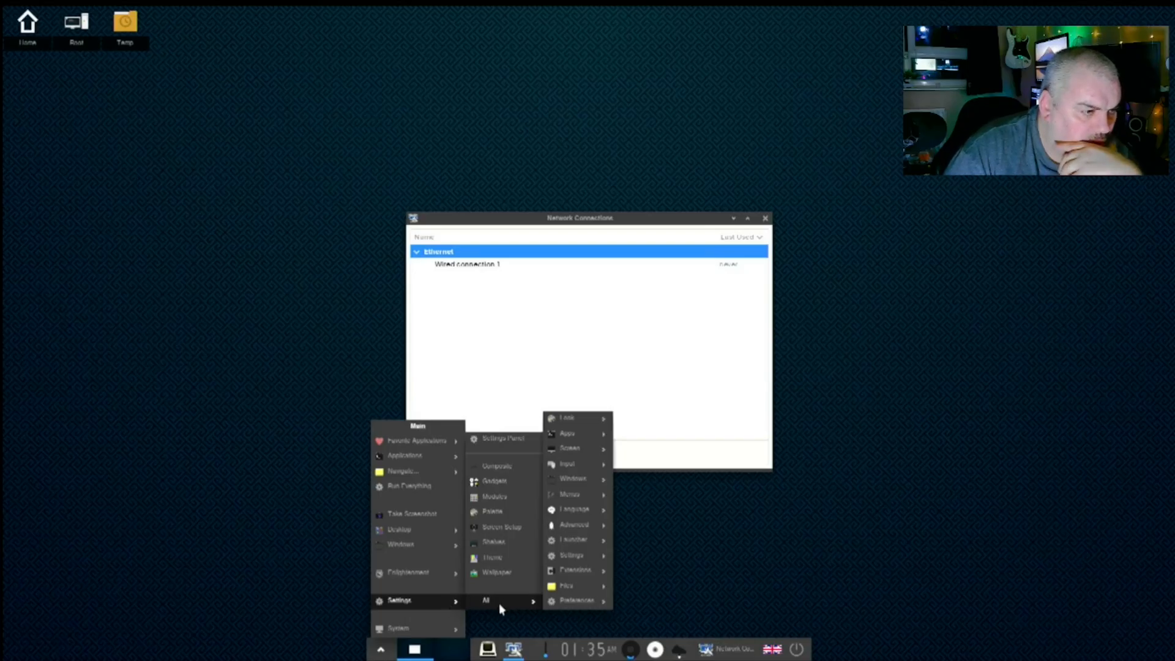
mouse_move(573, 561)
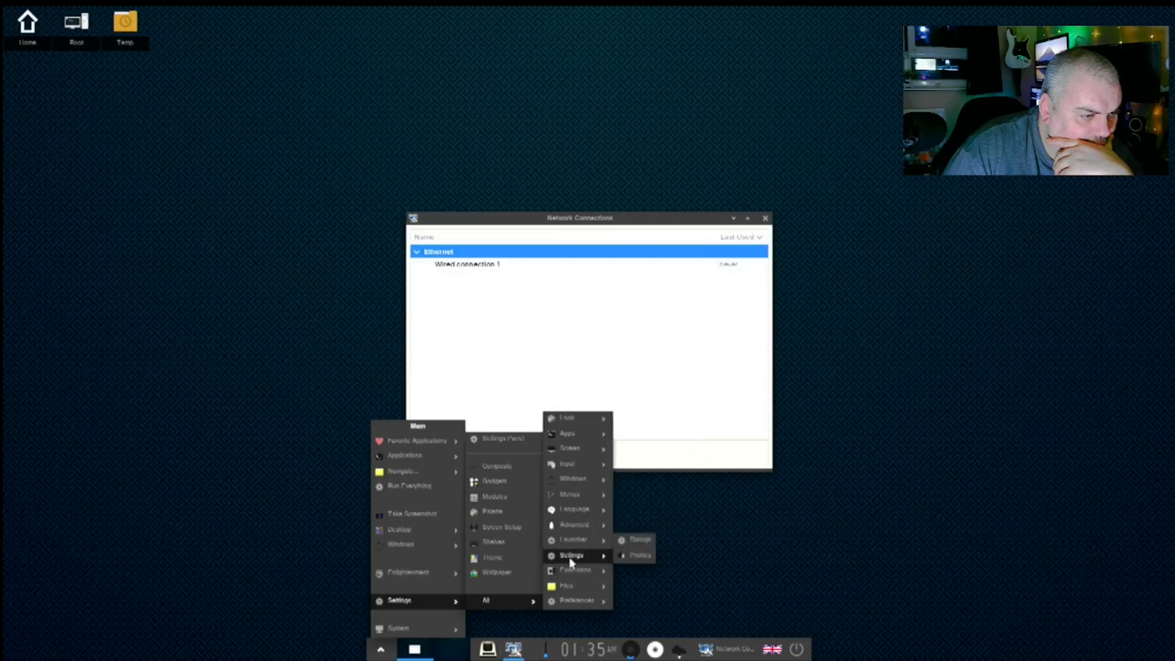
mouse_move(575, 454)
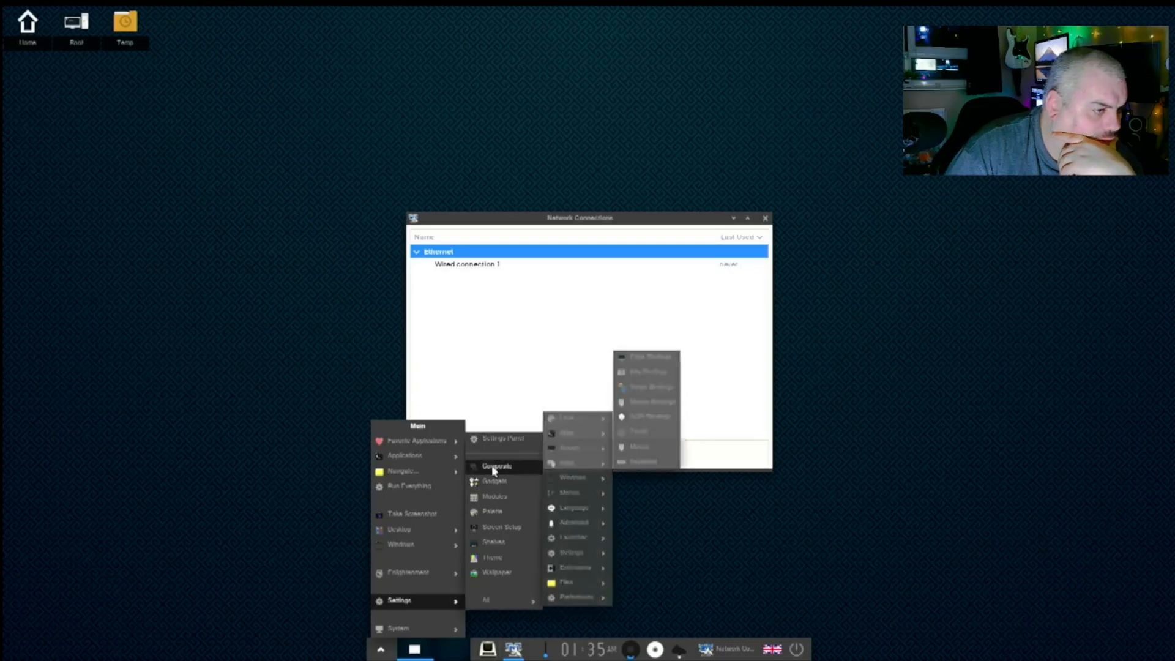
click(493, 497)
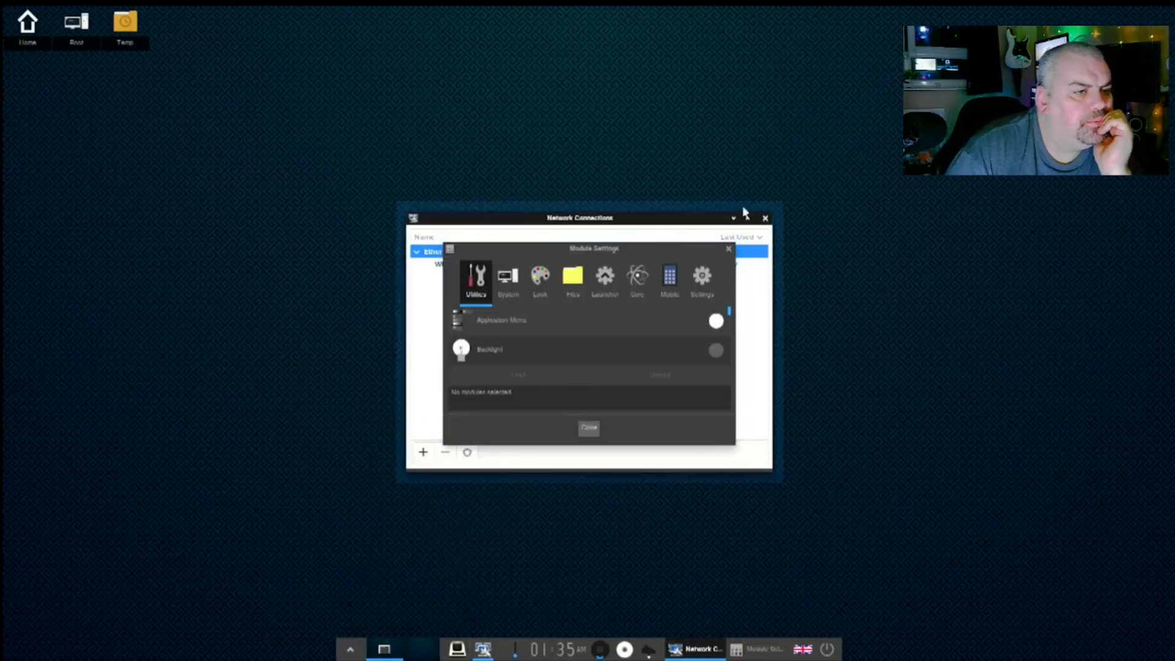
- Close Network Connections, then unload and reload Connection Manager in the System category
click(765, 219)
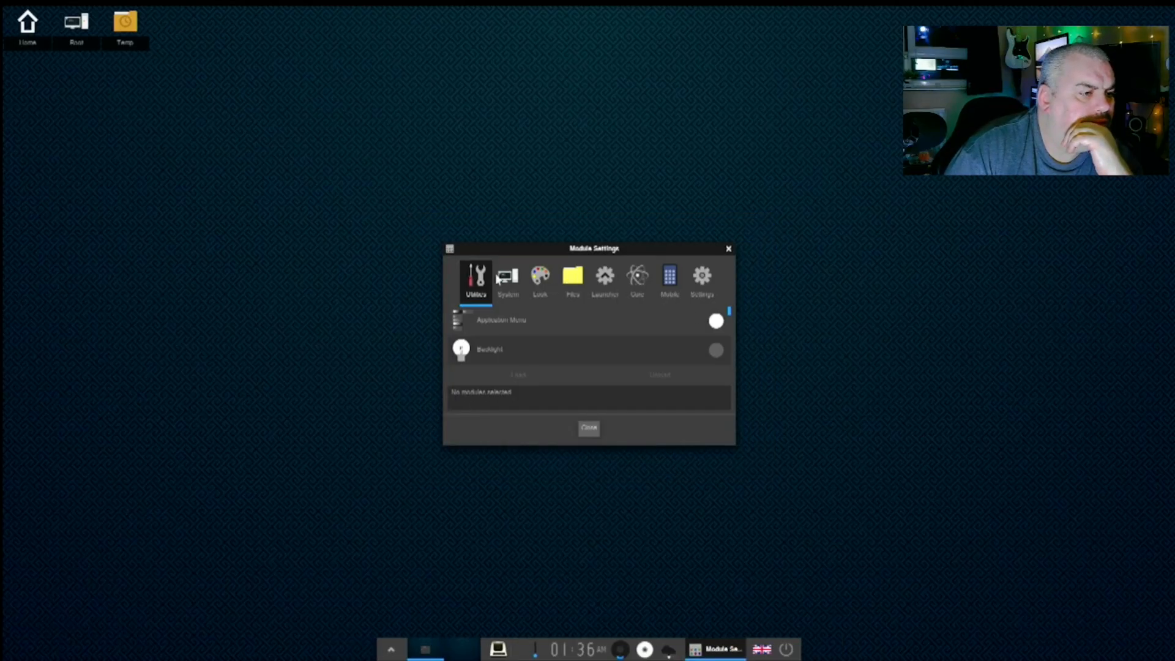
click(510, 281)
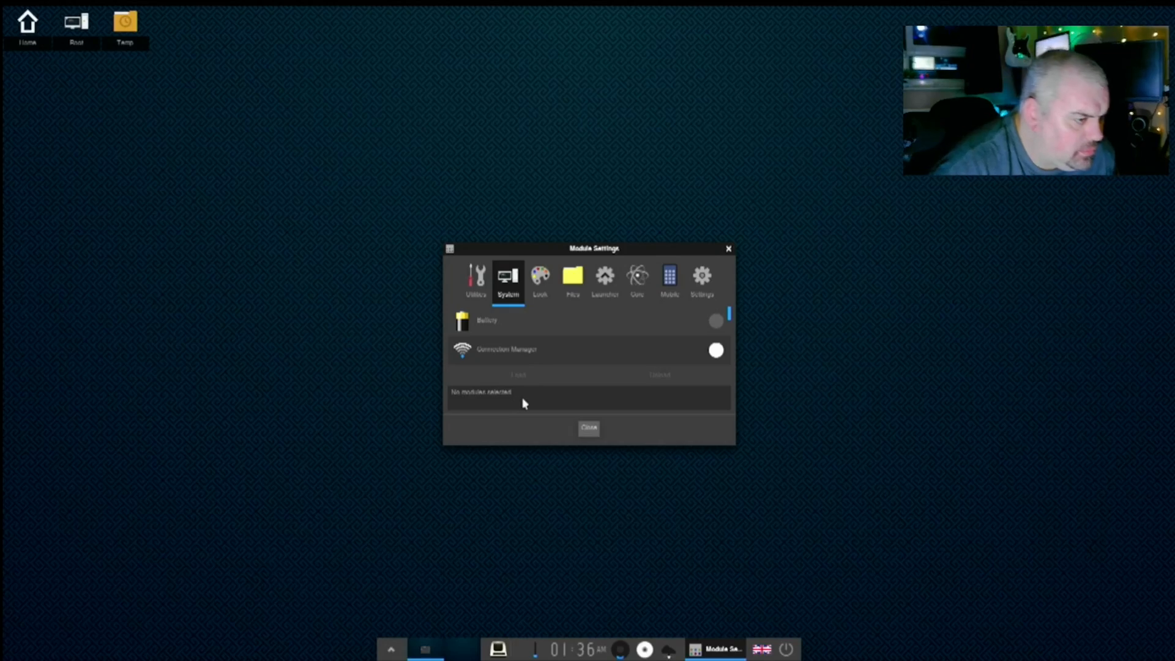
click(718, 350)
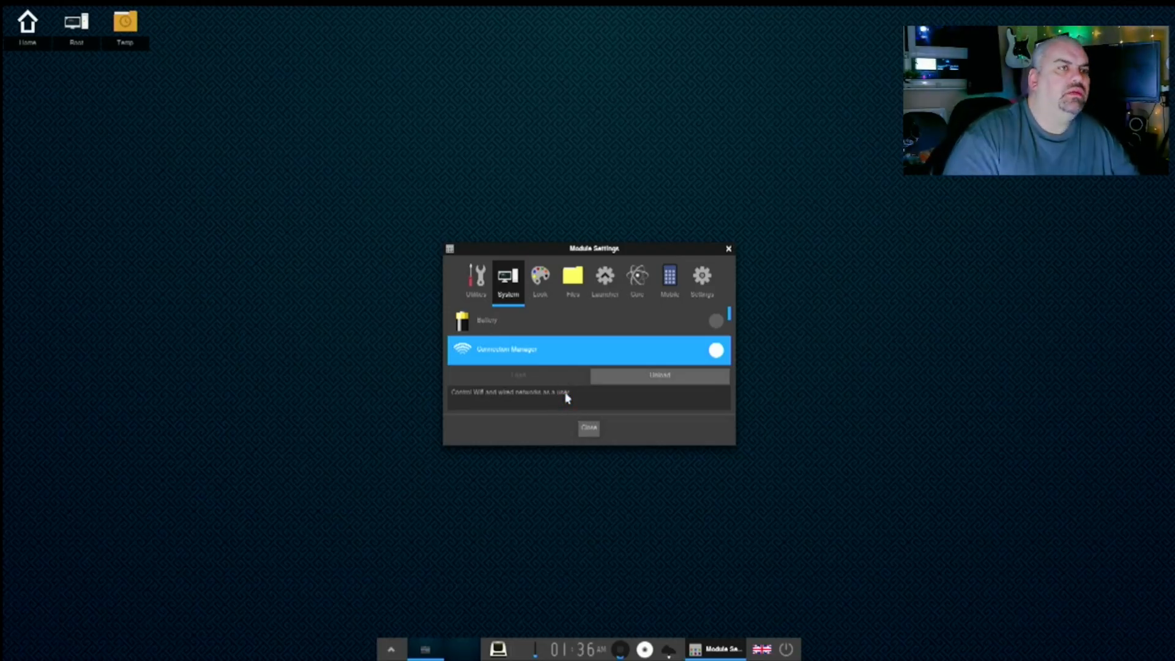
click(635, 378)
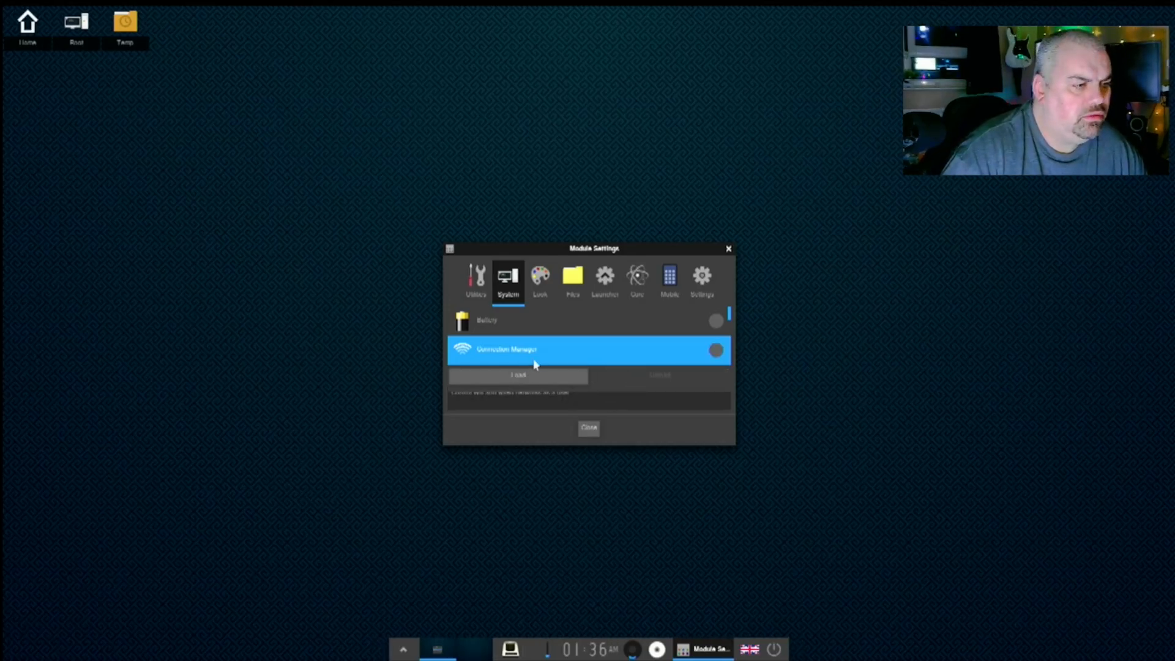
click(529, 377)
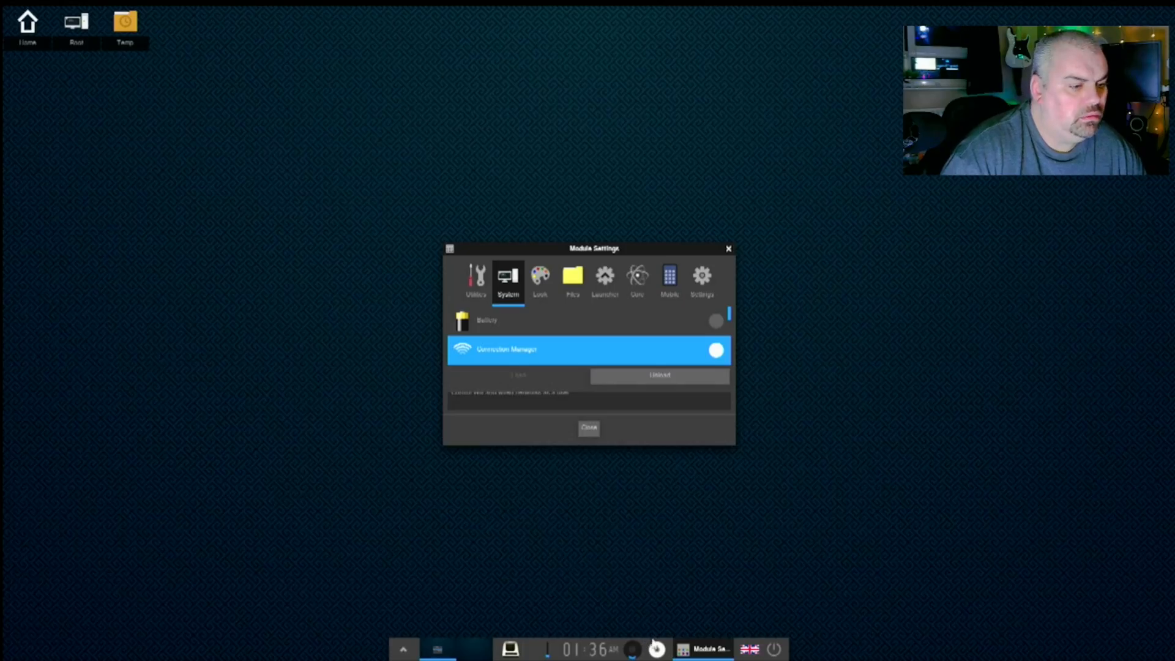
- Hide and restore Module Settings, unload and reload Connection Manager again, then close it
click(685, 647)
click(686, 648)
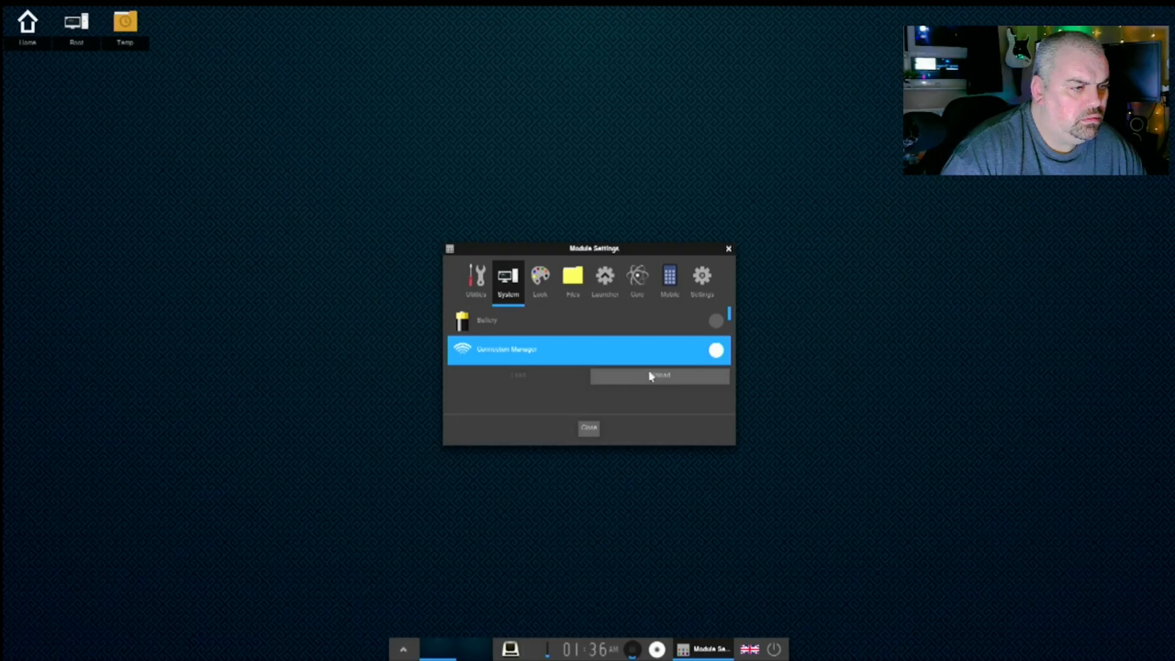
click(631, 381)
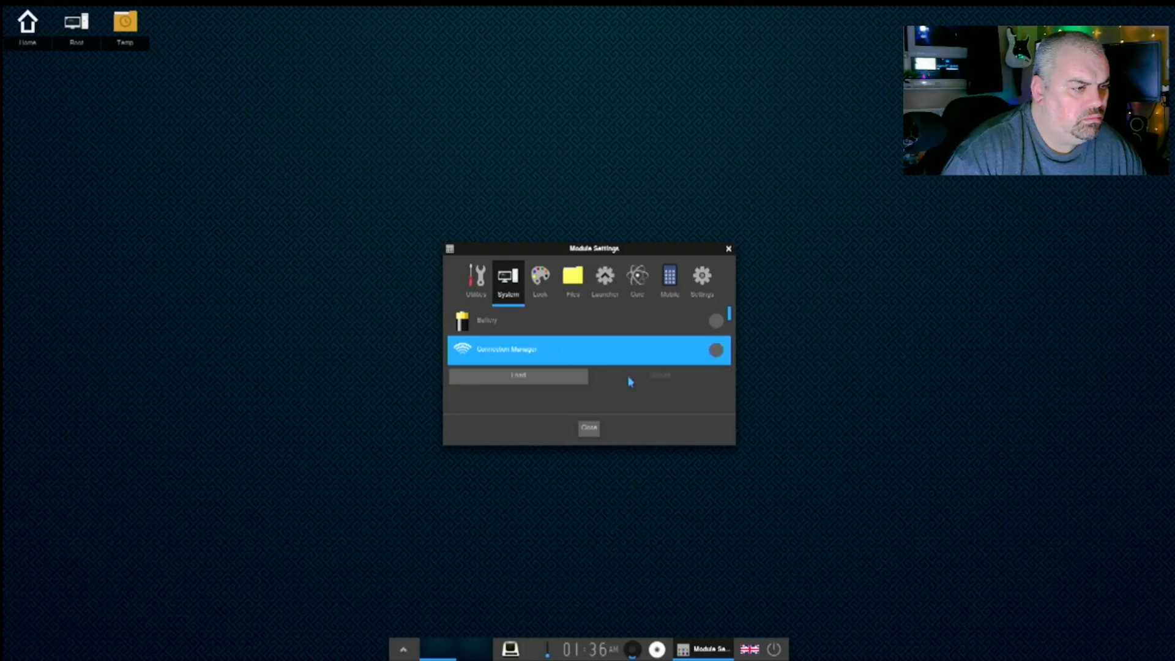
click(543, 380)
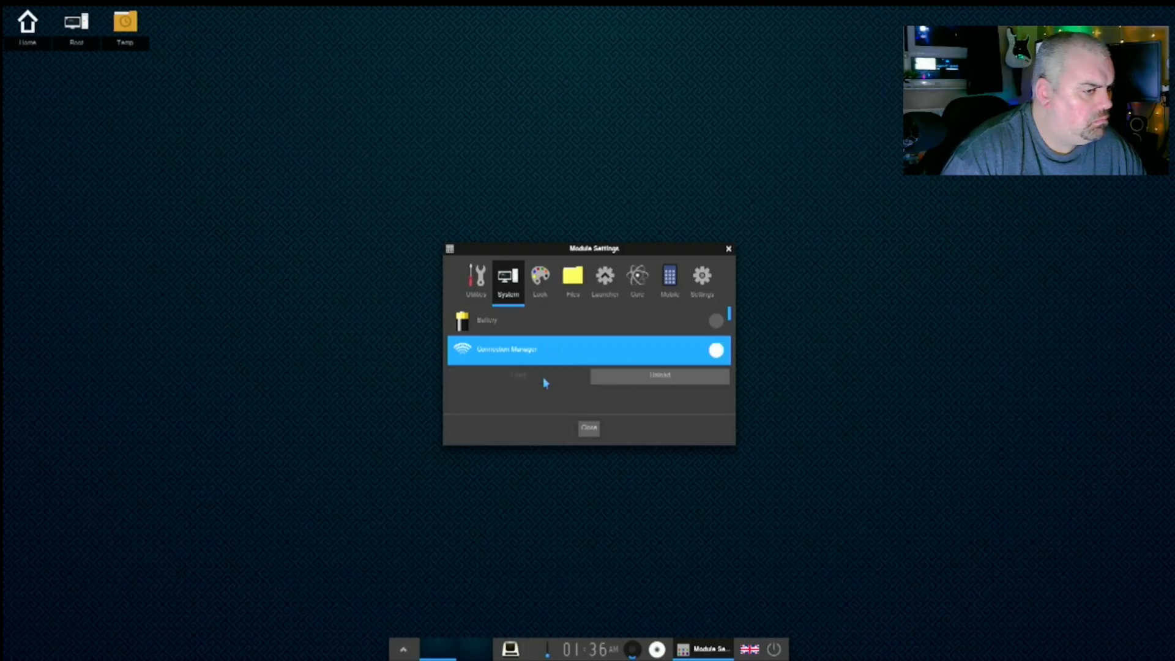
click(587, 427)
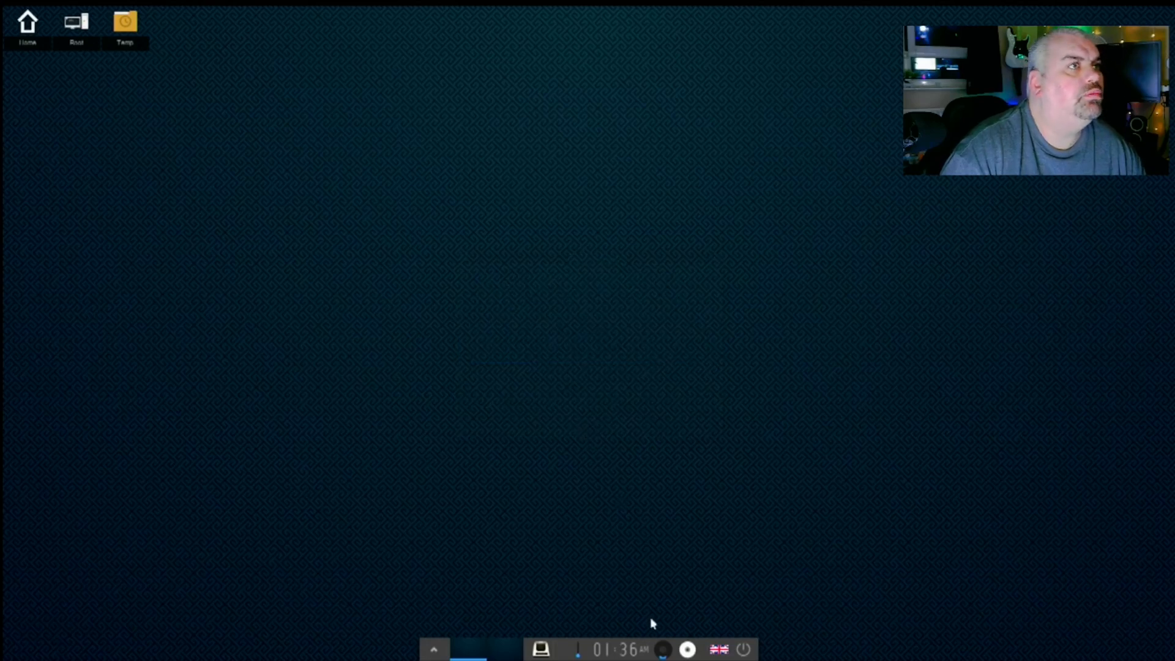
- Check the volume, music, calendar and power popups, dismissing each without changes
click(664, 650)
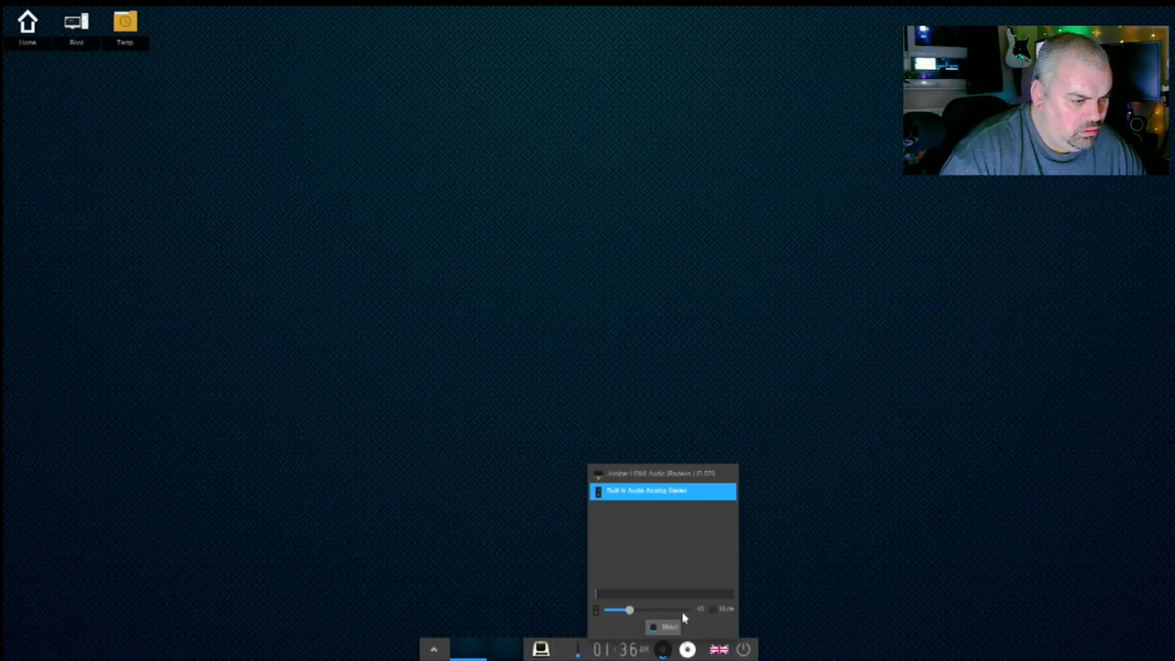
click(687, 650)
click(688, 648)
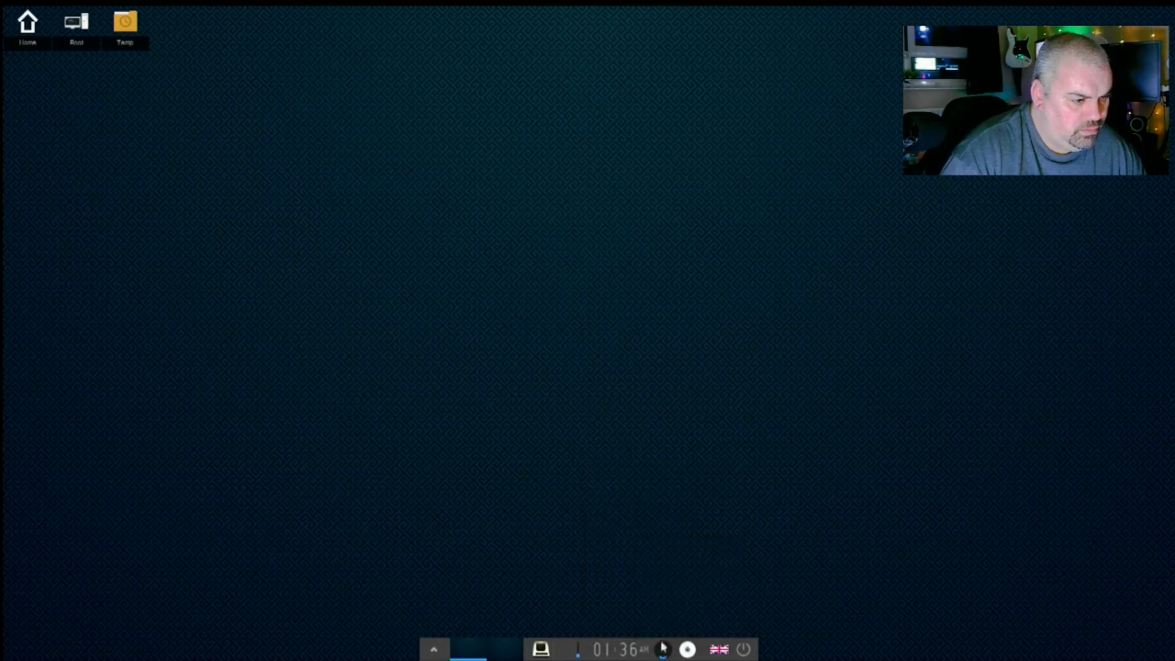
click(634, 648)
click(633, 648)
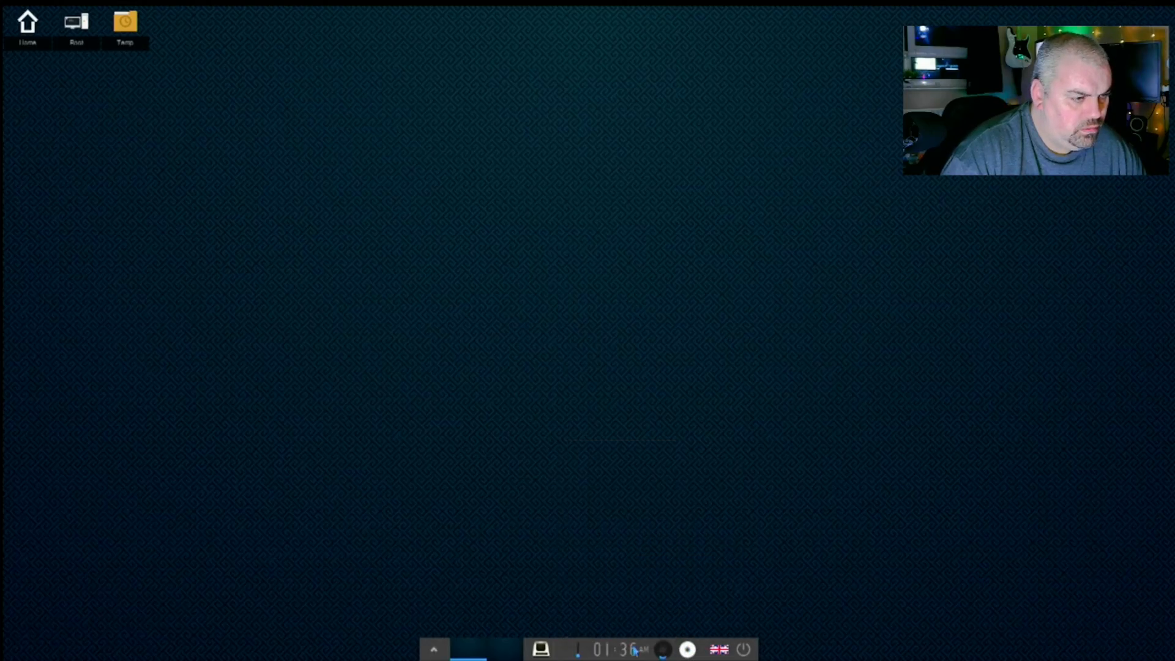
click(745, 651)
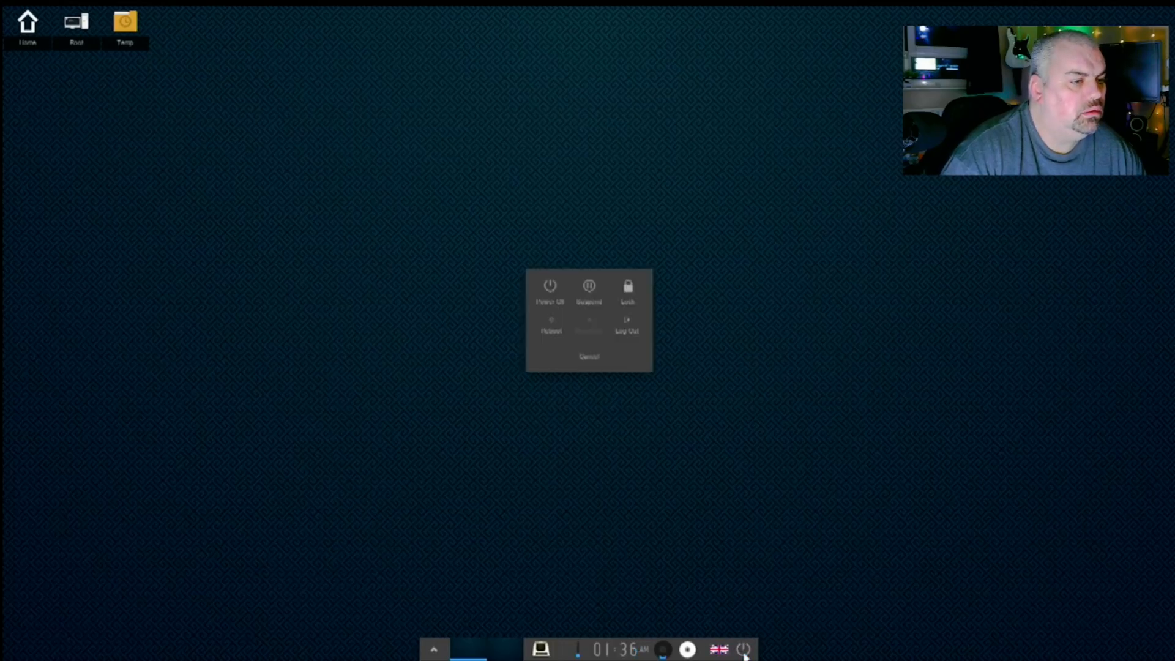
click(745, 654)
- Dismiss the desktop favourites menu, then show the Main menu's Settings submenu
right_click(434, 295)
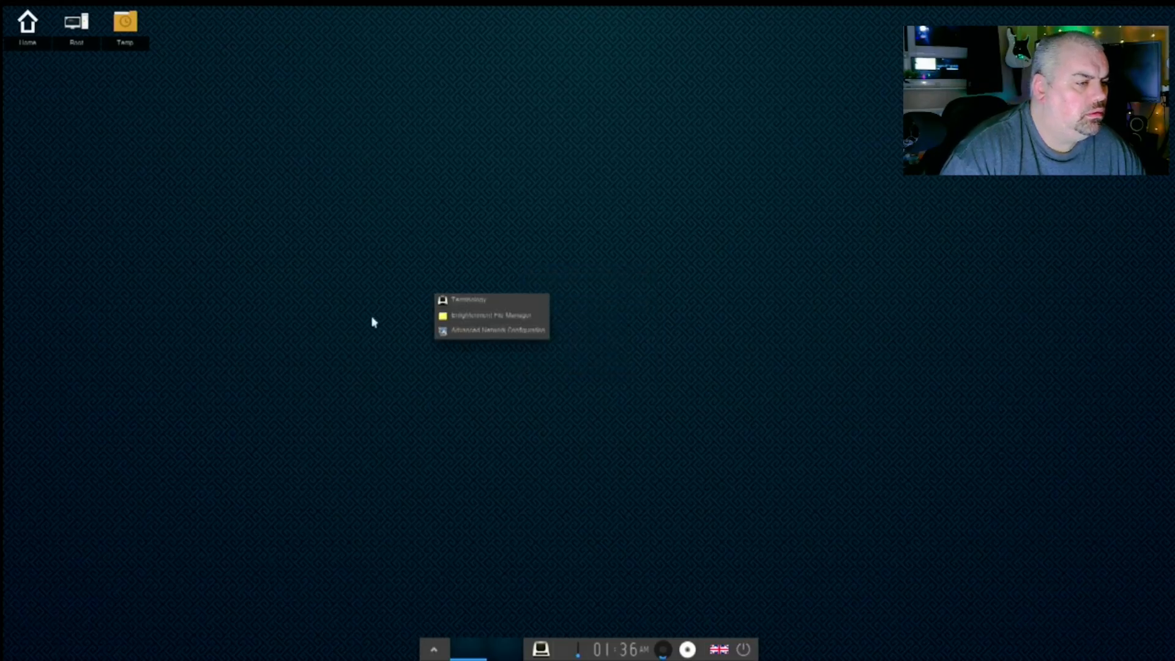
click(299, 382)
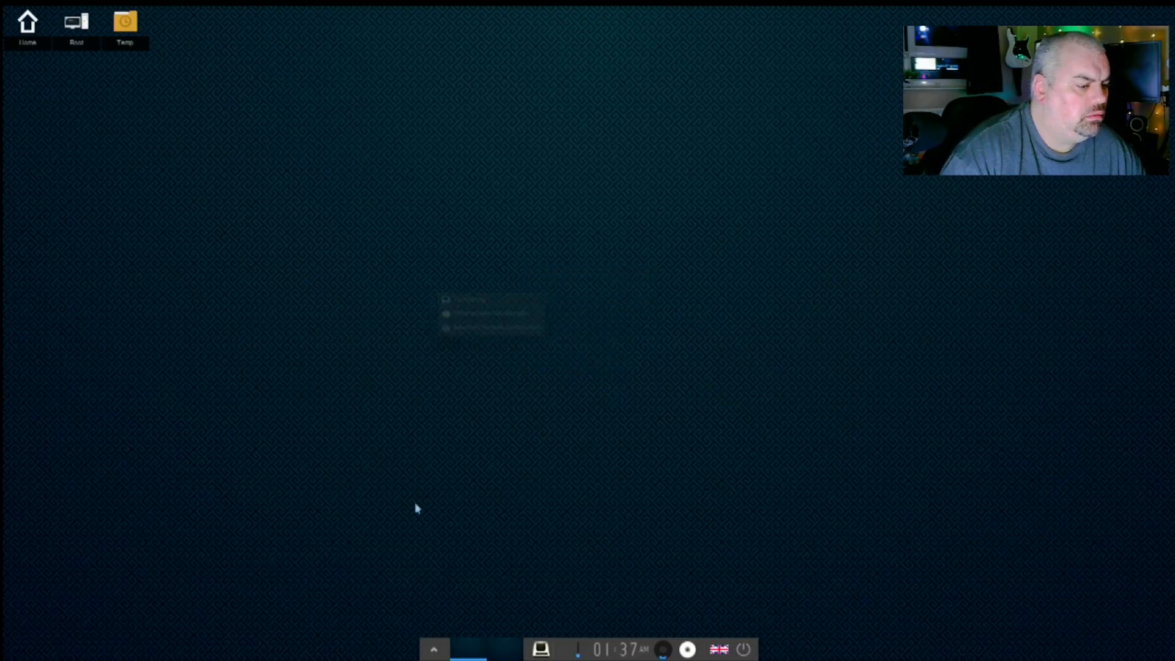
click(476, 280)
mouse_move(512, 467)
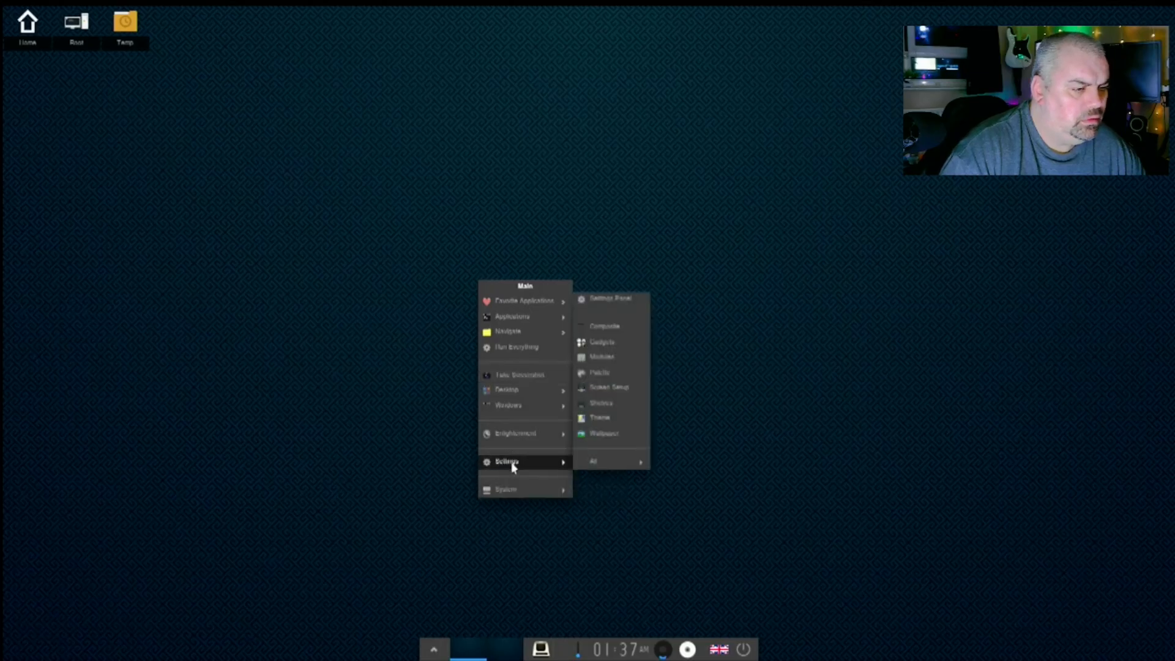
- Open Module Settings and select Connection Manager in the System module list
click(599, 357)
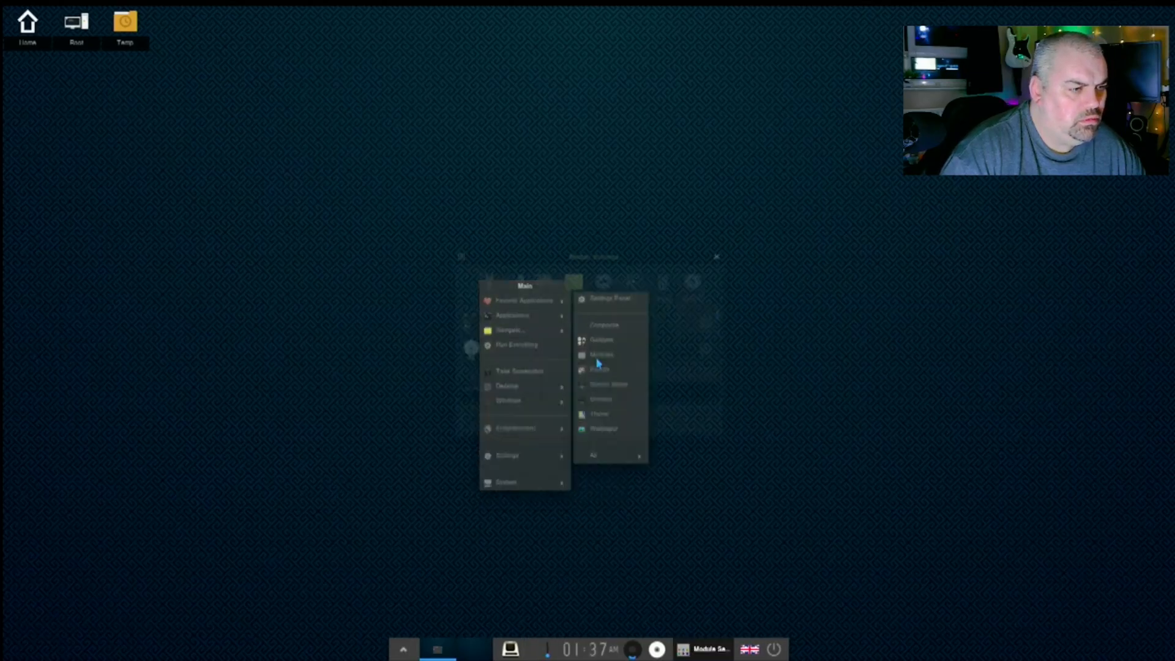
click(522, 289)
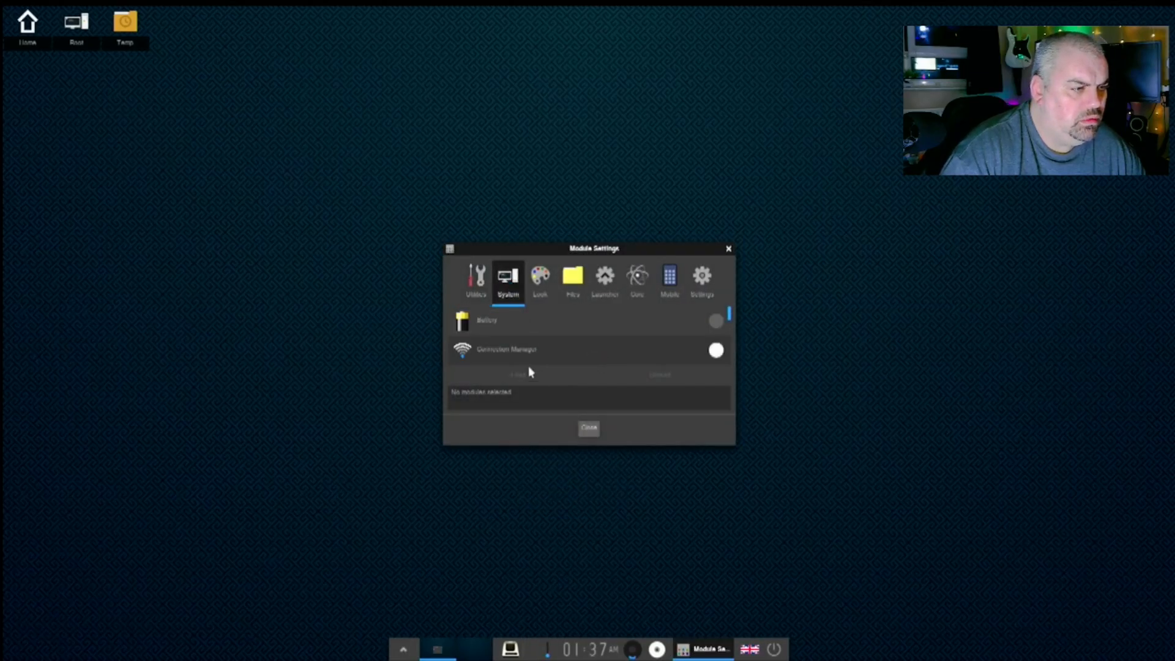
click(567, 356)
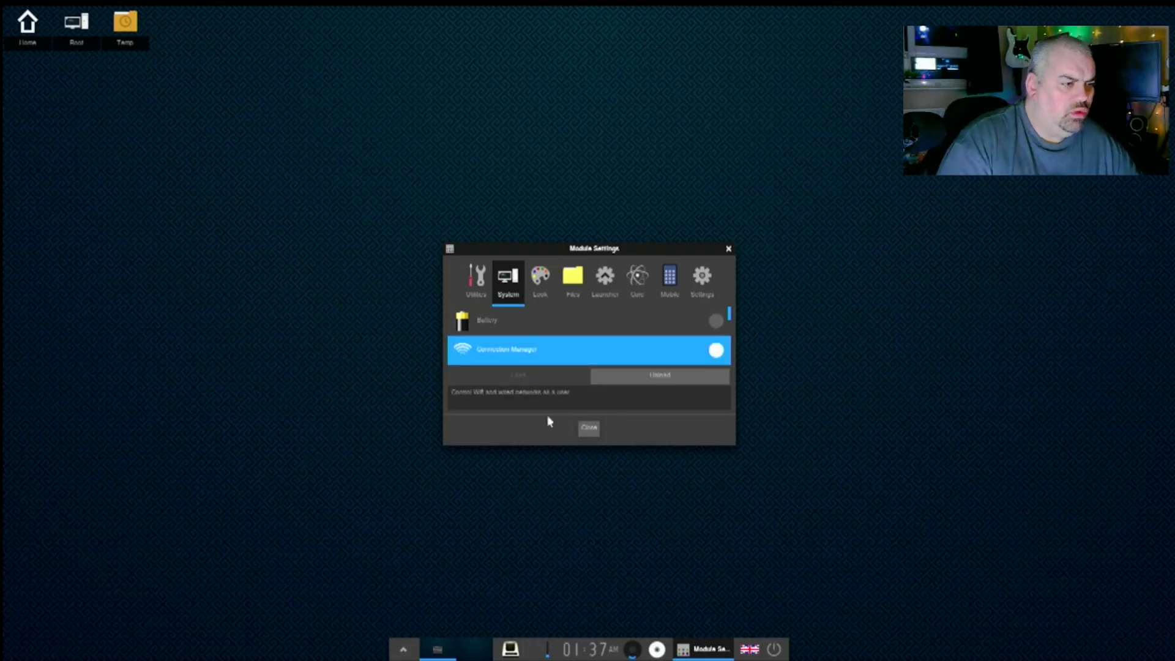
scroll(476, 355, down, 2)
scroll(478, 358, down, 2)
scroll(479, 358, down, 1)
scroll(481, 353, up, 1)
scroll(481, 353, down, 2)
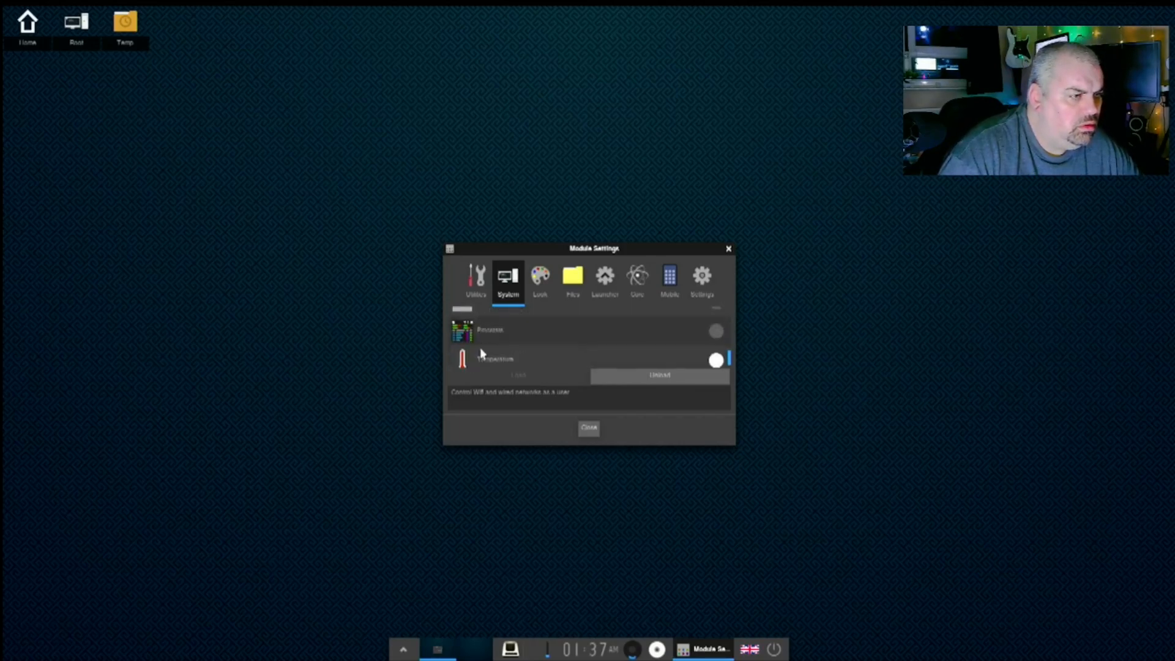
scroll(490, 351, down, 1)
scroll(509, 350, up, 1)
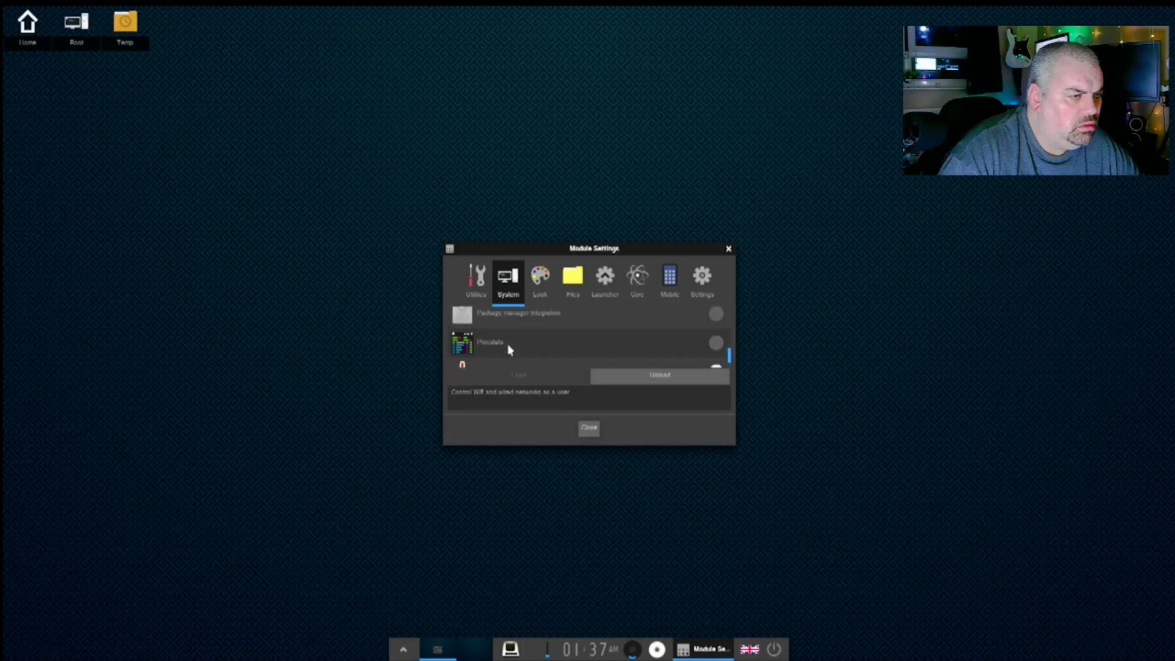
scroll(509, 350, up, 2)
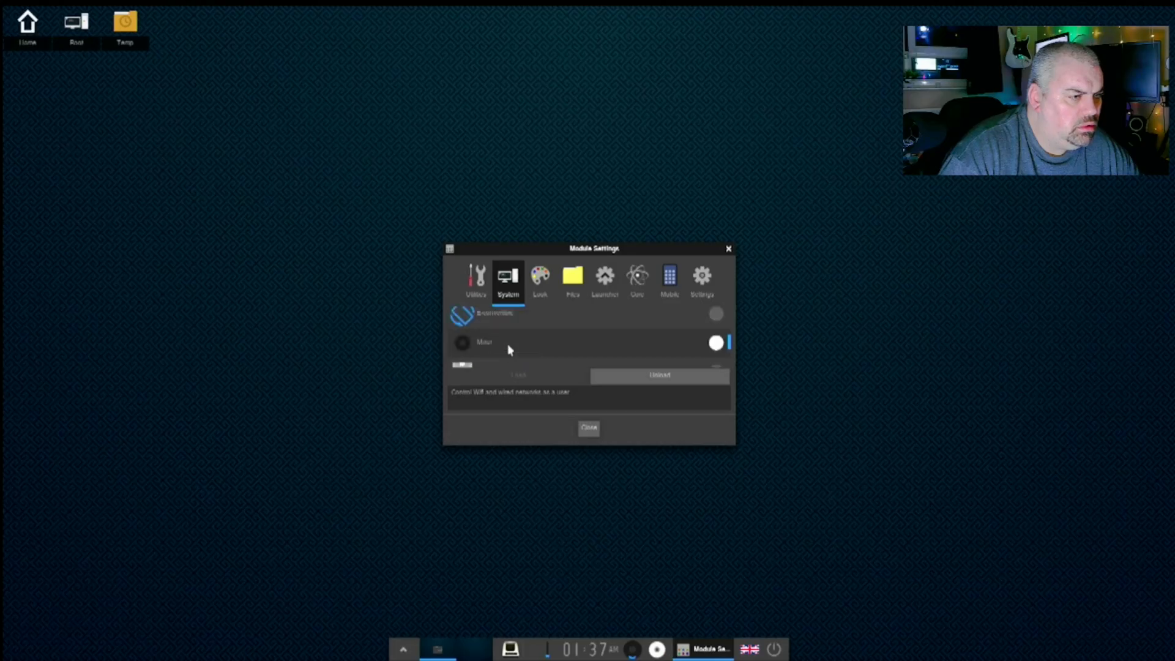
scroll(509, 350, up, 1)
scroll(509, 350, up, 2)
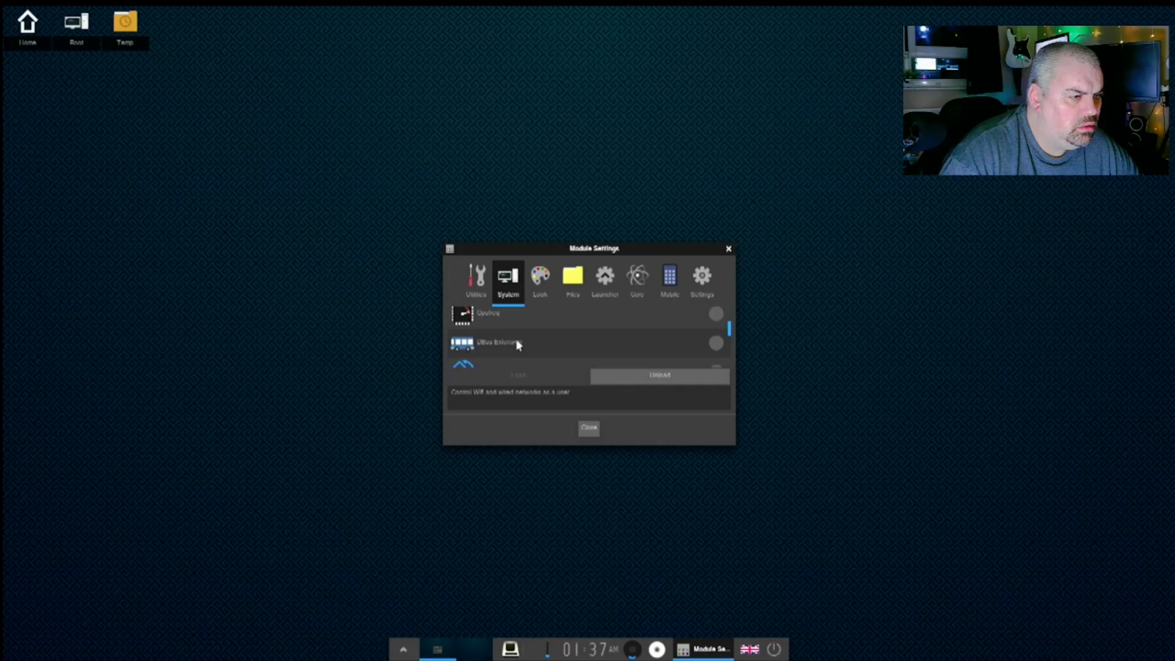
scroll(517, 345, up, 1)
scroll(517, 344, up, 1)
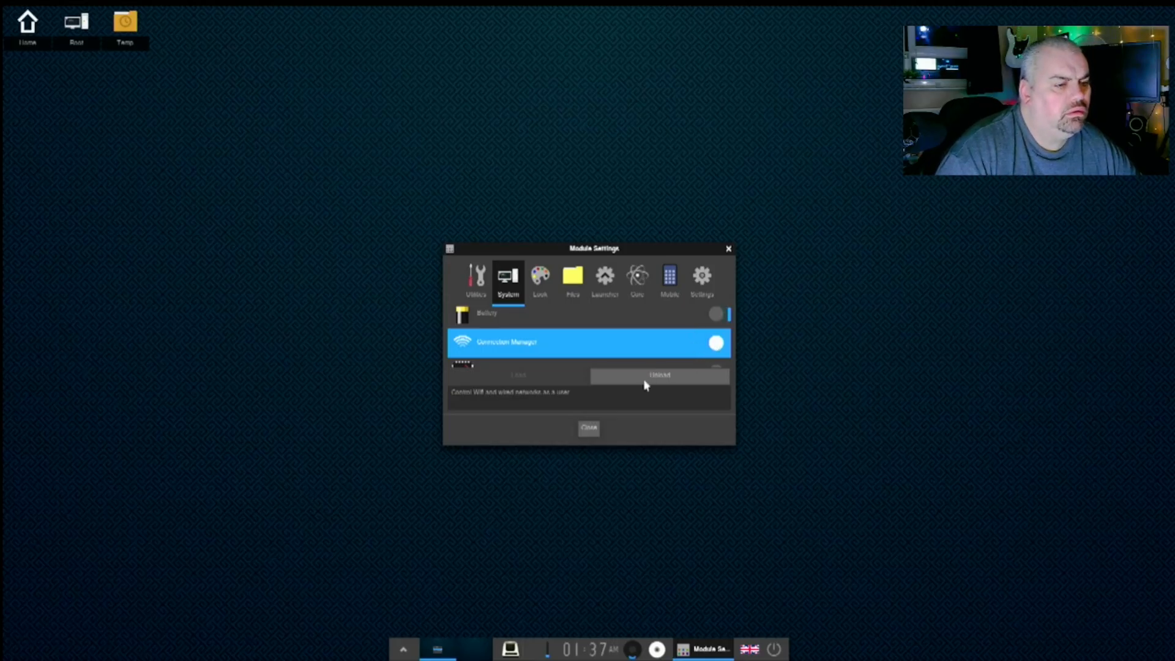
- Unload and reload Connection Manager, then close Module Settings
click(611, 378)
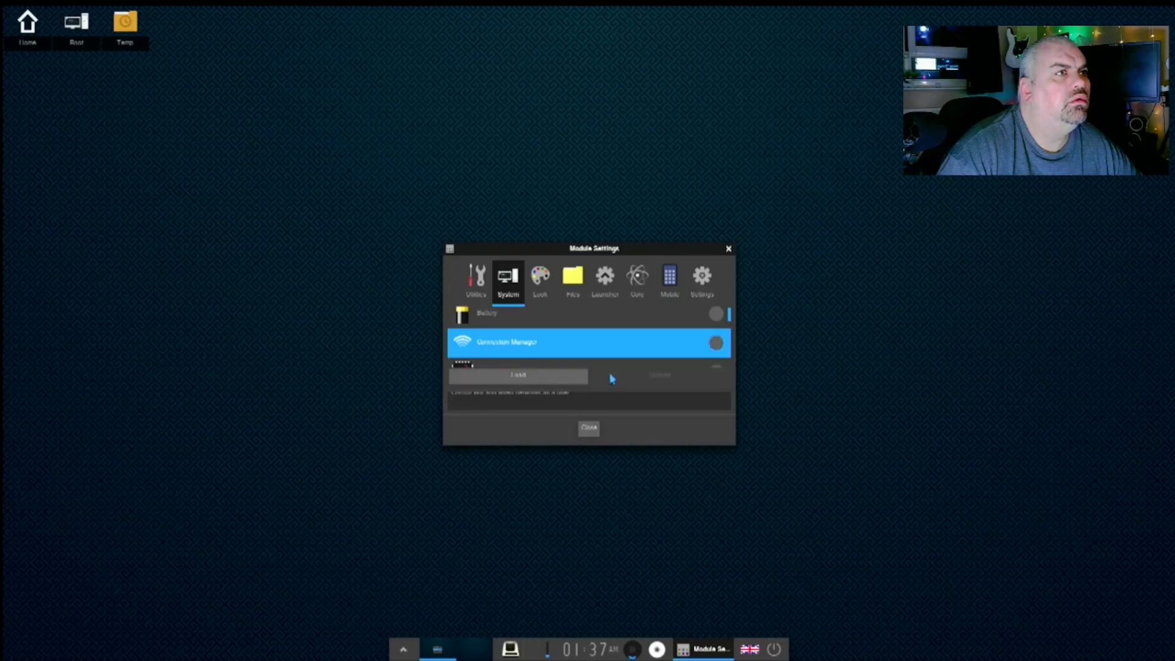
click(542, 382)
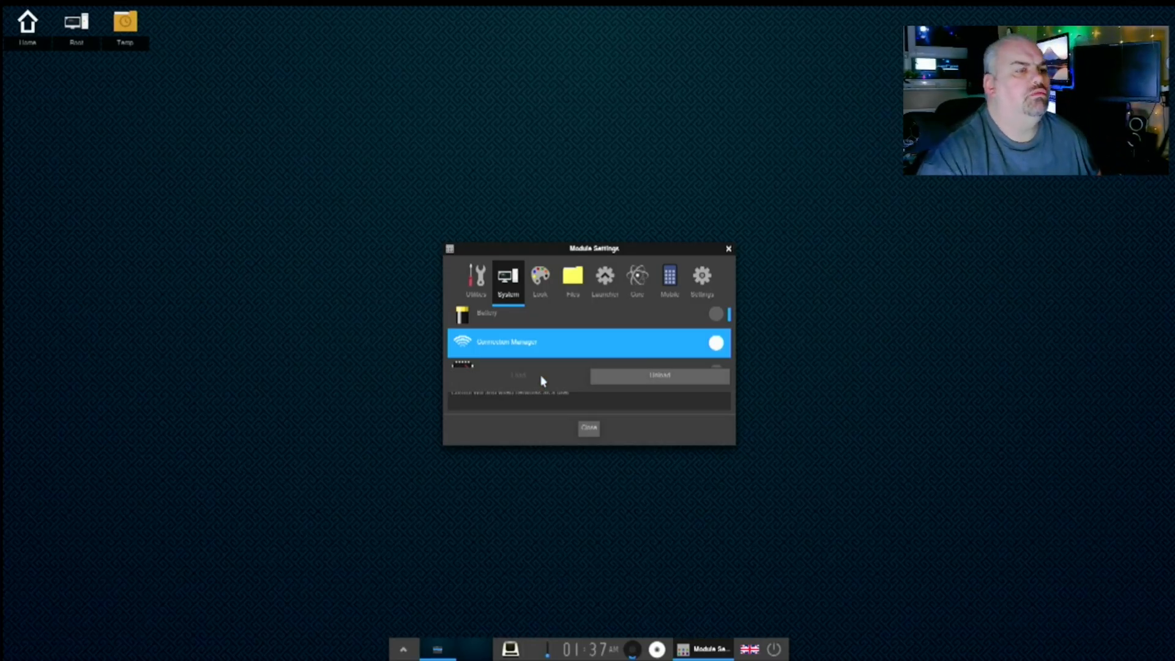
click(587, 429)
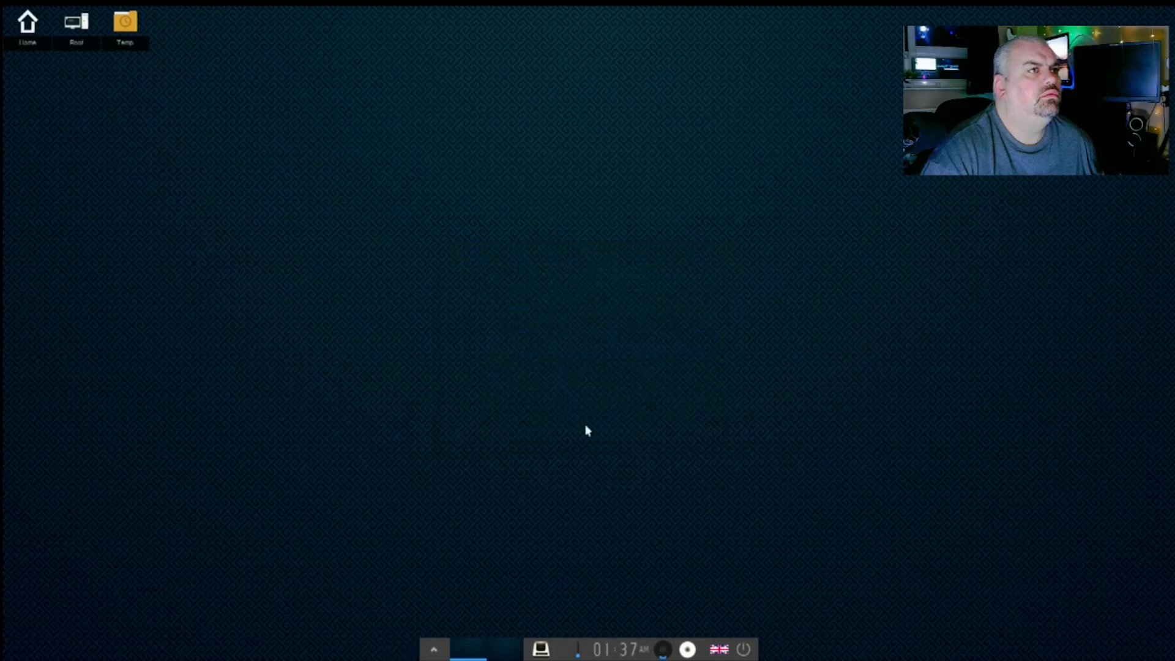
click(720, 652)
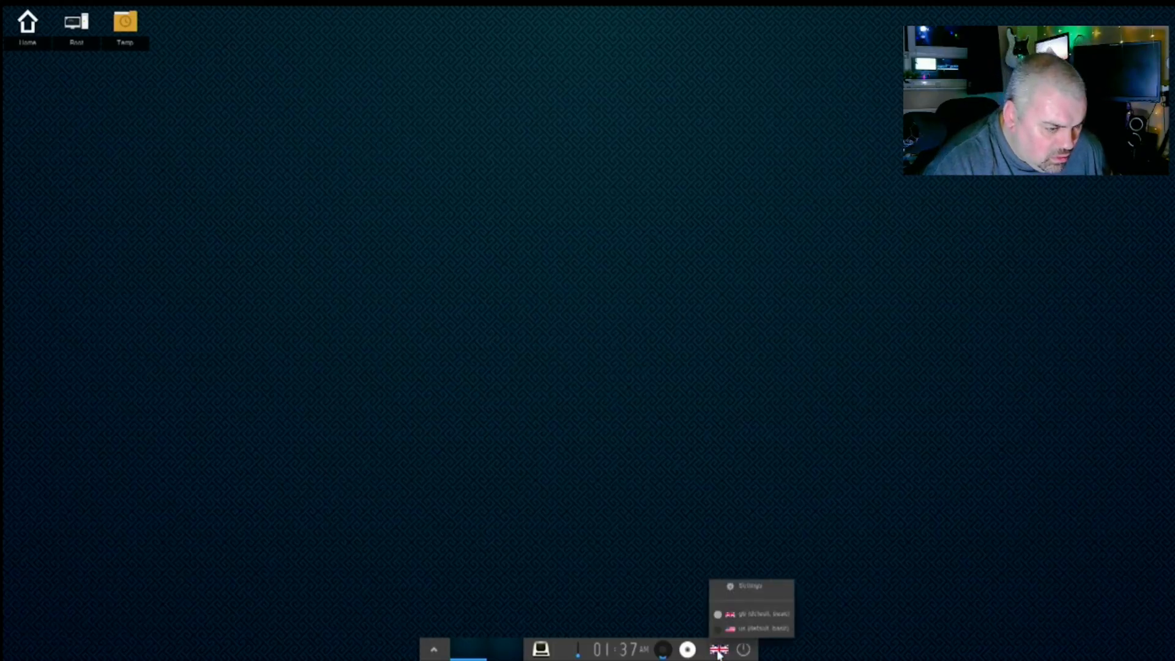
click(729, 615)
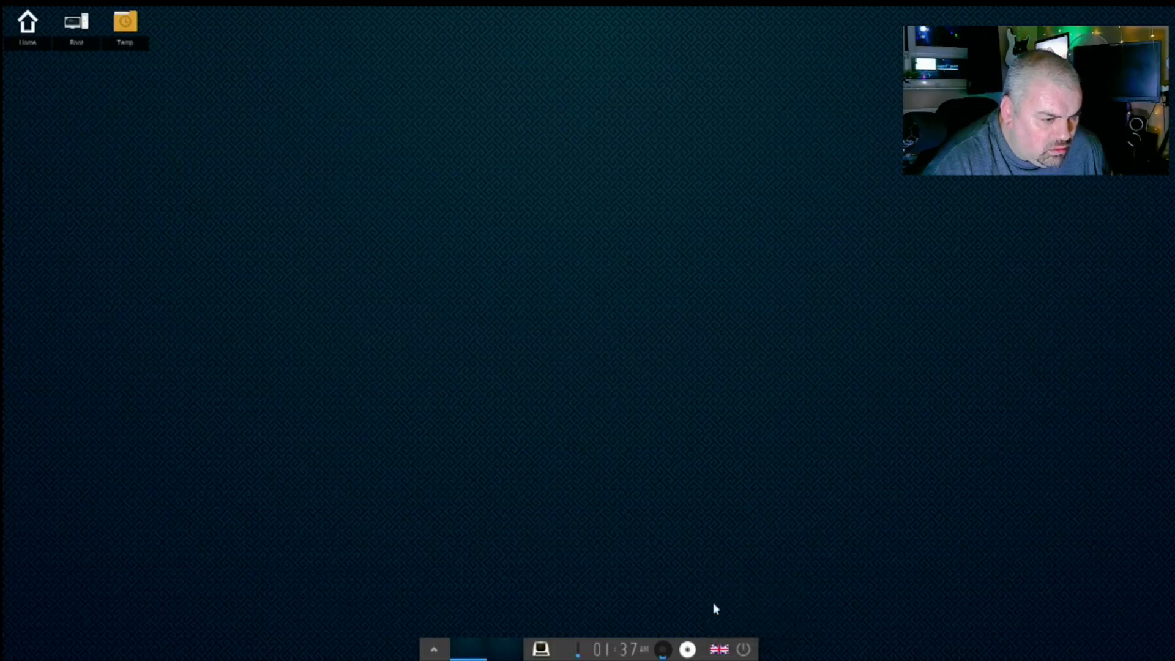
click(662, 651)
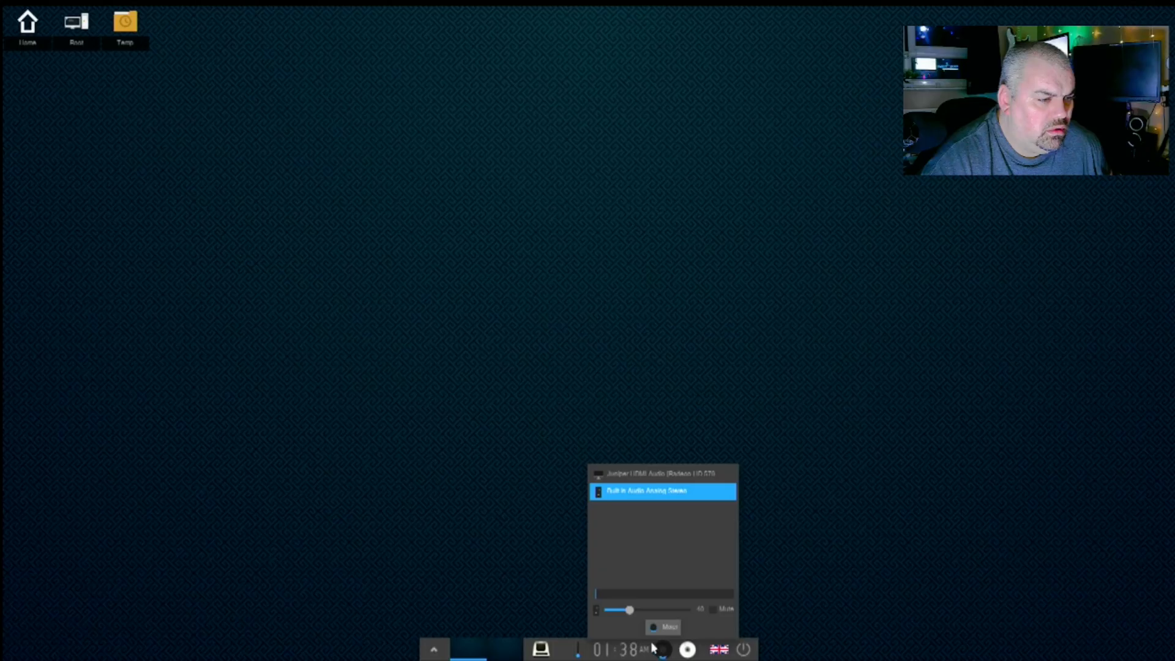
click(631, 647)
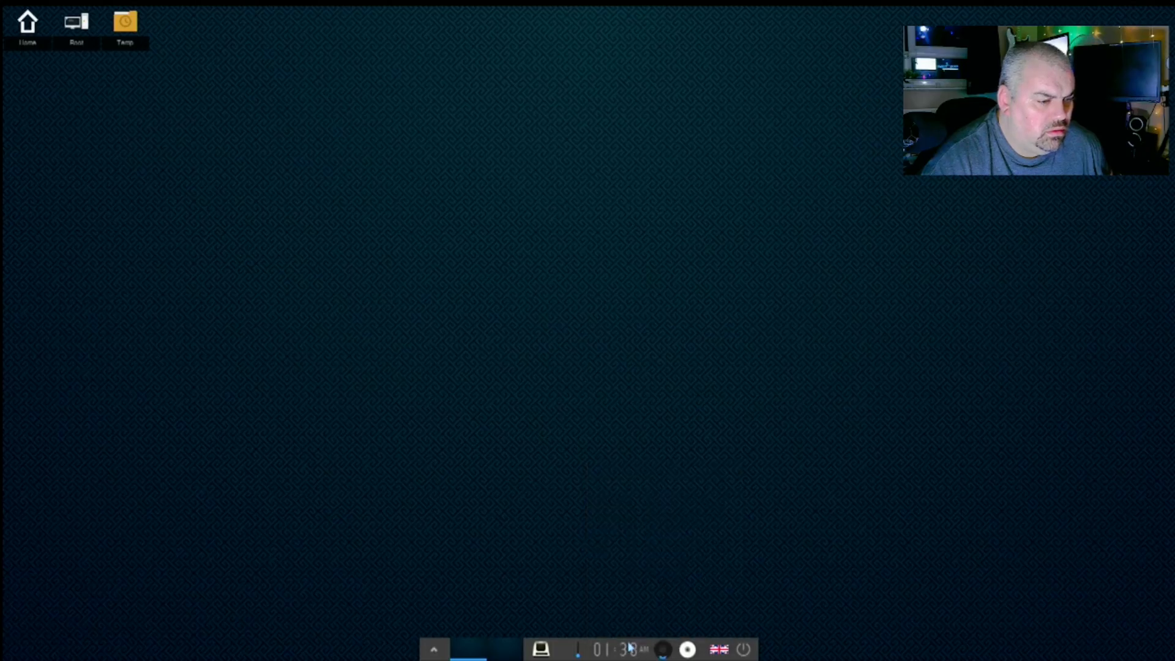
click(630, 647)
click(628, 647)
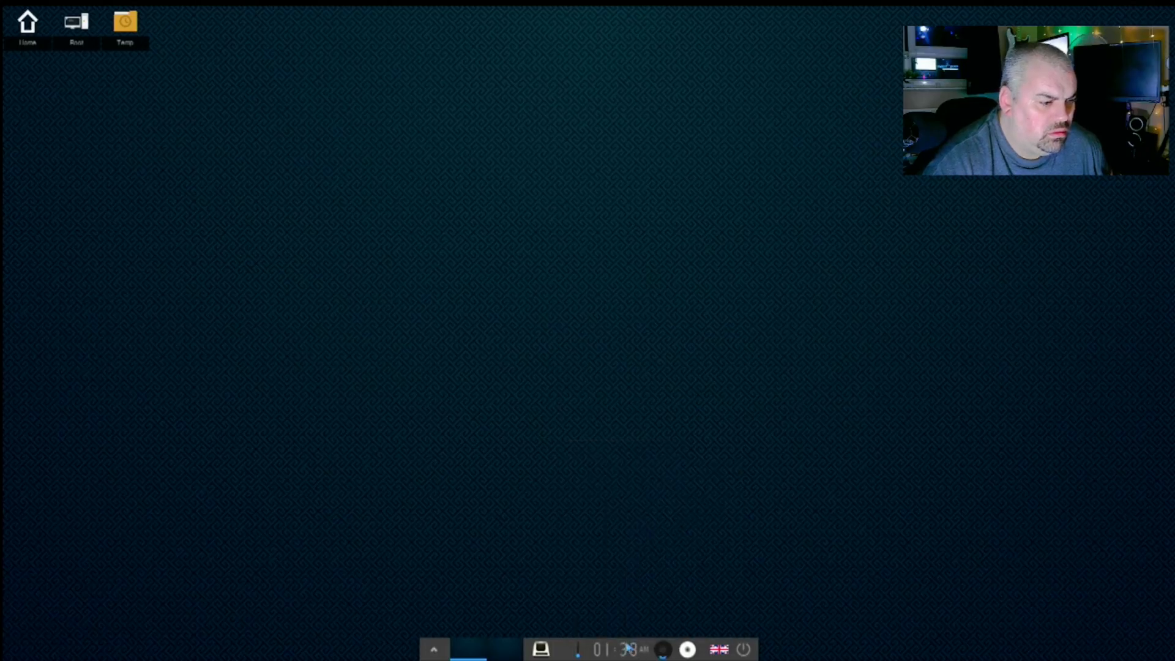
click(595, 649)
click(602, 649)
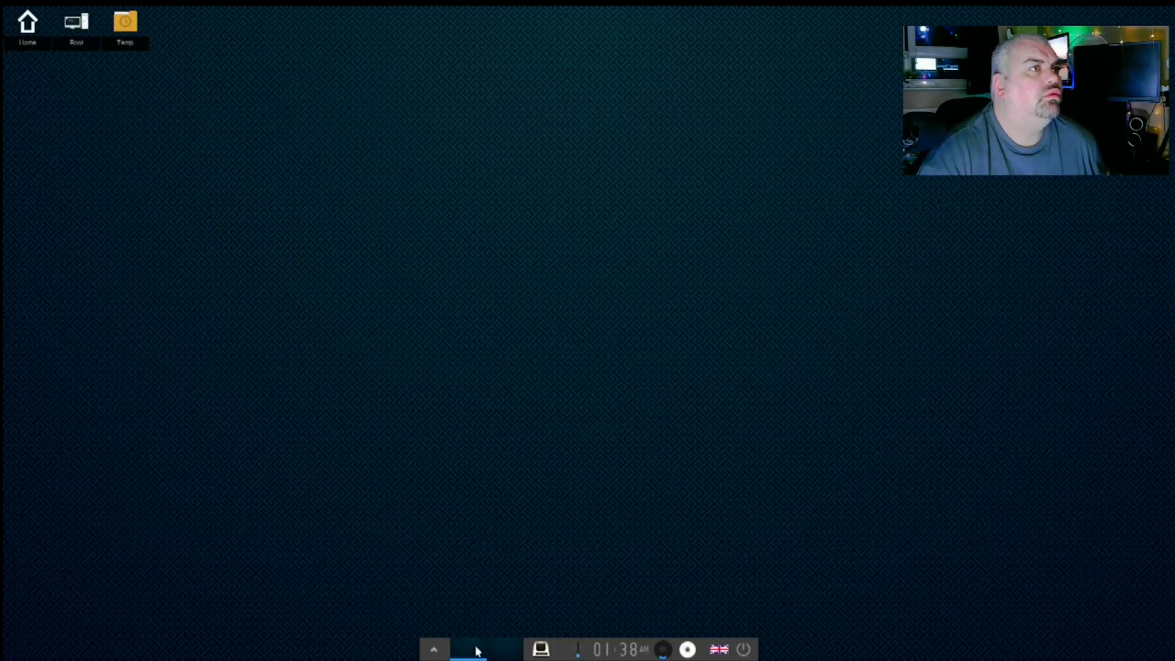
click(507, 650)
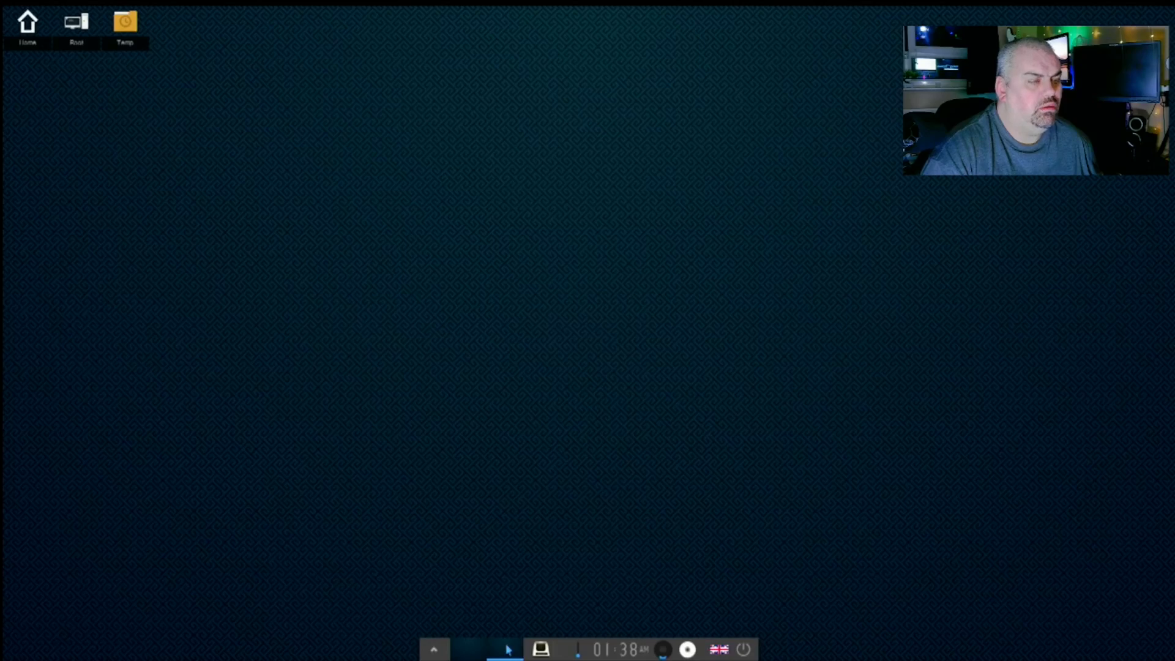
click(474, 652)
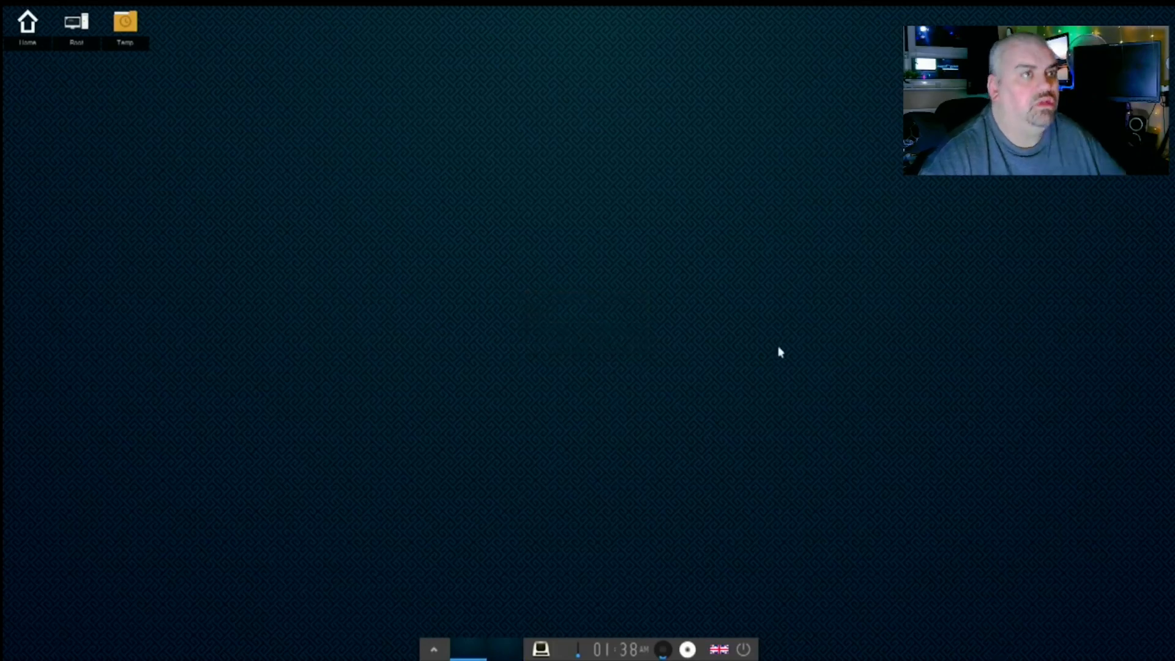
- Launch the Avahi SSH Server Browser from Applications > Internet and dismiss both resulting error dialogs
right_click(553, 296)
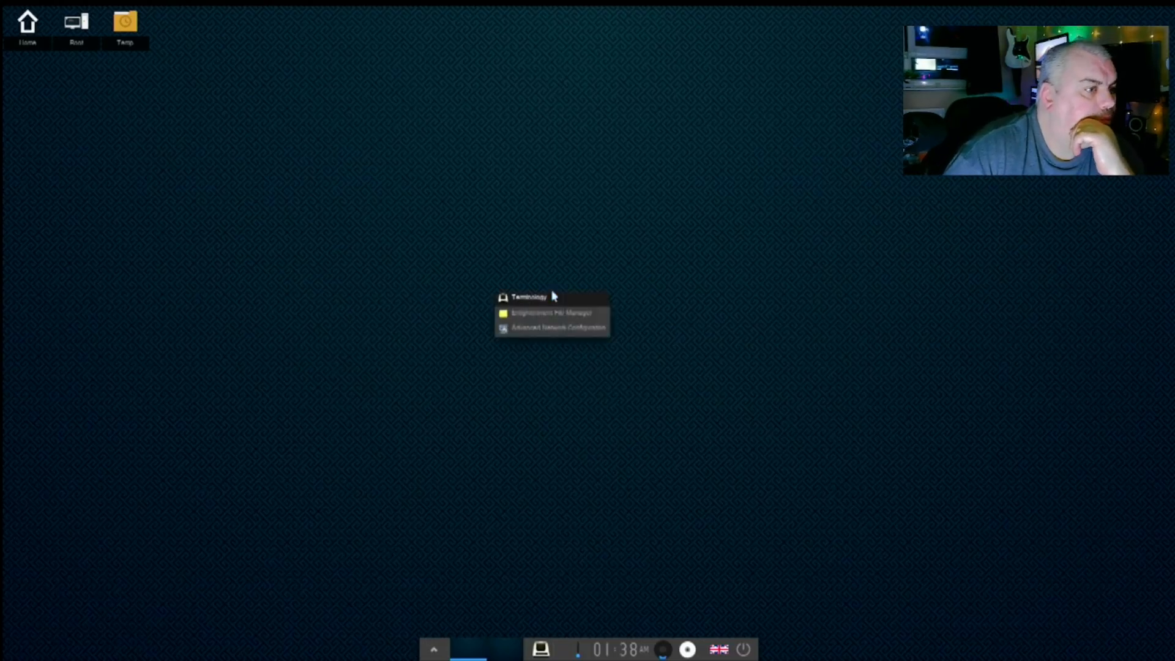
click(485, 258)
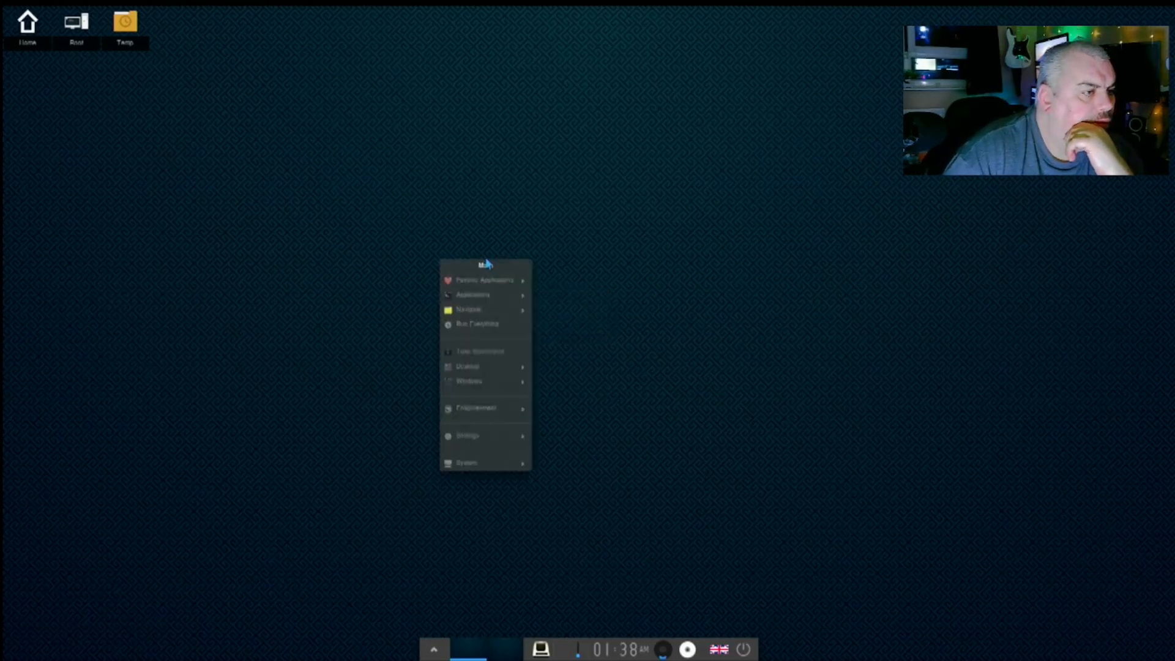
mouse_move(489, 281)
mouse_move(486, 376)
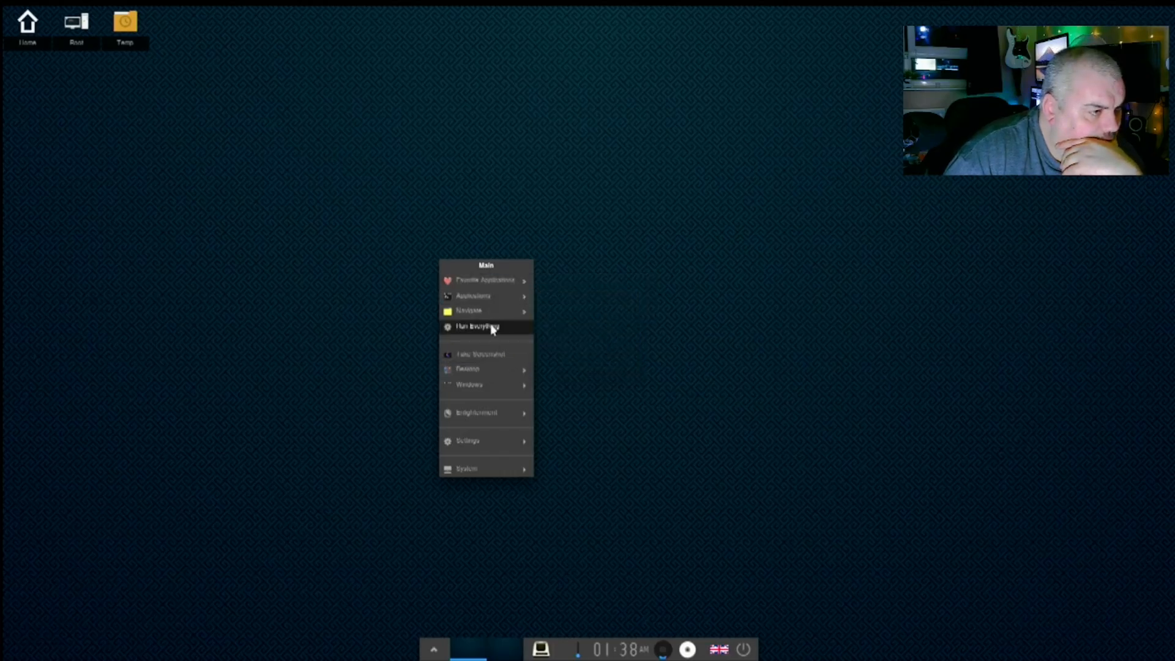
mouse_move(565, 329)
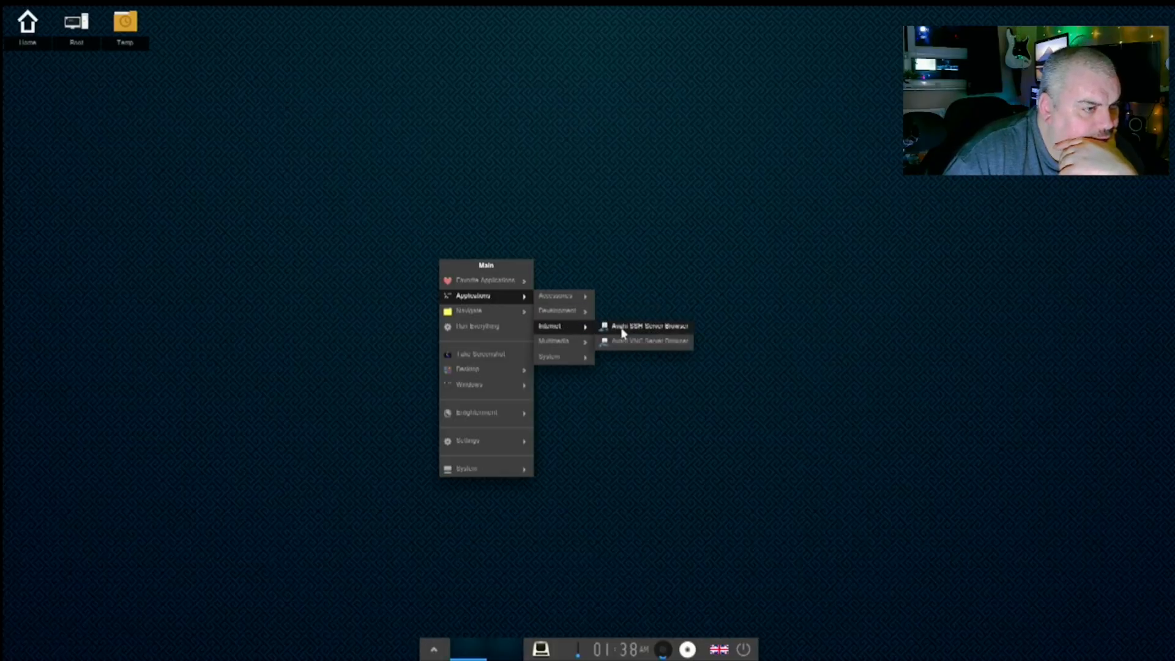
click(623, 332)
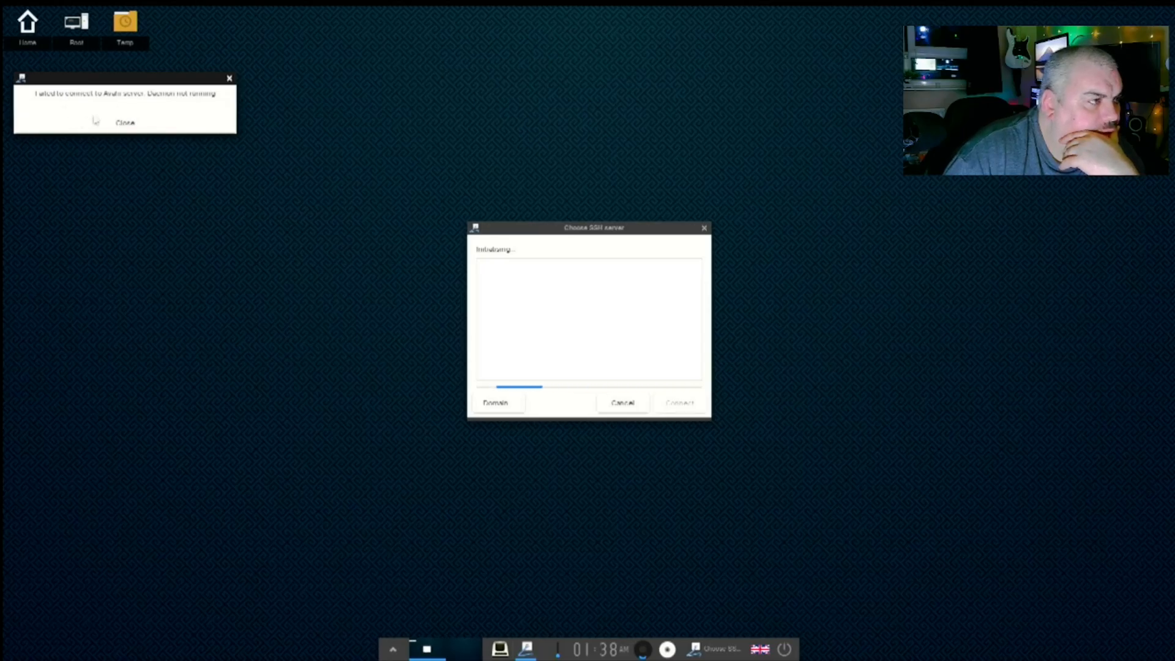
click(141, 124)
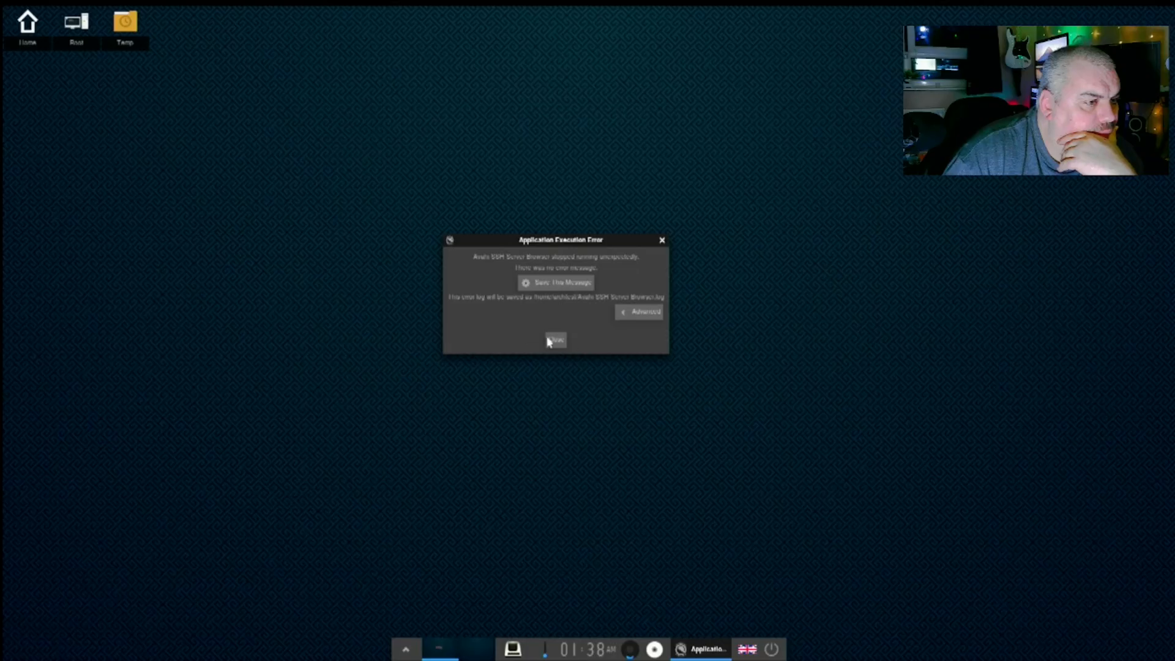
click(552, 339)
- Open Run Everything from the main menu and list applications by category
right_click(504, 296)
click(495, 296)
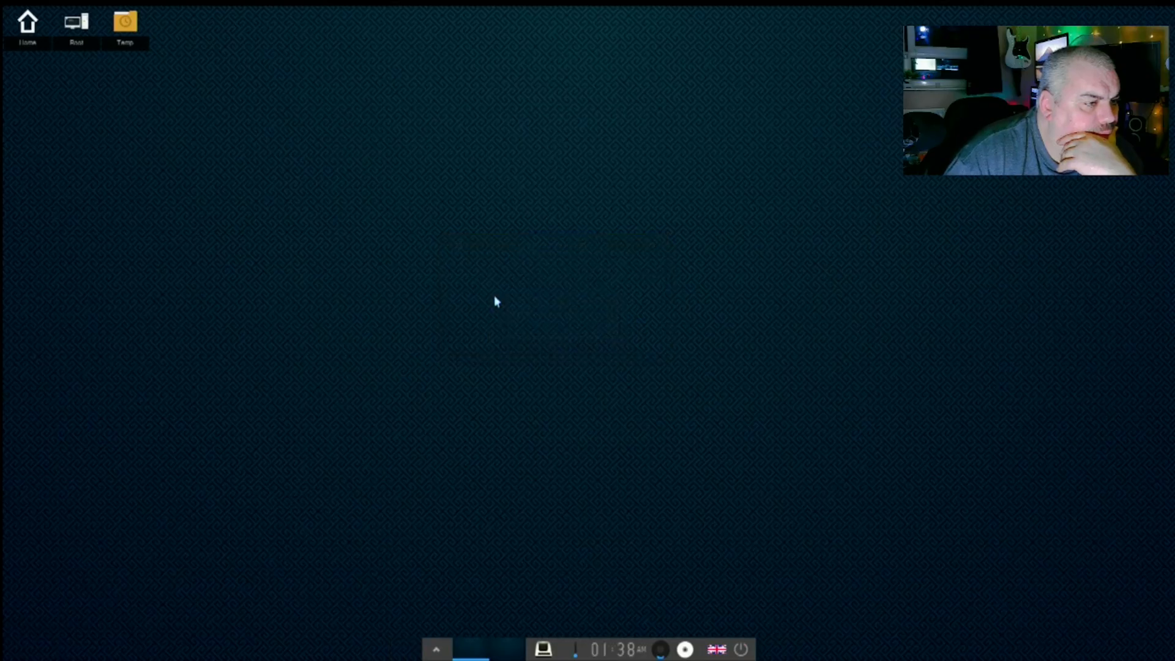
click(496, 299)
mouse_move(552, 483)
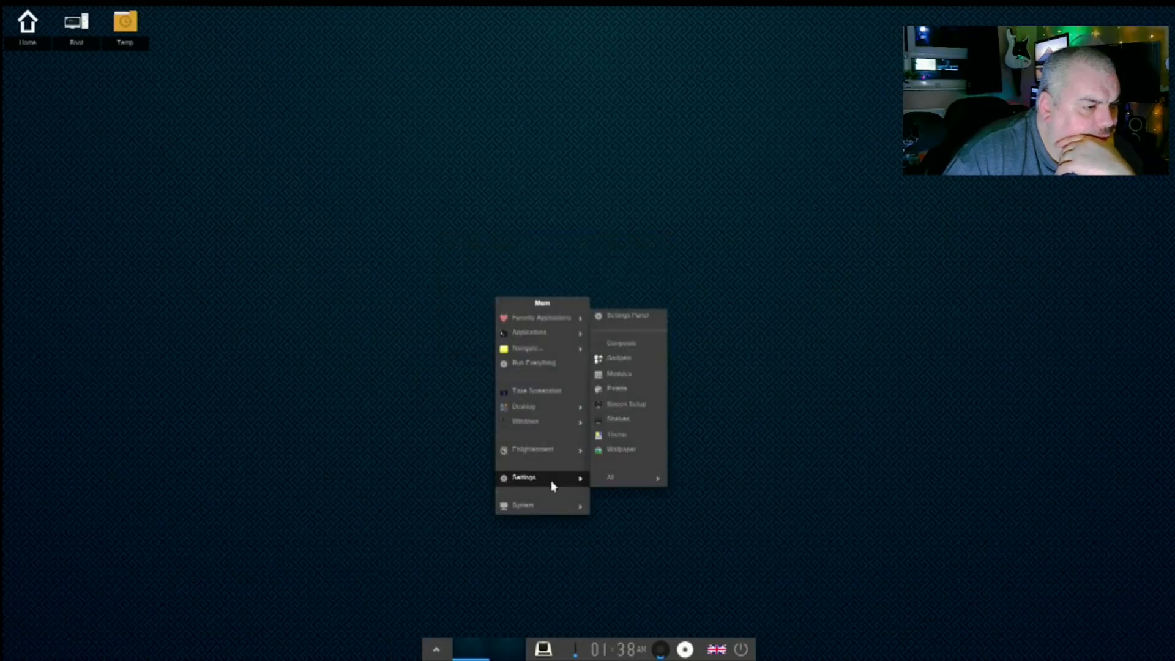
click(522, 364)
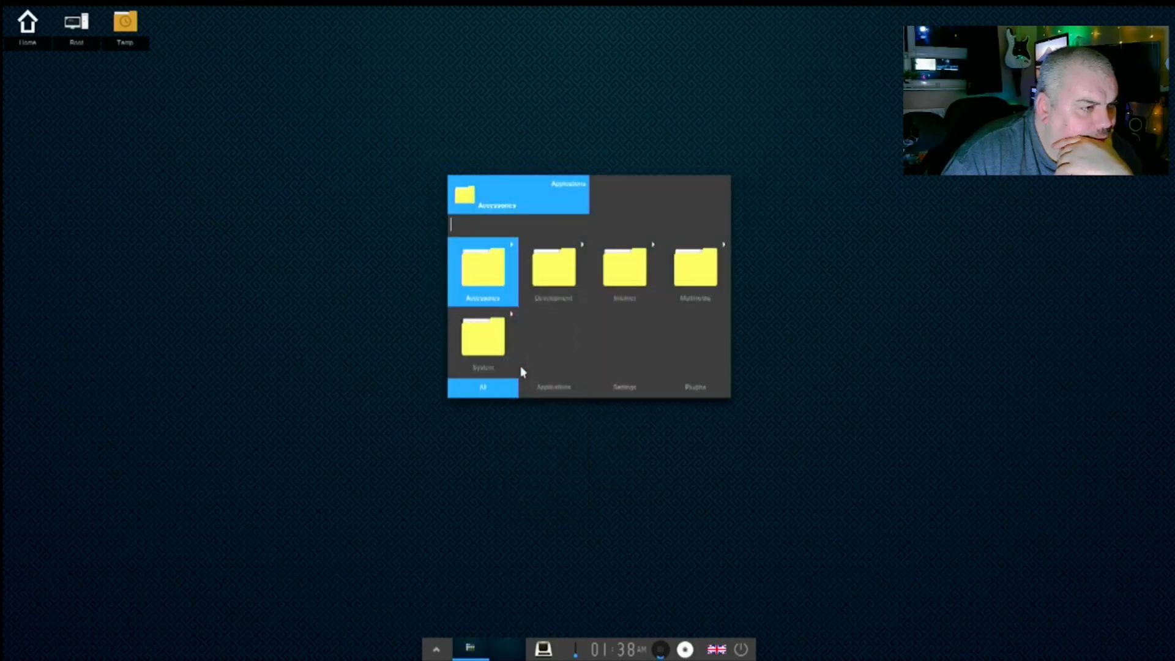
click(564, 389)
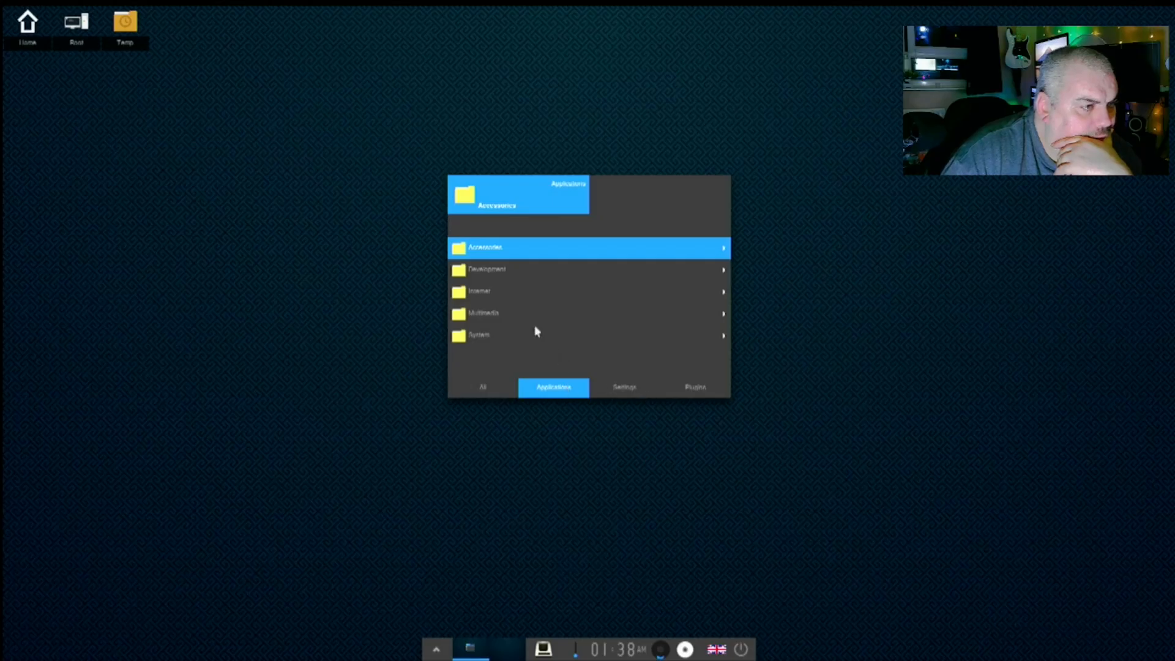
- Launch Avahi VNC Server Browser from Everything's Internet category, then close the daemon and execution errors
click(488, 290)
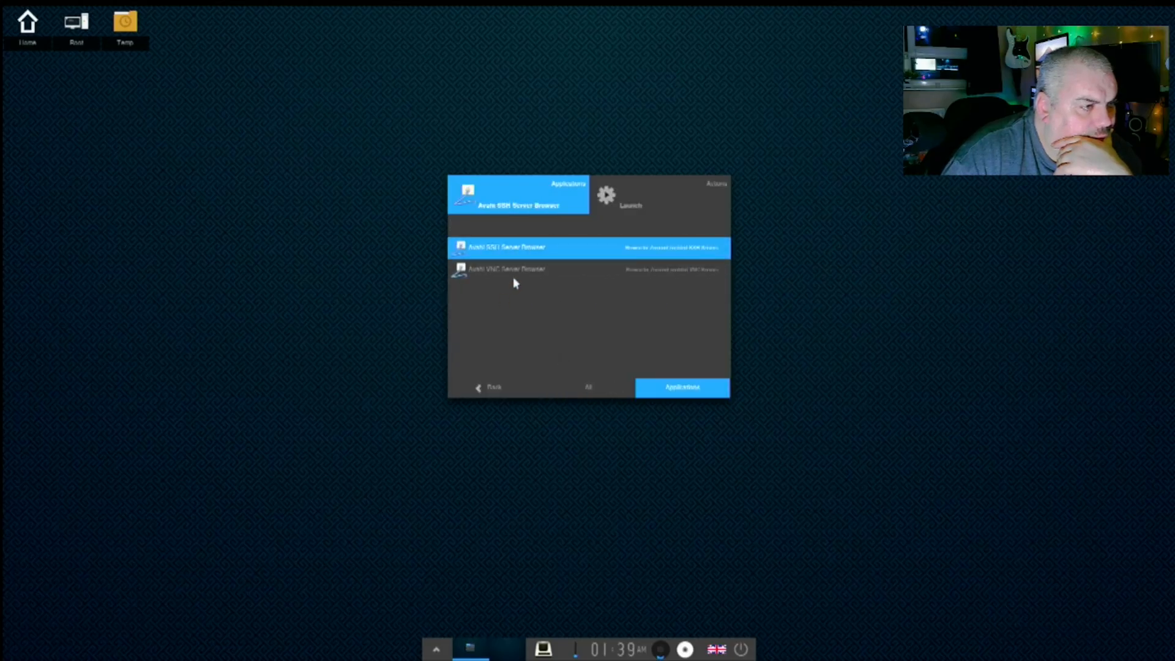
click(520, 271)
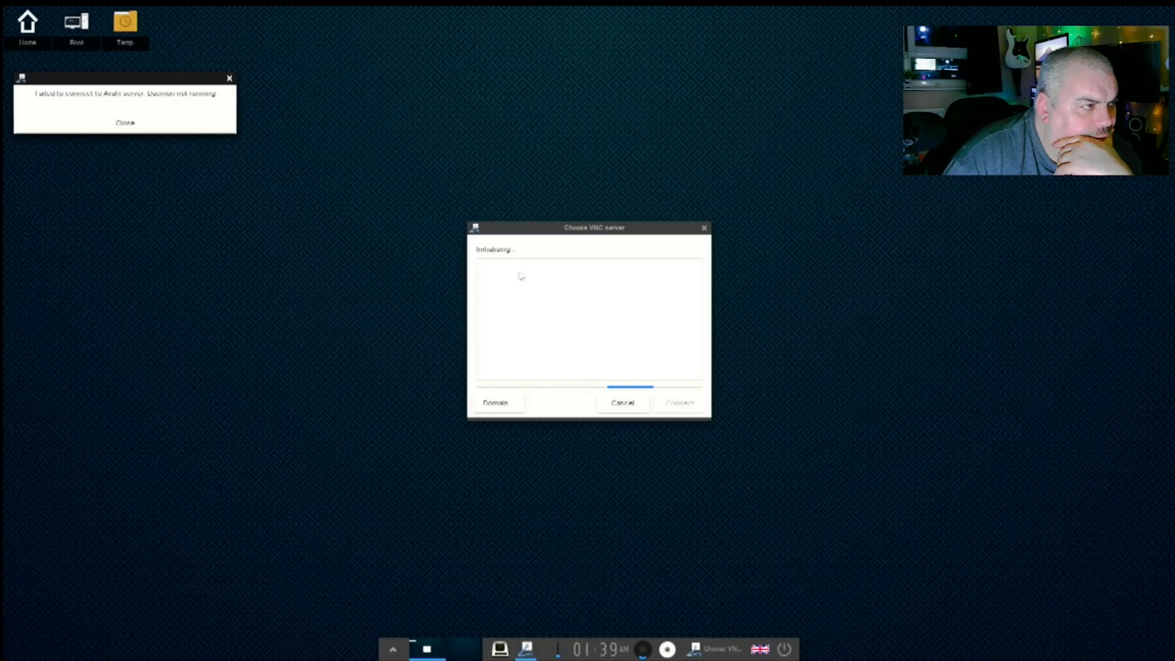
click(169, 122)
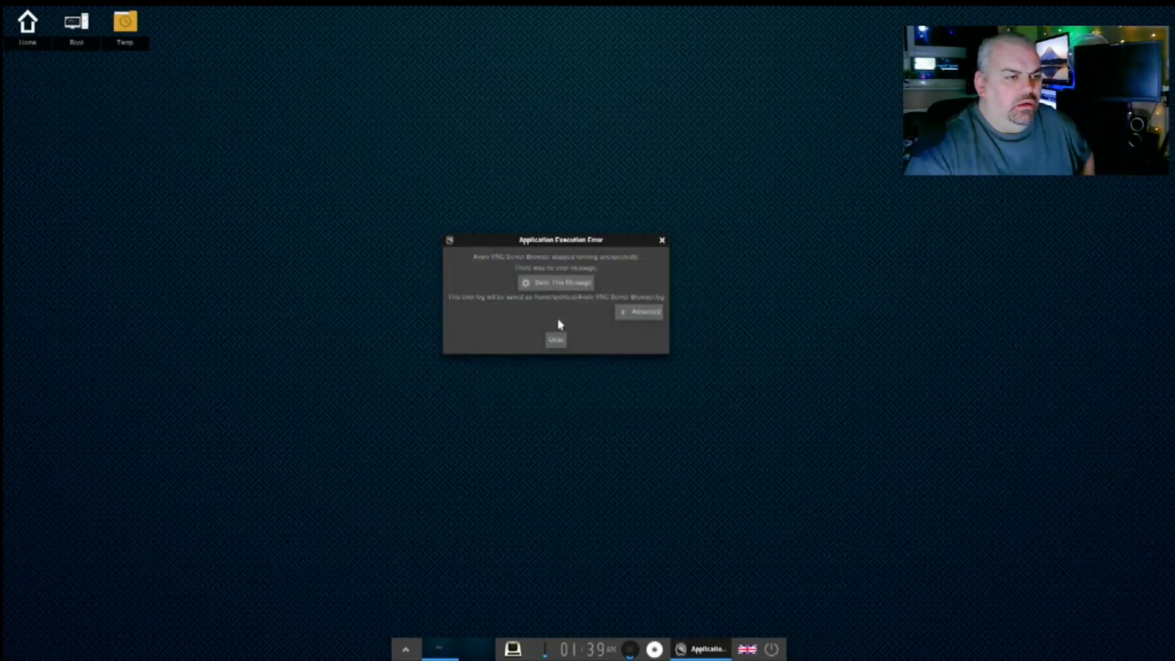
click(557, 341)
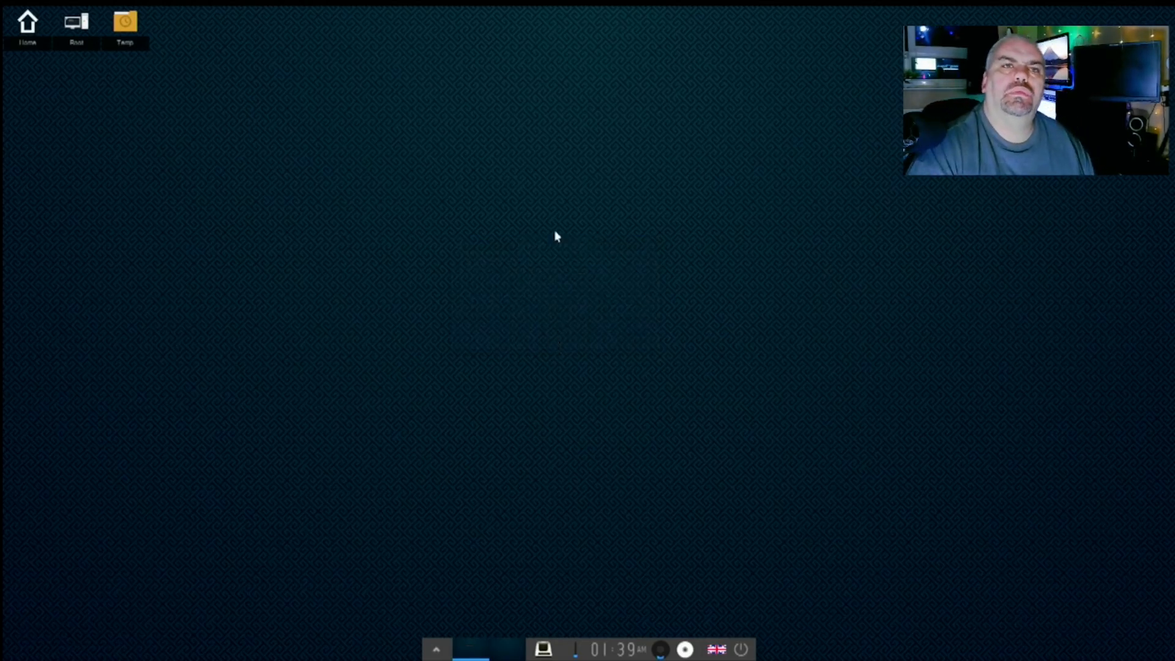
click(541, 181)
mouse_move(530, 368)
click(612, 260)
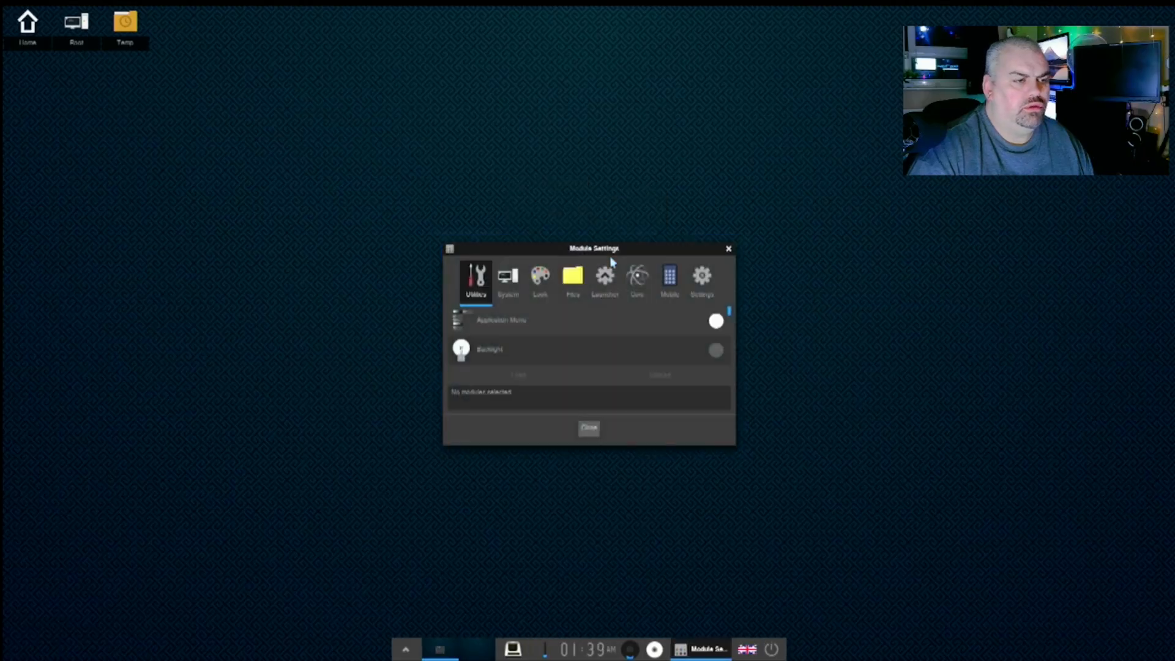
click(507, 280)
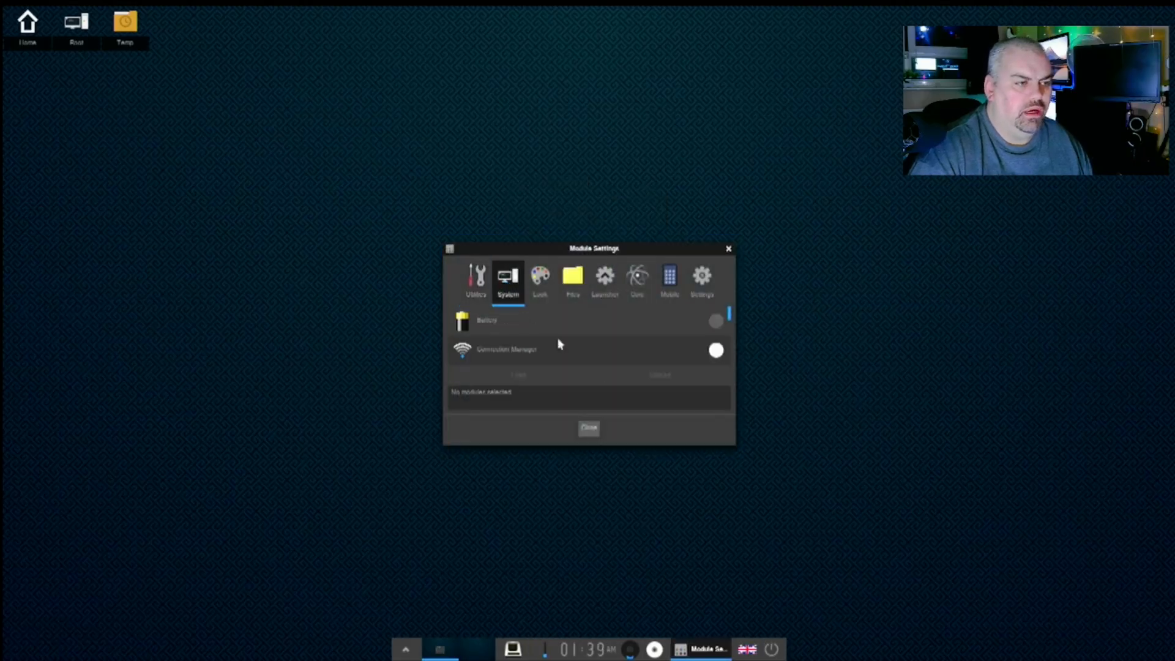
click(717, 350)
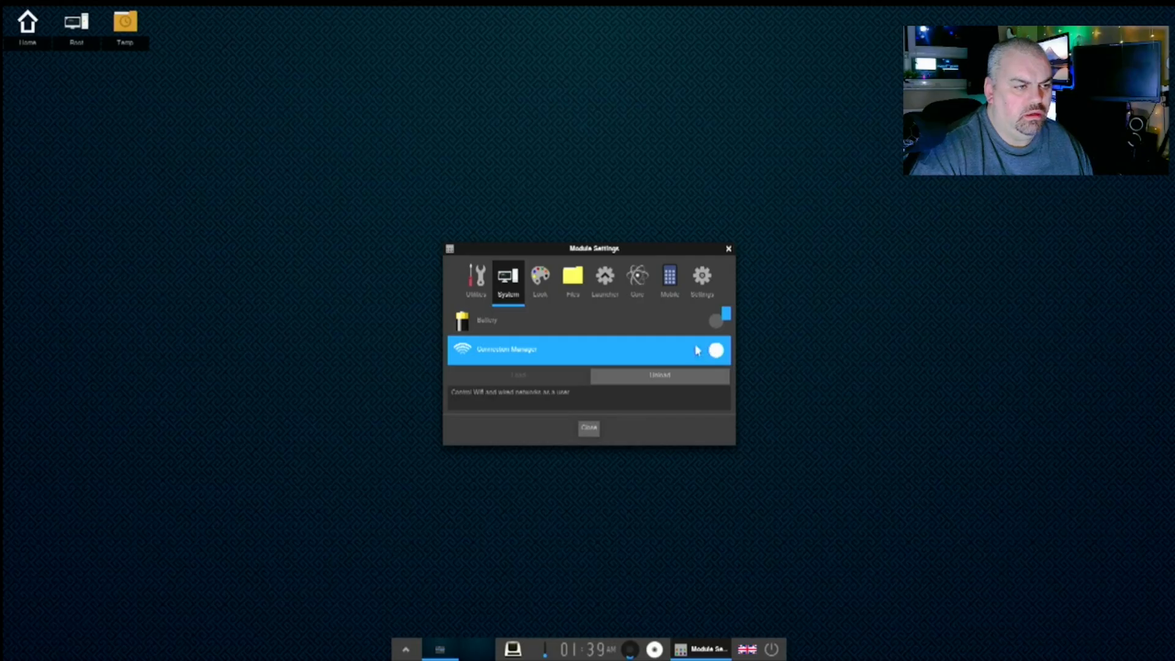
scroll(537, 365, down, 3)
scroll(532, 362, up, 3)
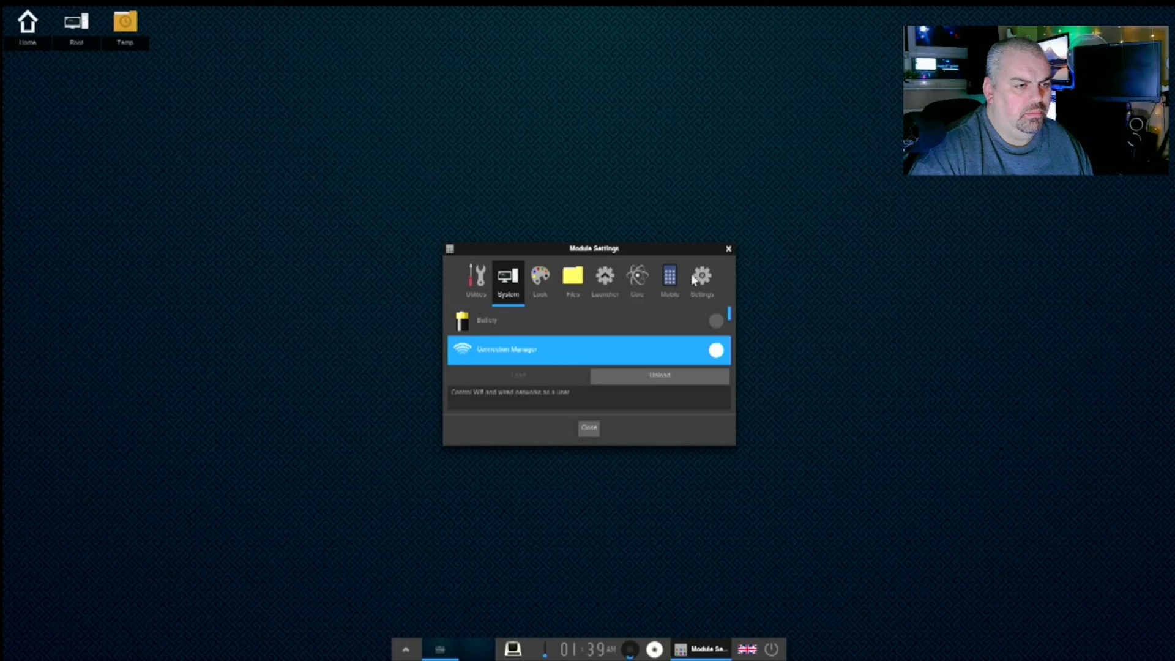
click(606, 279)
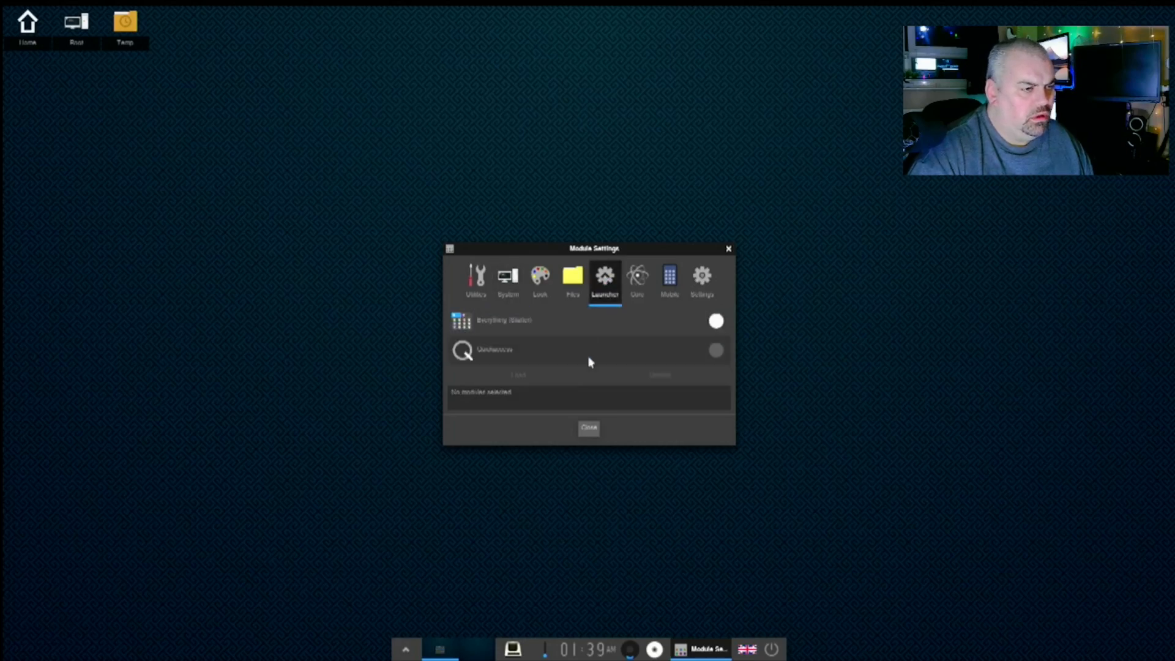
click(702, 278)
scroll(604, 339, down, 2)
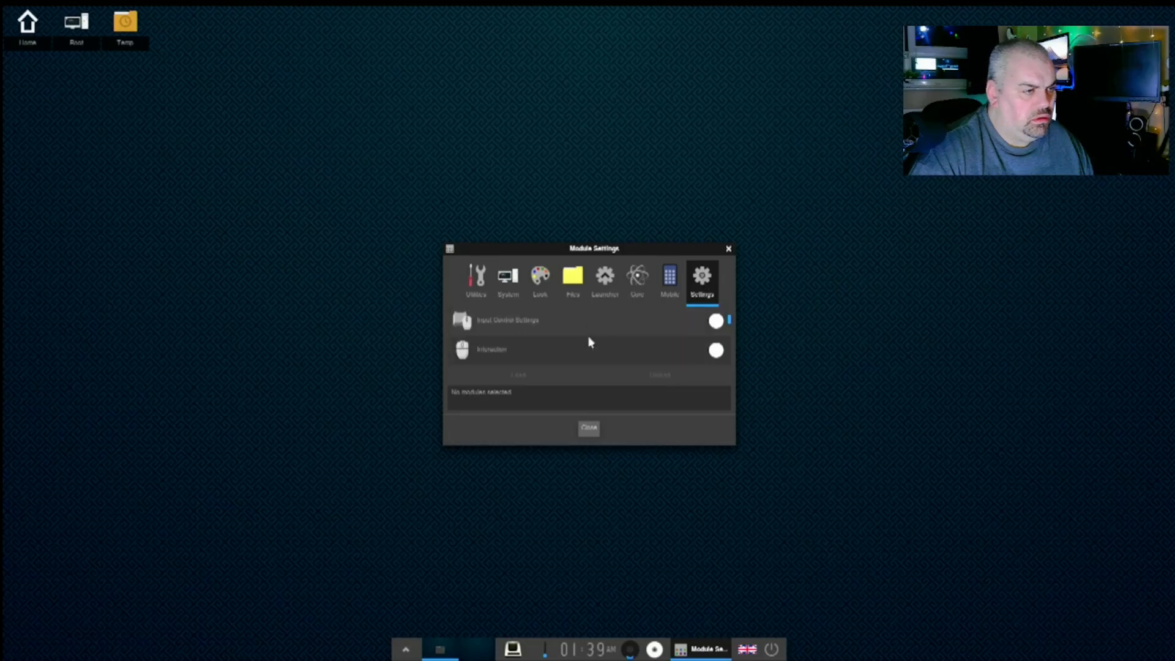
scroll(591, 342, down, 3)
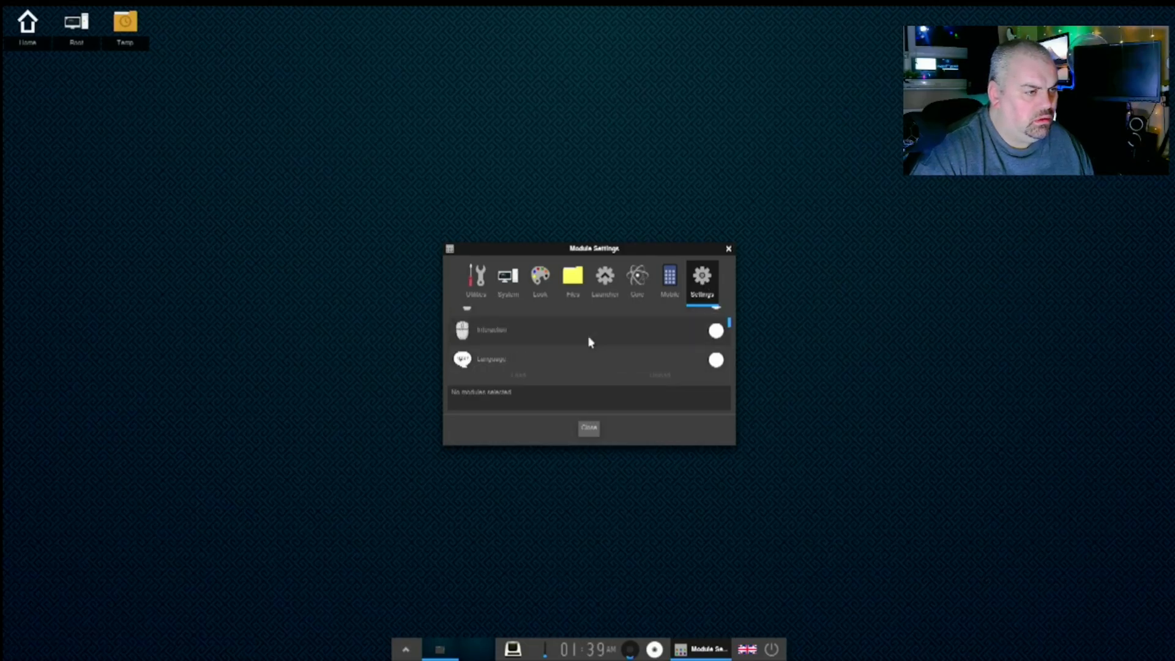
scroll(590, 342, down, 3)
scroll(591, 341, down, 3)
scroll(590, 342, down, 1)
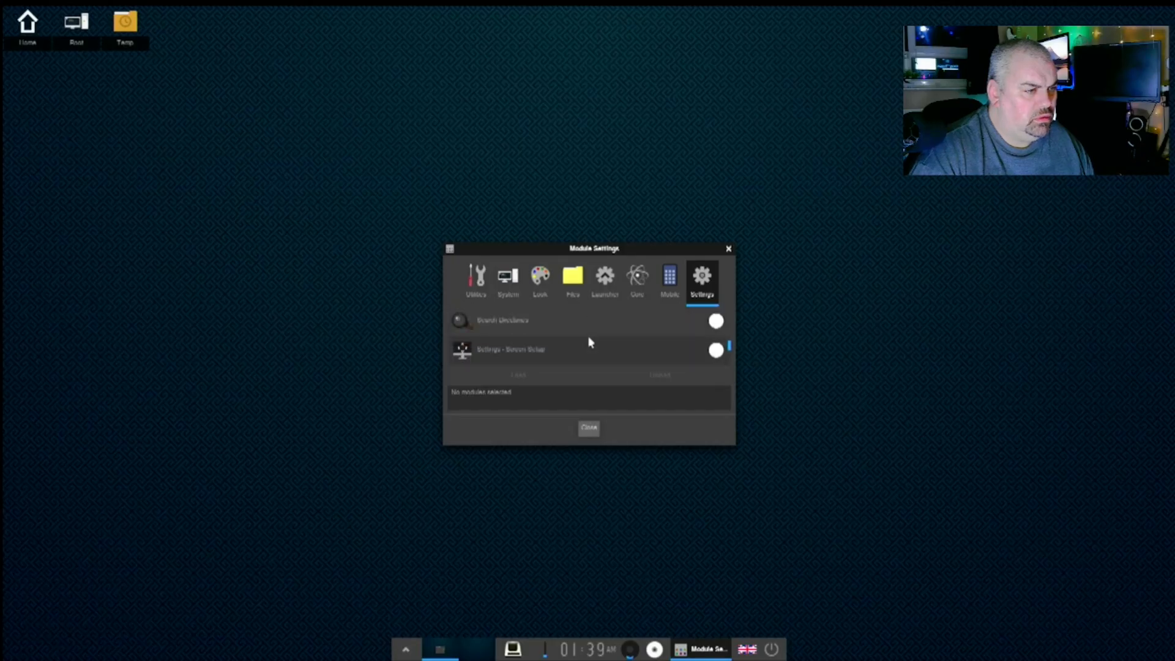
scroll(590, 342, down, 5)
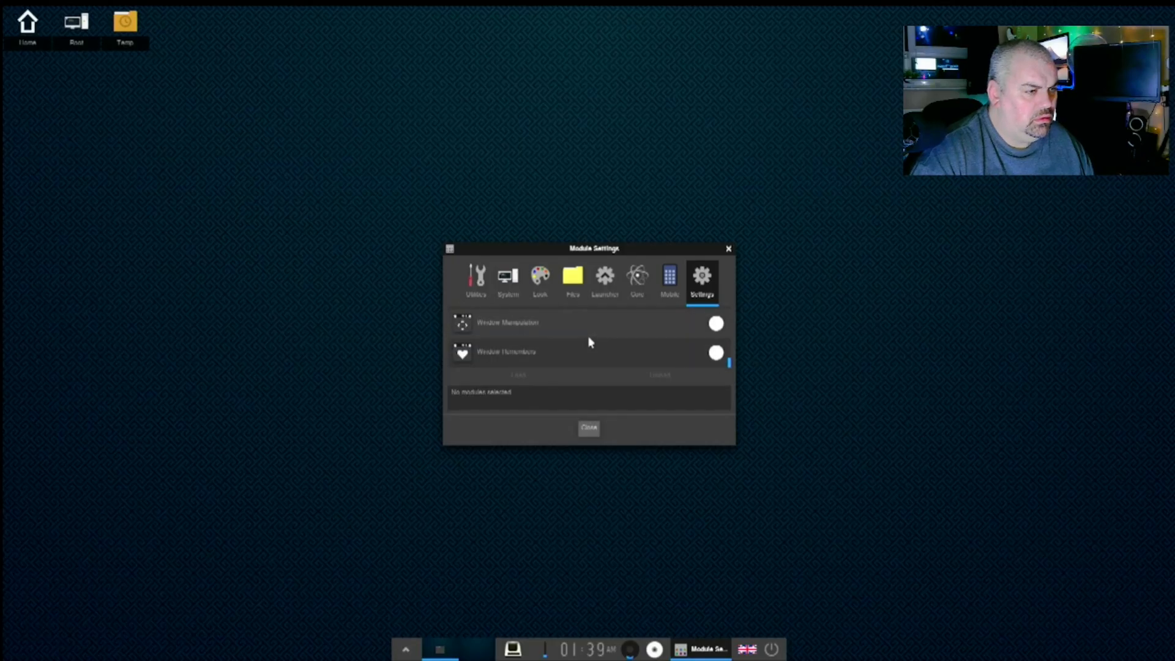
click(667, 276)
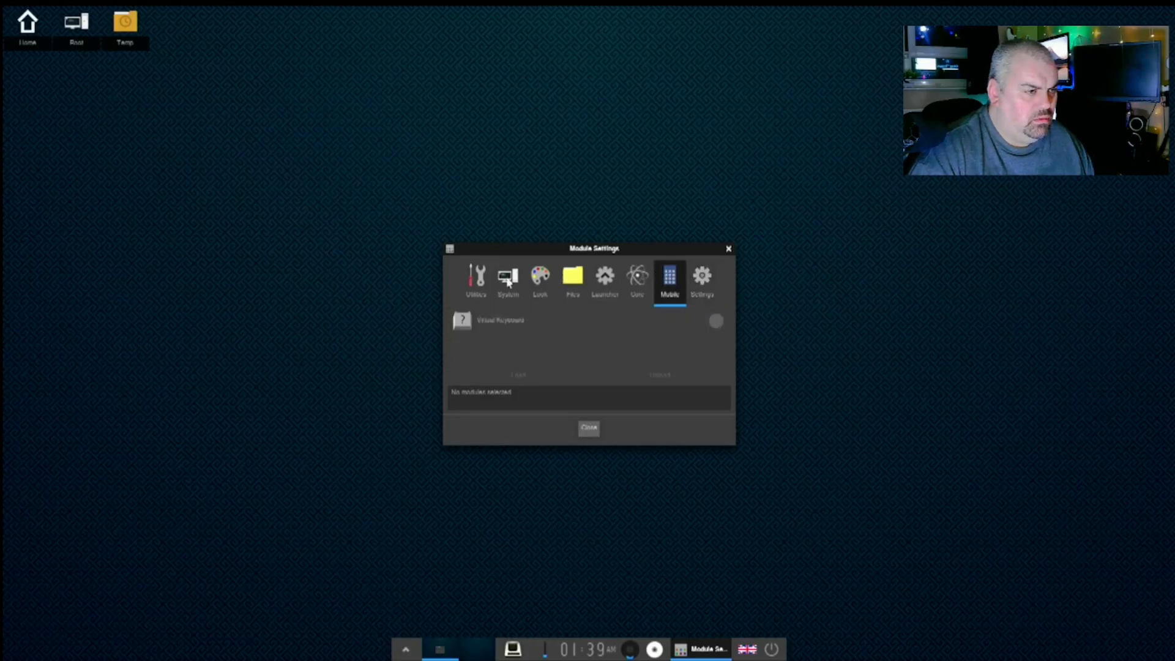
click(480, 281)
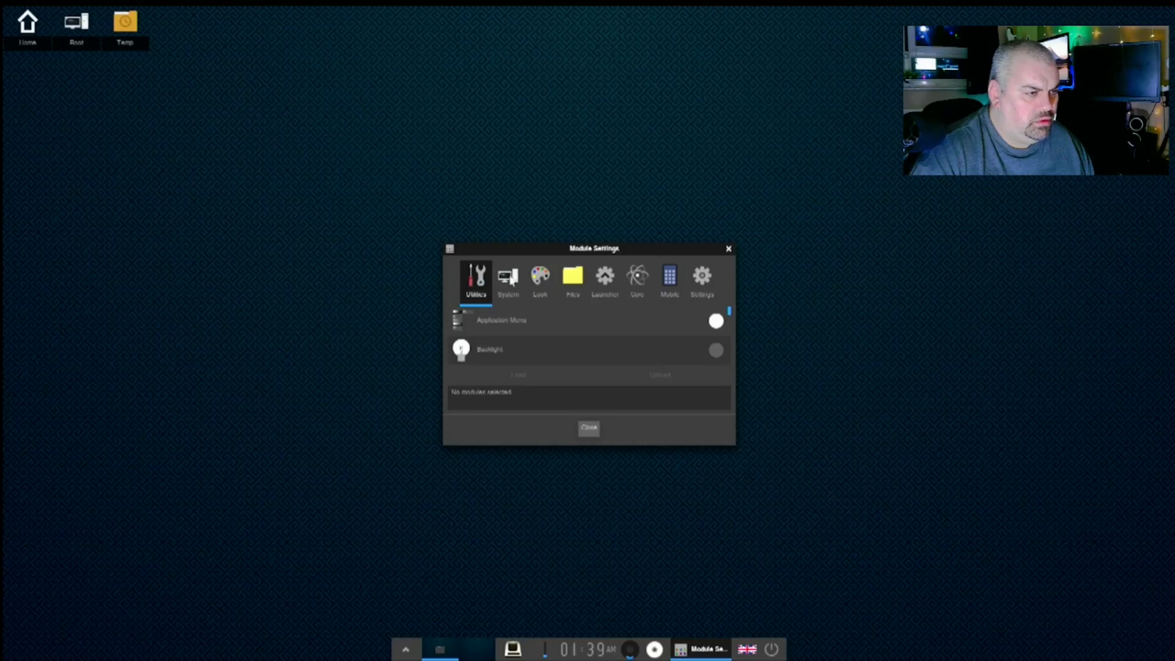
- Unload and reload the Connection Manager module under System, then close Module Settings
click(567, 285)
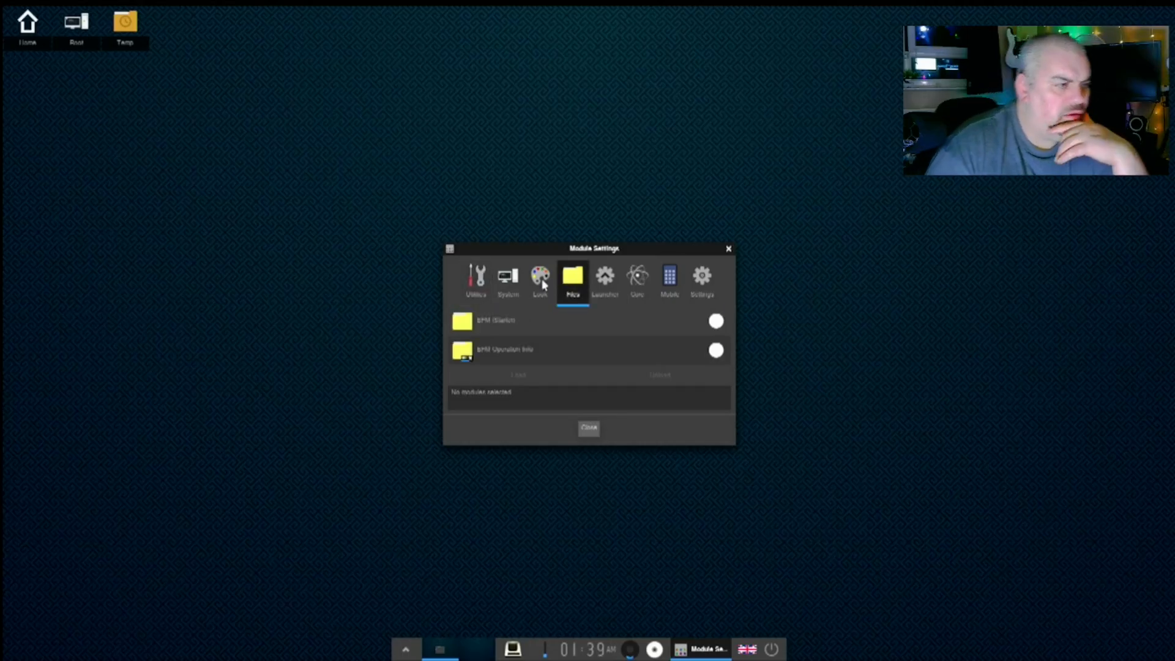
click(520, 283)
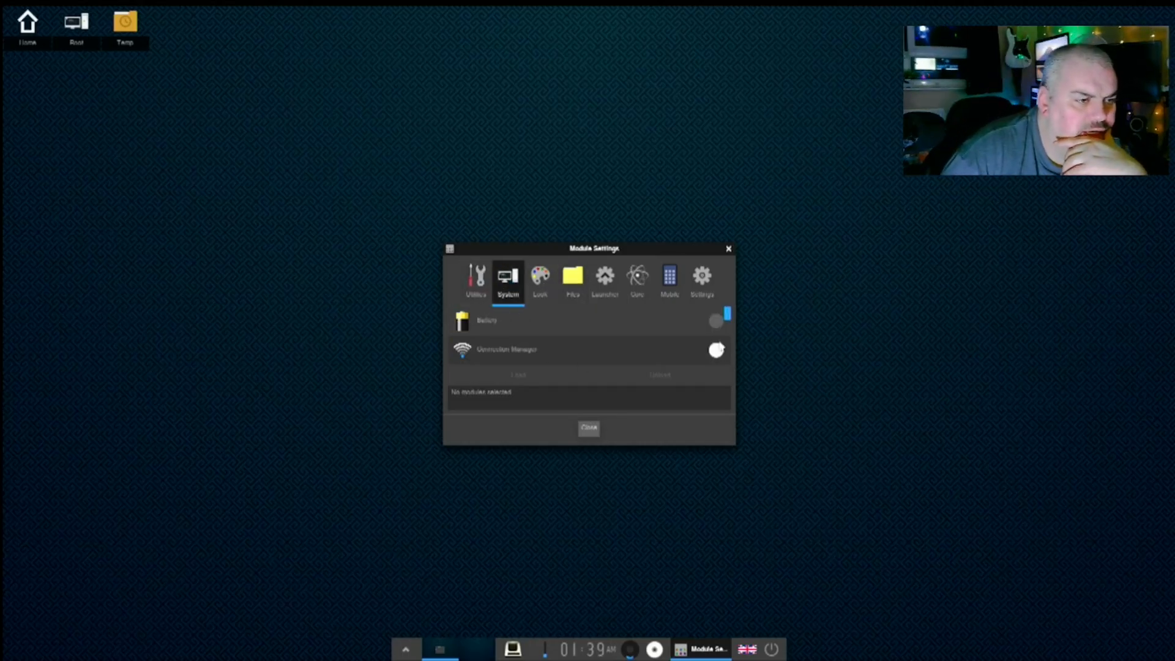
click(716, 350)
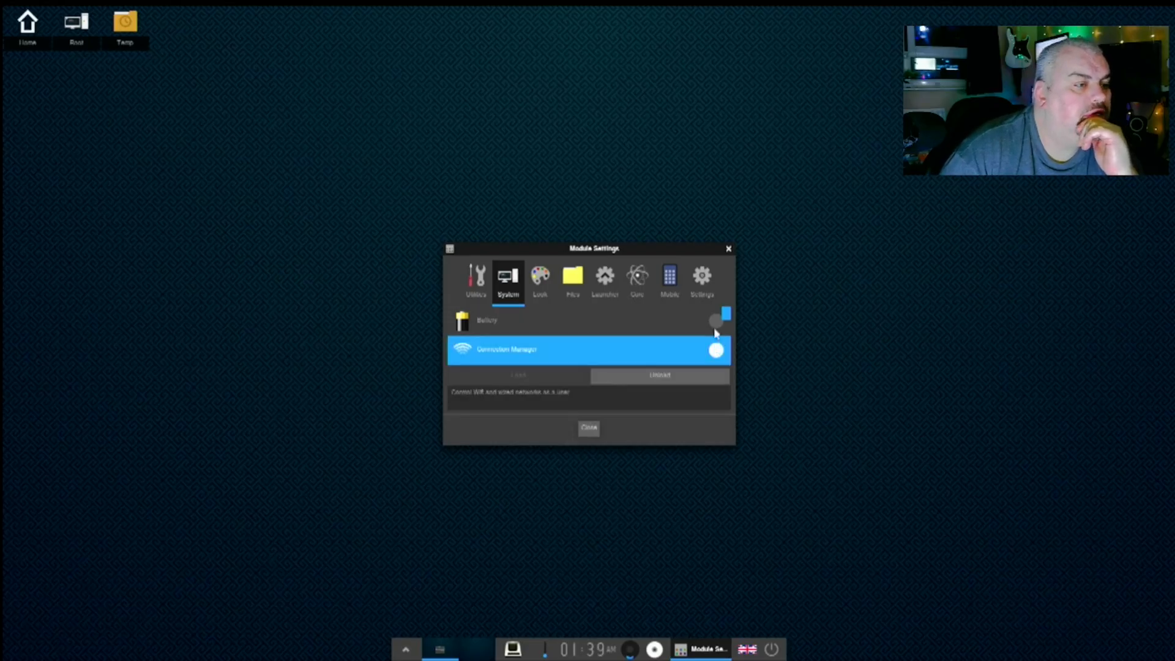
click(678, 330)
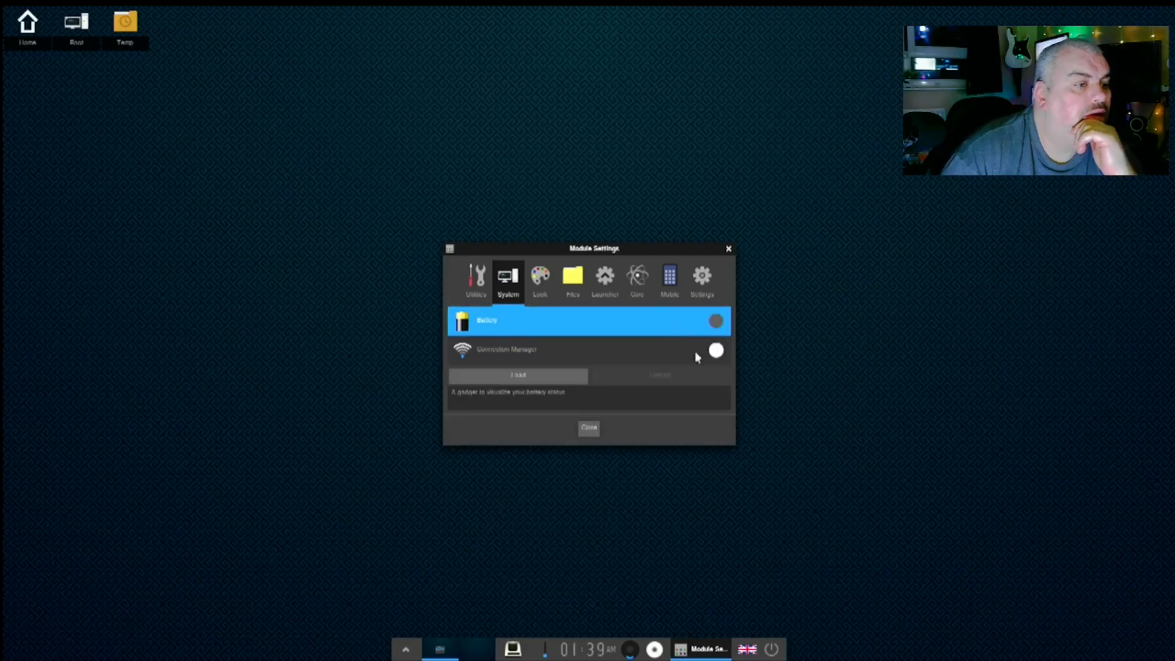
click(715, 352)
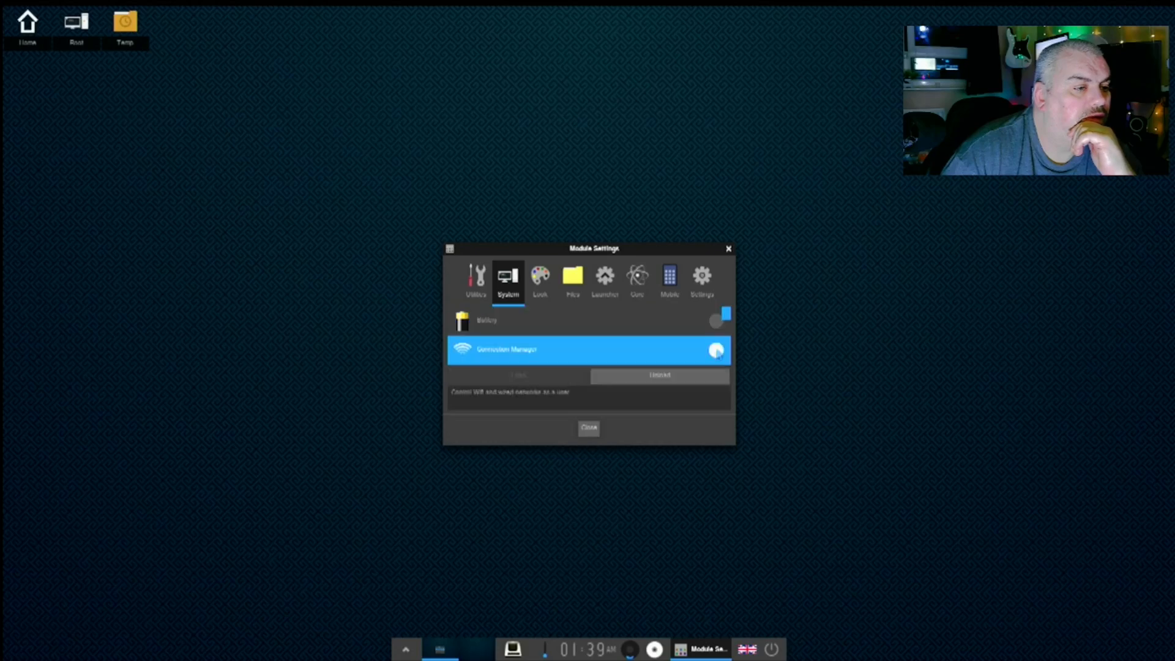
click(656, 376)
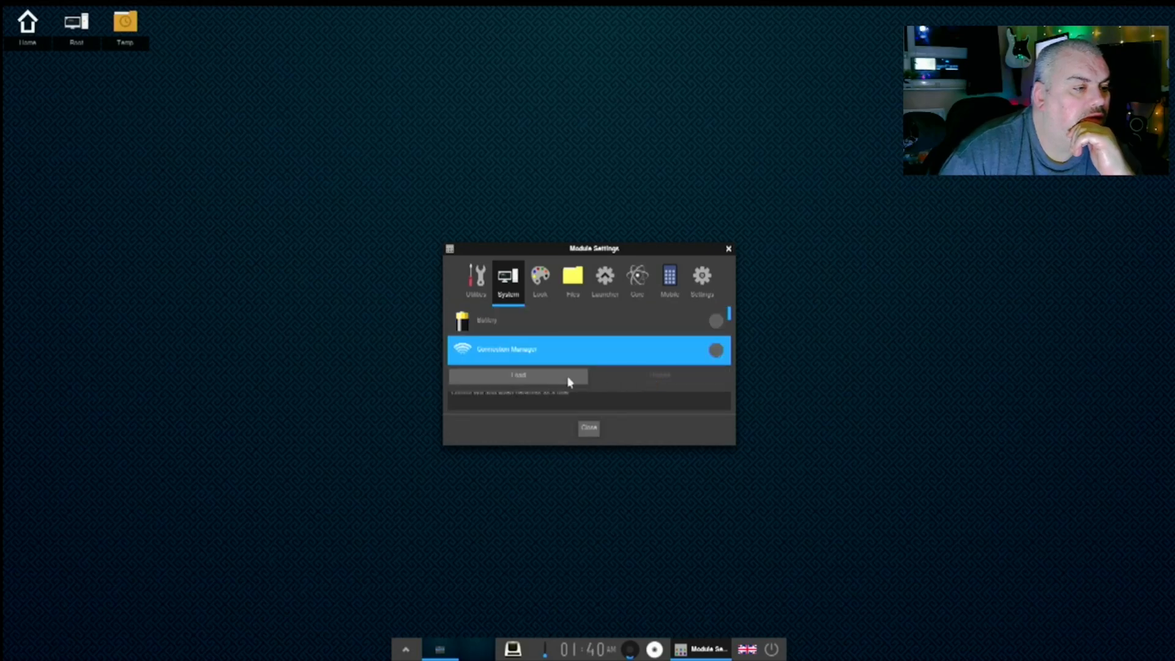
click(522, 380)
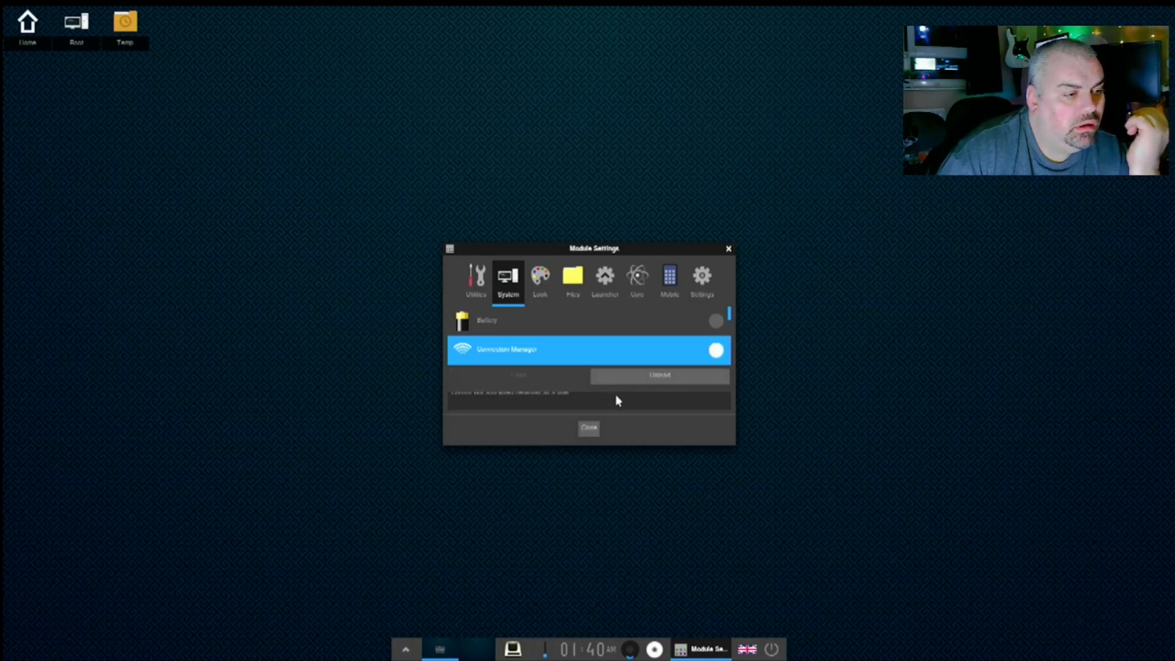
scroll(649, 340, down, 5)
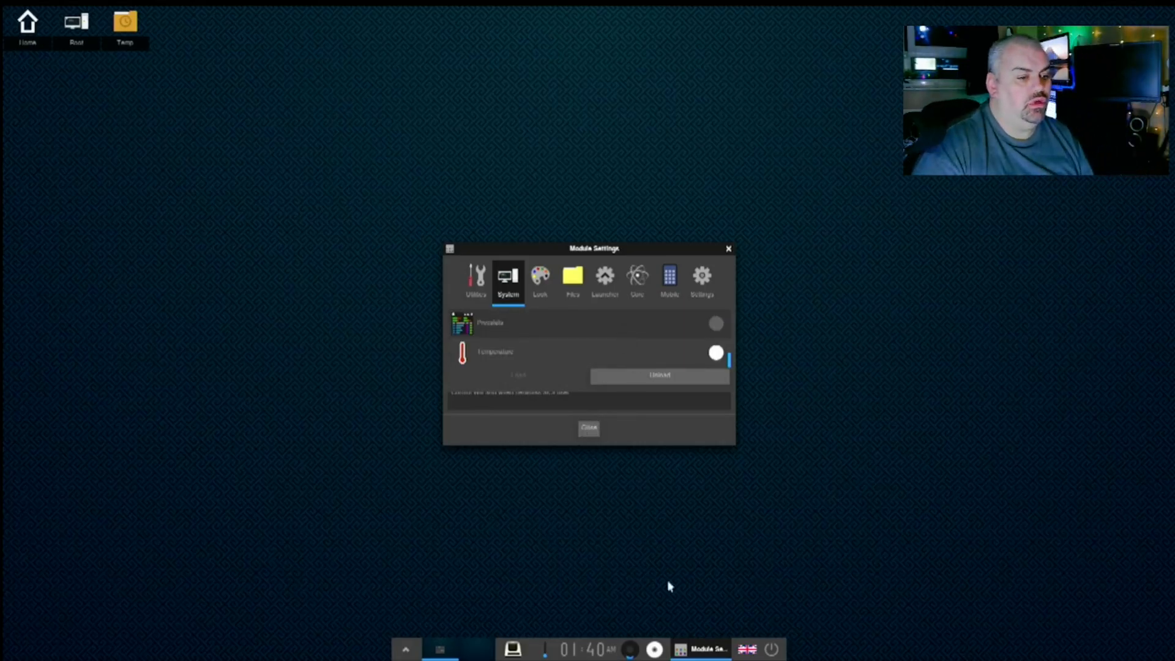
click(597, 432)
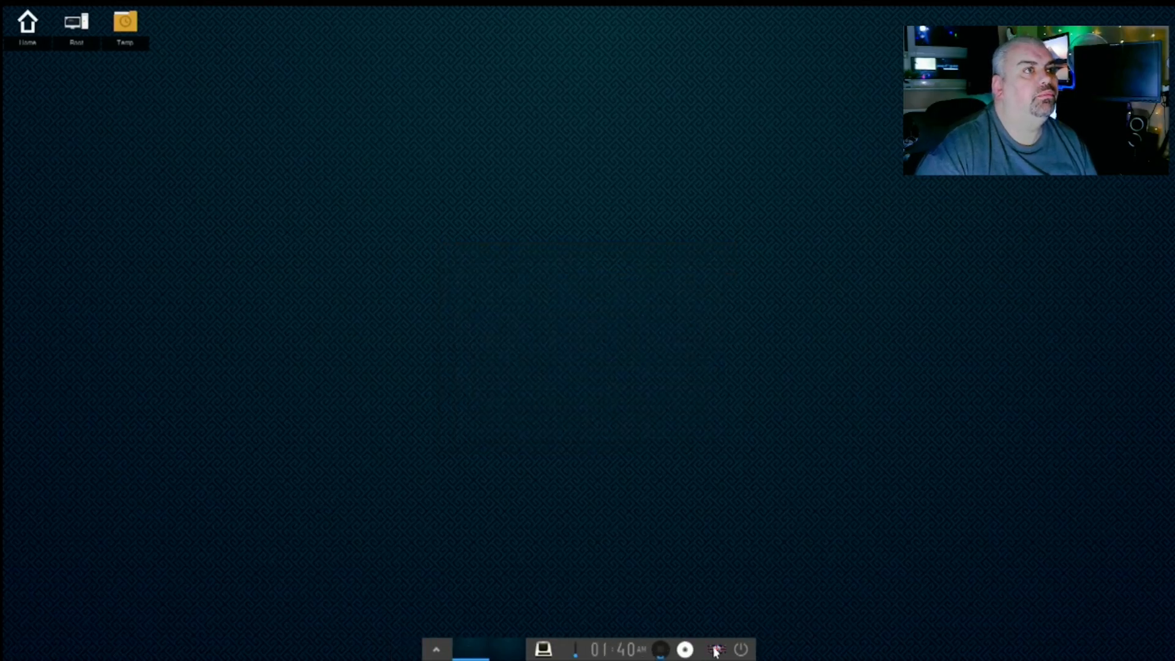
- Reboot the system from the shelf's power options
click(741, 650)
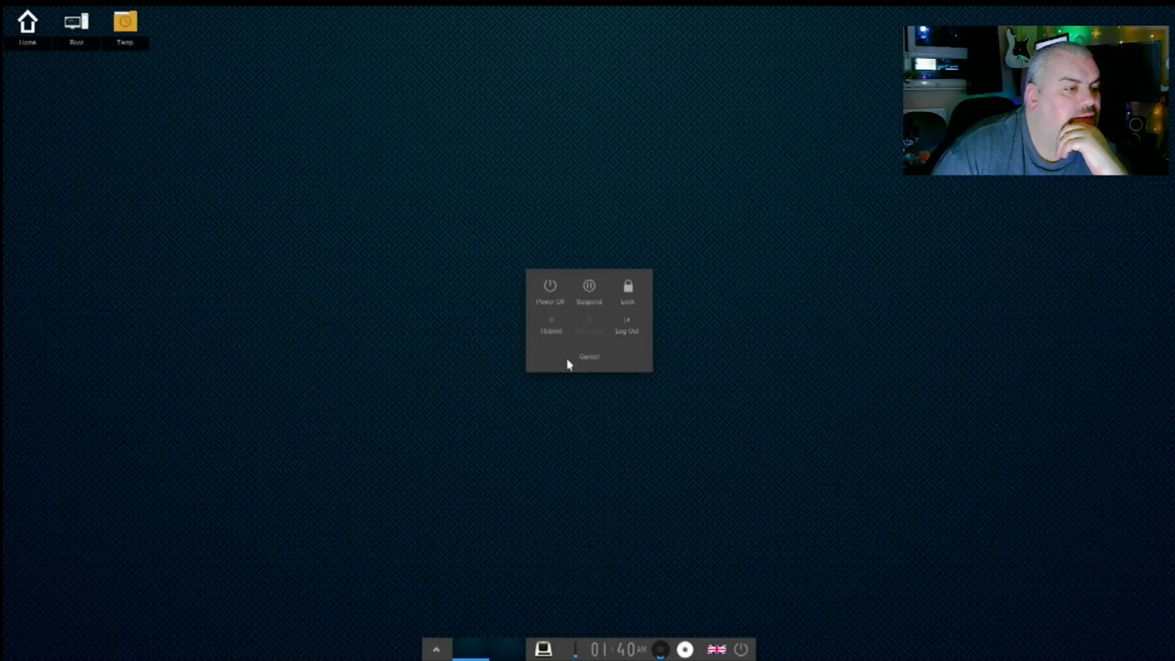
click(551, 329)
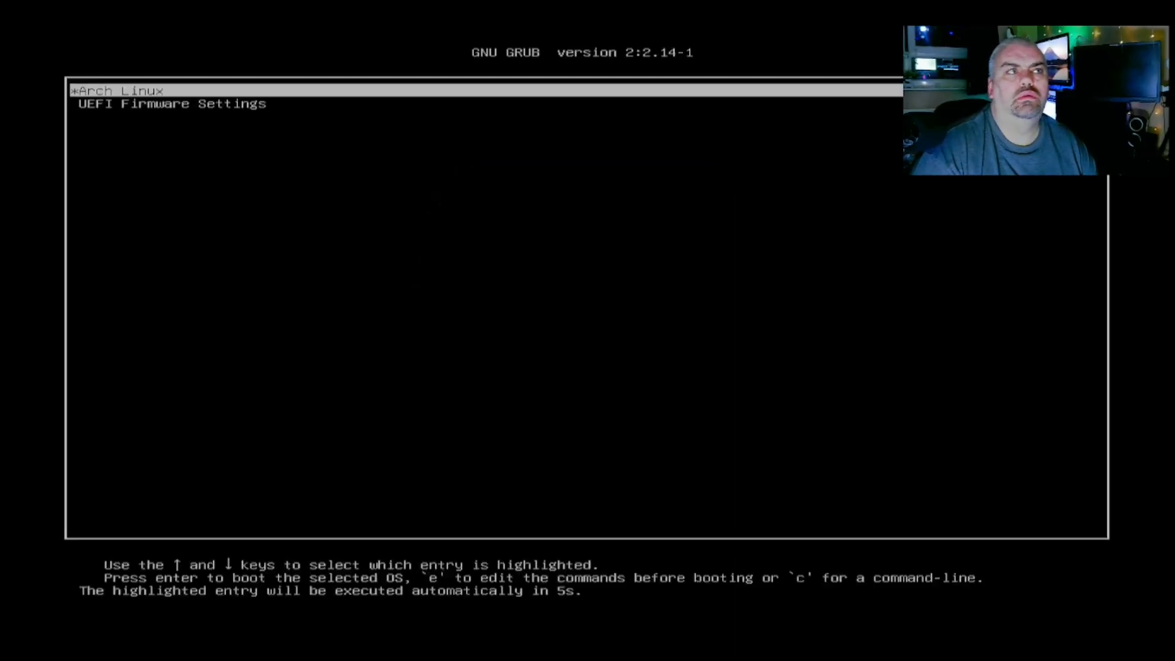
- Boot the Arch Linux GRUB entry and log in with the account password
key(Return)
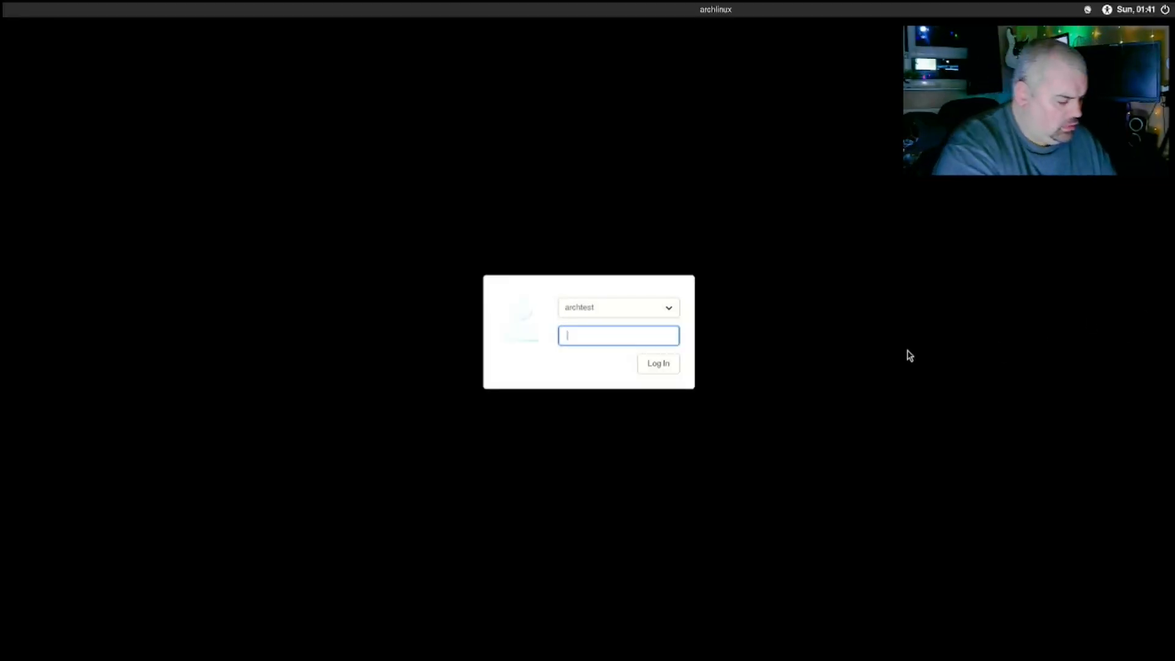
text(•••••••••)
key(Return)
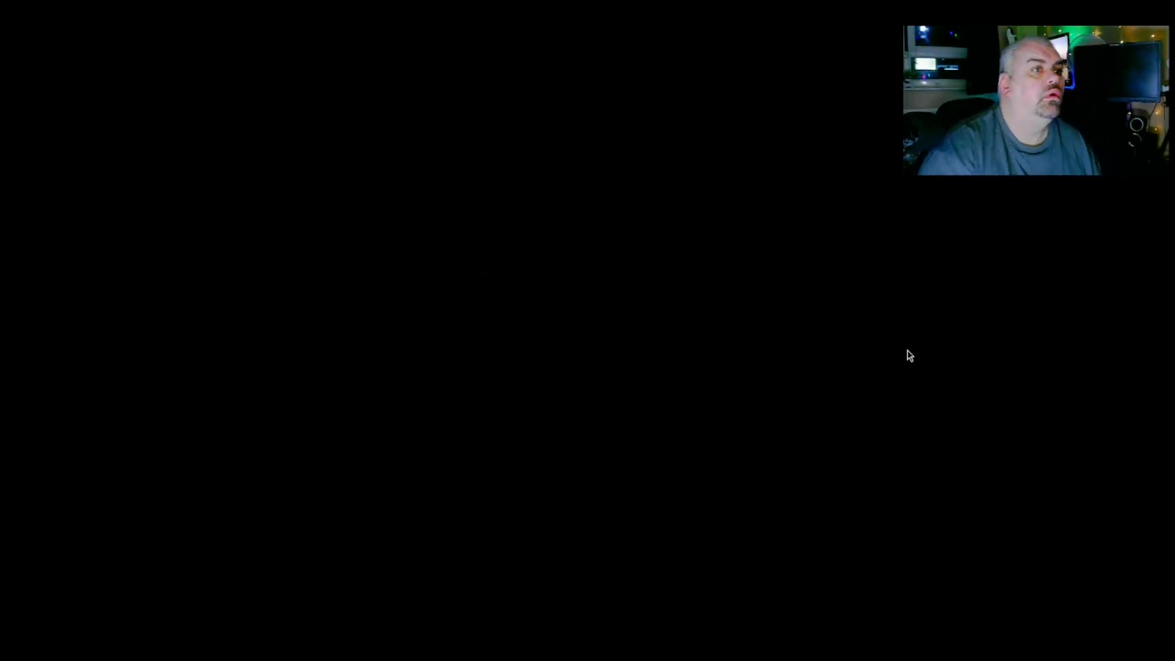
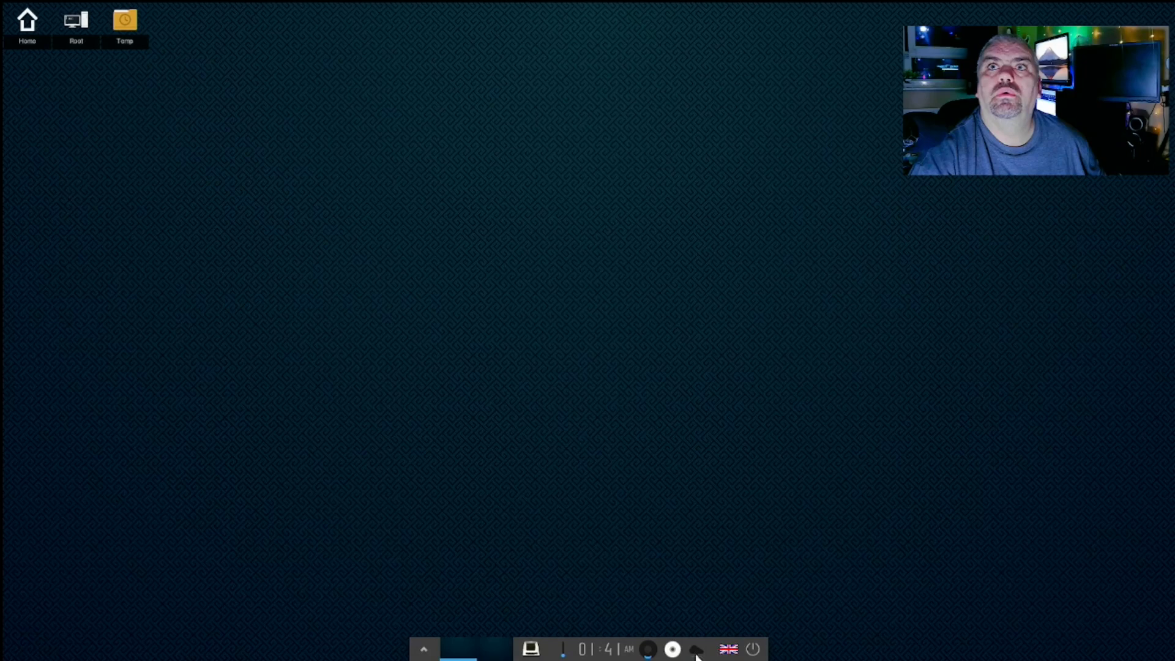
- Give the connection gadget an Inset look and toggle its automatic scrolling
right_click(696, 652)
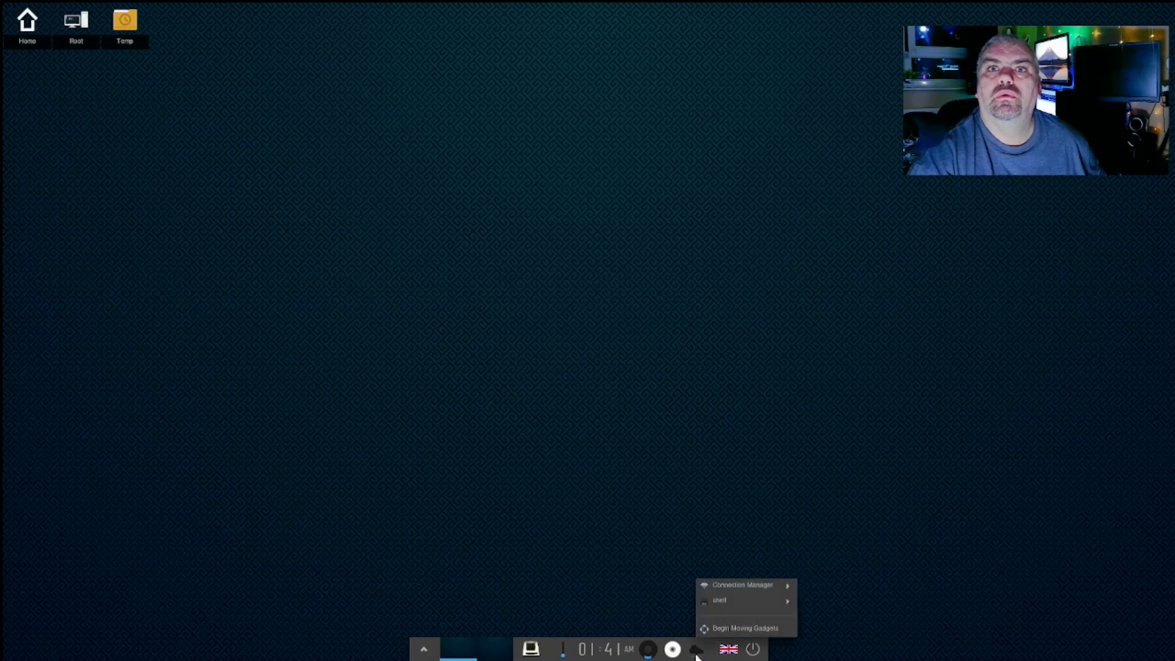
mouse_move(730, 588)
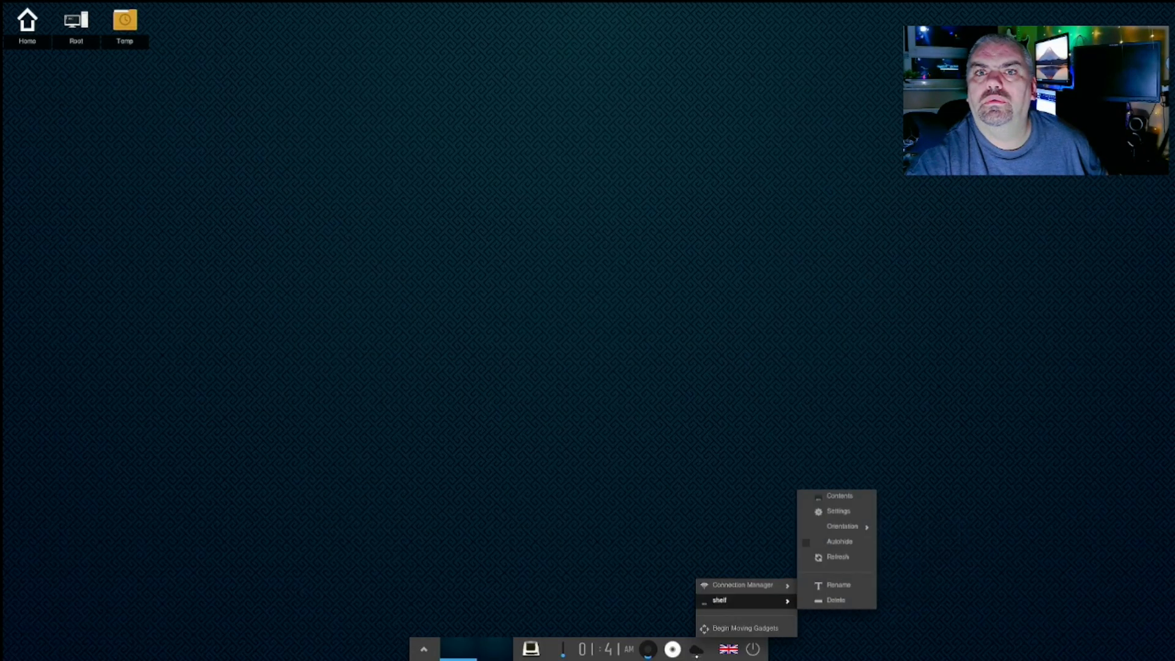
click(753, 586)
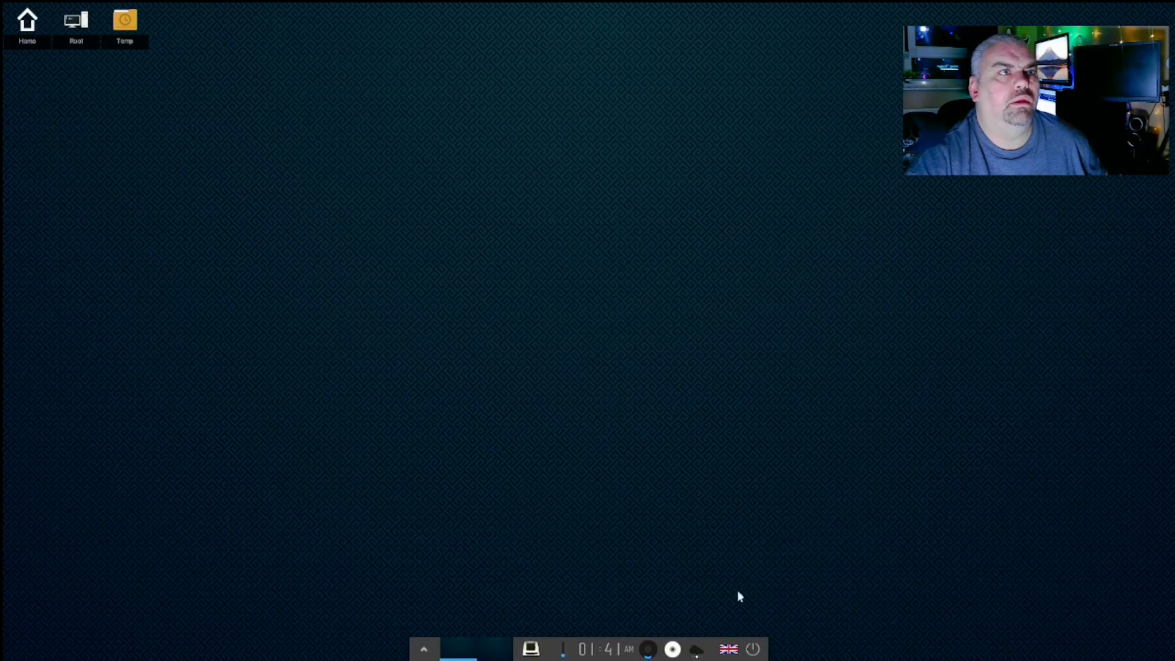
right_click(698, 653)
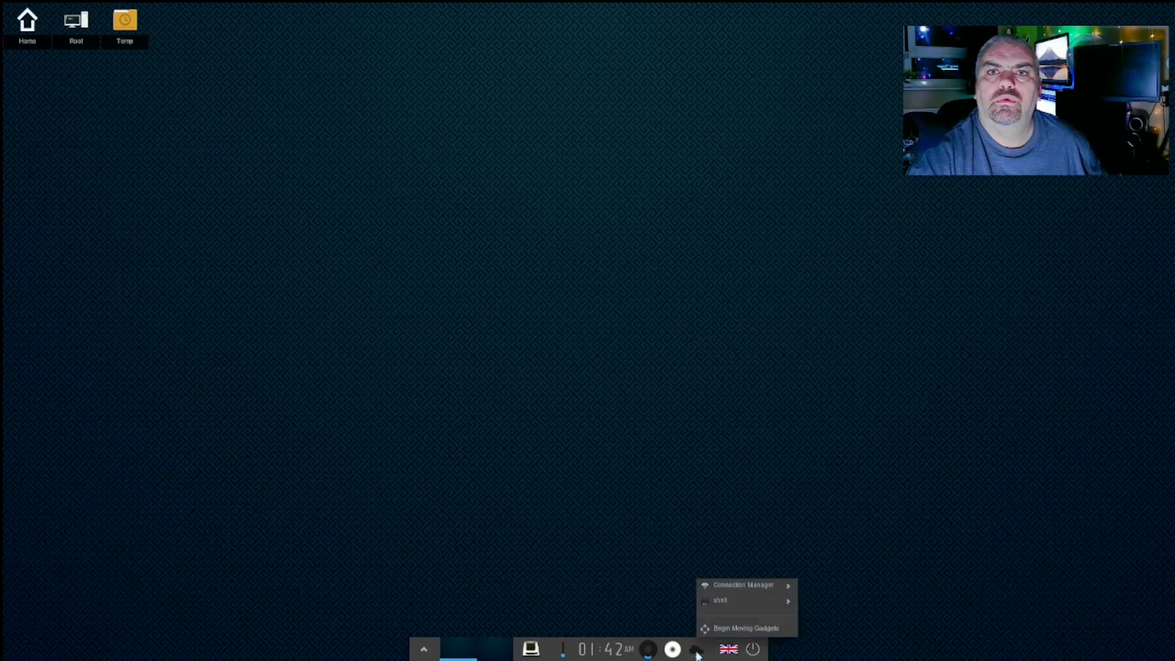
mouse_move(729, 603)
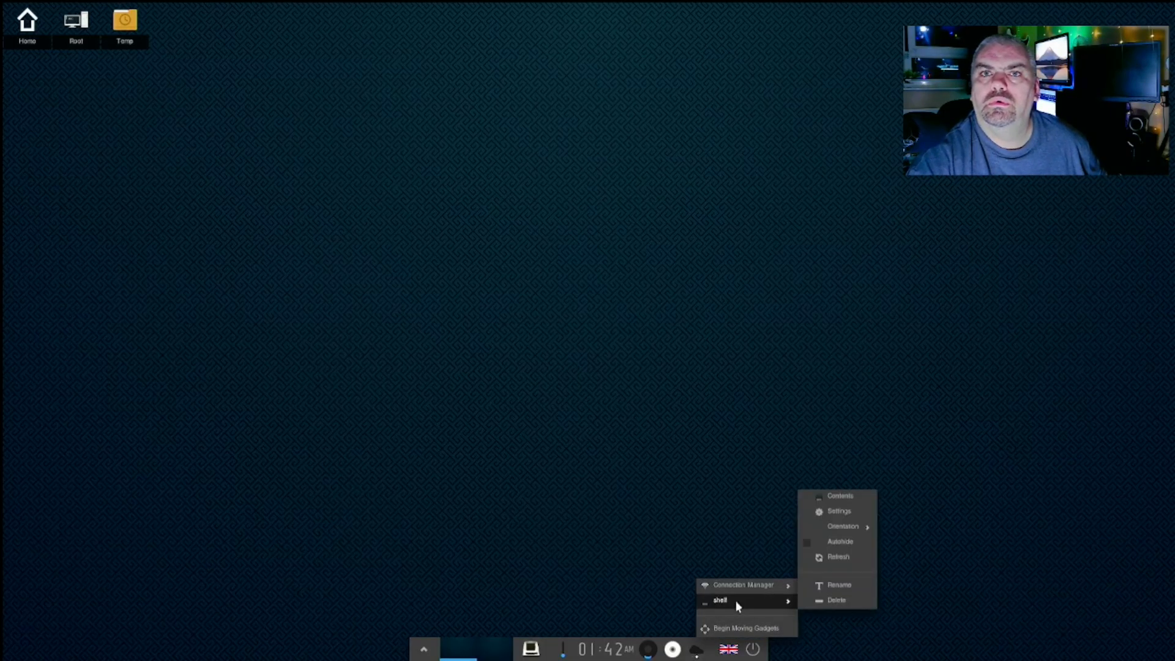
mouse_move(831, 544)
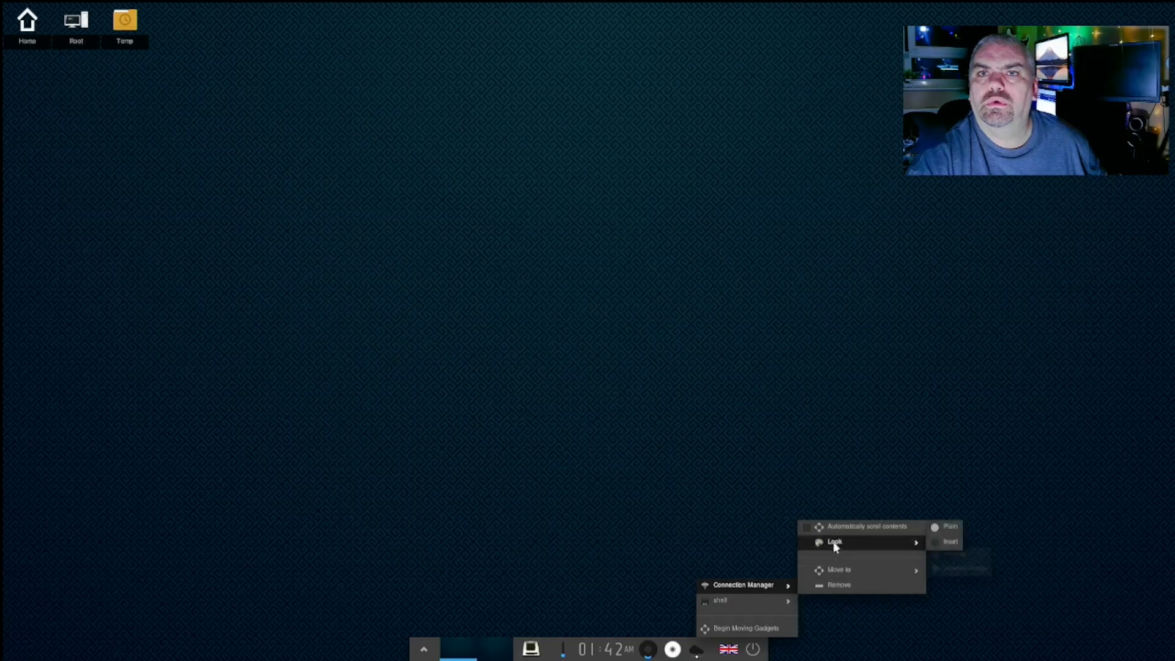
click(941, 548)
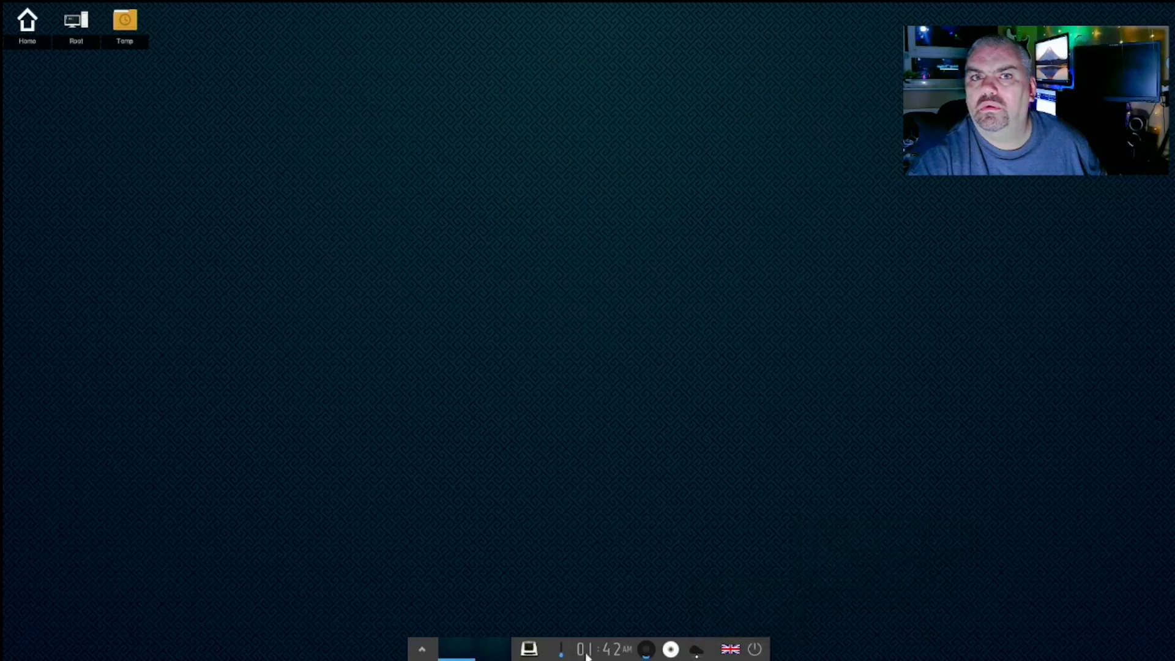
right_click(696, 654)
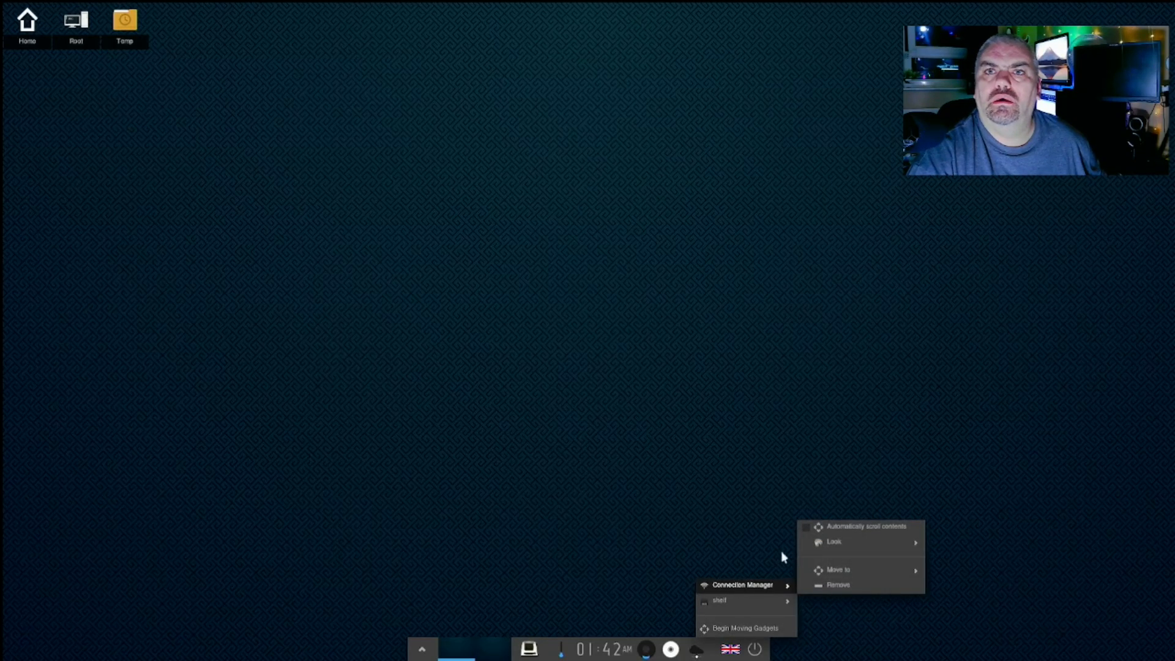
click(807, 528)
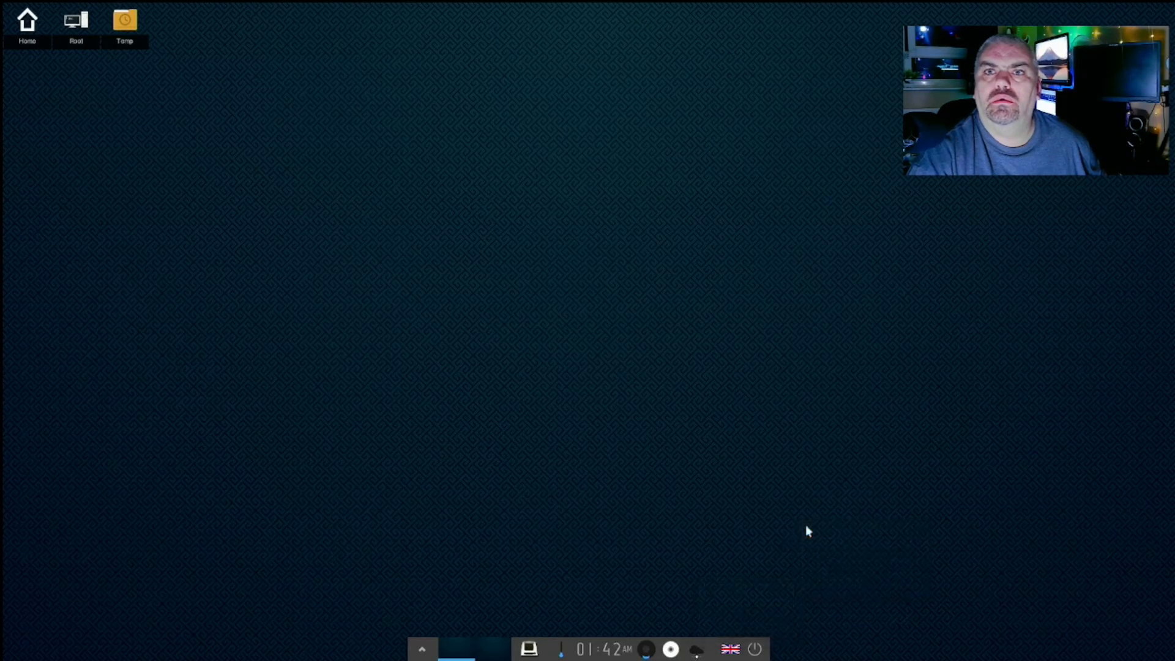
- Open the bottom shelf's Settings from the gadget's context menu
right_click(696, 655)
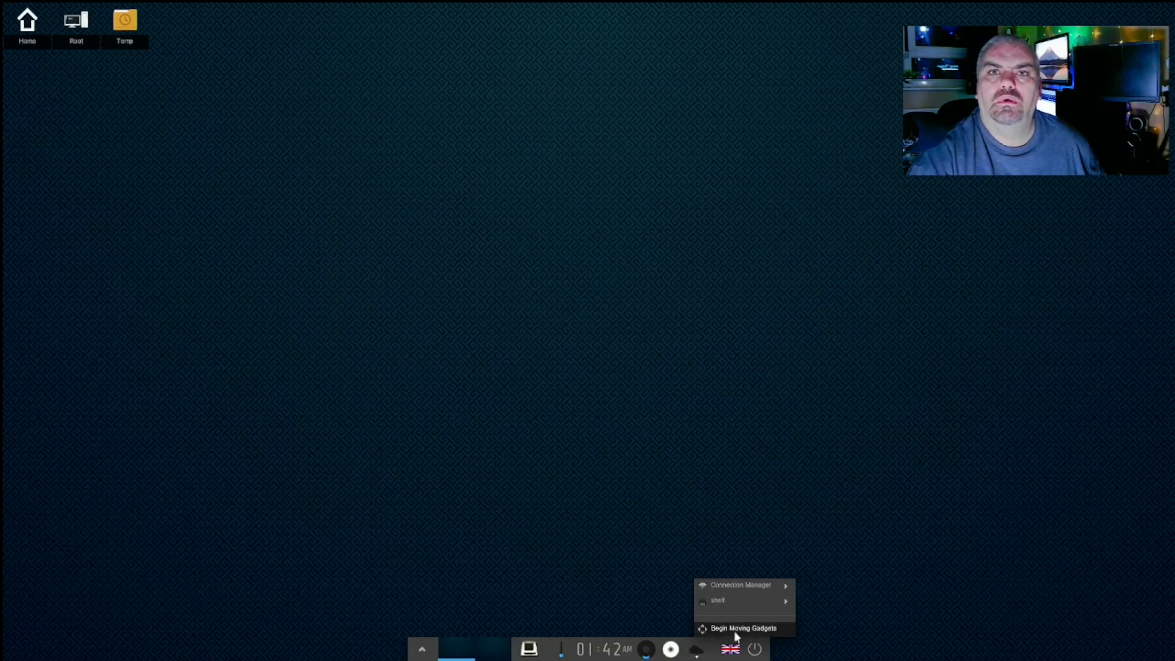
mouse_move(753, 596)
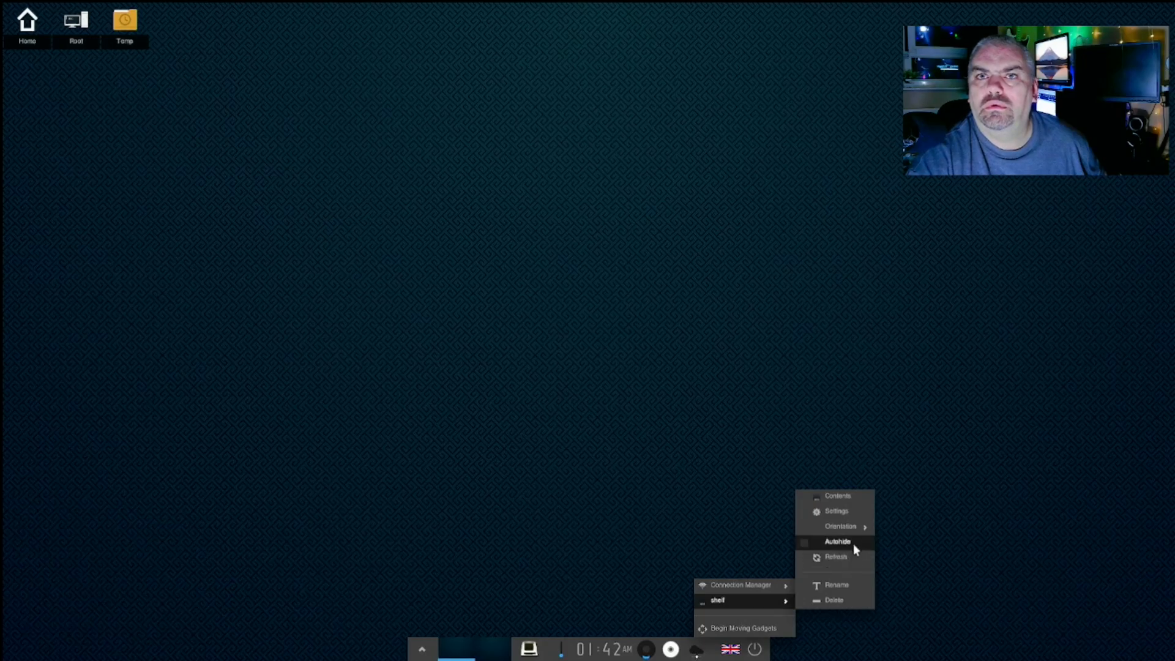
mouse_move(850, 530)
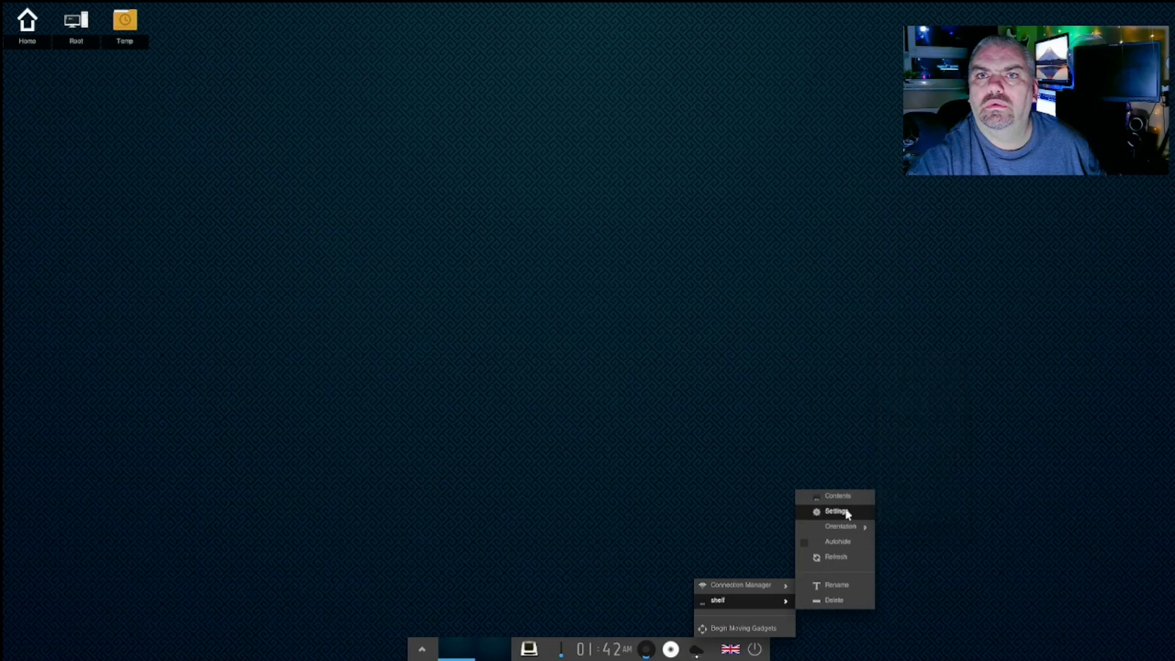
click(836, 511)
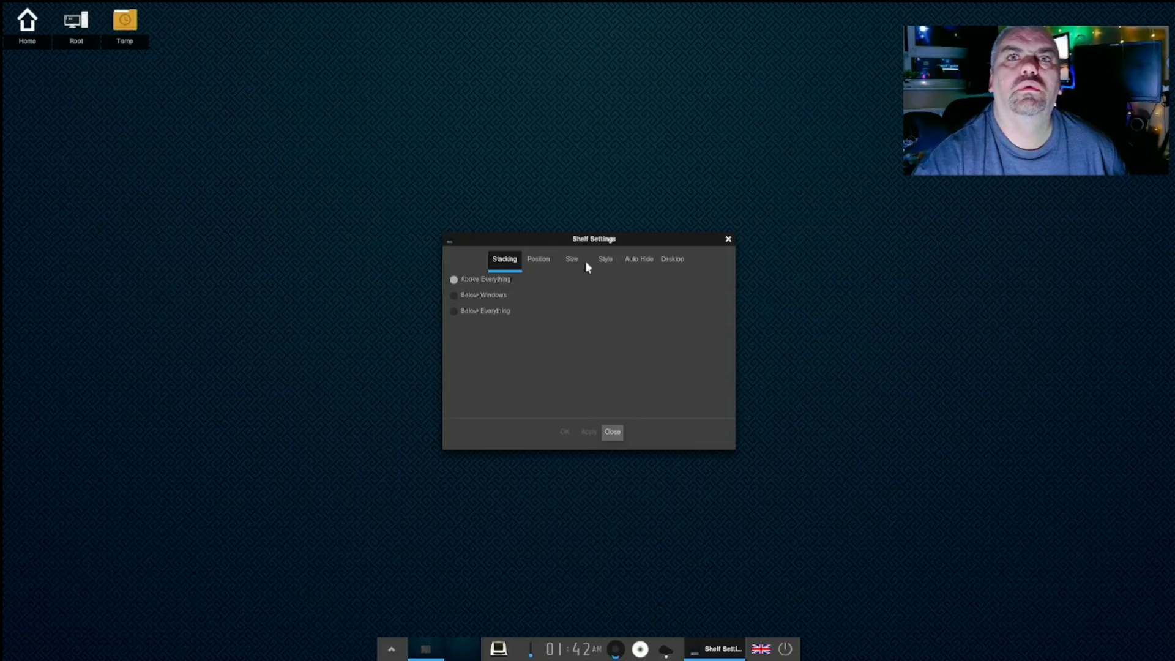
- Close the Shelf Settings dialog and browse the desktop's favourite applications menu
click(729, 237)
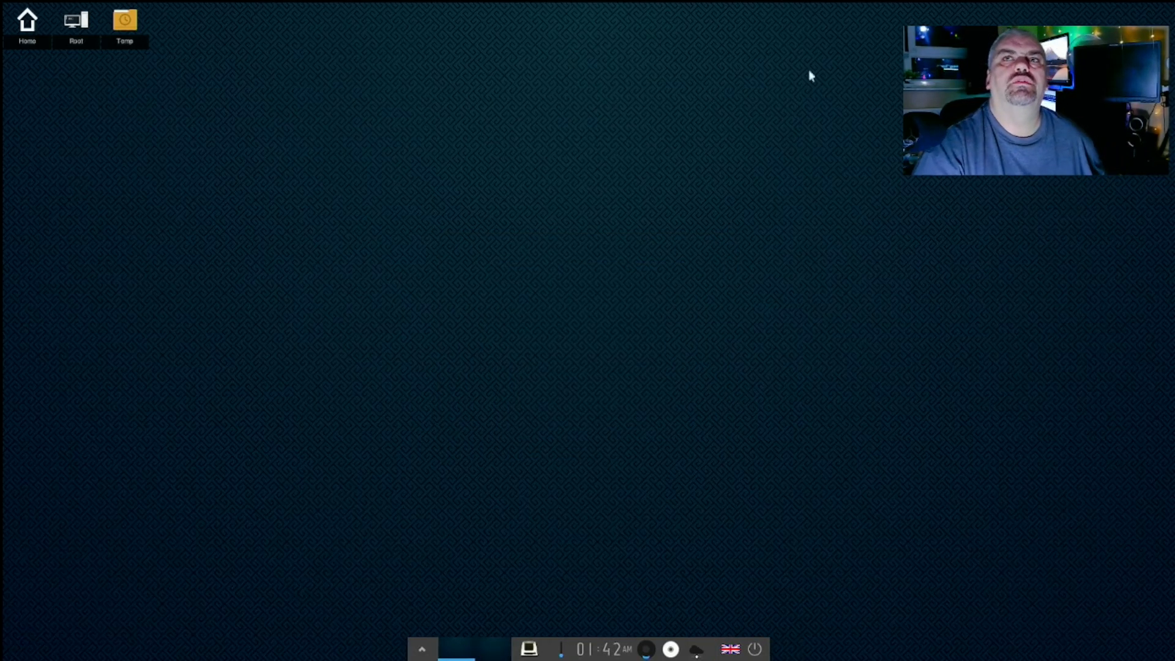
click(656, 16)
click(375, 131)
right_click(360, 154)
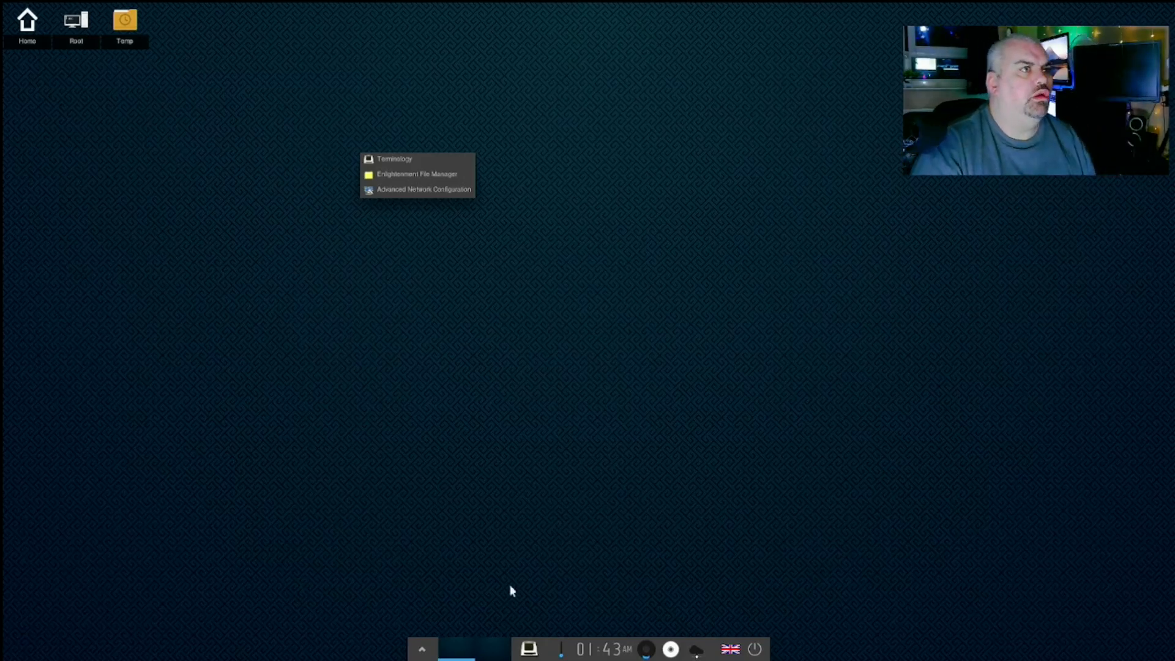
click(532, 654)
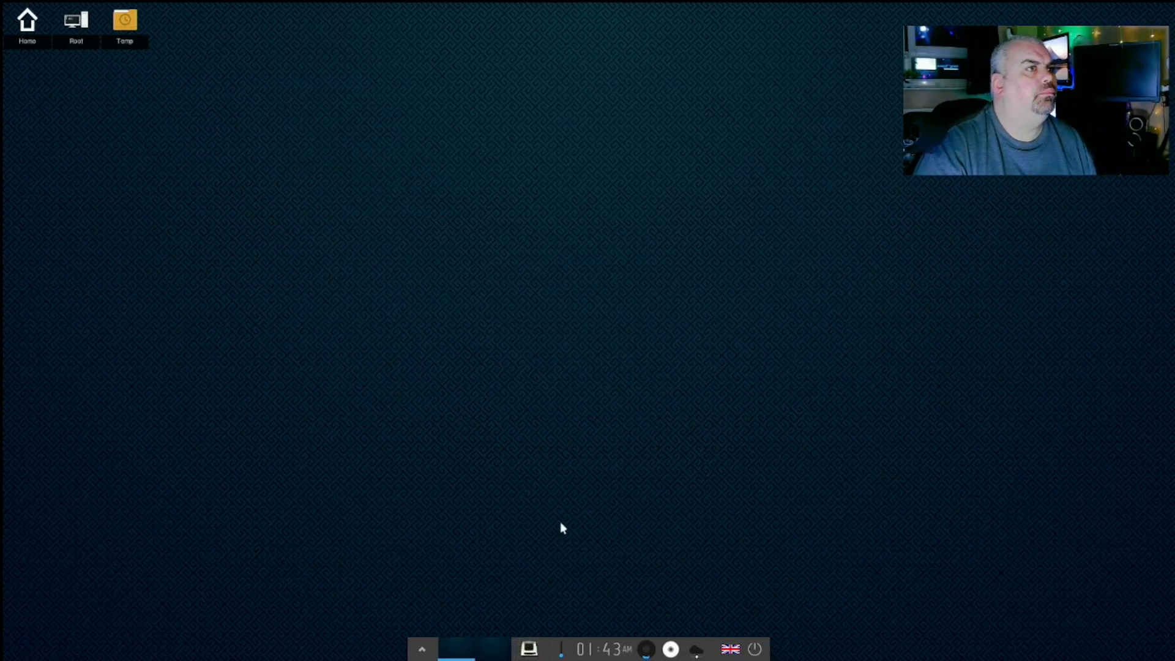
- Launch Terminology from the desktop's favourite applications menu
click(533, 362)
click(533, 363)
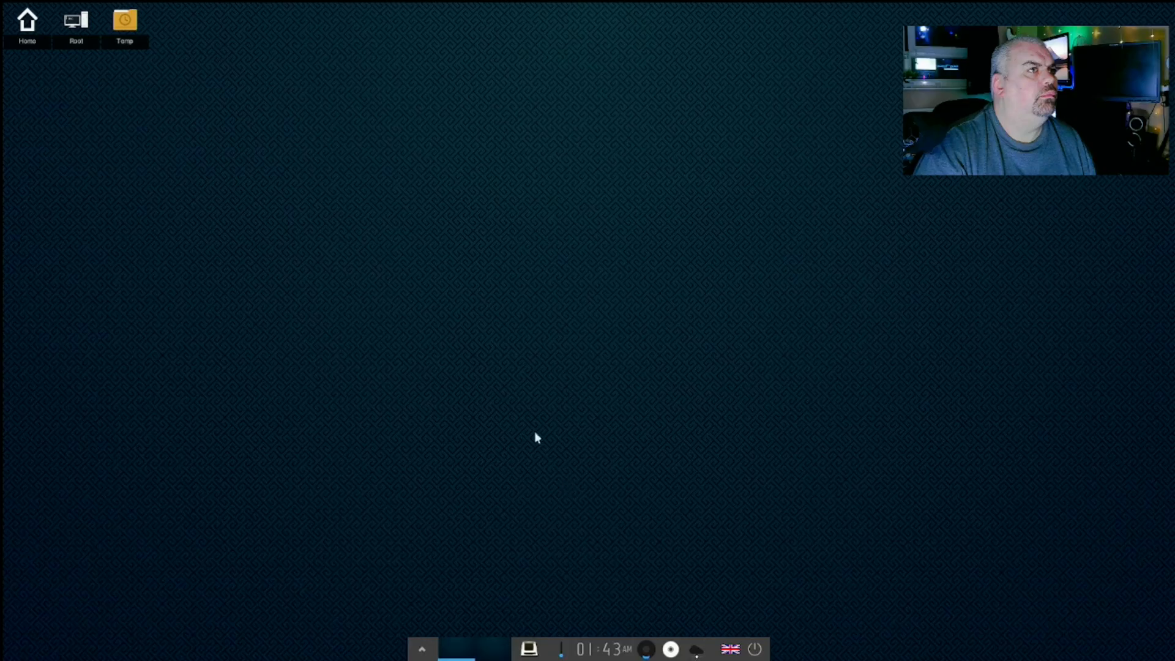
click(490, 371)
click(499, 375)
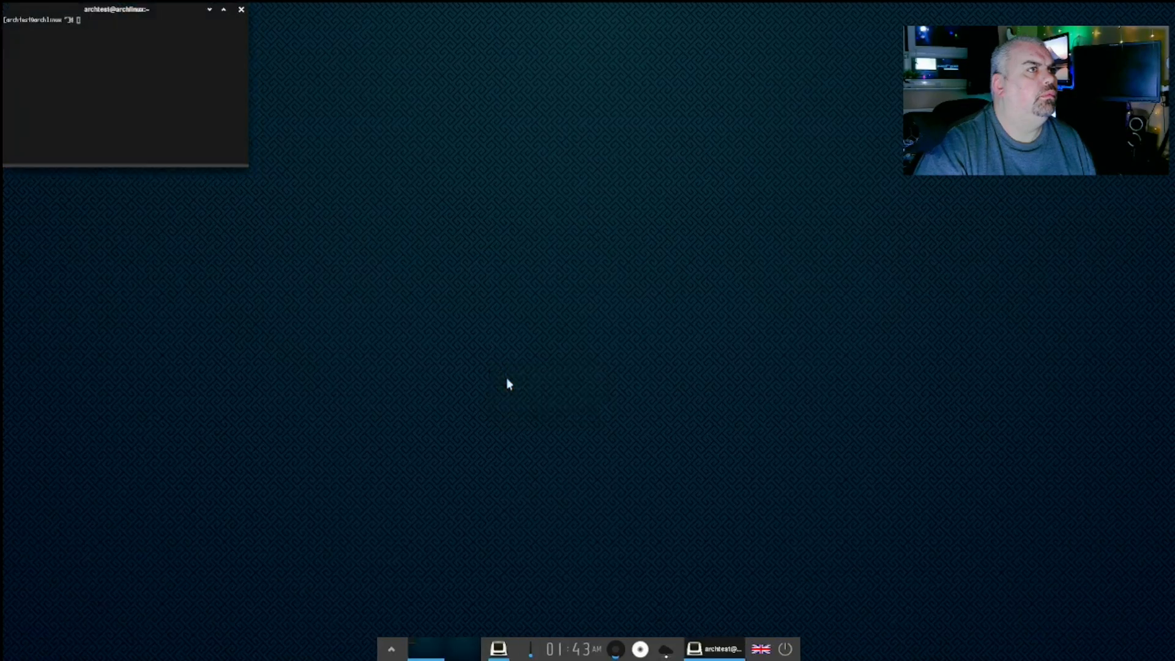
- Maximise the Terminology window and run sudo nmtui
click(223, 11)
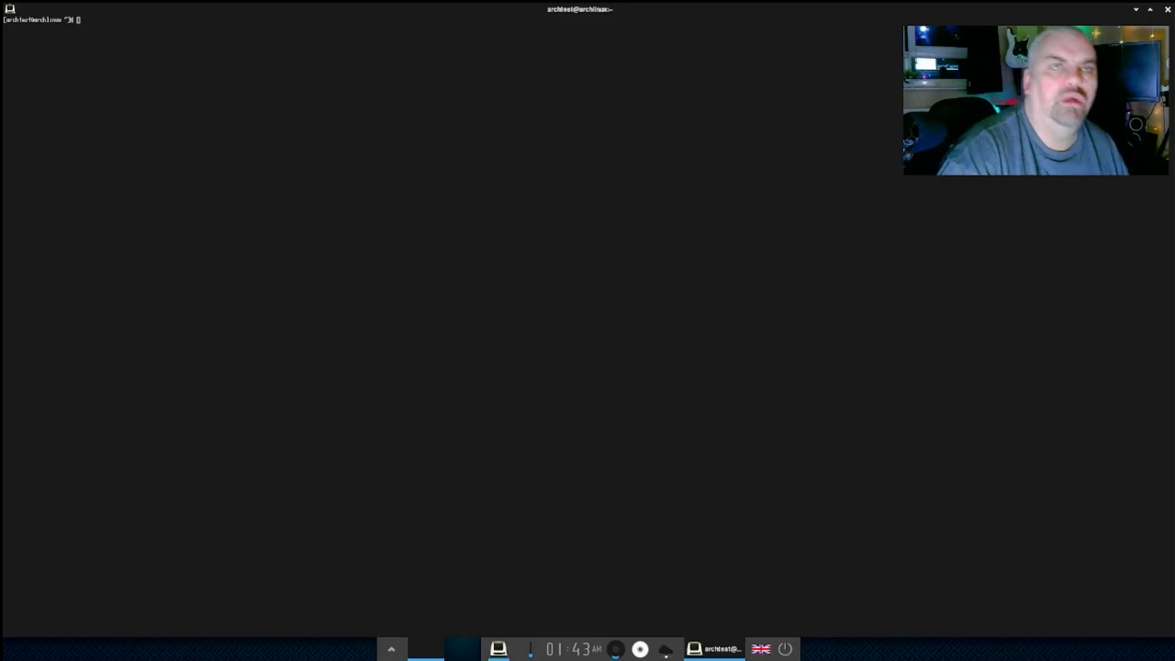
text(sudo)
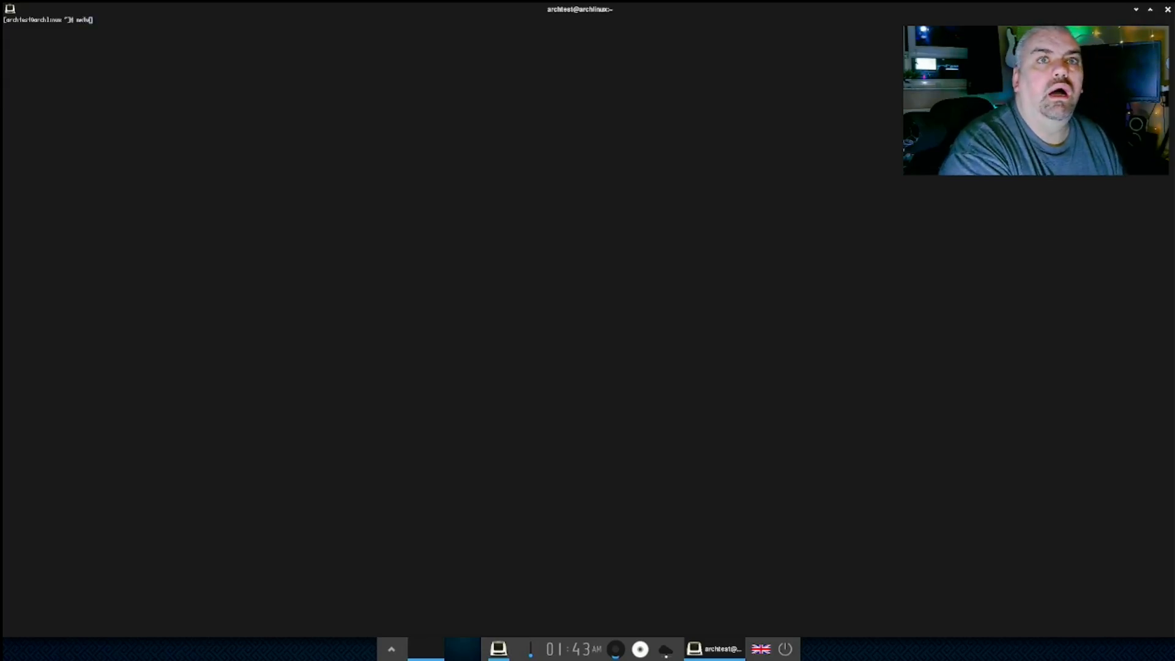
key(Return)
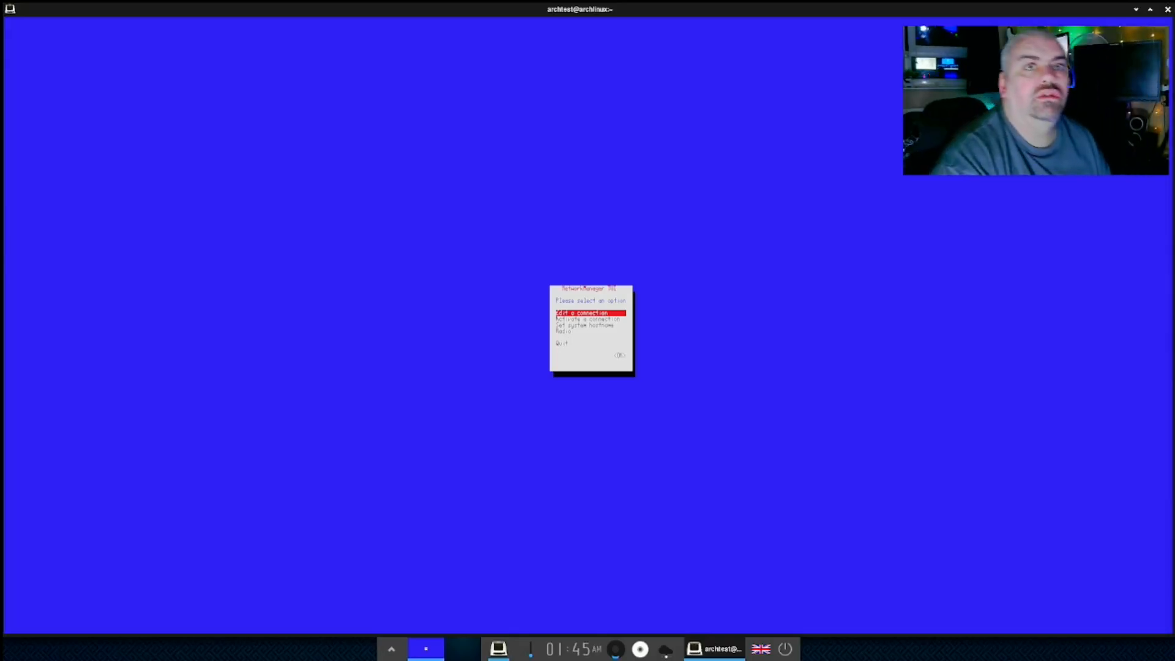
- Activate the Redmi Wi-Fi network in nmtui, entering its Wi-Fi password
key(Down)
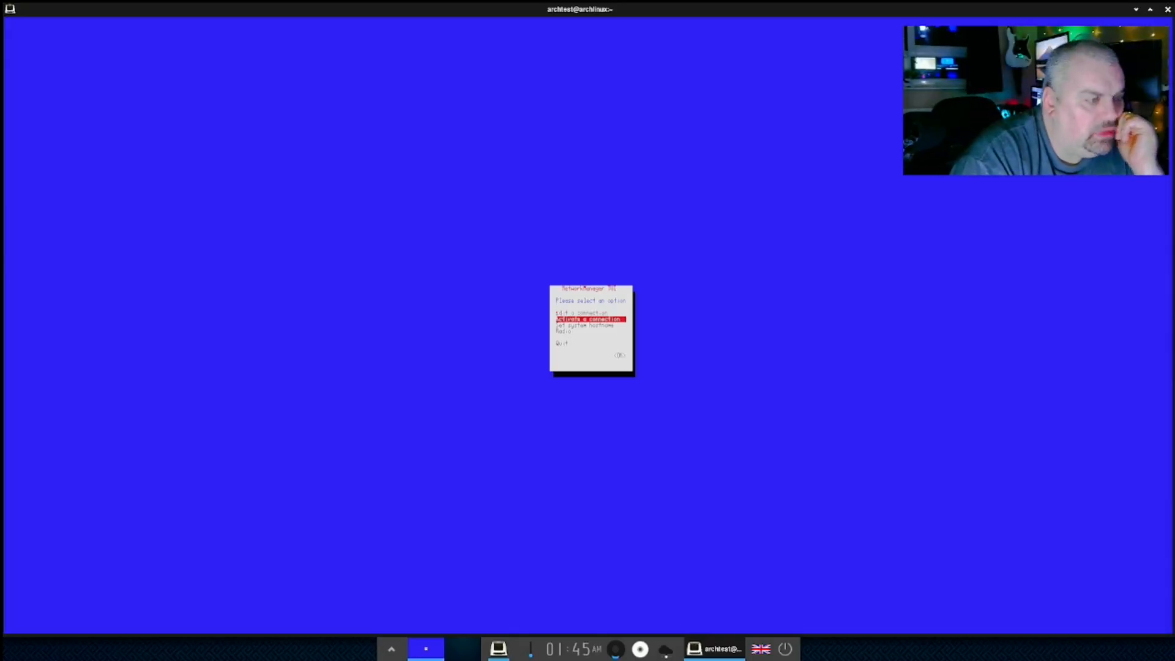
key(Return)
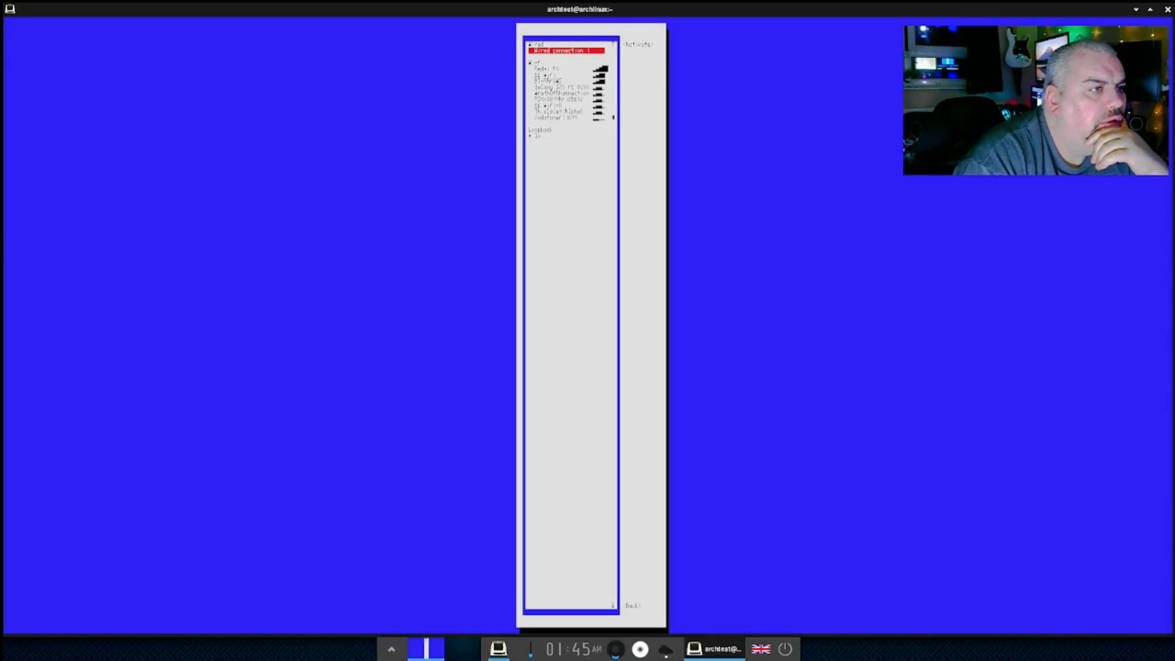
key(Down)
key(Down)
key(Return)
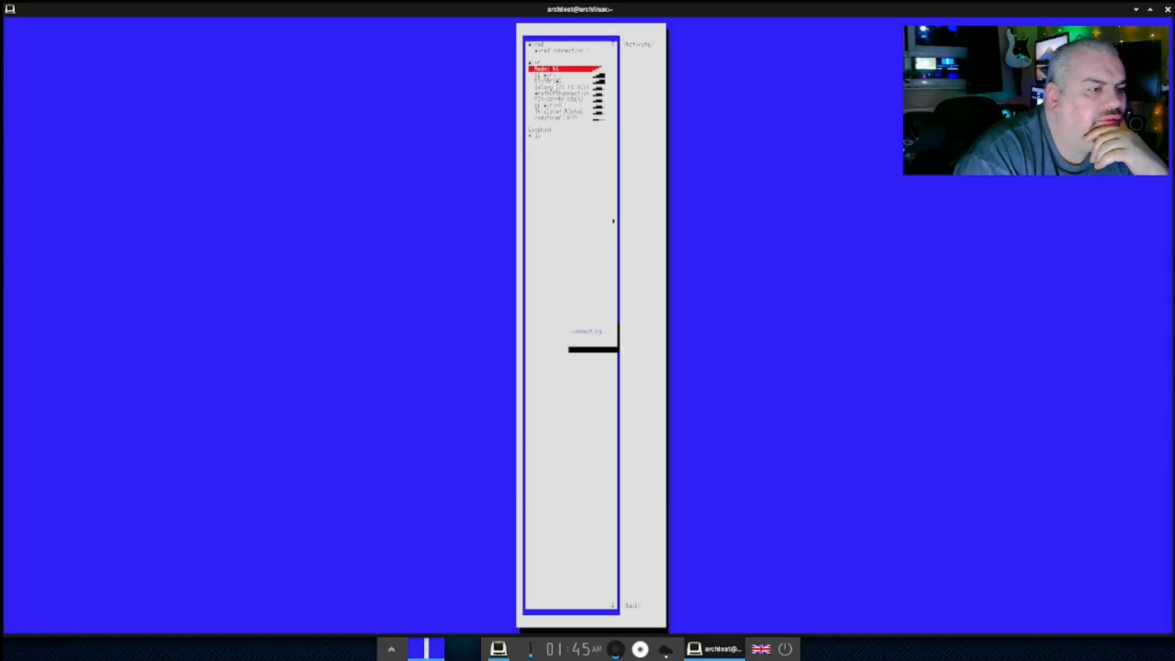
text(*****)
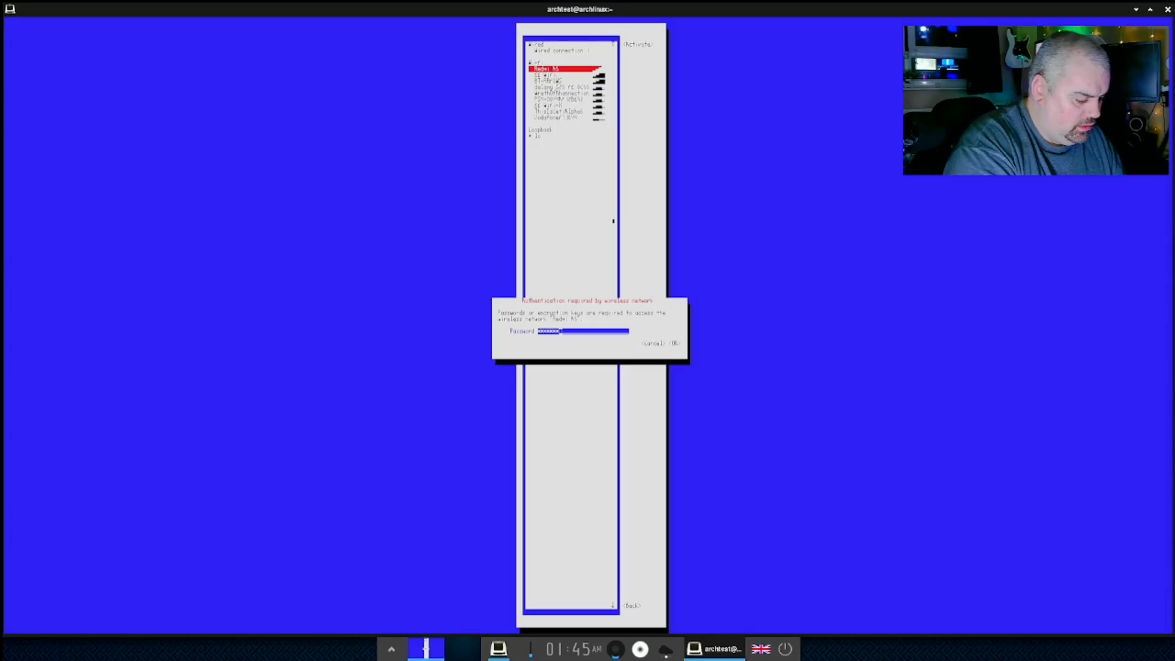
text(*****)
key(Return)
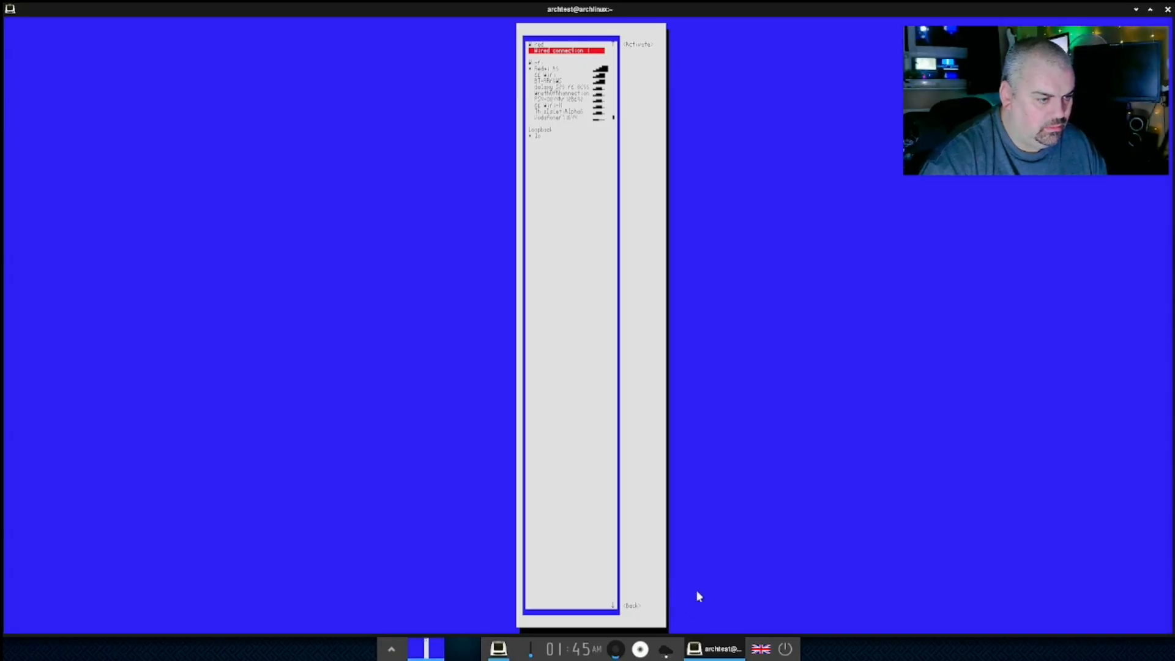
- Try activating Wired connection 1 and dismiss the resulting error messages
triple_click(630, 607)
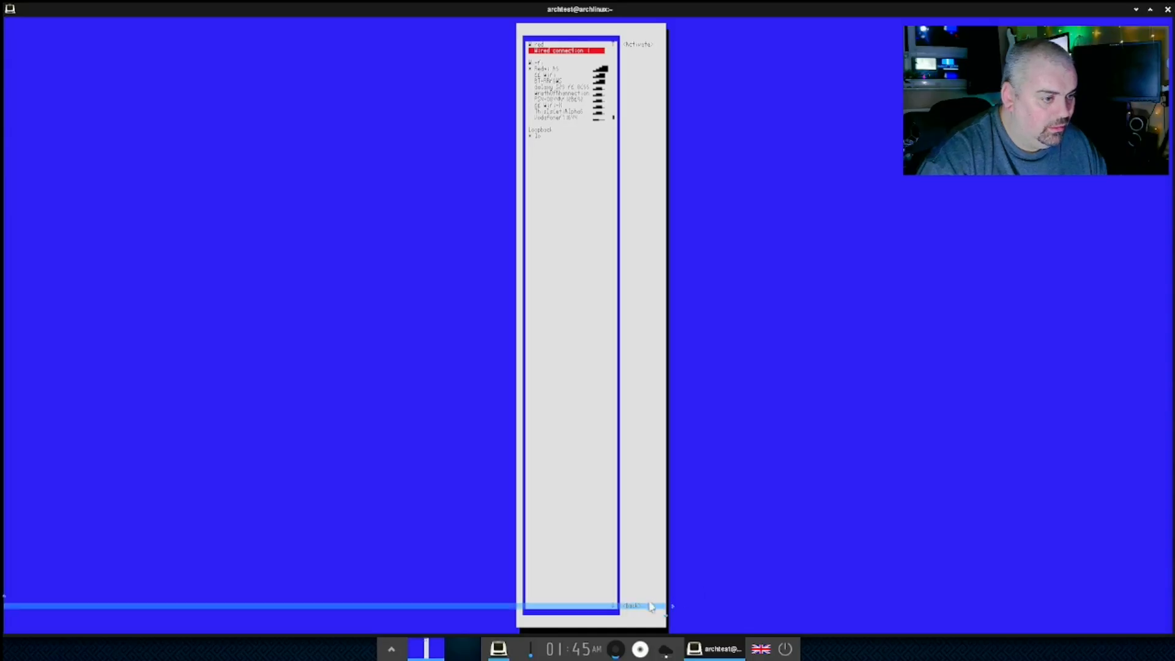
key(Return)
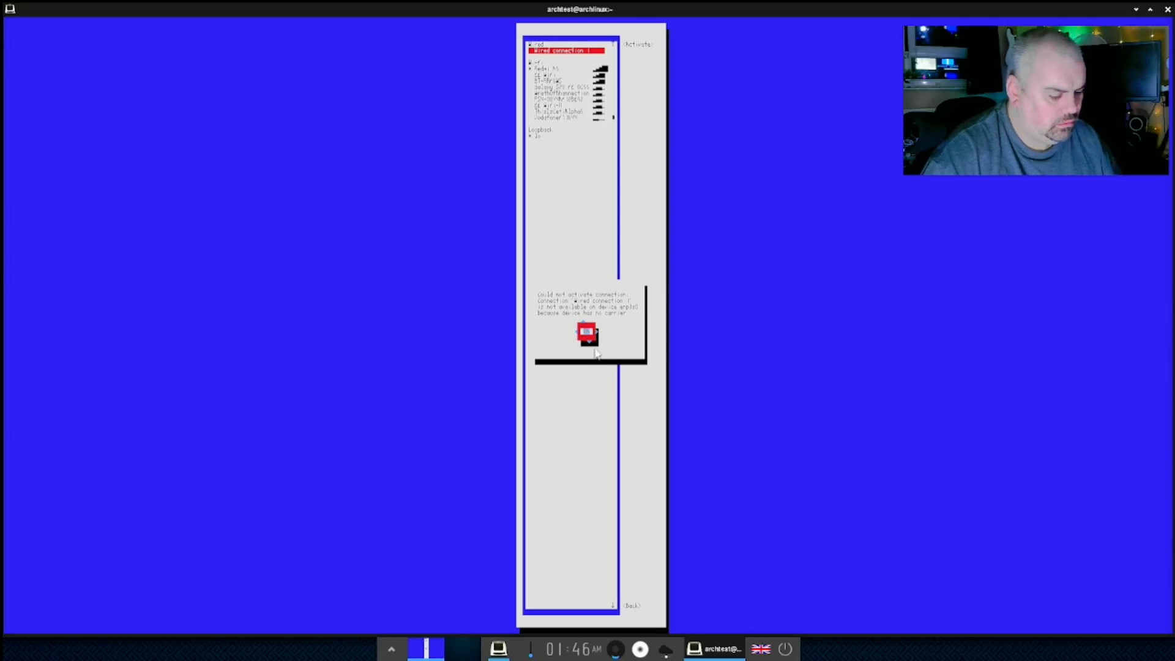
key(Return)
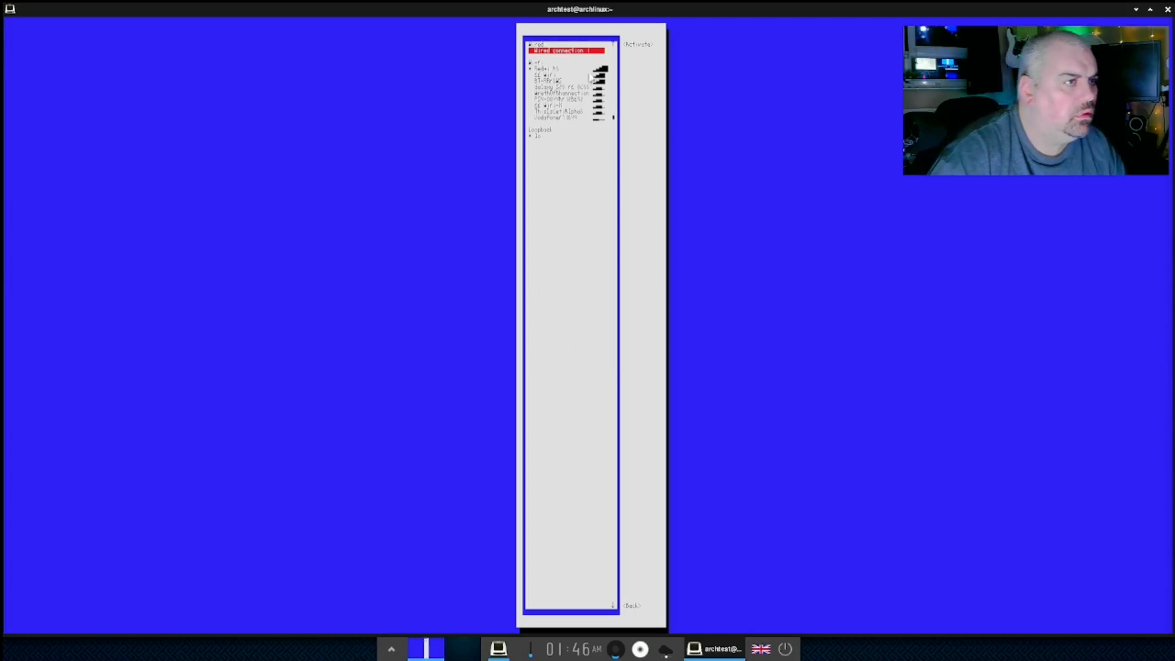
double_click(544, 70)
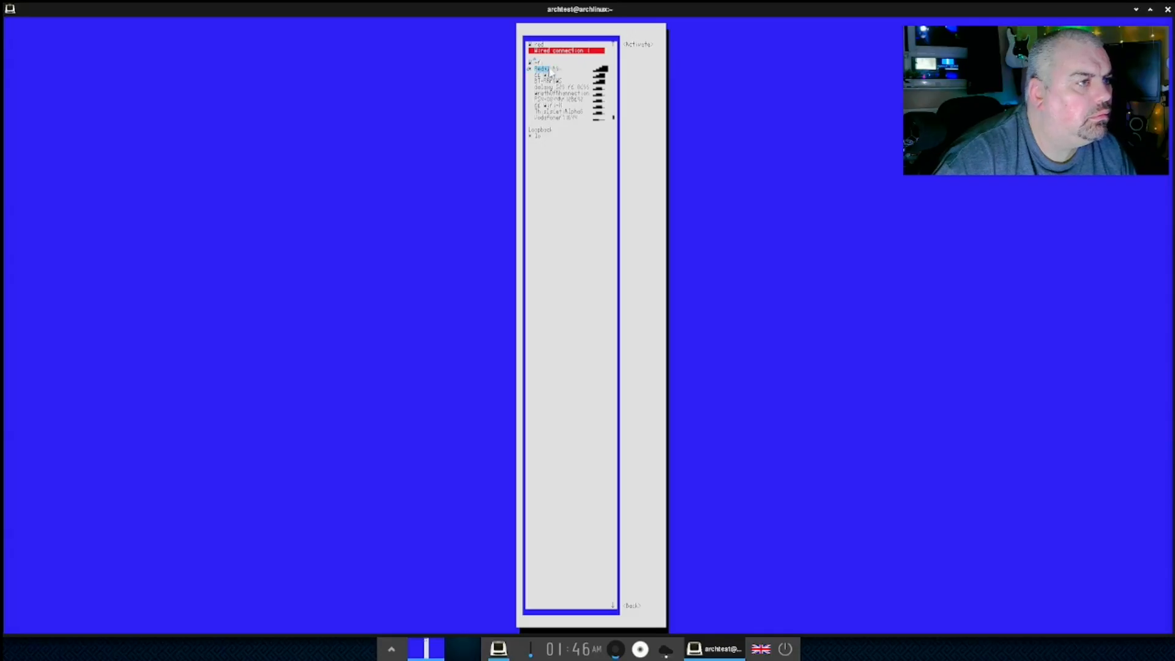
click(561, 72)
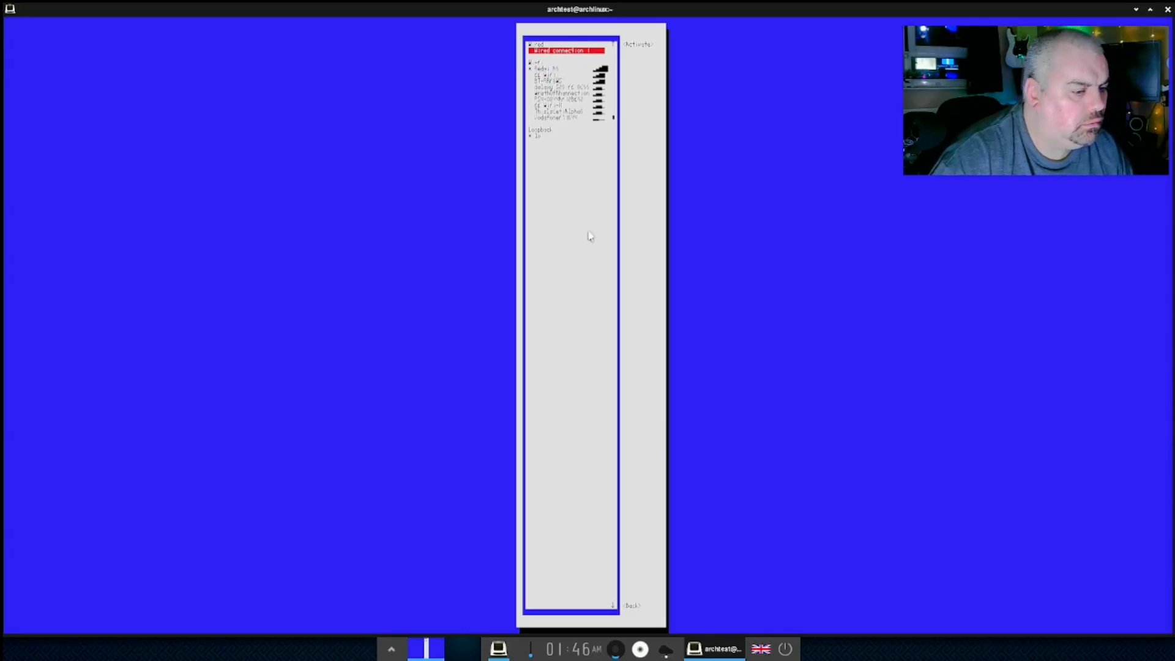
triple_click(630, 606)
key(Return)
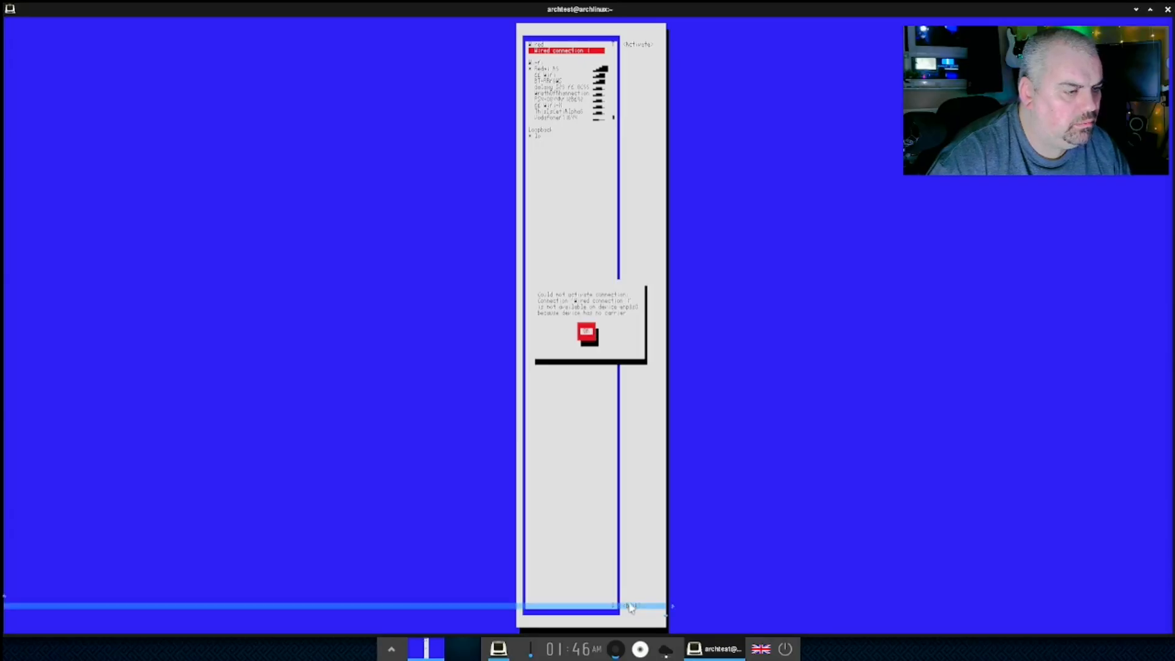
click(586, 338)
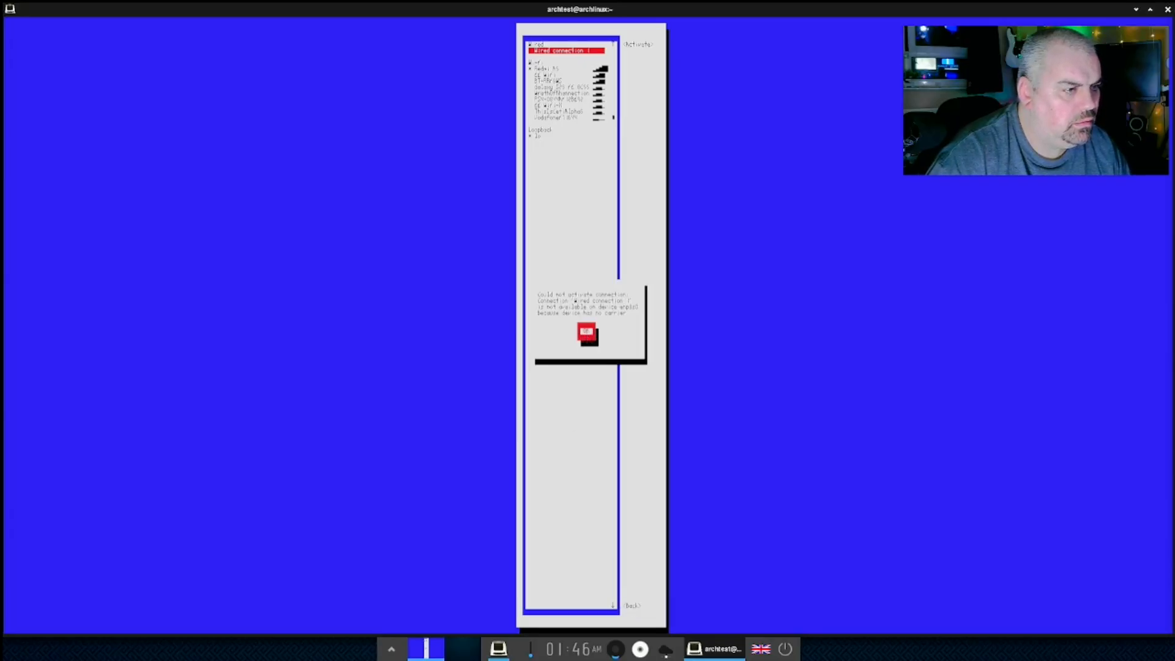
click(588, 334)
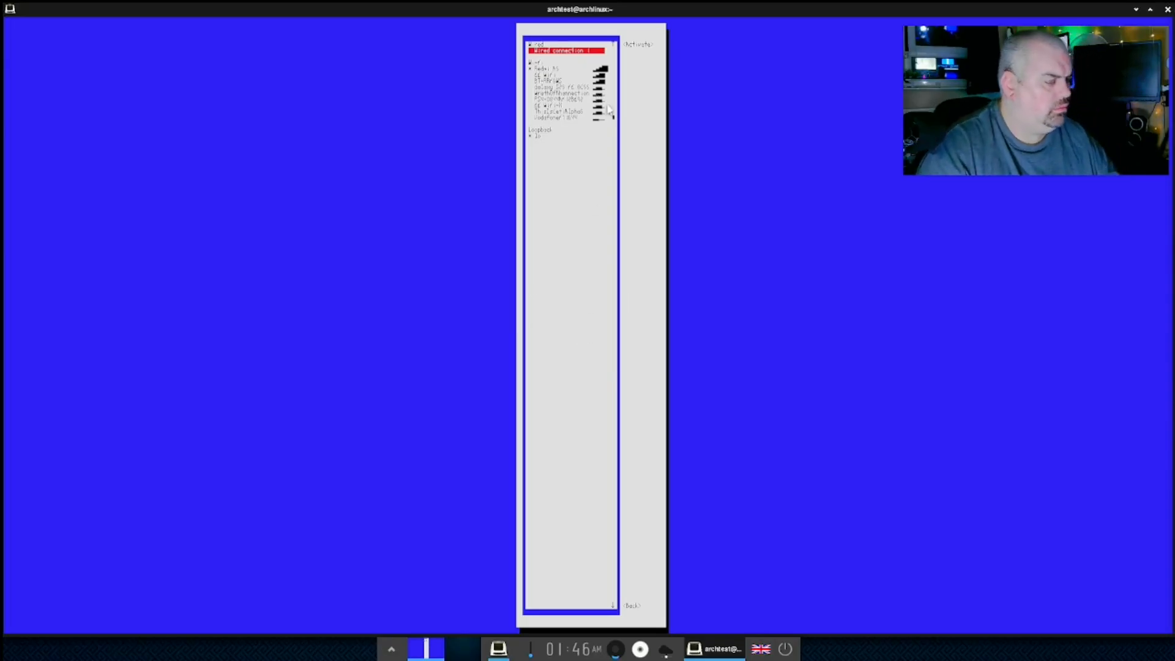
- Quit nmtui to the shell and close the Terminology window
key(Escape)
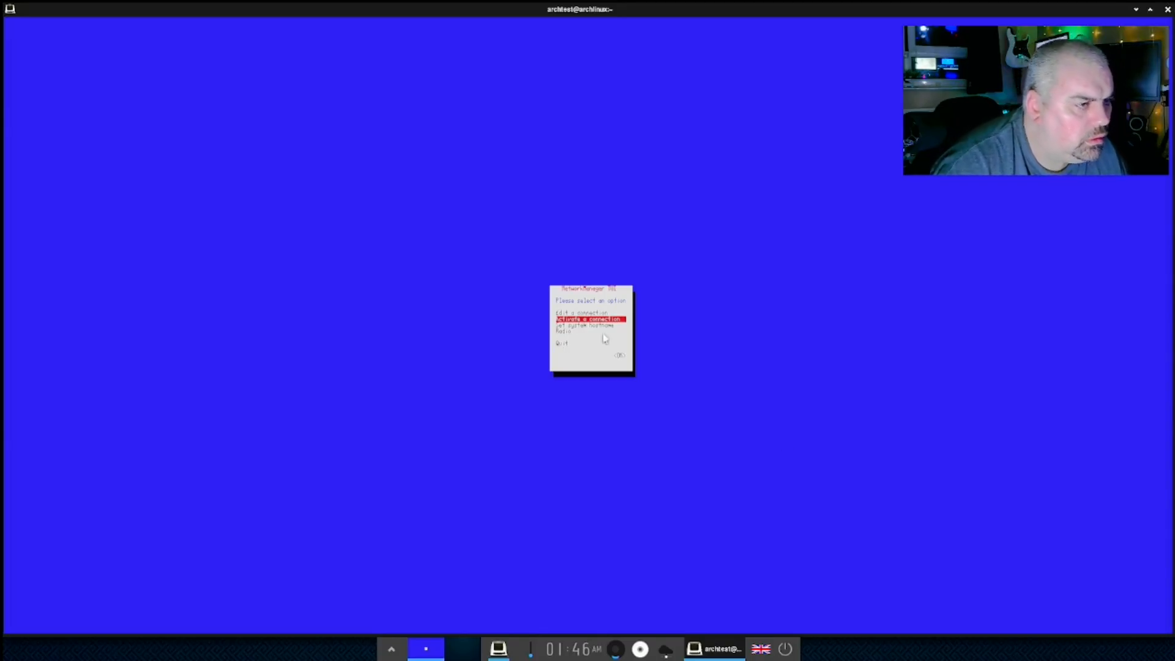
key(Escape)
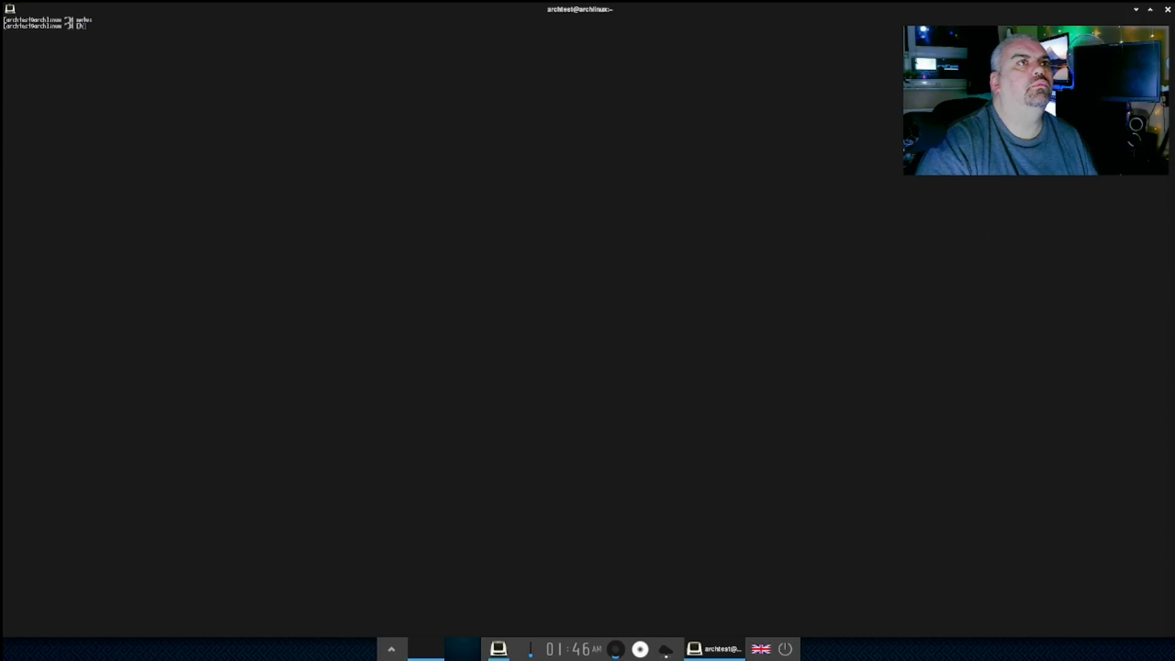
click(1166, 12)
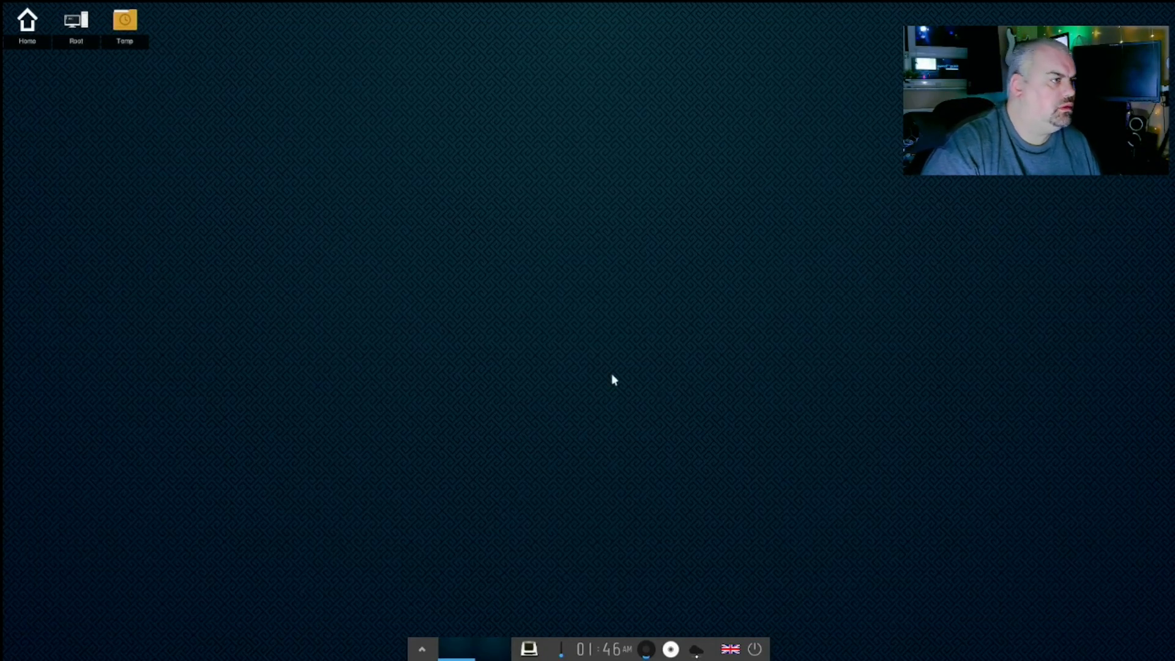
- Look over the network gadget's Connection Manager menu, then start Terminology from the shelf
right_click(696, 655)
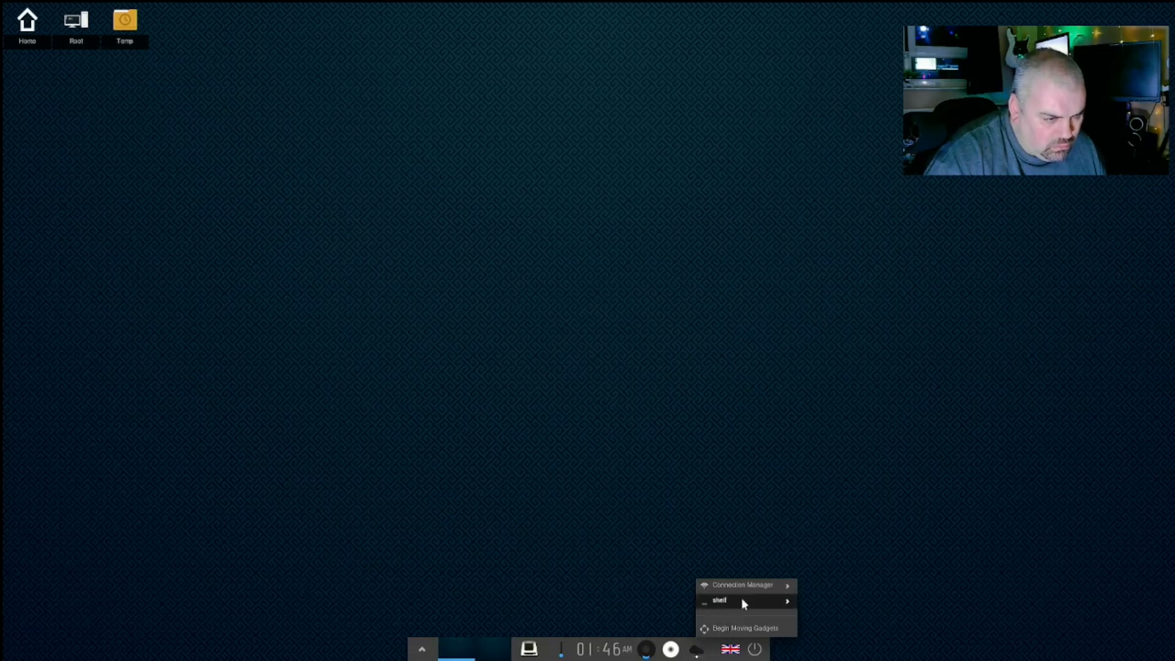
mouse_move(743, 592)
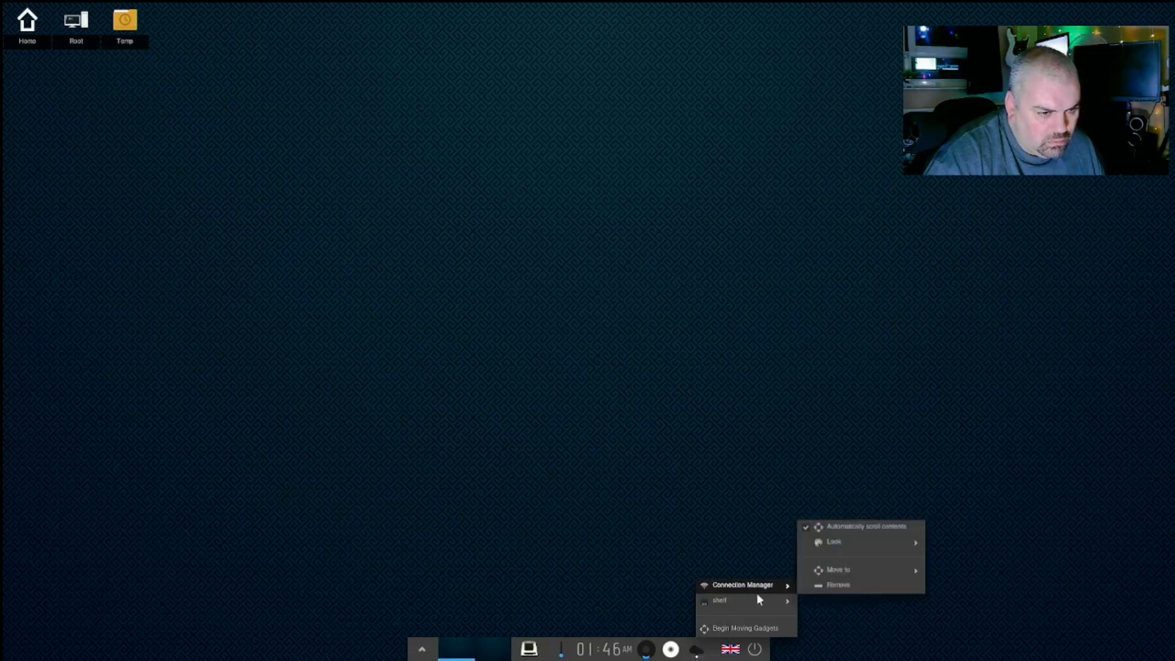
click(549, 306)
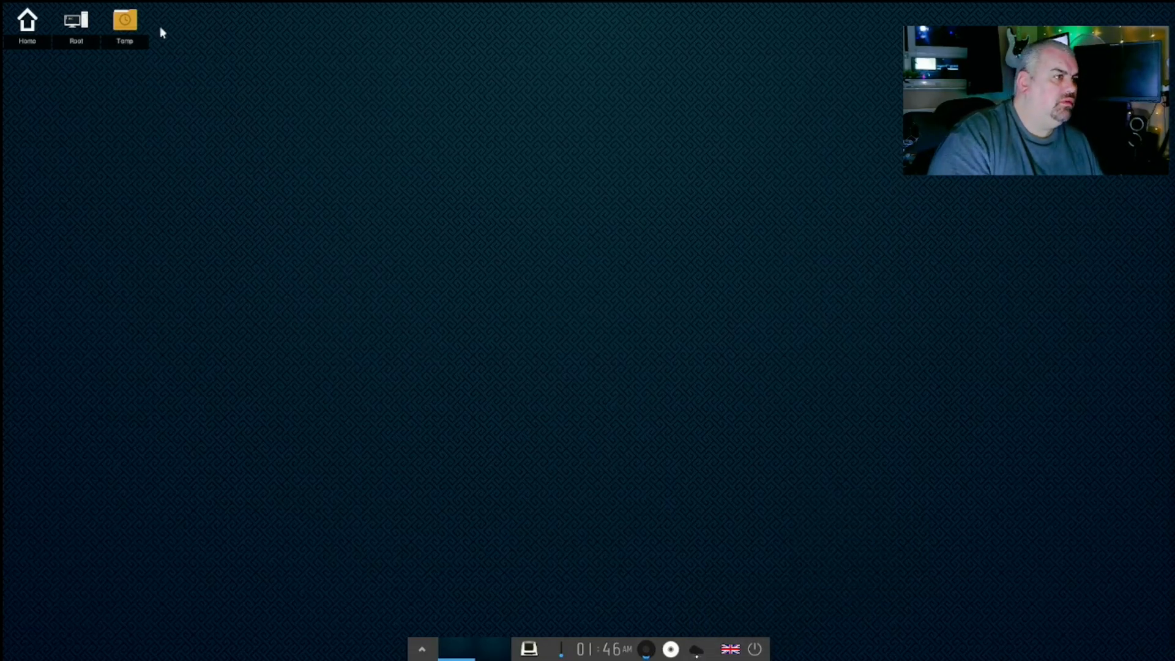
click(529, 649)
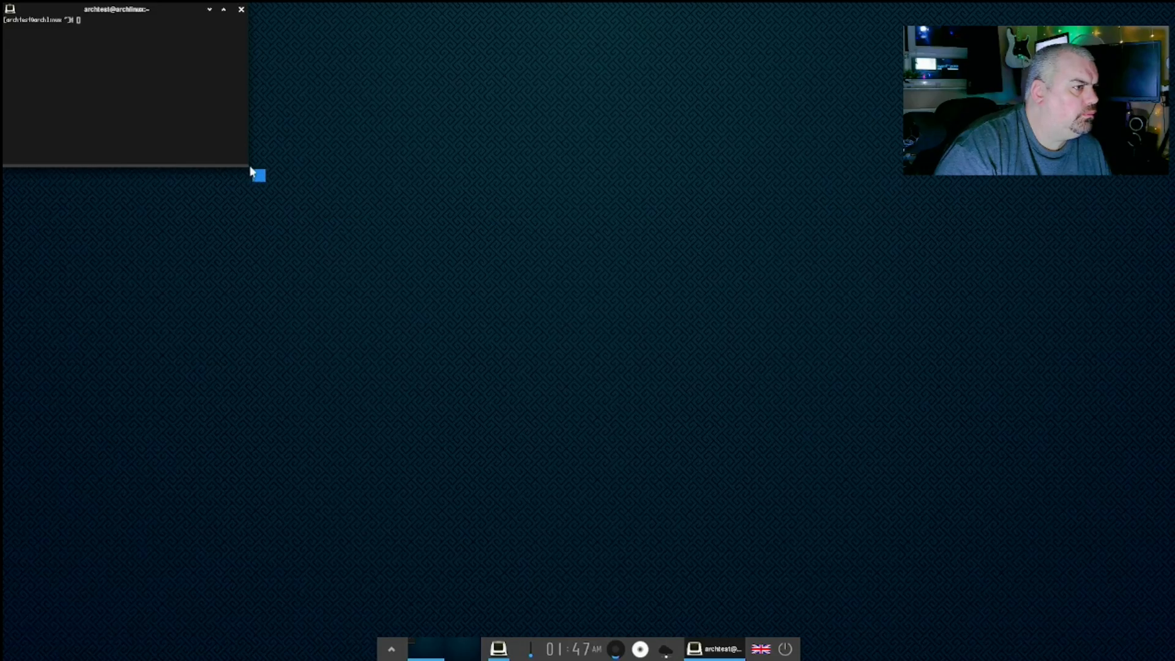
- Enlarge the terminal window and run 'sudo pacman -S firefox'
drag(252, 173, 818, 561)
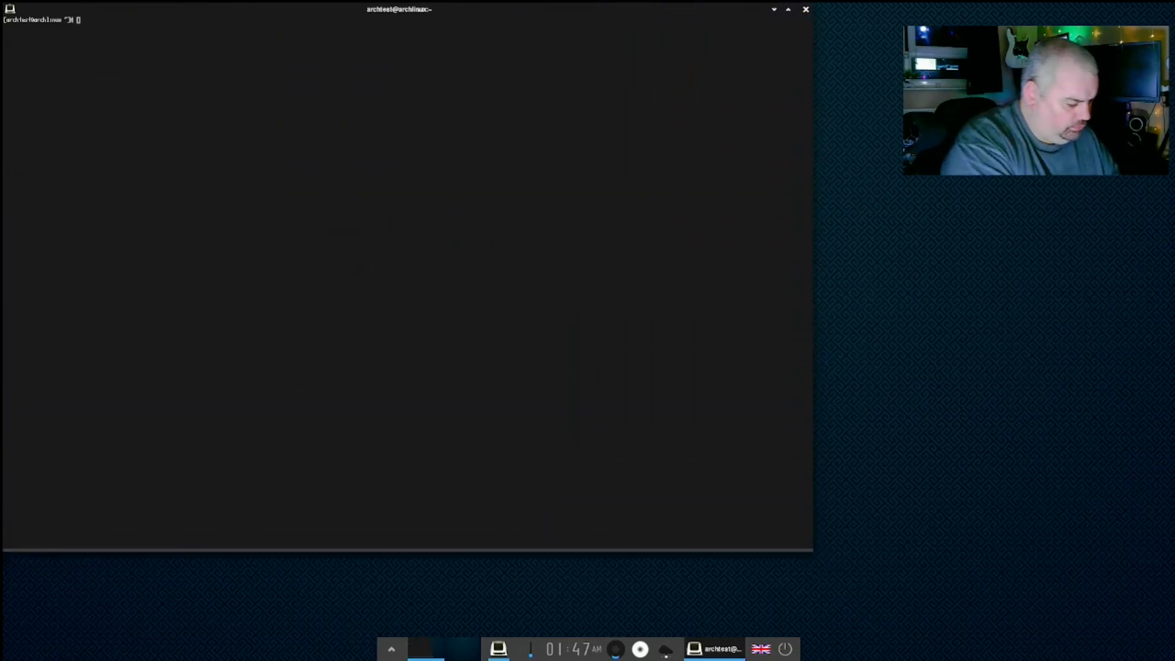
text(sudo pacman)
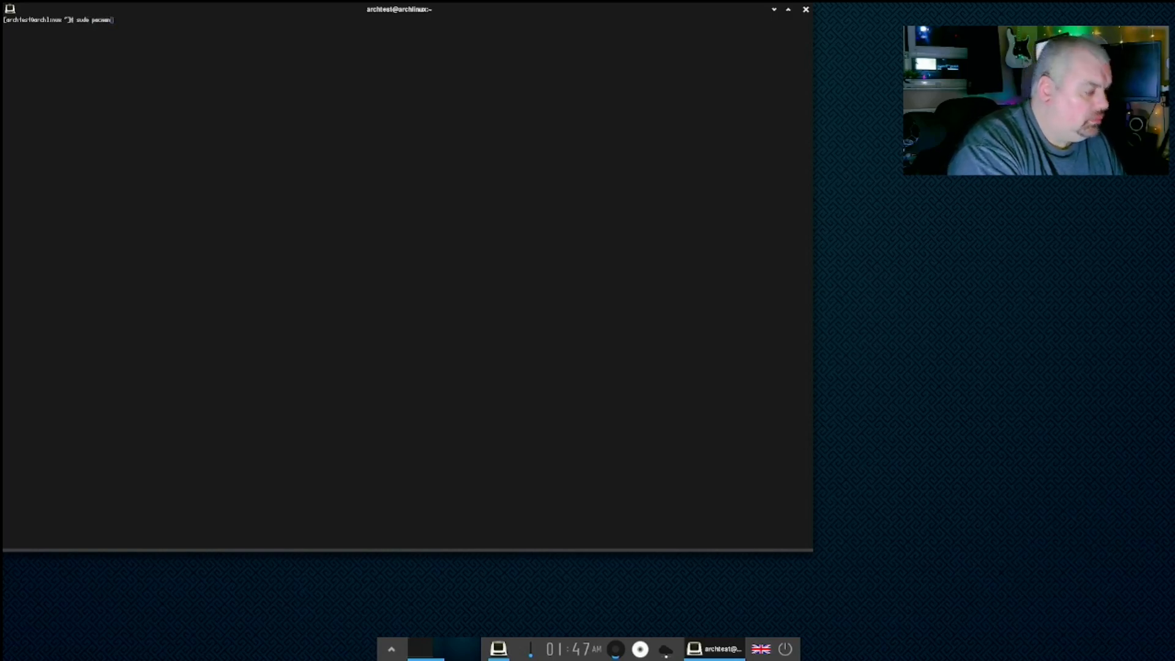
text(-S firefox)
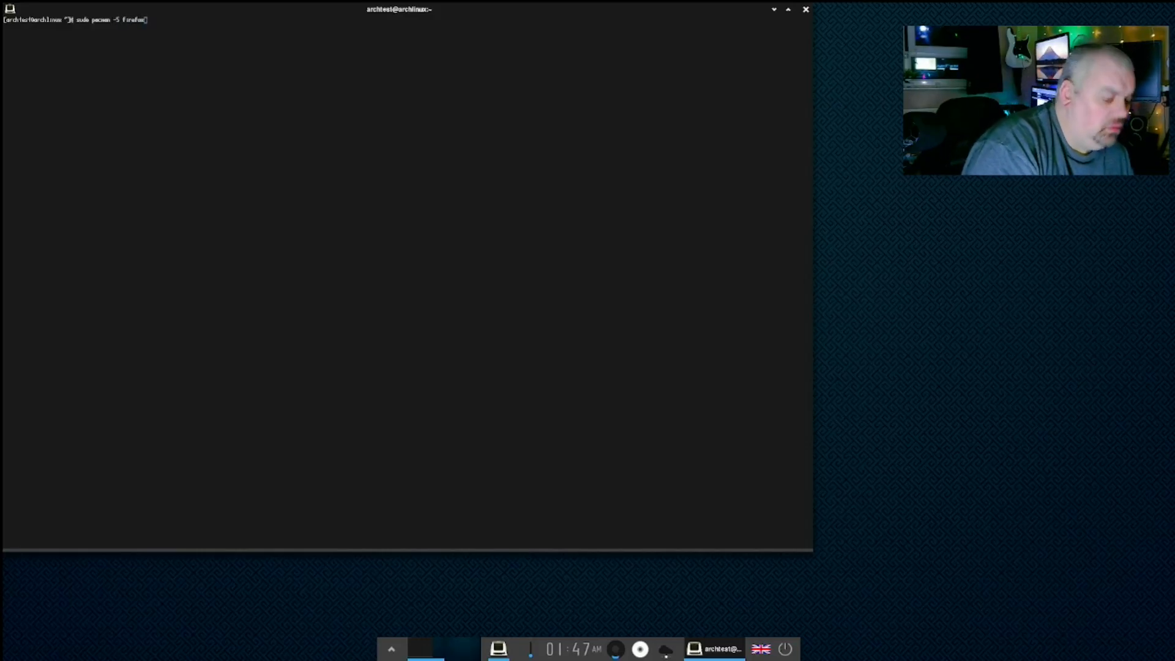
key(Return)
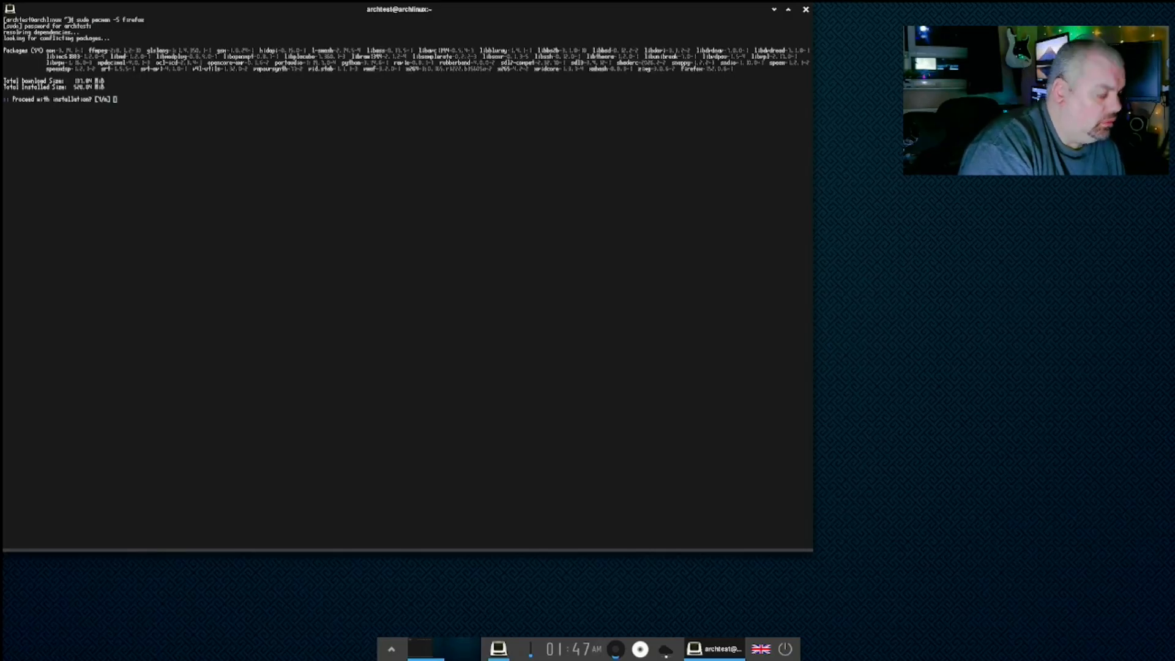
- Confirm the Firefox package installation and close the terminal once it finishes
key(Return)
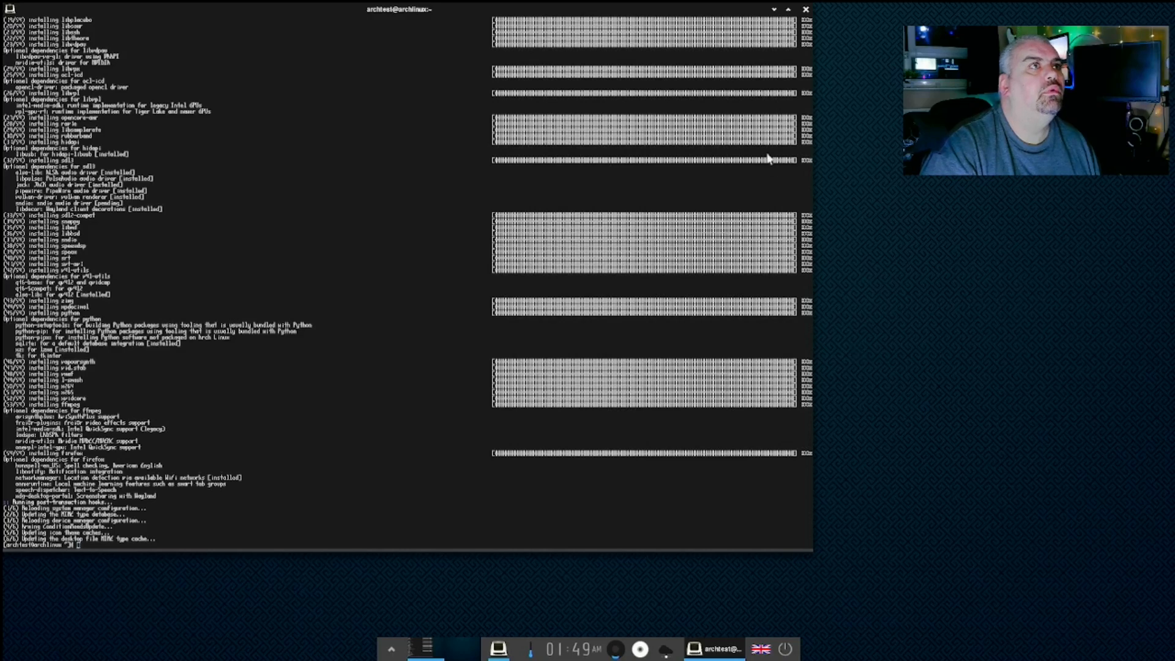
click(806, 9)
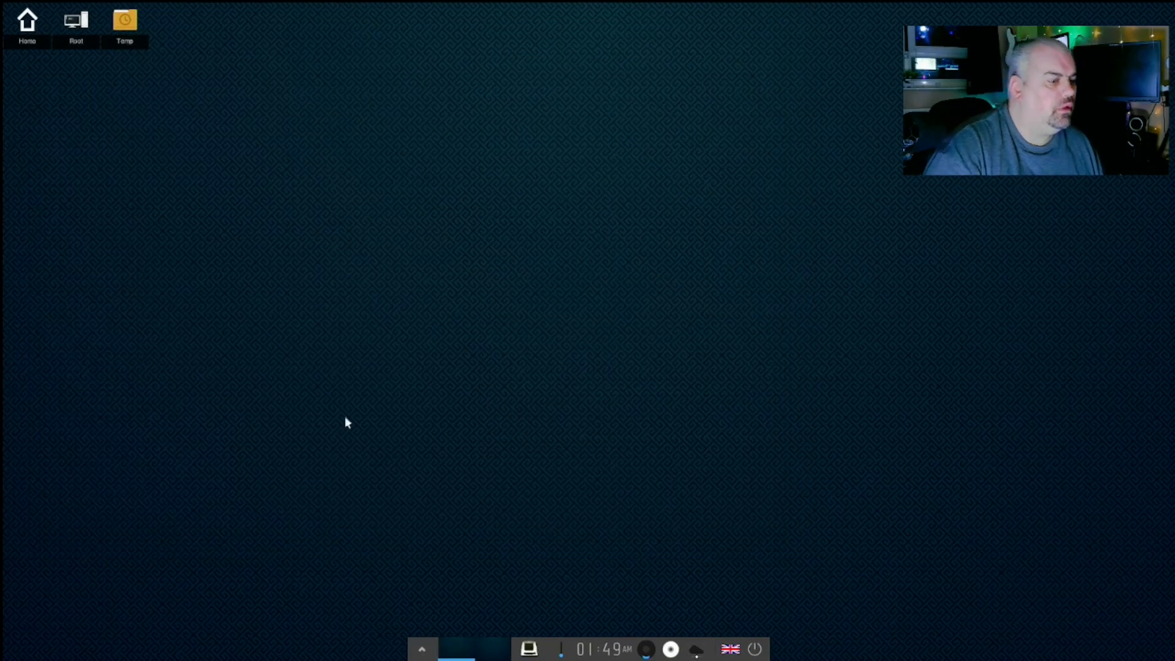
- Launch Firefox (Web Browser) from the main menu's Applications > Internet
click(372, 262)
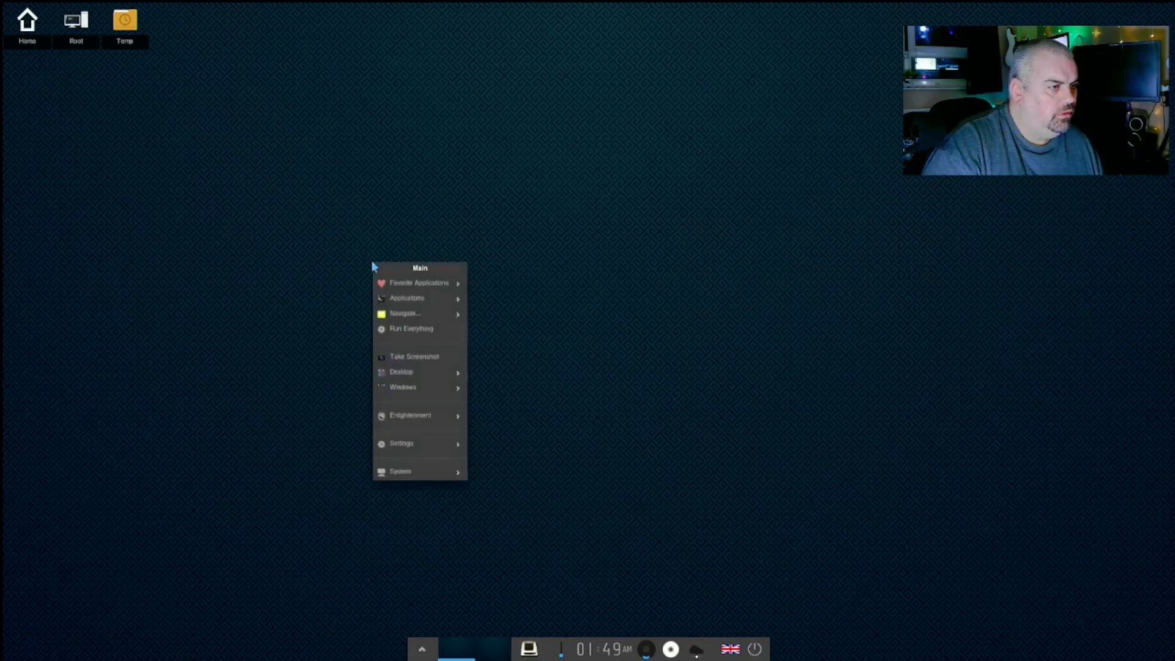
mouse_move(397, 283)
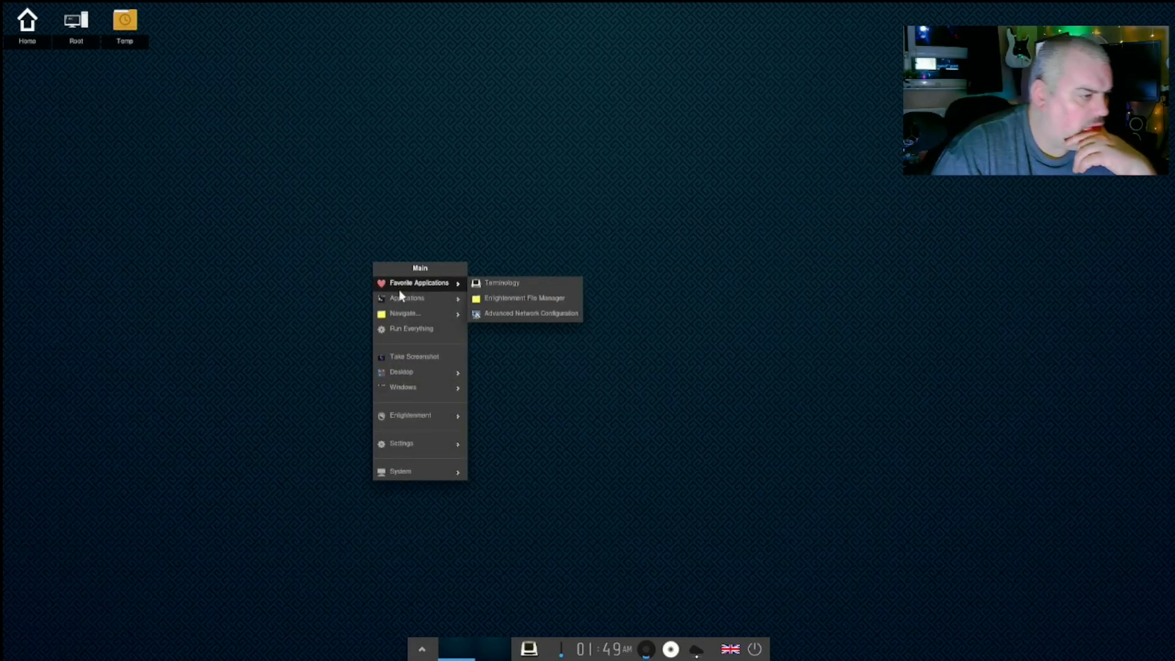
mouse_move(398, 314)
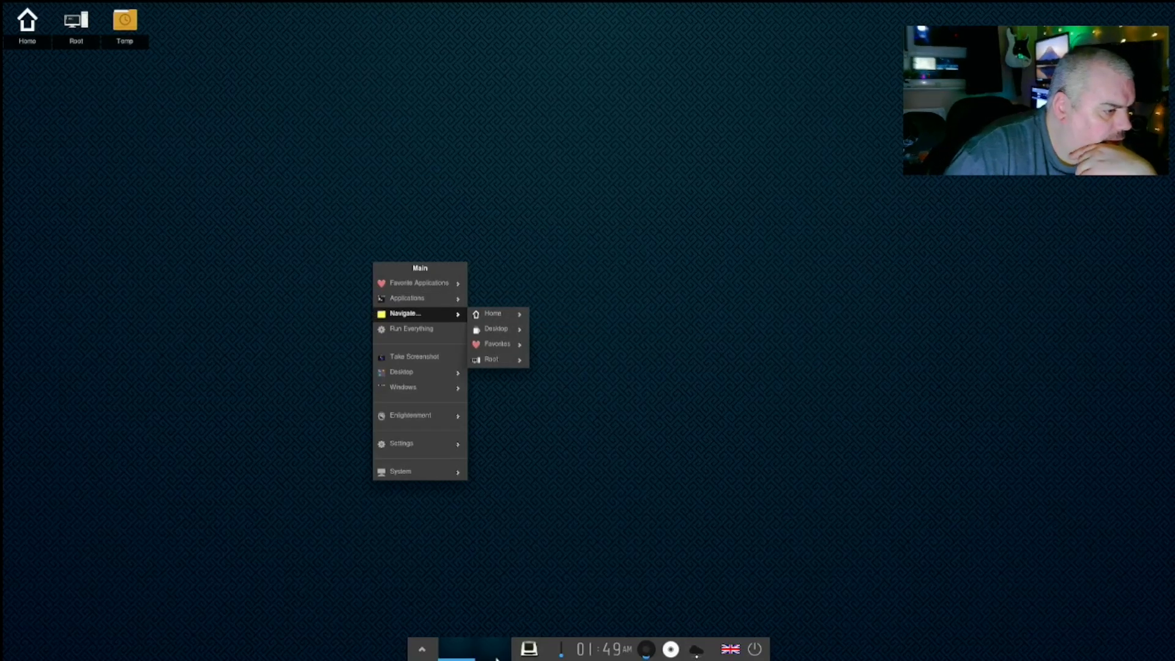
click(421, 651)
click(421, 652)
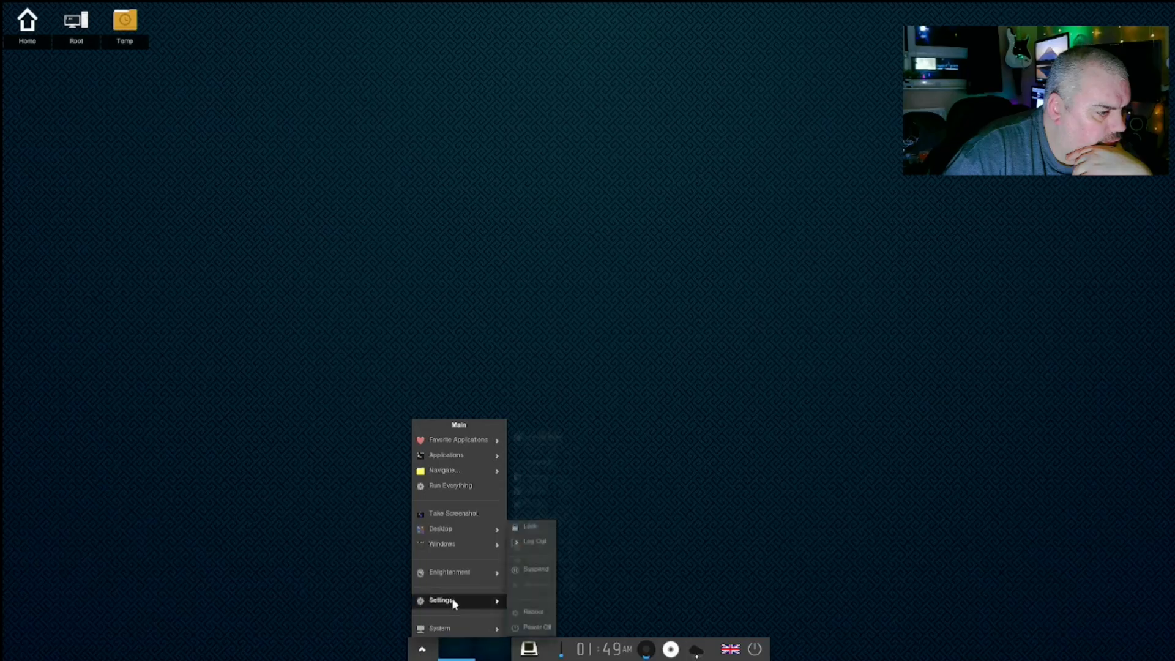
mouse_move(455, 576)
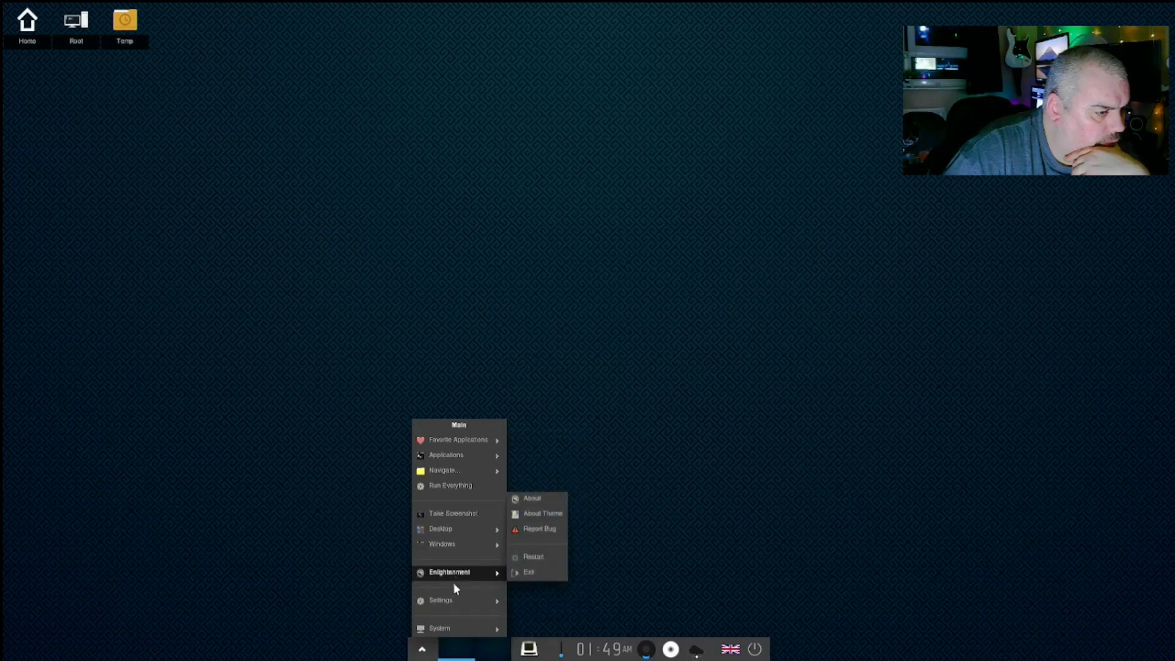
mouse_move(460, 604)
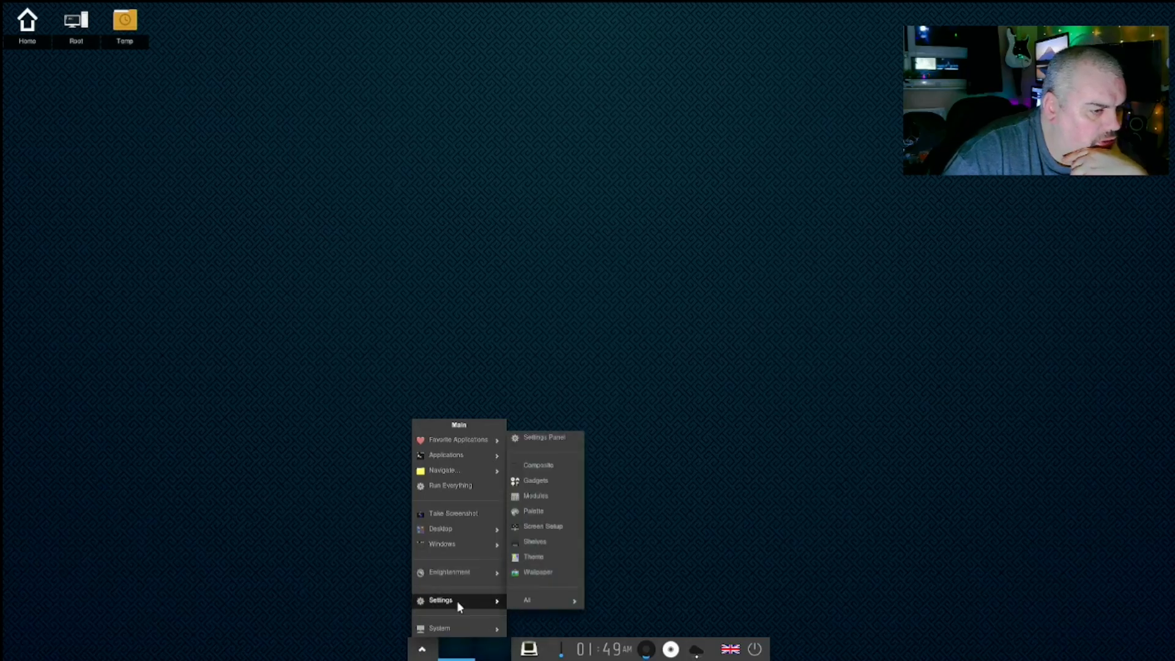
mouse_move(451, 630)
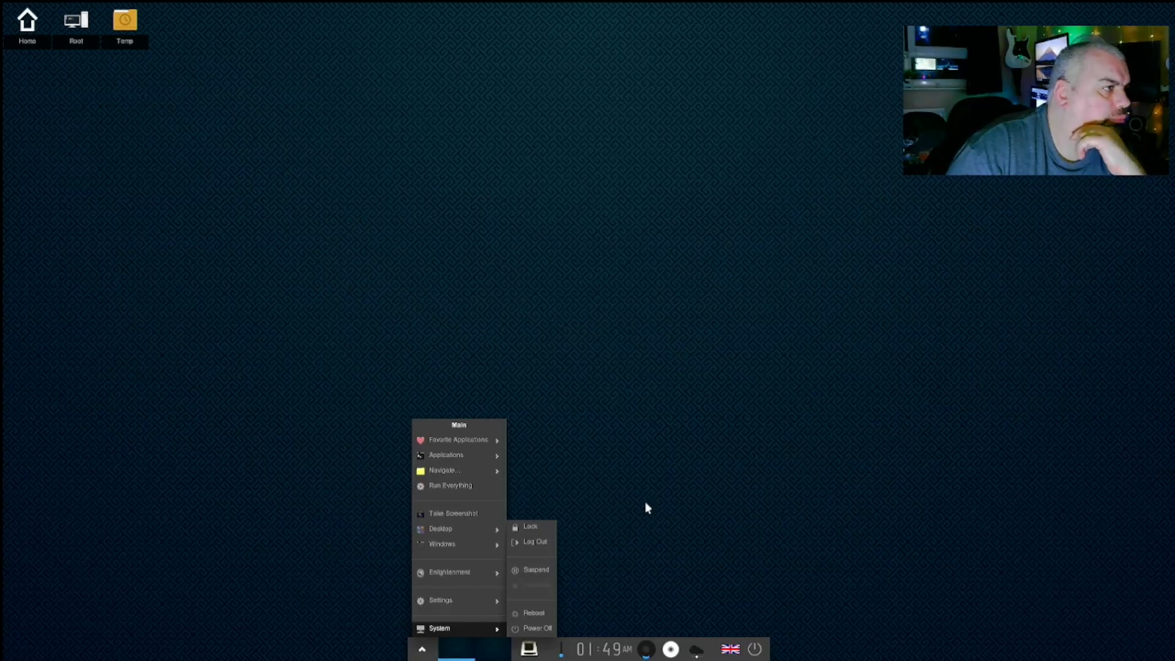
mouse_move(478, 460)
mouse_move(527, 425)
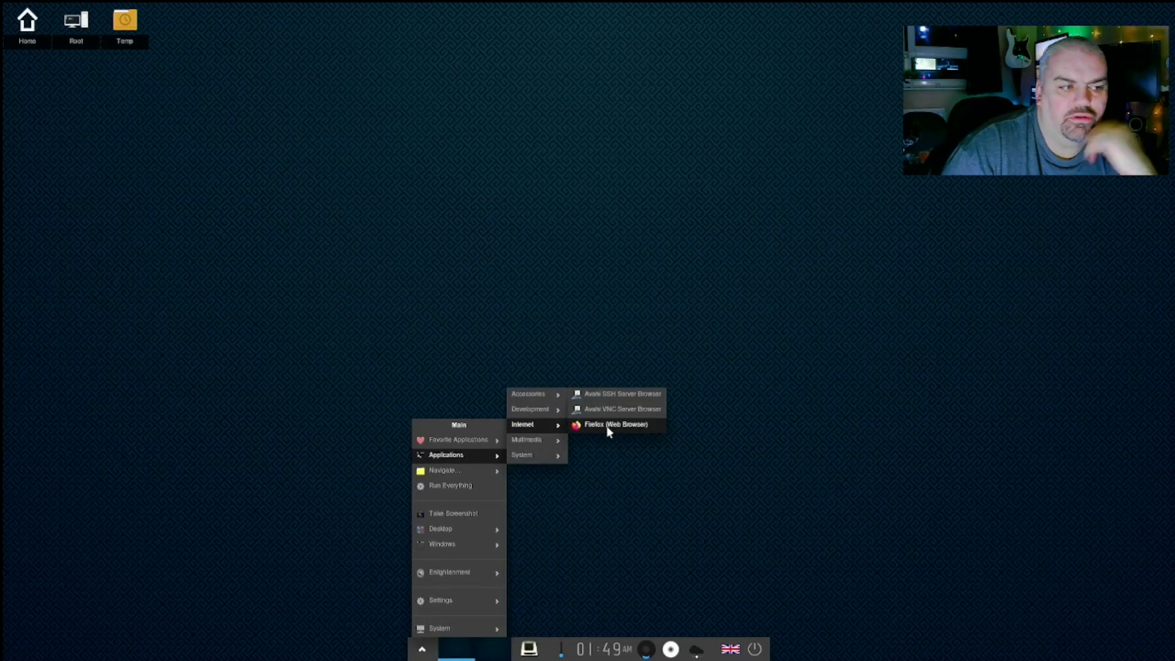
click(609, 429)
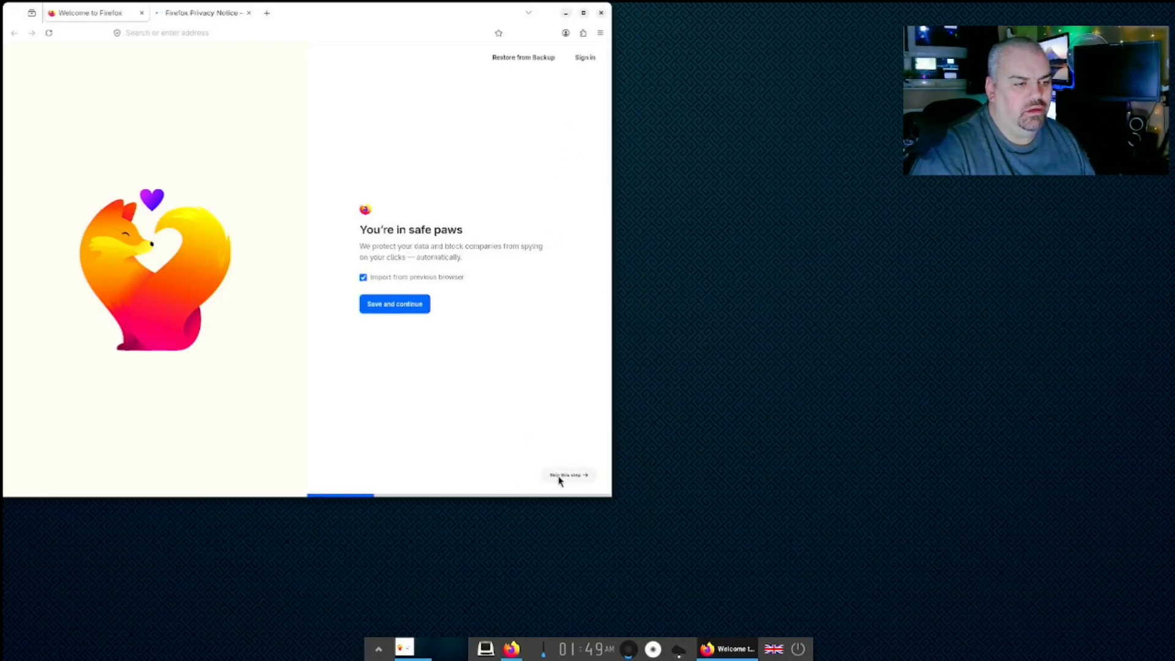
- Skip the import and extensions onboarding steps, maximise Firefox and start browsing
click(558, 479)
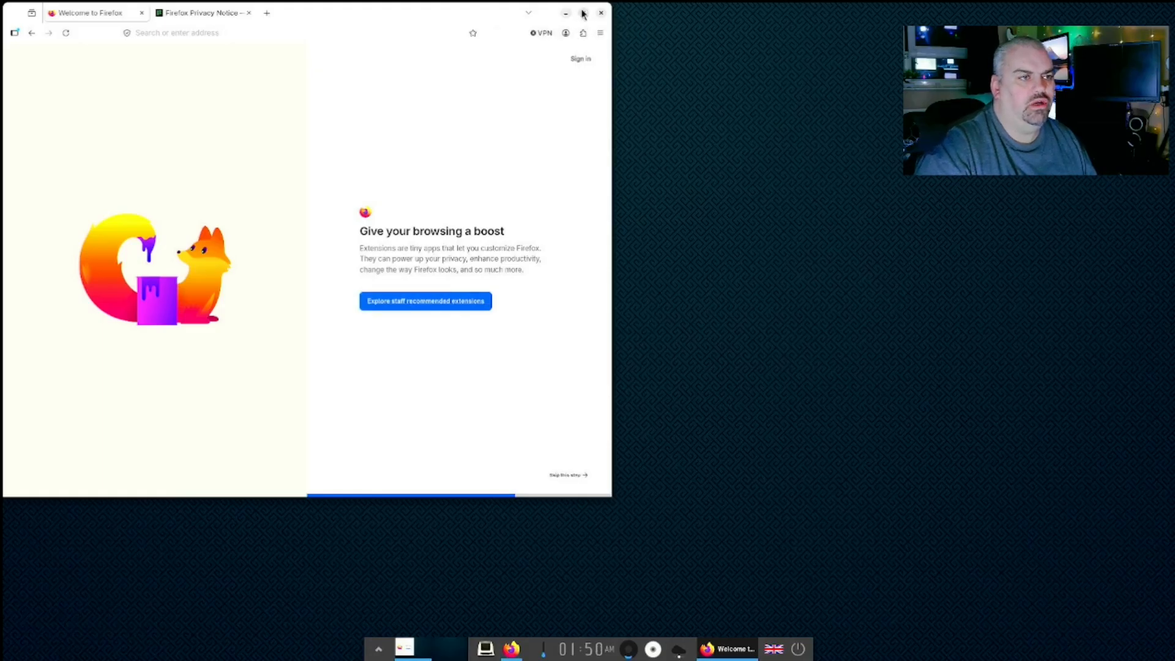
click(583, 12)
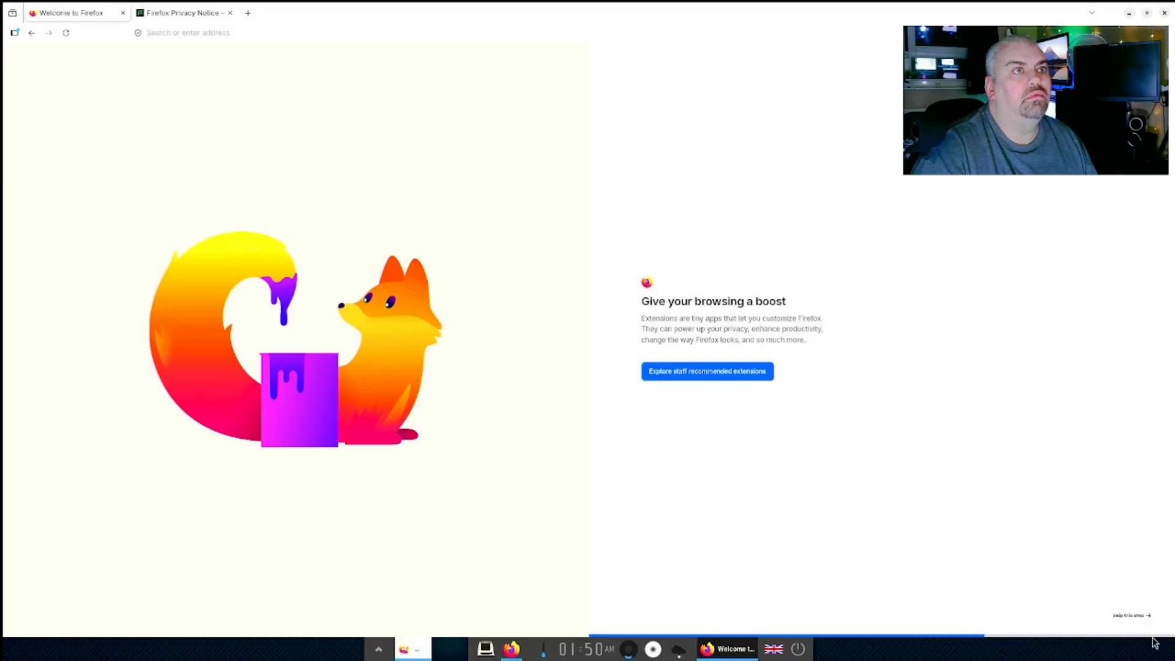
click(1135, 617)
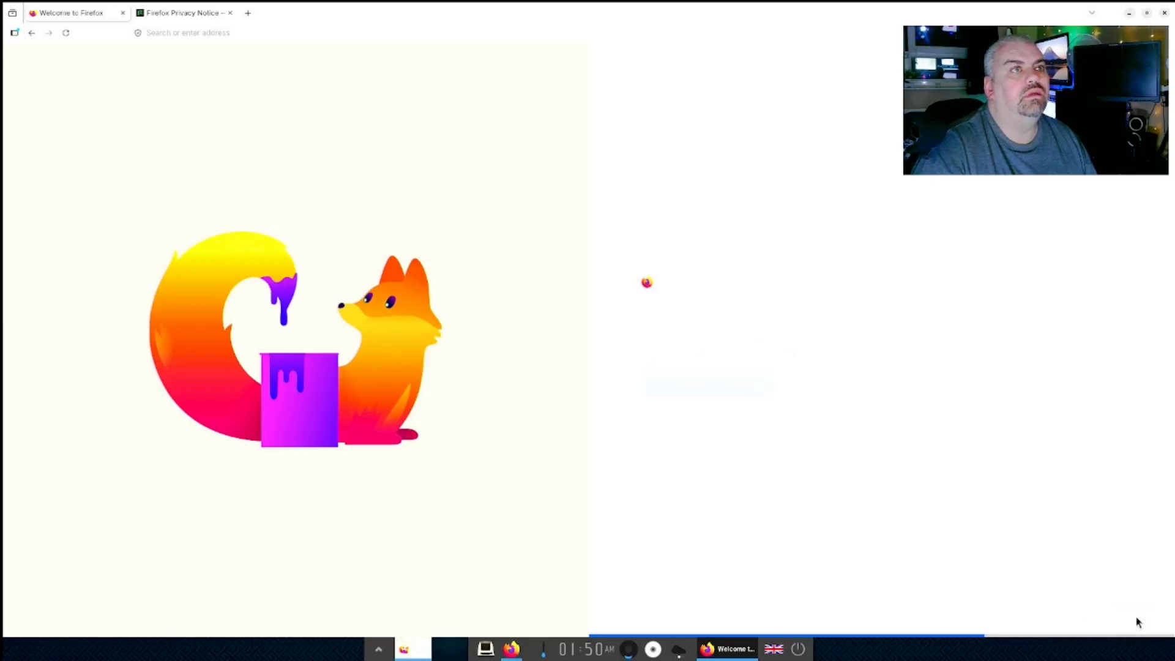
click(1136, 617)
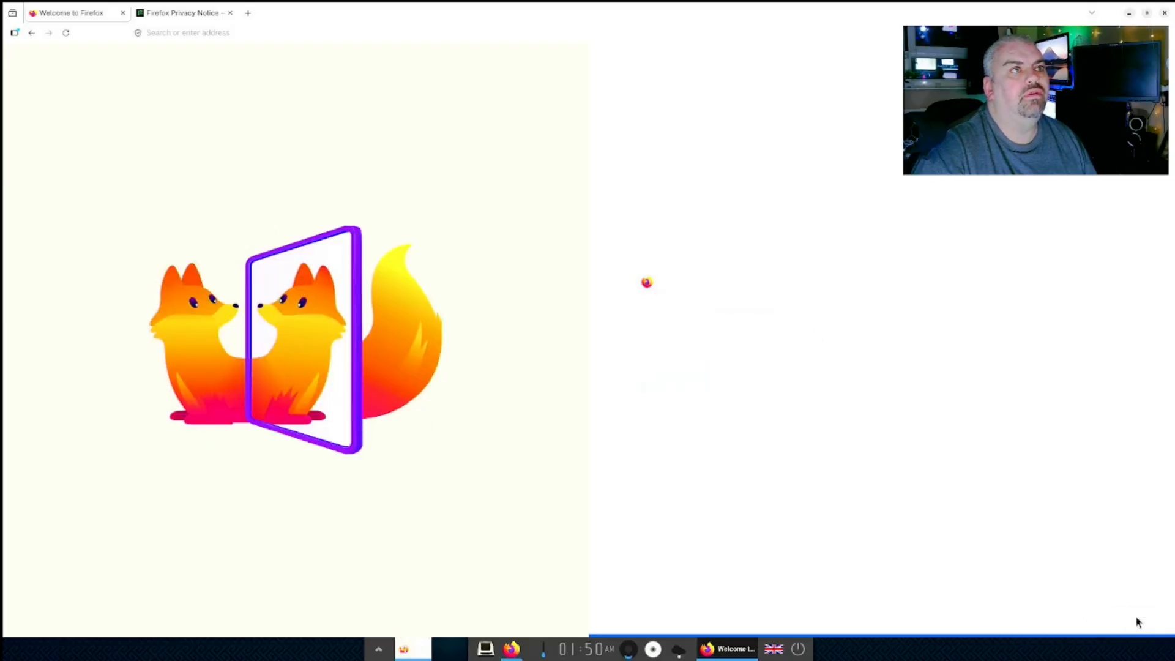